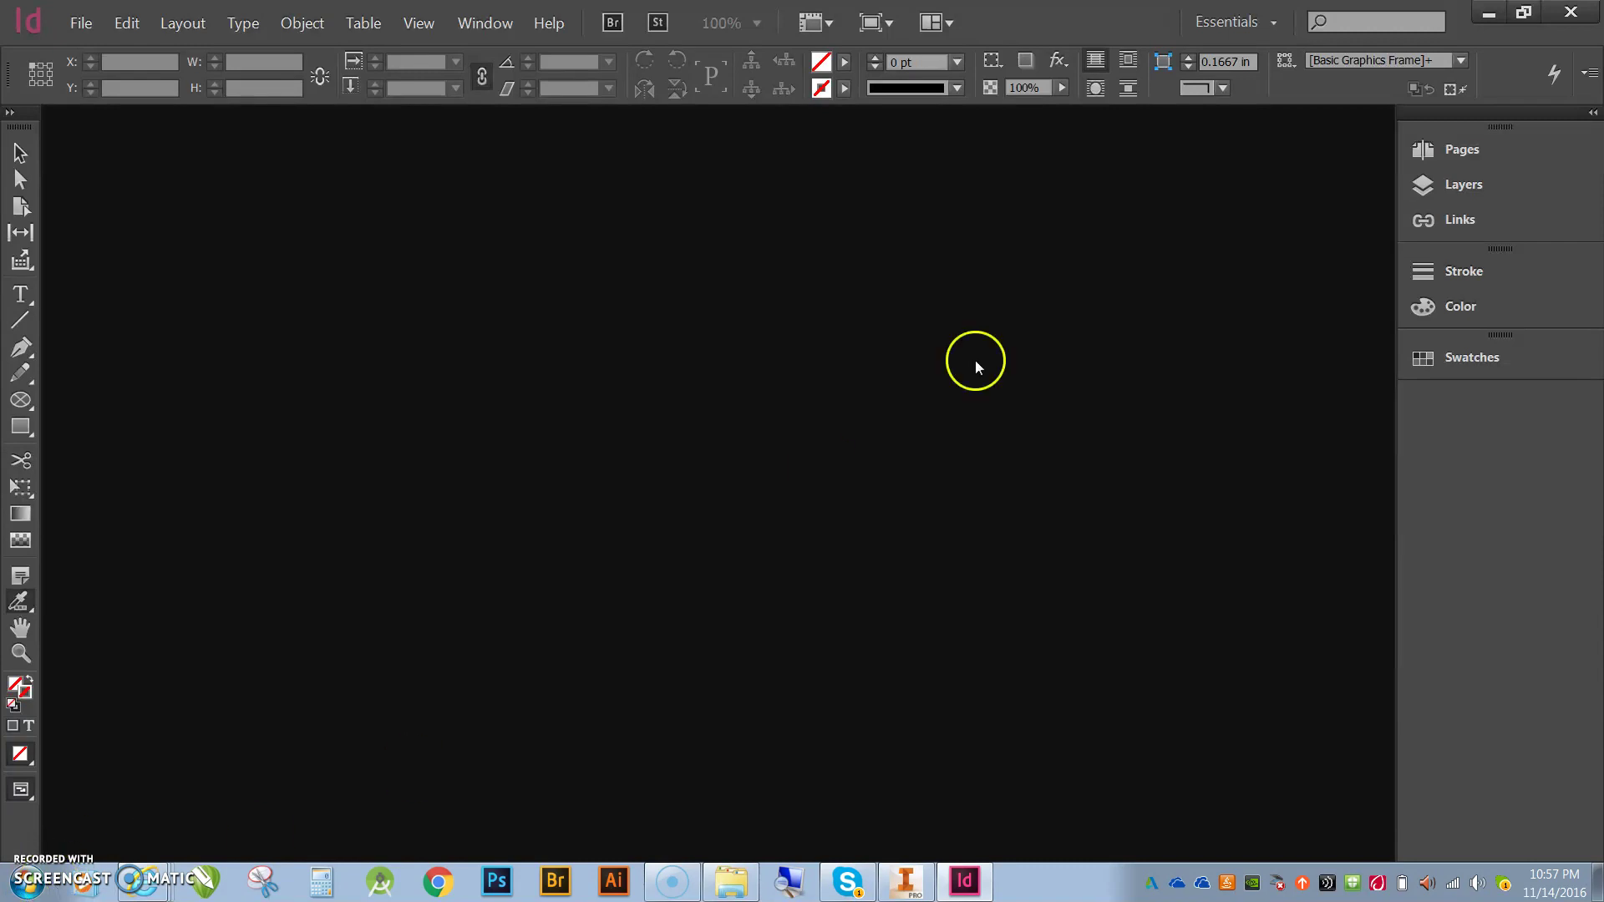
pyautogui.click(1489, 14)
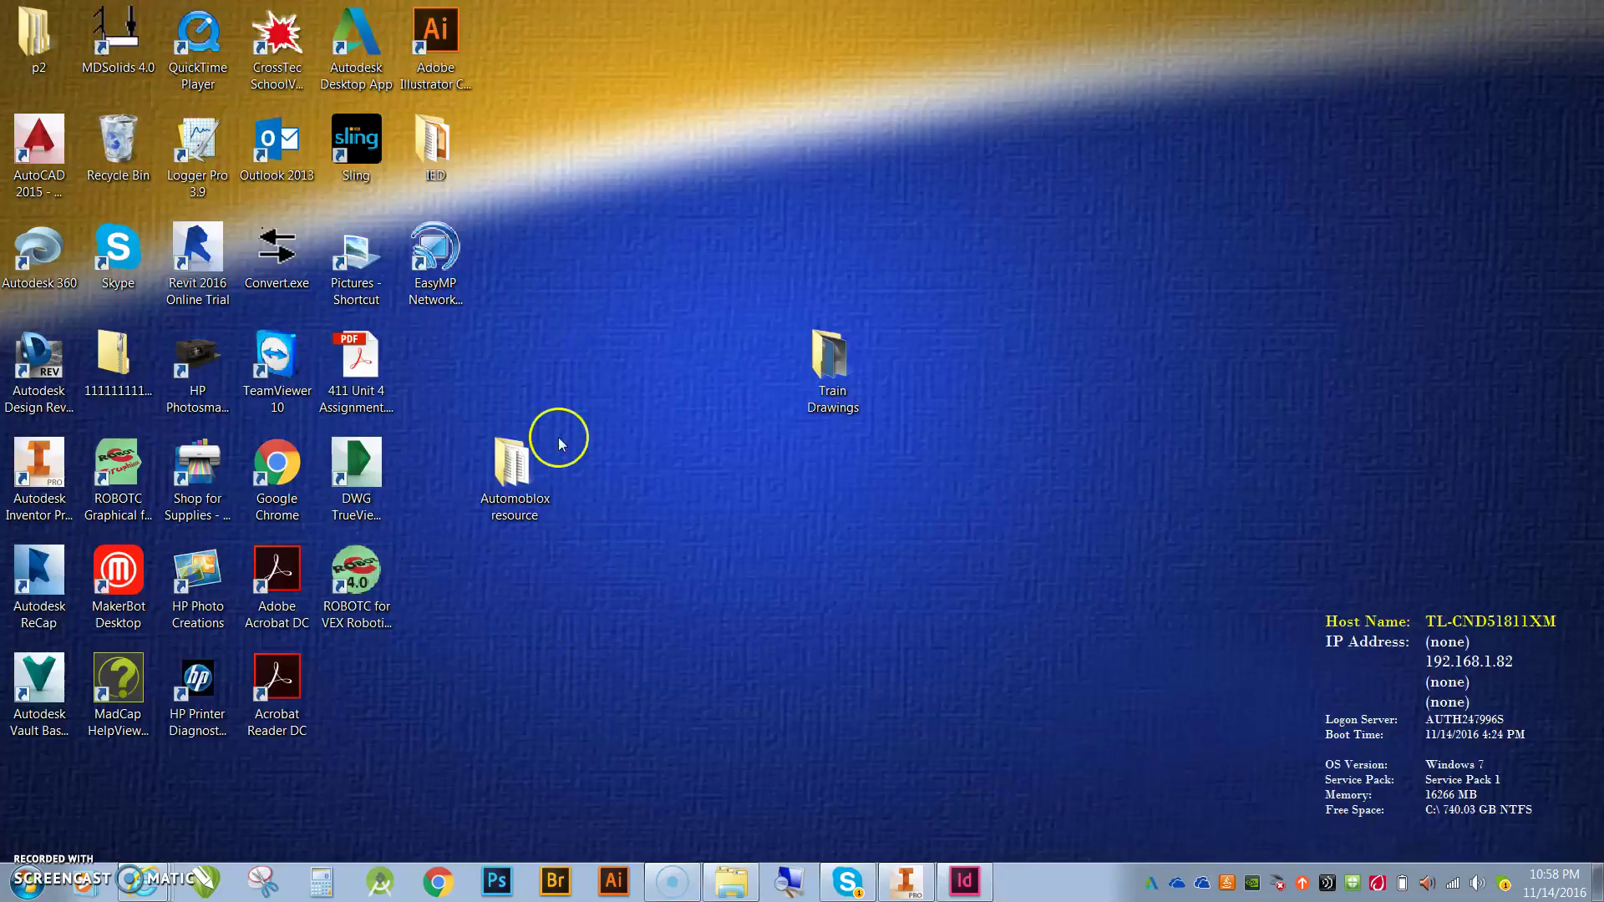
pyautogui.click(28, 885)
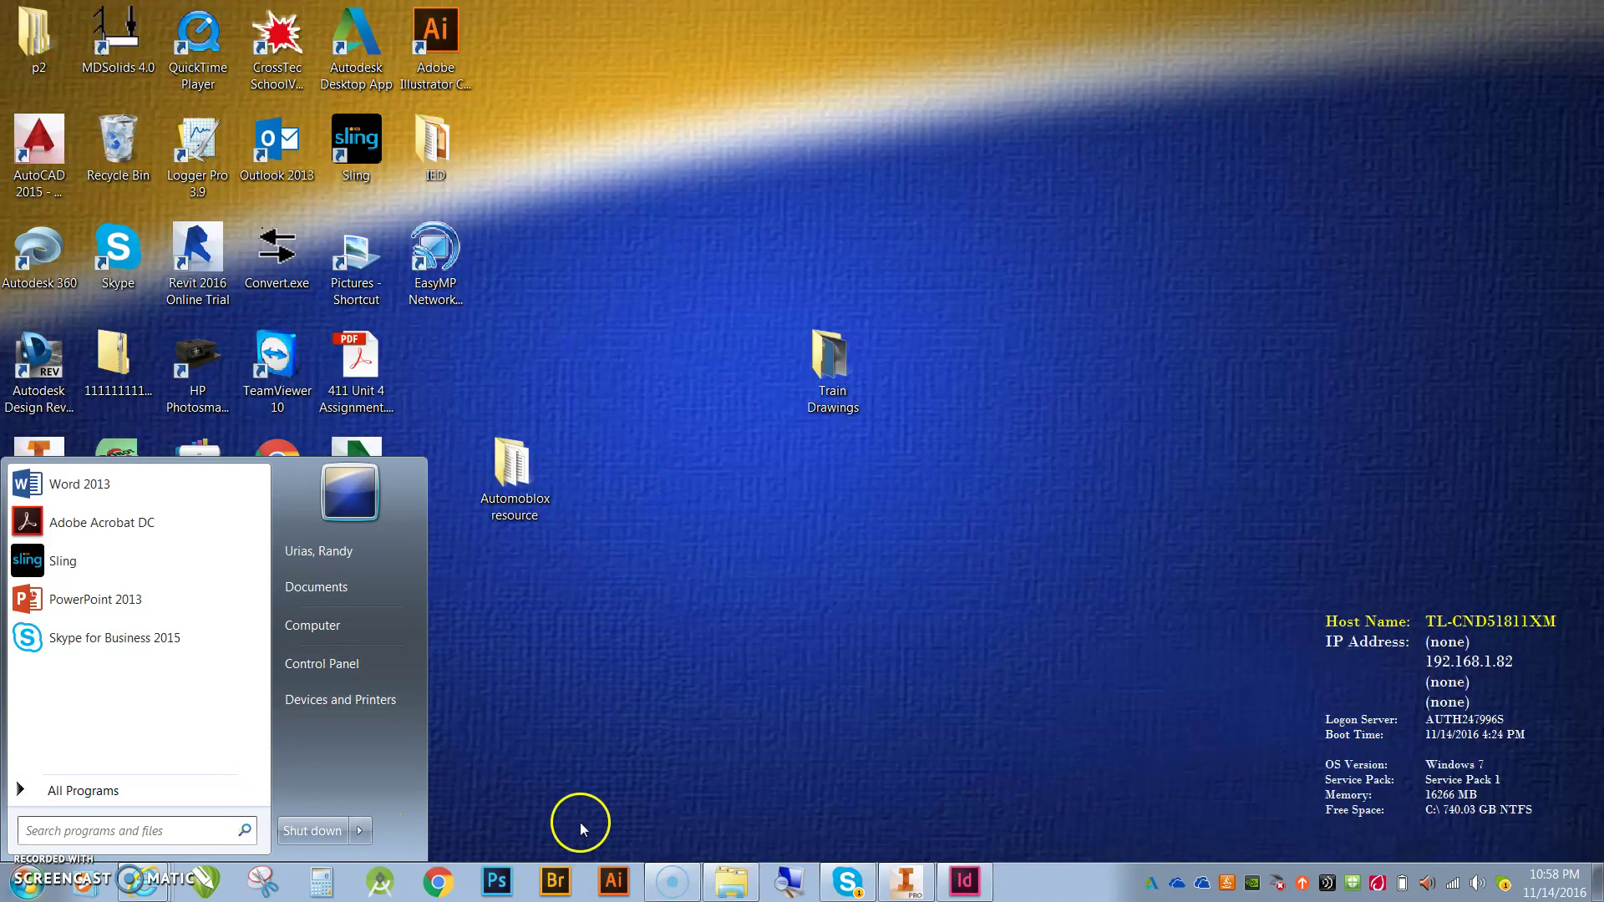
pyautogui.click(548, 732)
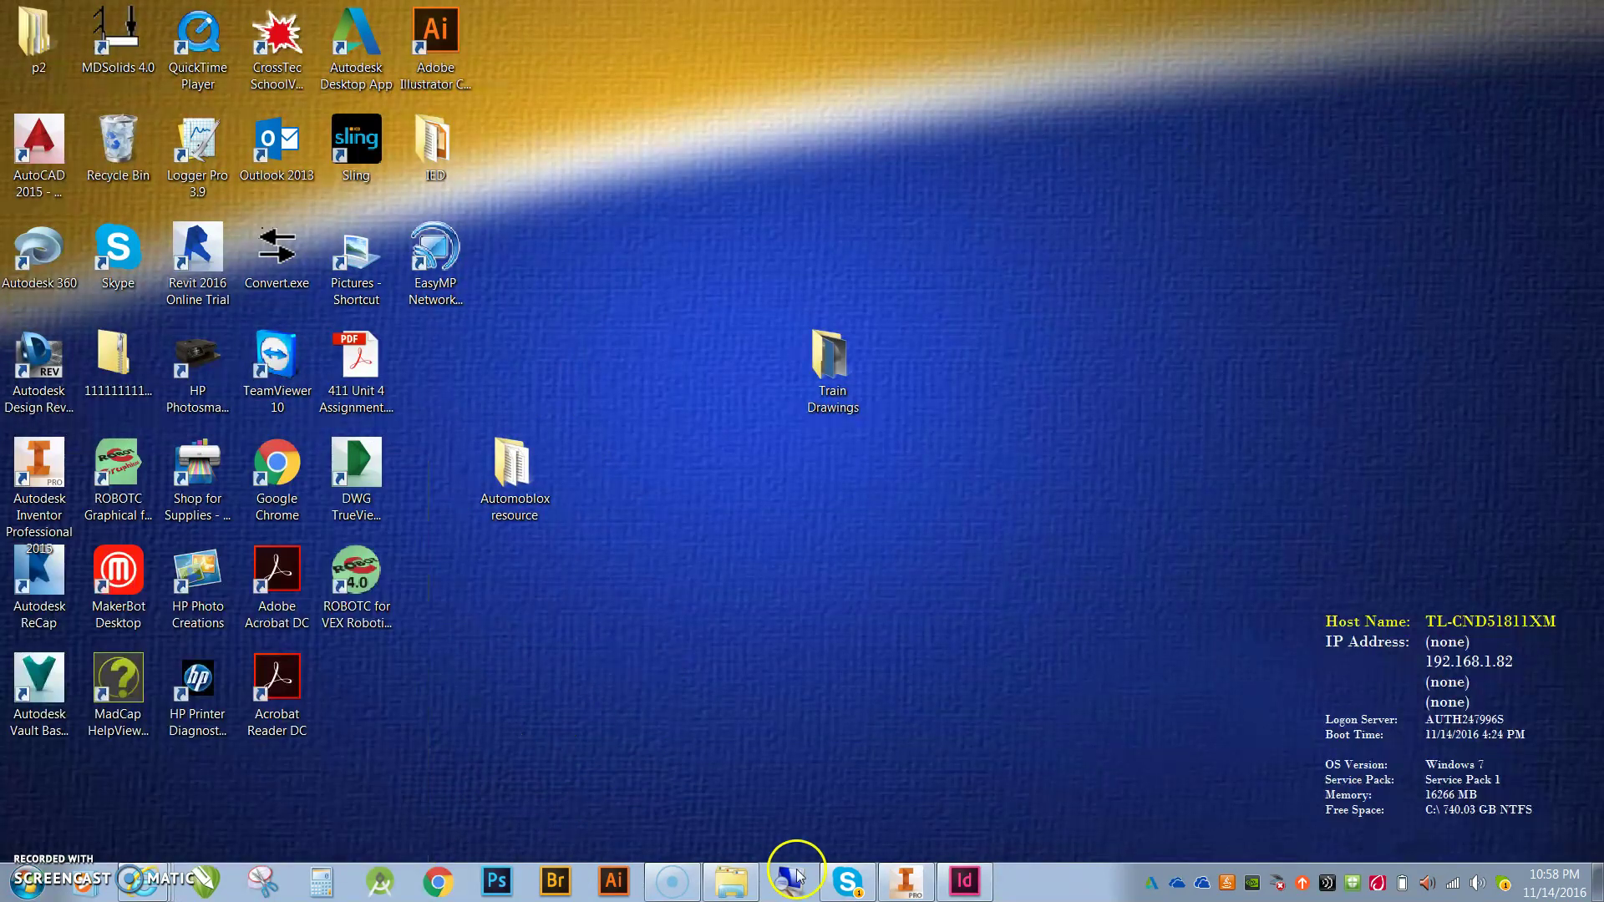
pyautogui.click(964, 880)
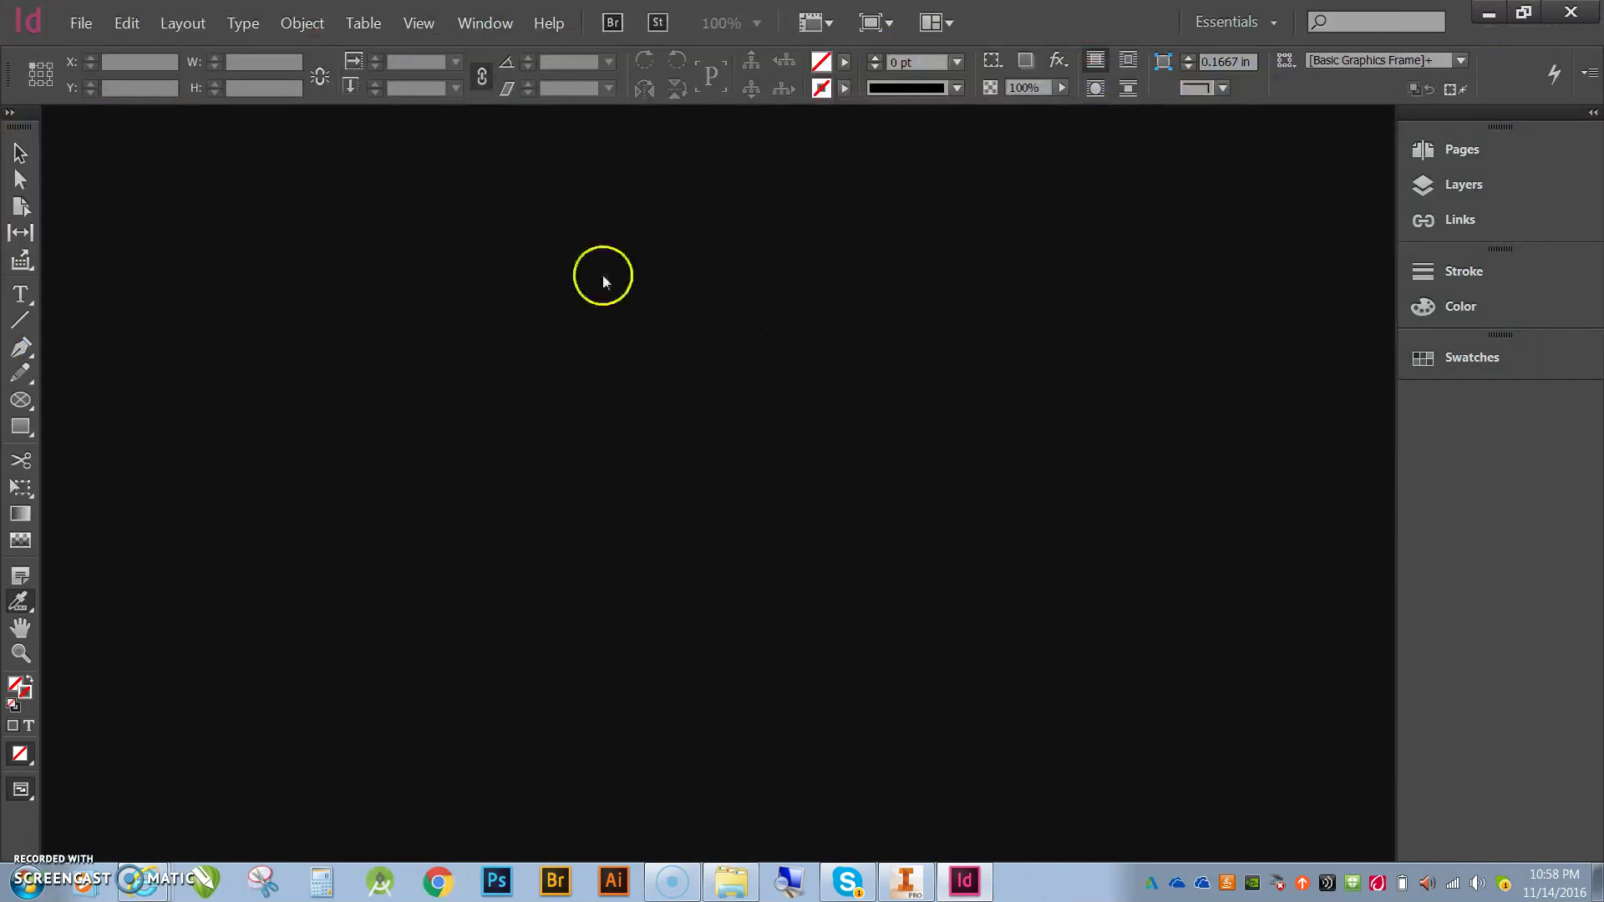
# - Check the ruler units in the Units & Increments preferences and accept the settings
pyautogui.click(128, 23)
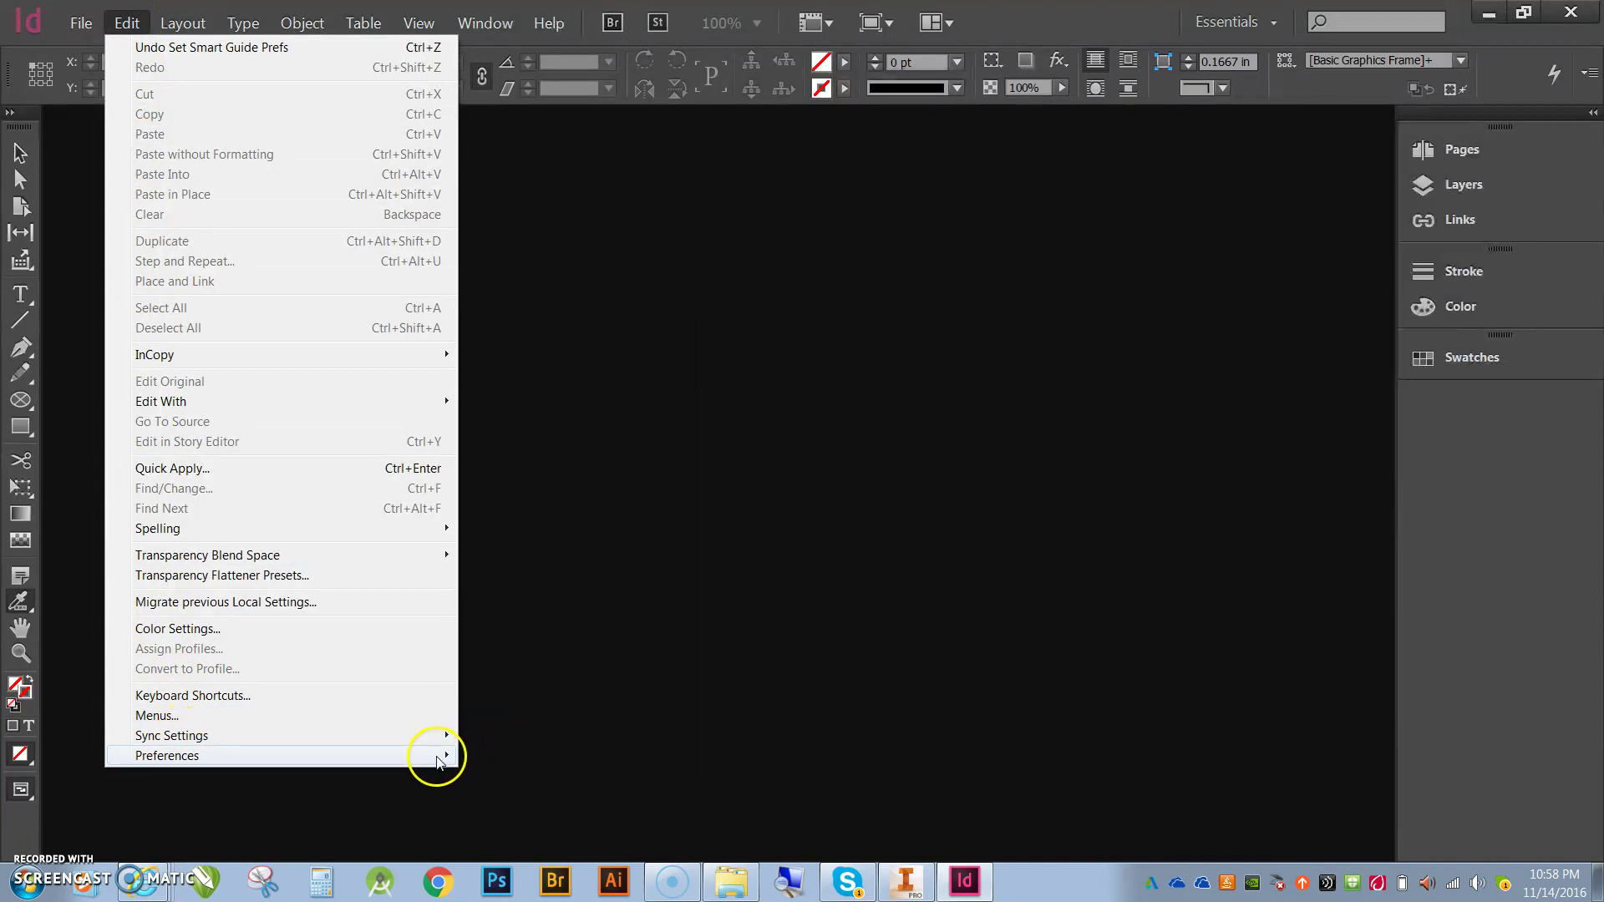
pyautogui.moveTo(436, 760)
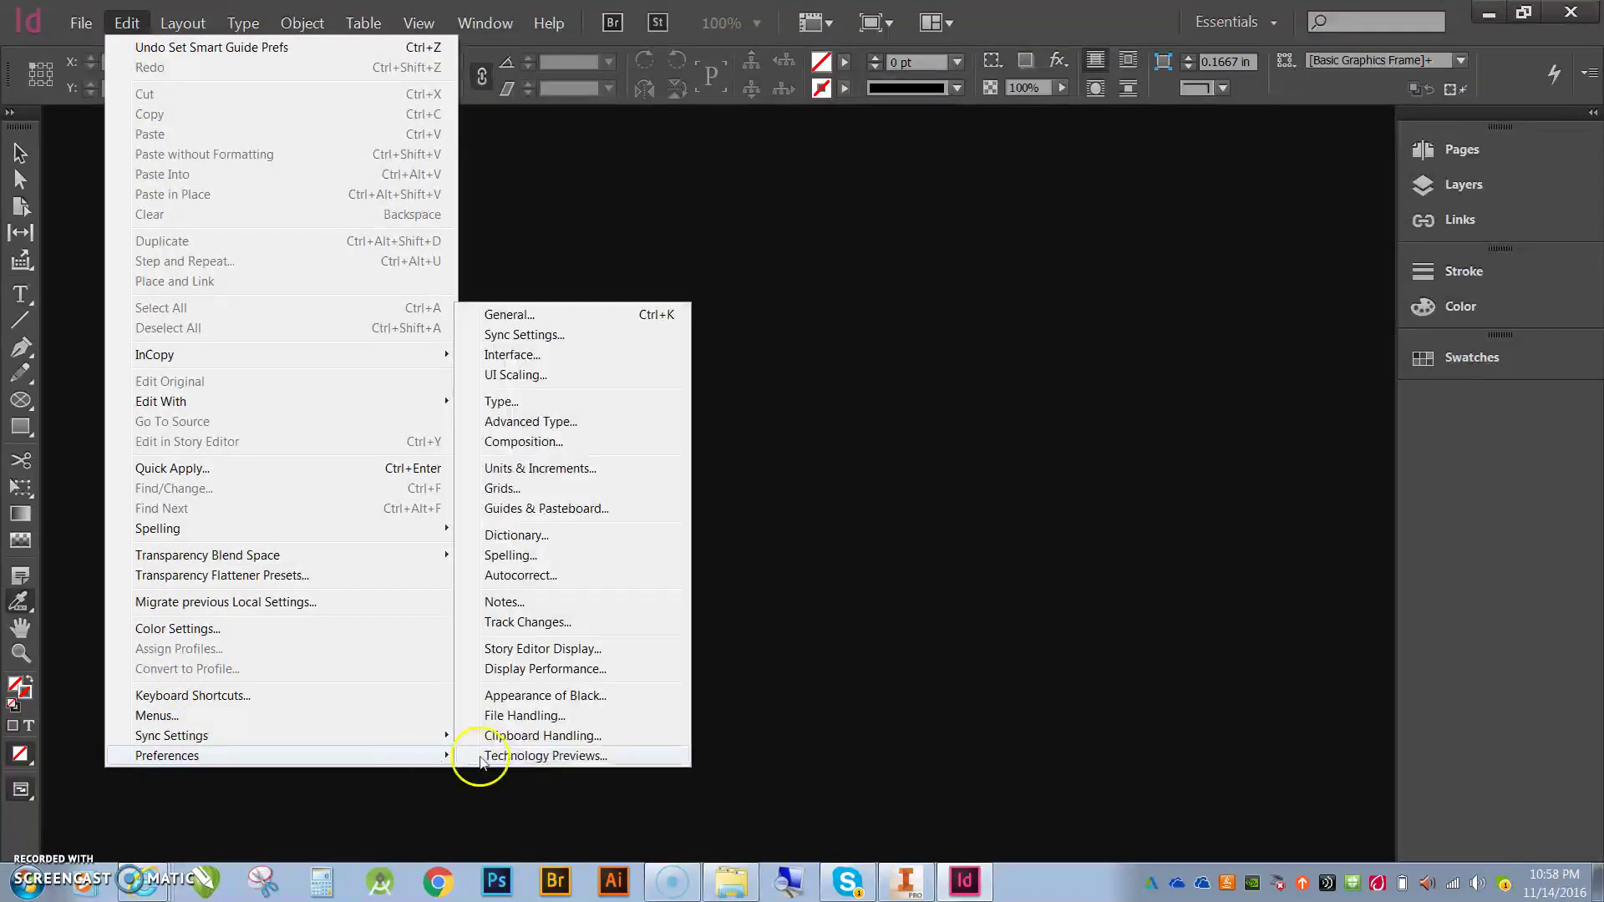
pyautogui.click(514, 470)
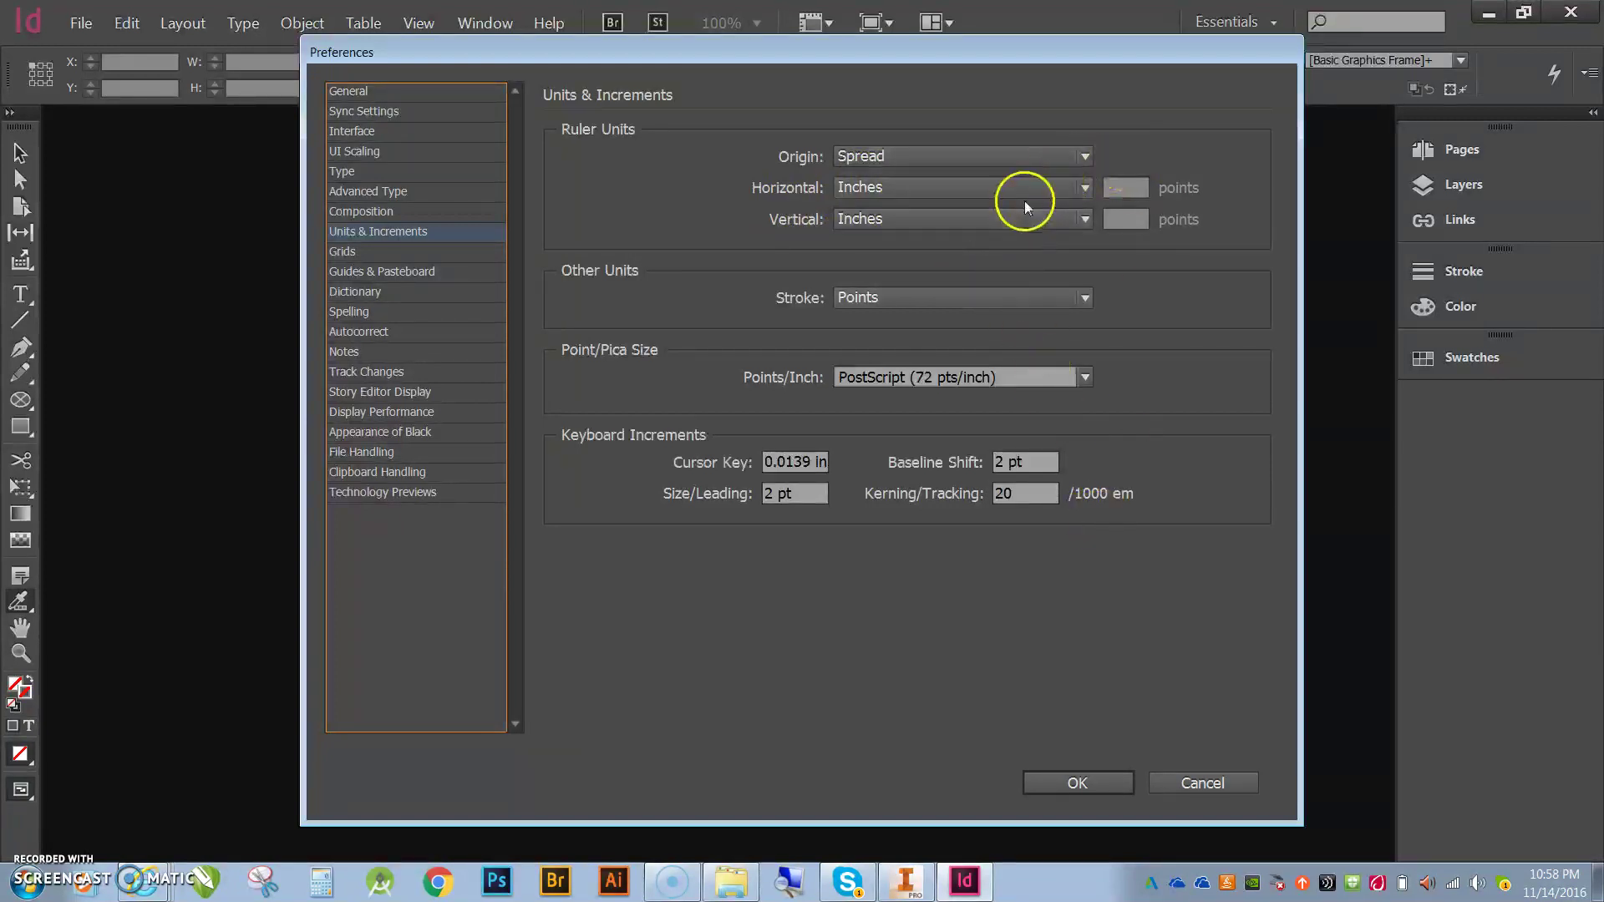
pyautogui.click(1096, 789)
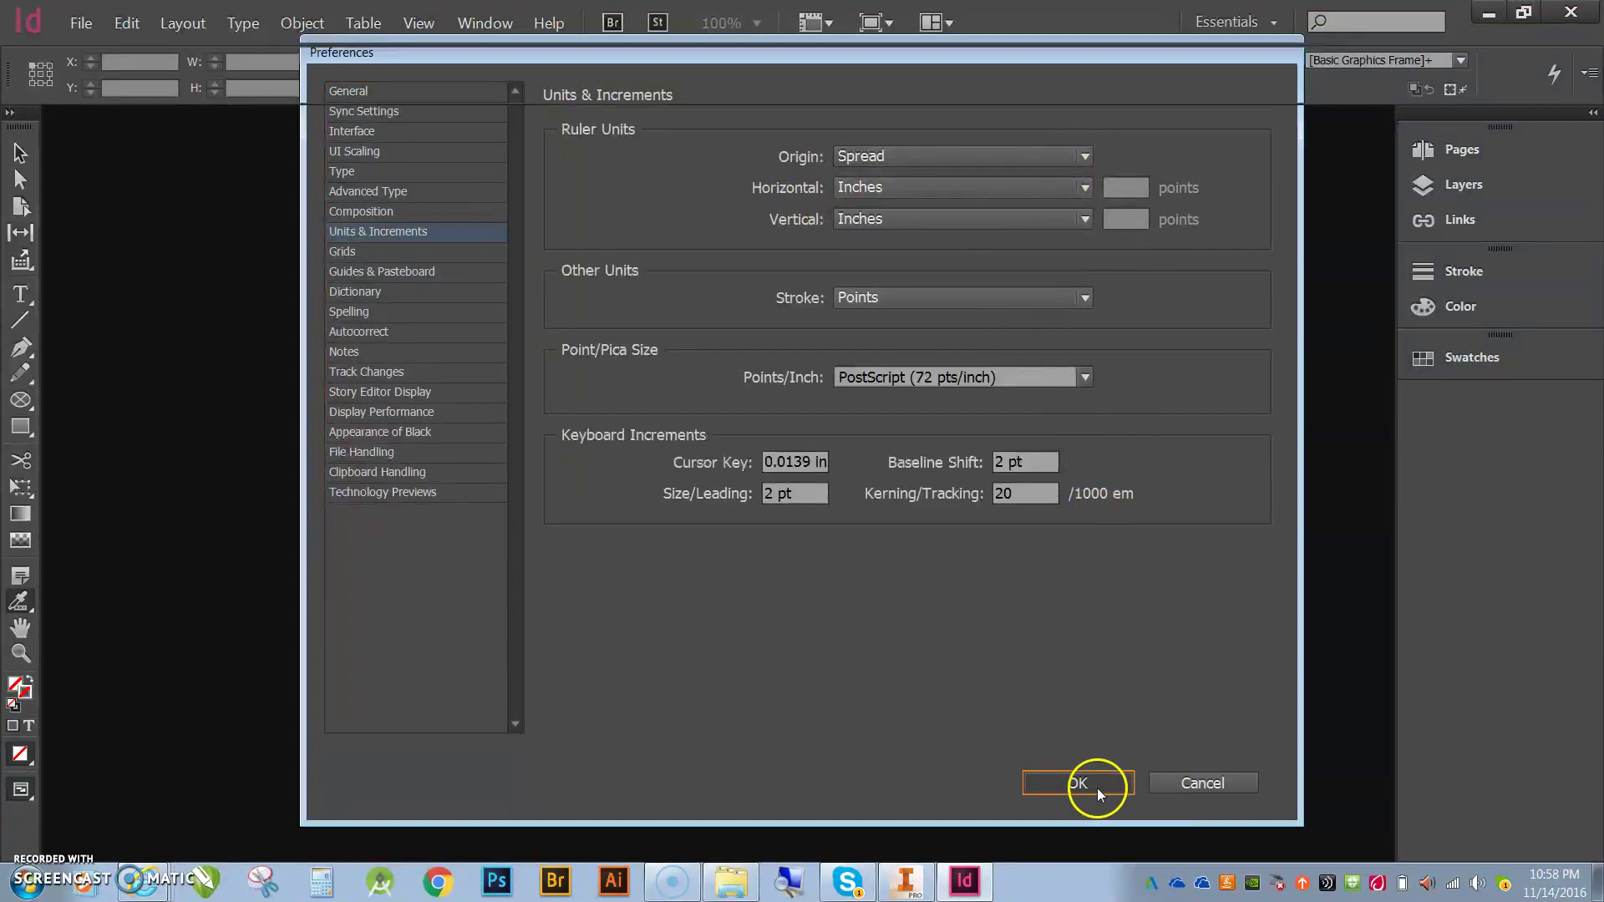
# - Create a new 13-page print document in Letter size with landscape orientation, 11 in wide and 8.5 in high
pyautogui.click(80, 27)
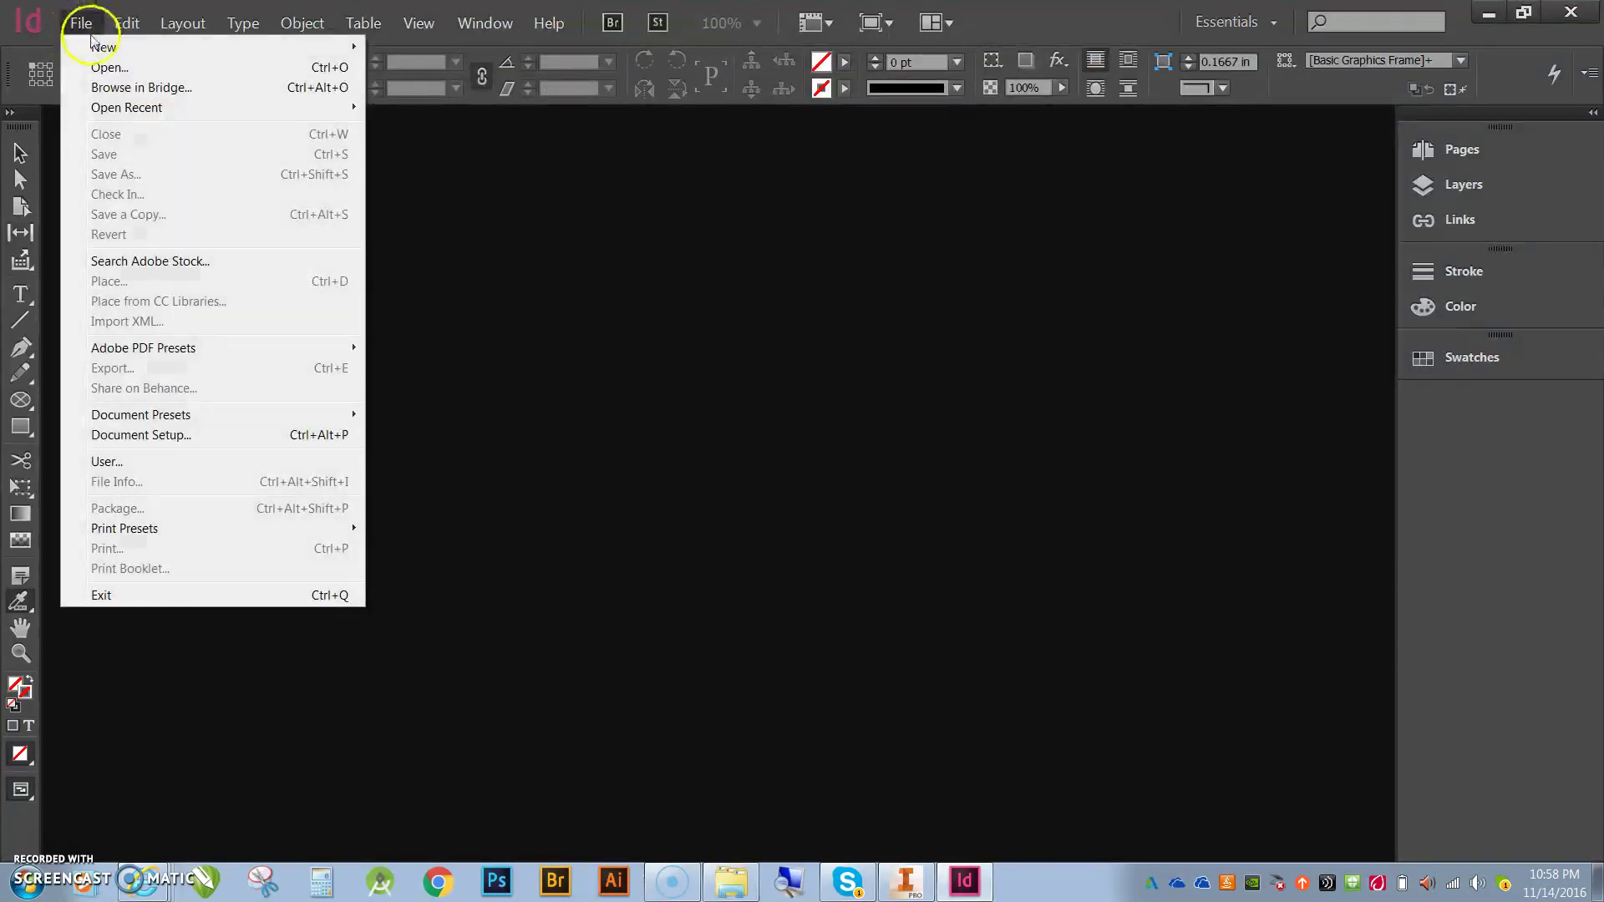
pyautogui.moveTo(99, 47)
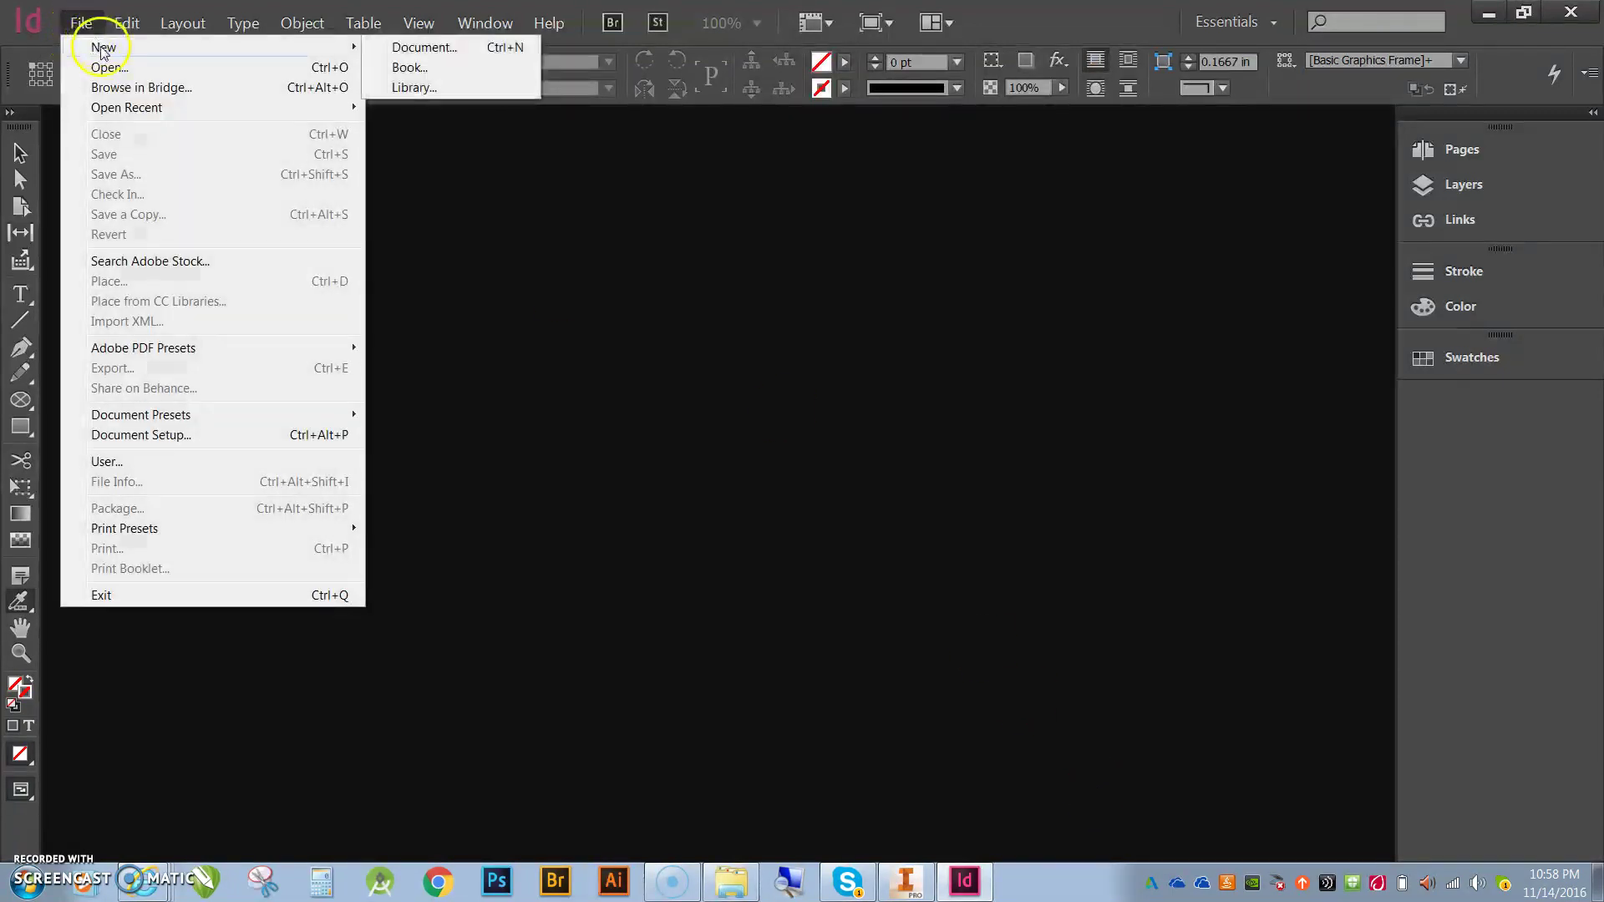
pyautogui.click(430, 50)
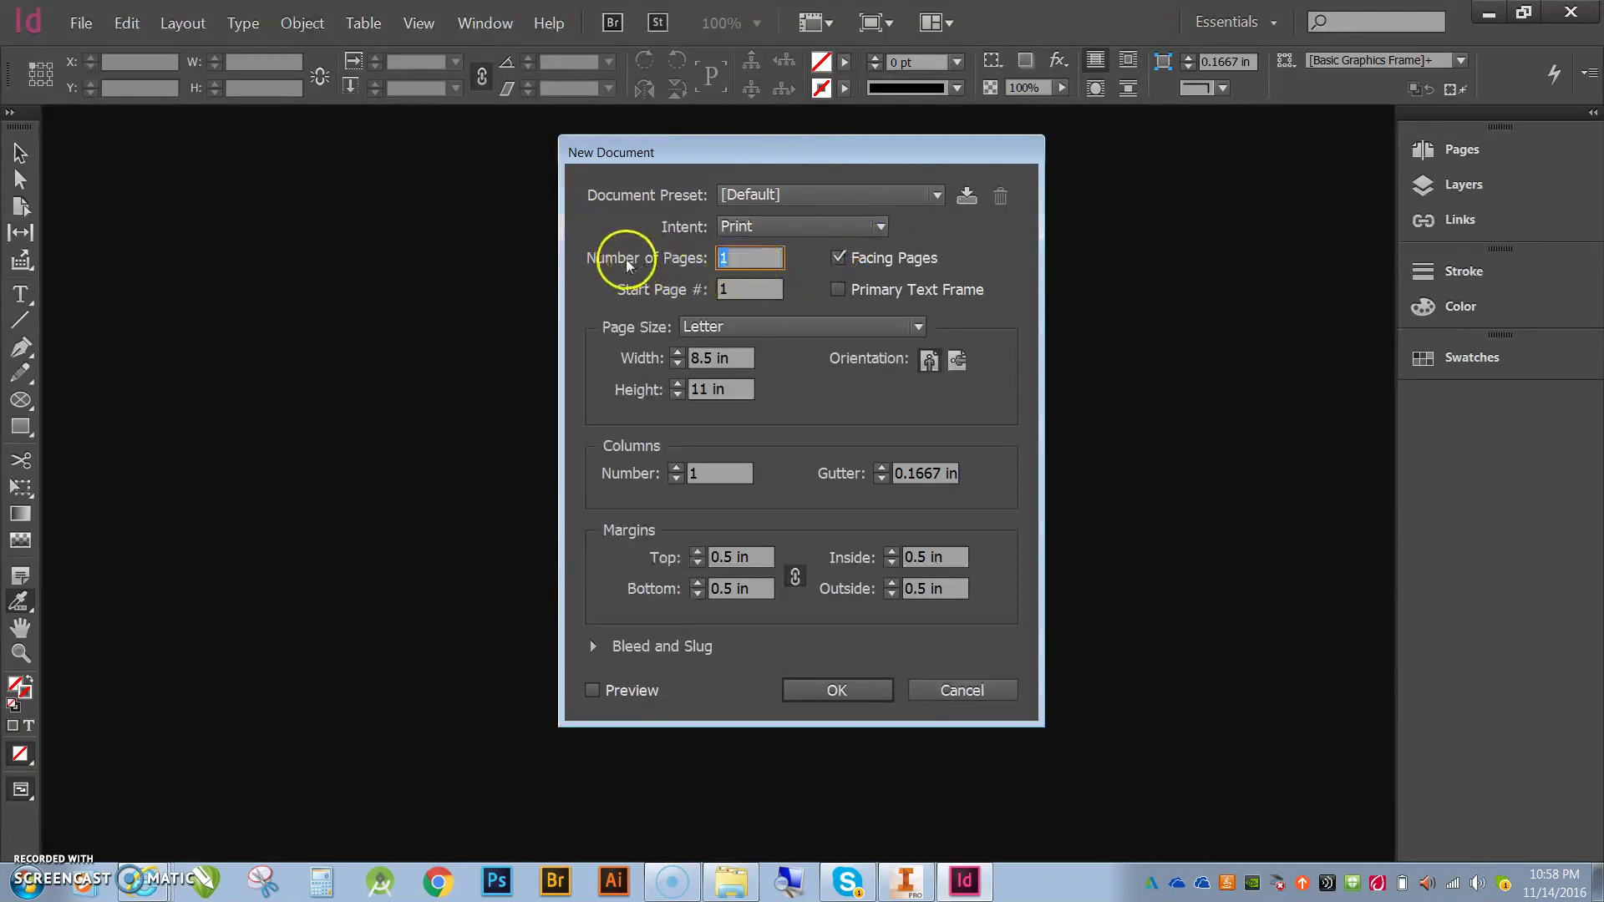
pyautogui.click(763, 257)
pyautogui.press('BackSpace')
pyautogui.write('13')
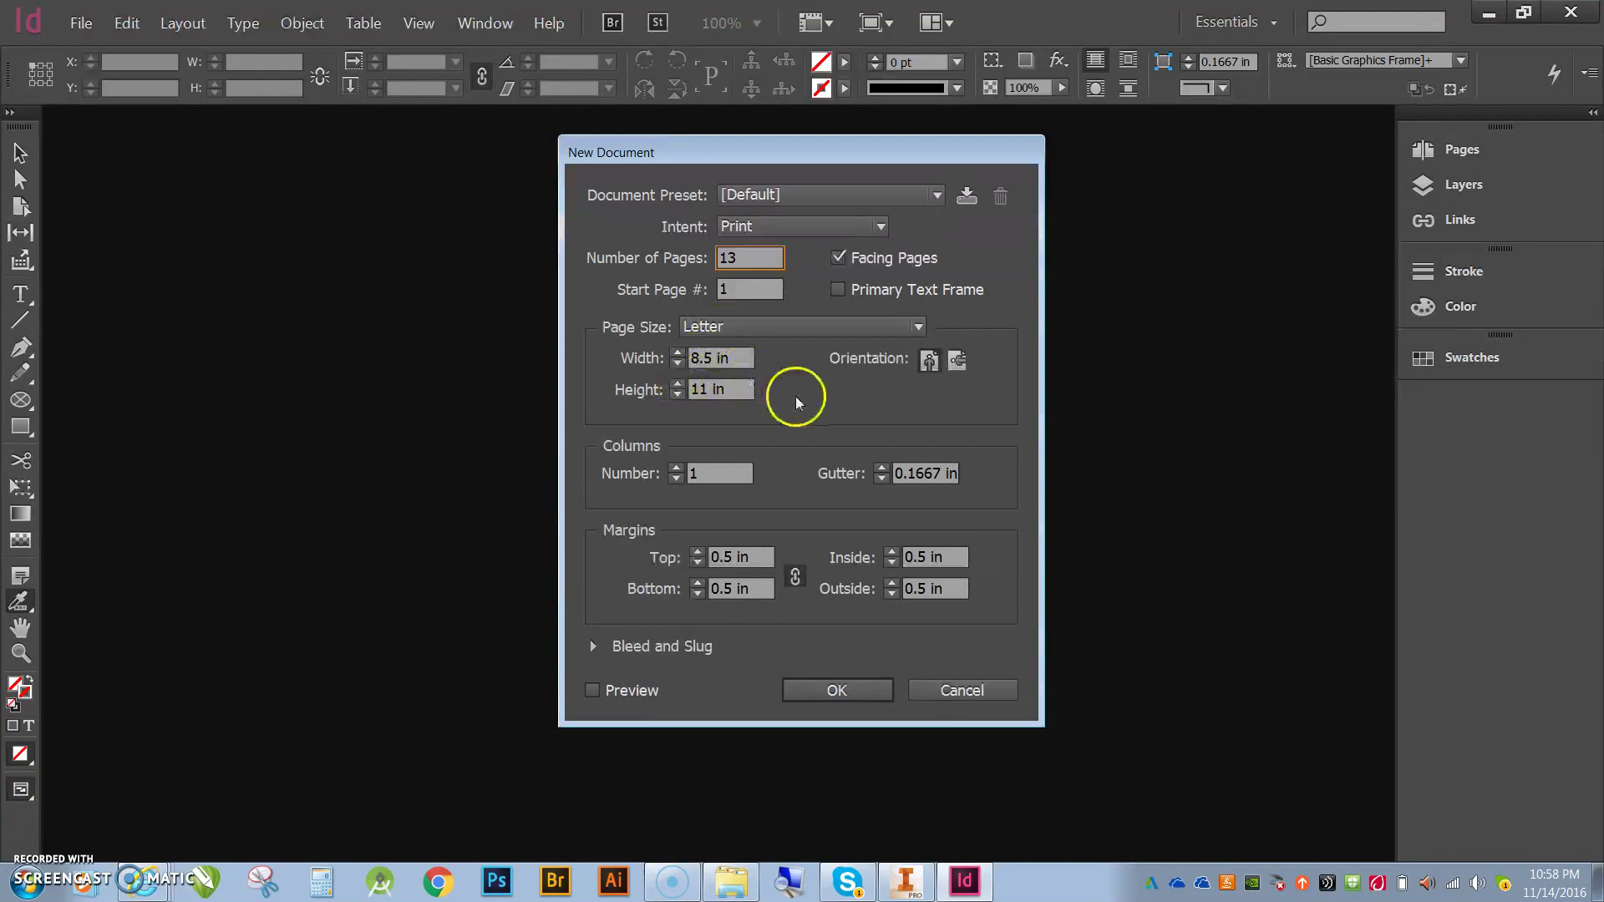
pyautogui.click(953, 364)
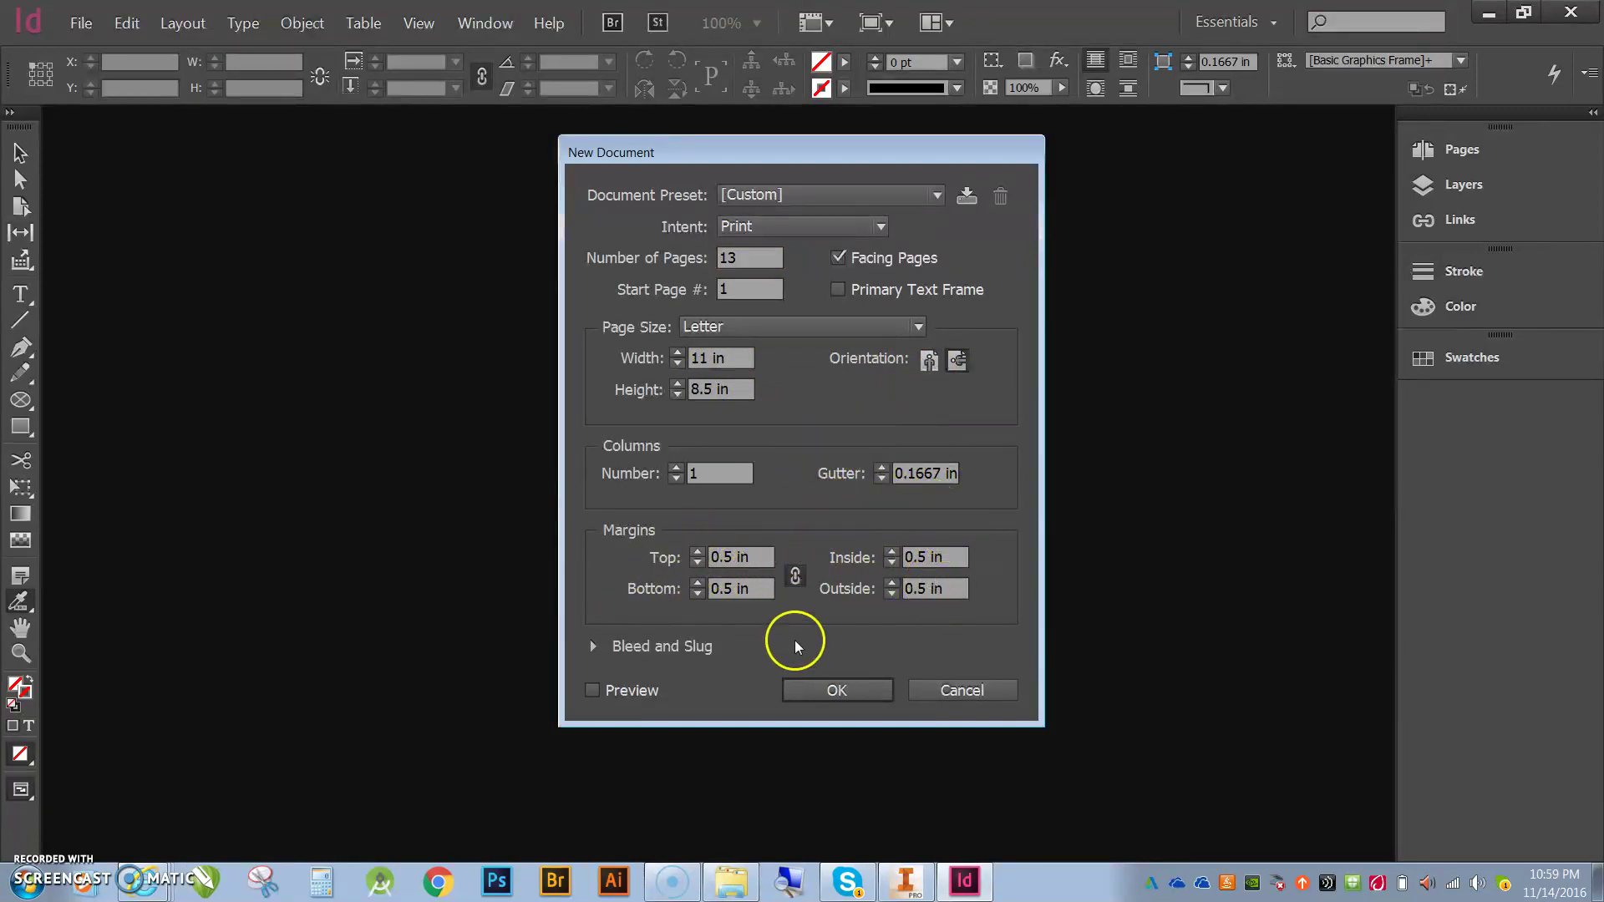
pyautogui.click(842, 689)
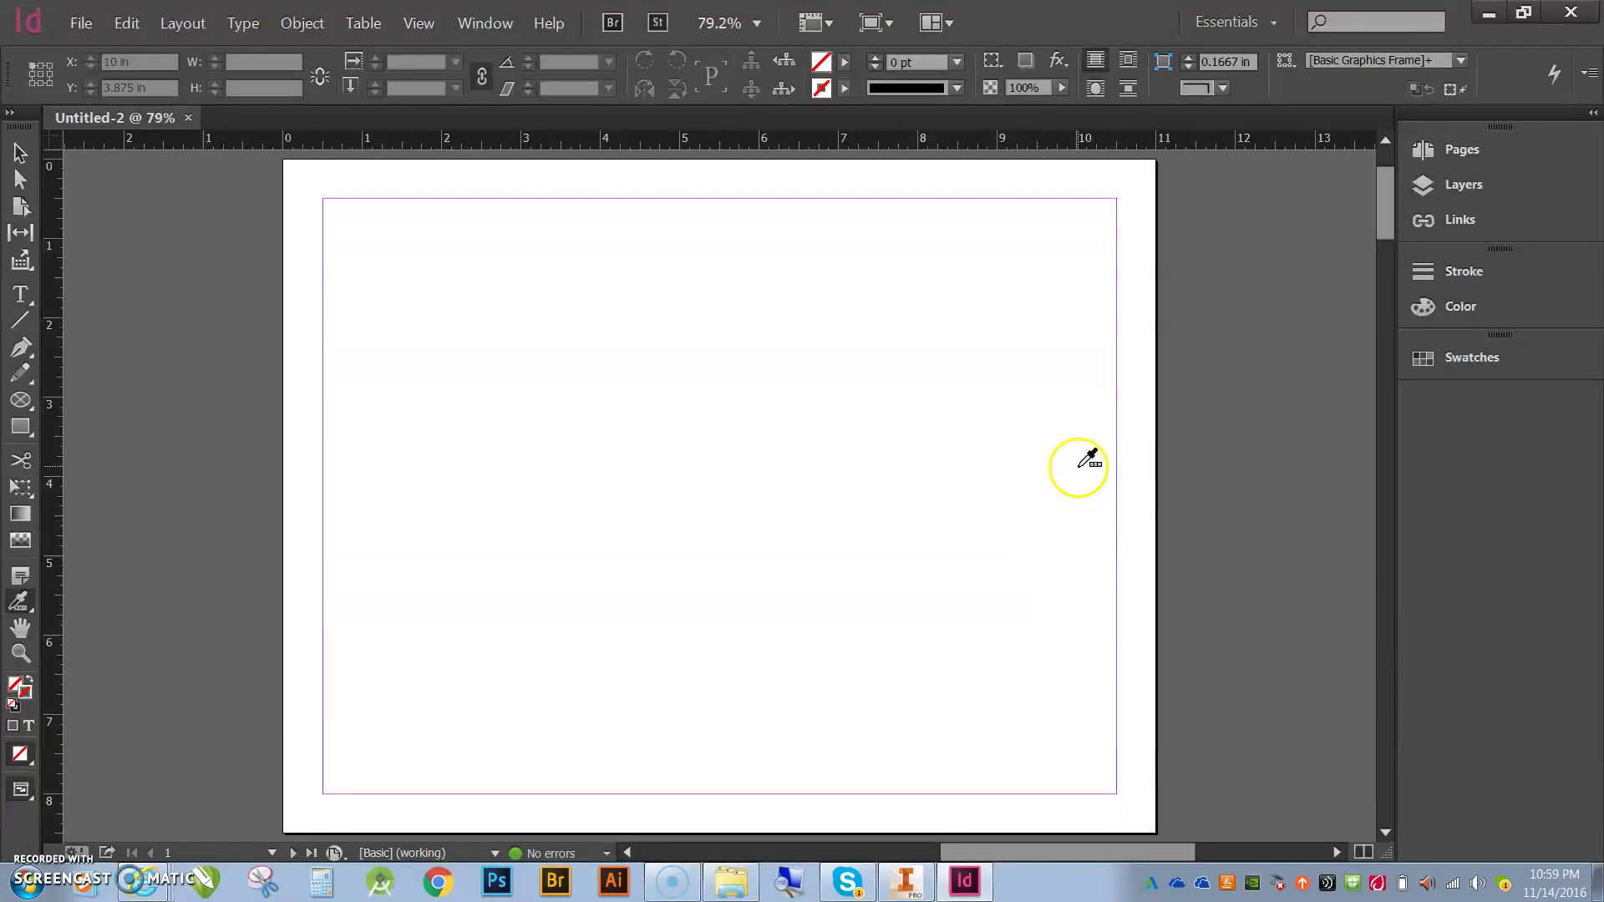
# - Examine the document's page spreads from first to last, as well as its layer list
pyautogui.click(1455, 153)
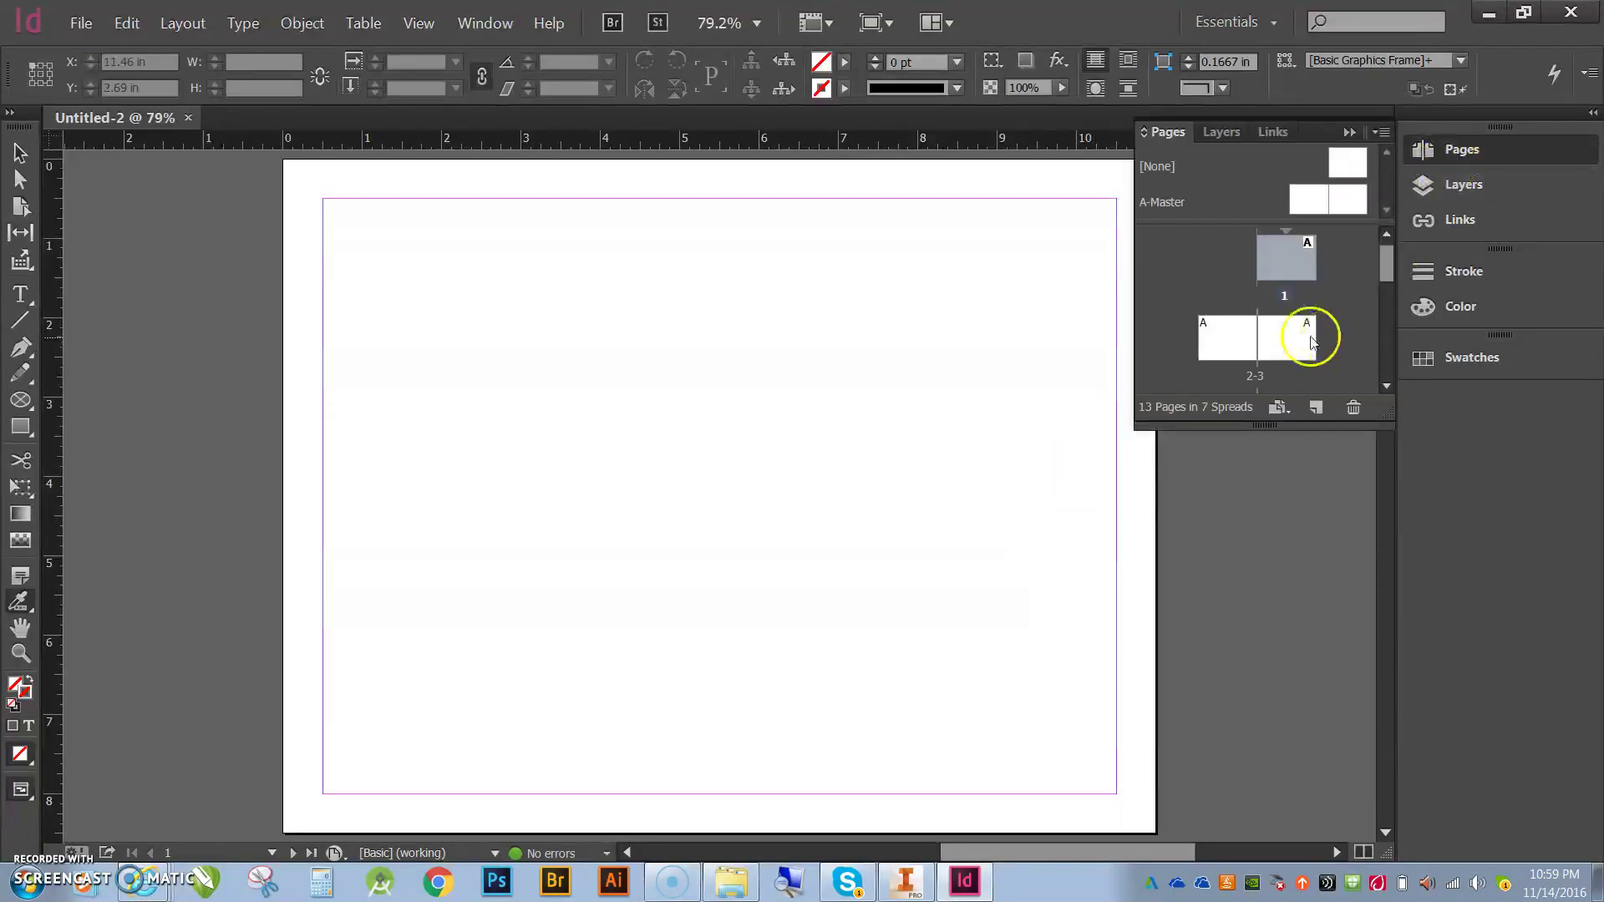
pyautogui.scroll(-5, 1287, 341)
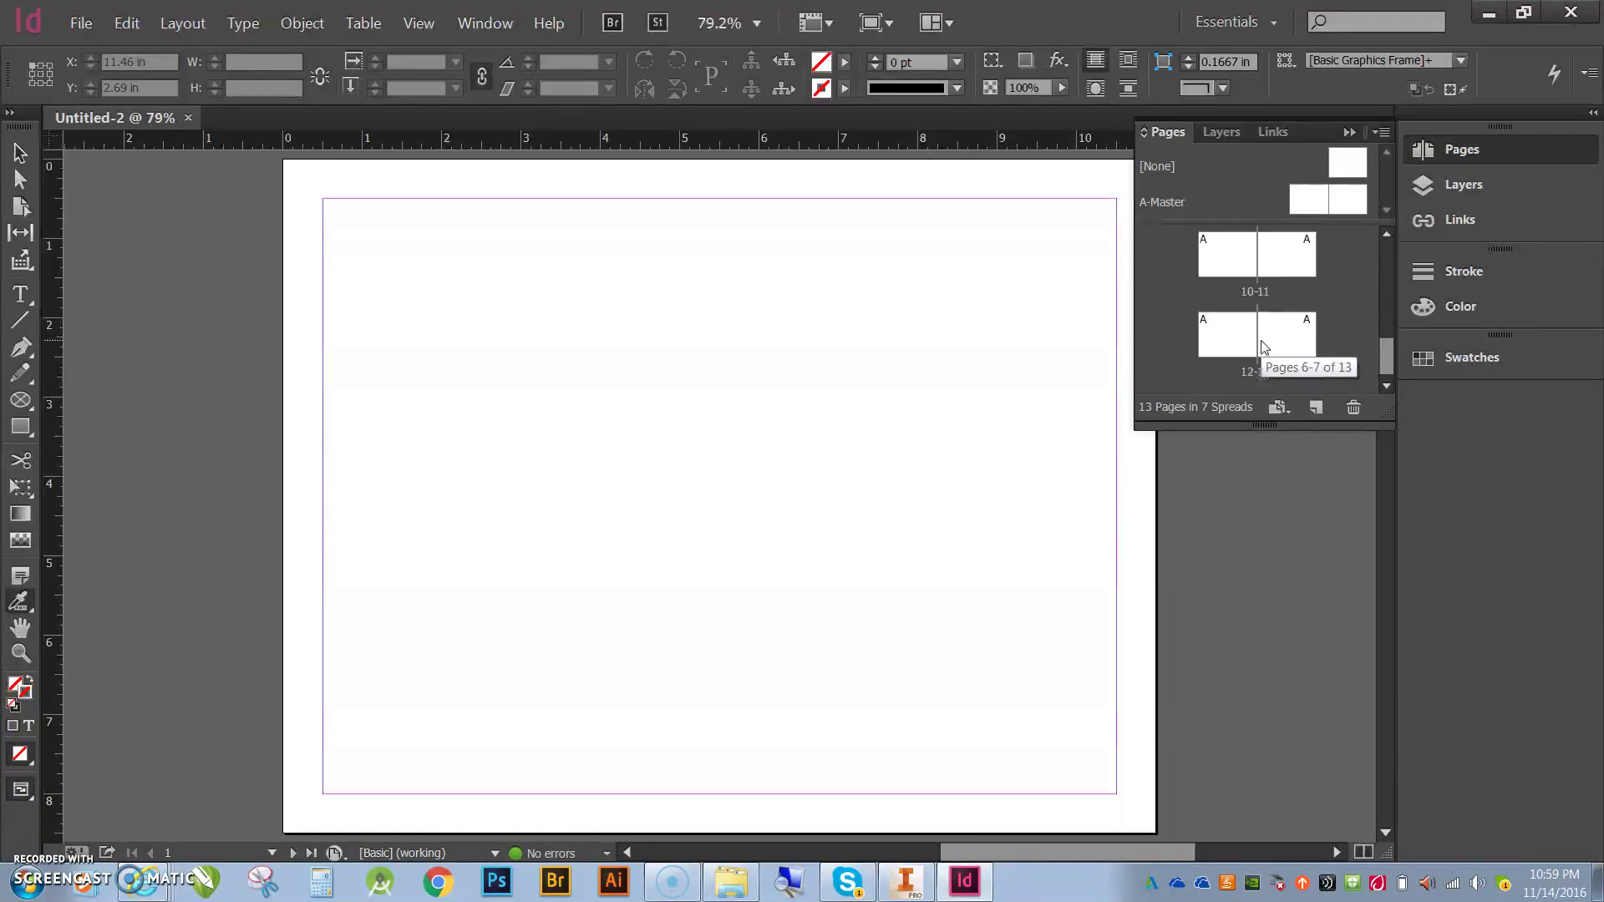
pyautogui.click(1264, 347)
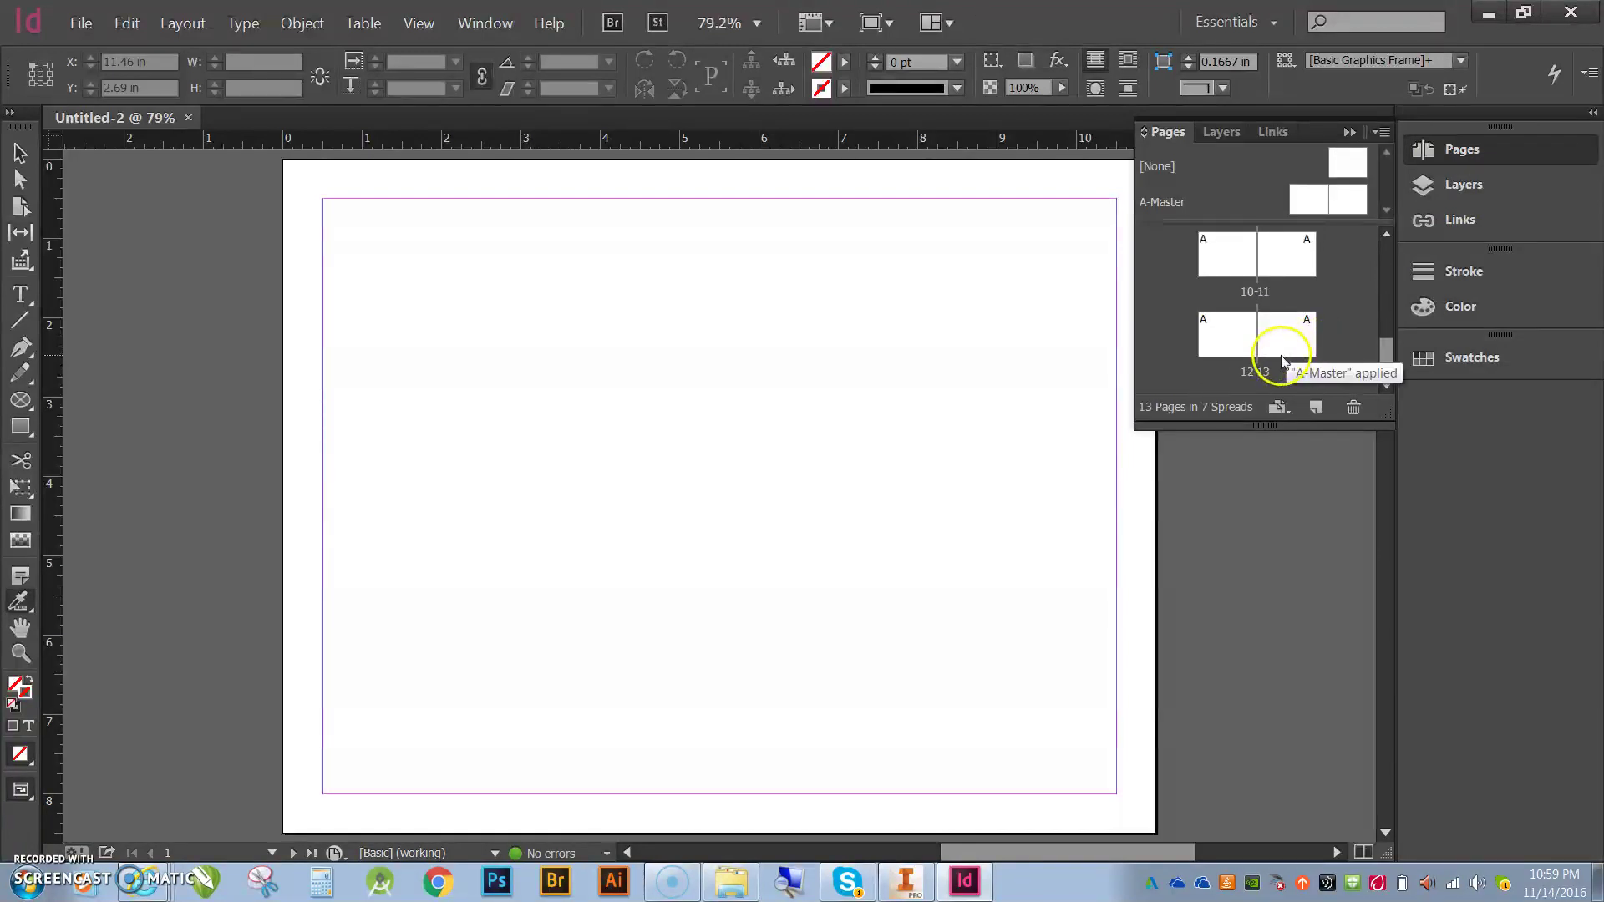
pyautogui.scroll(4, 1269, 355)
pyautogui.scroll(2, 1284, 362)
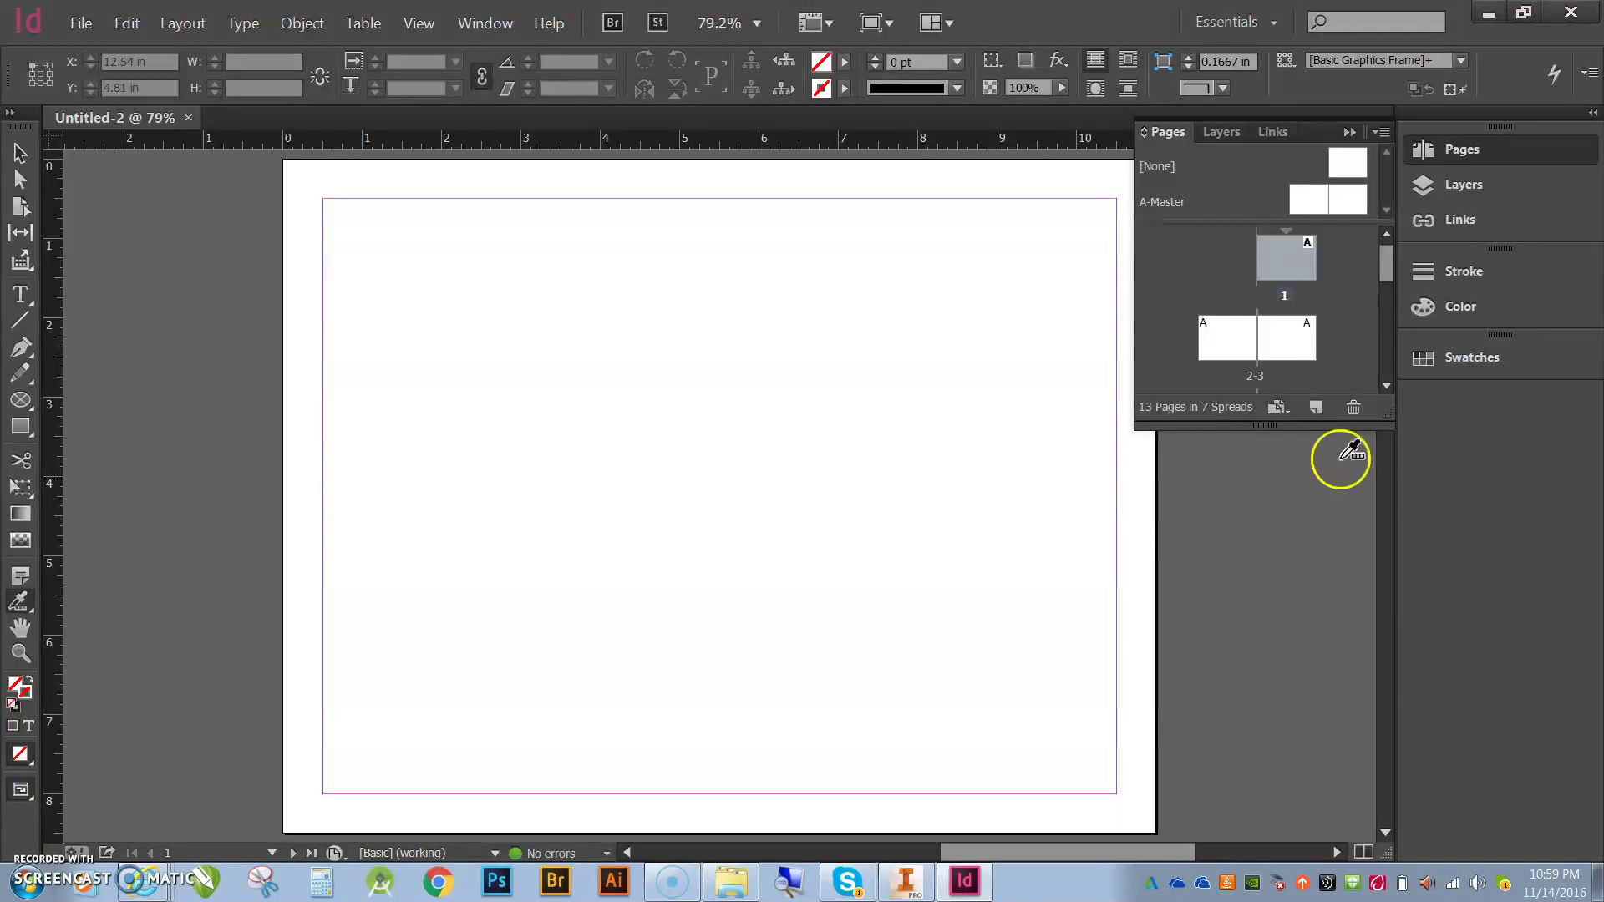
pyautogui.click(1354, 132)
pyautogui.click(1423, 186)
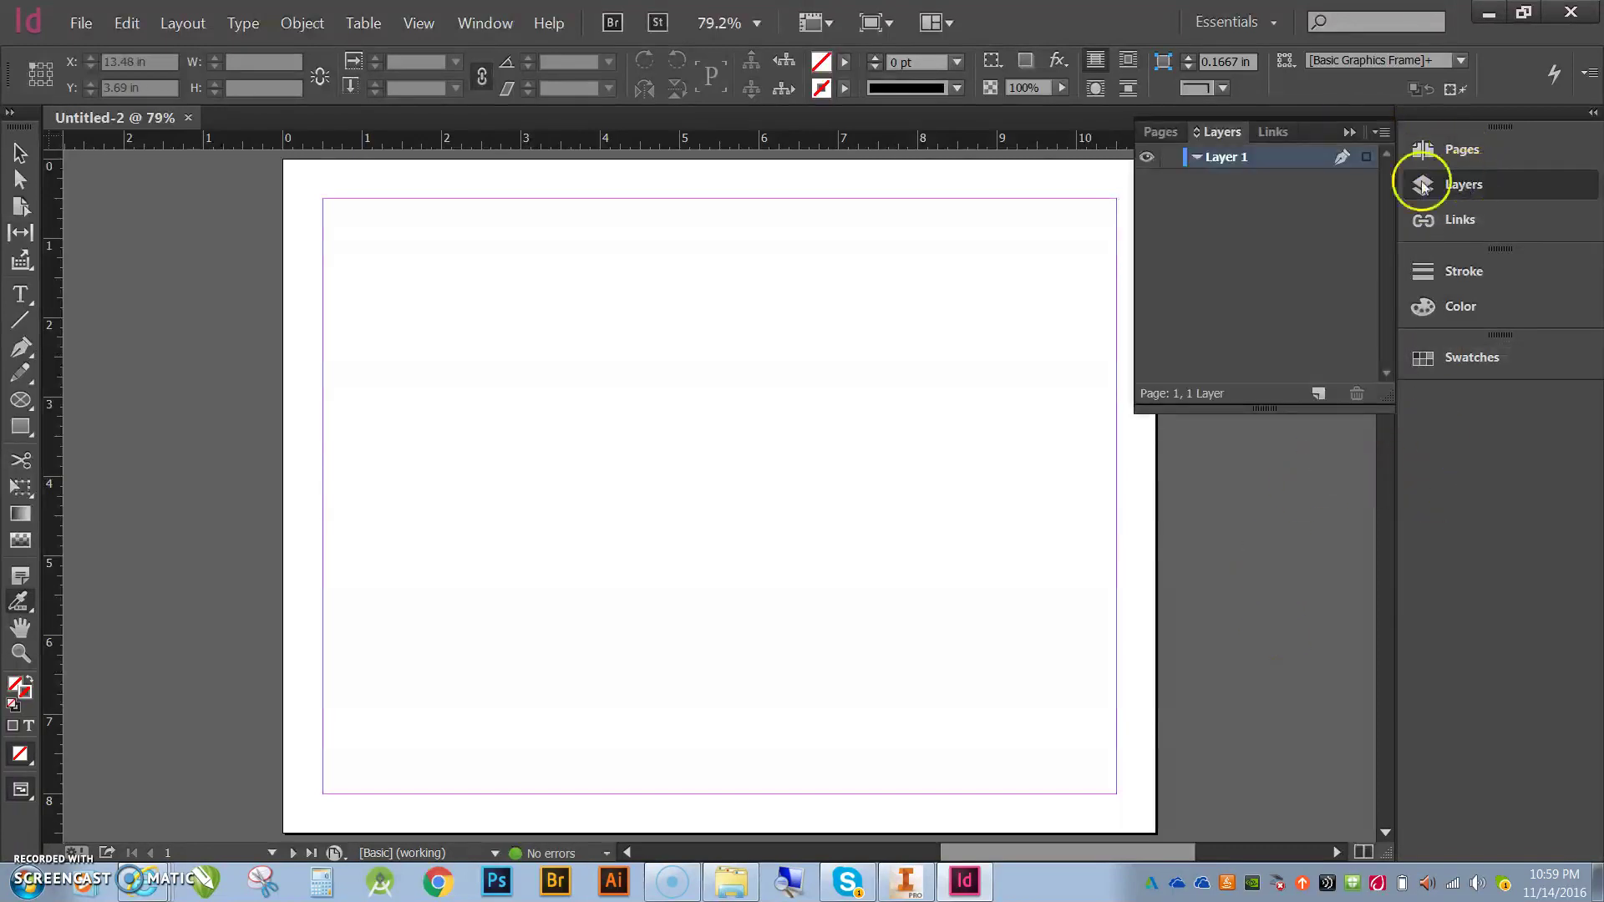
pyautogui.click(1349, 132)
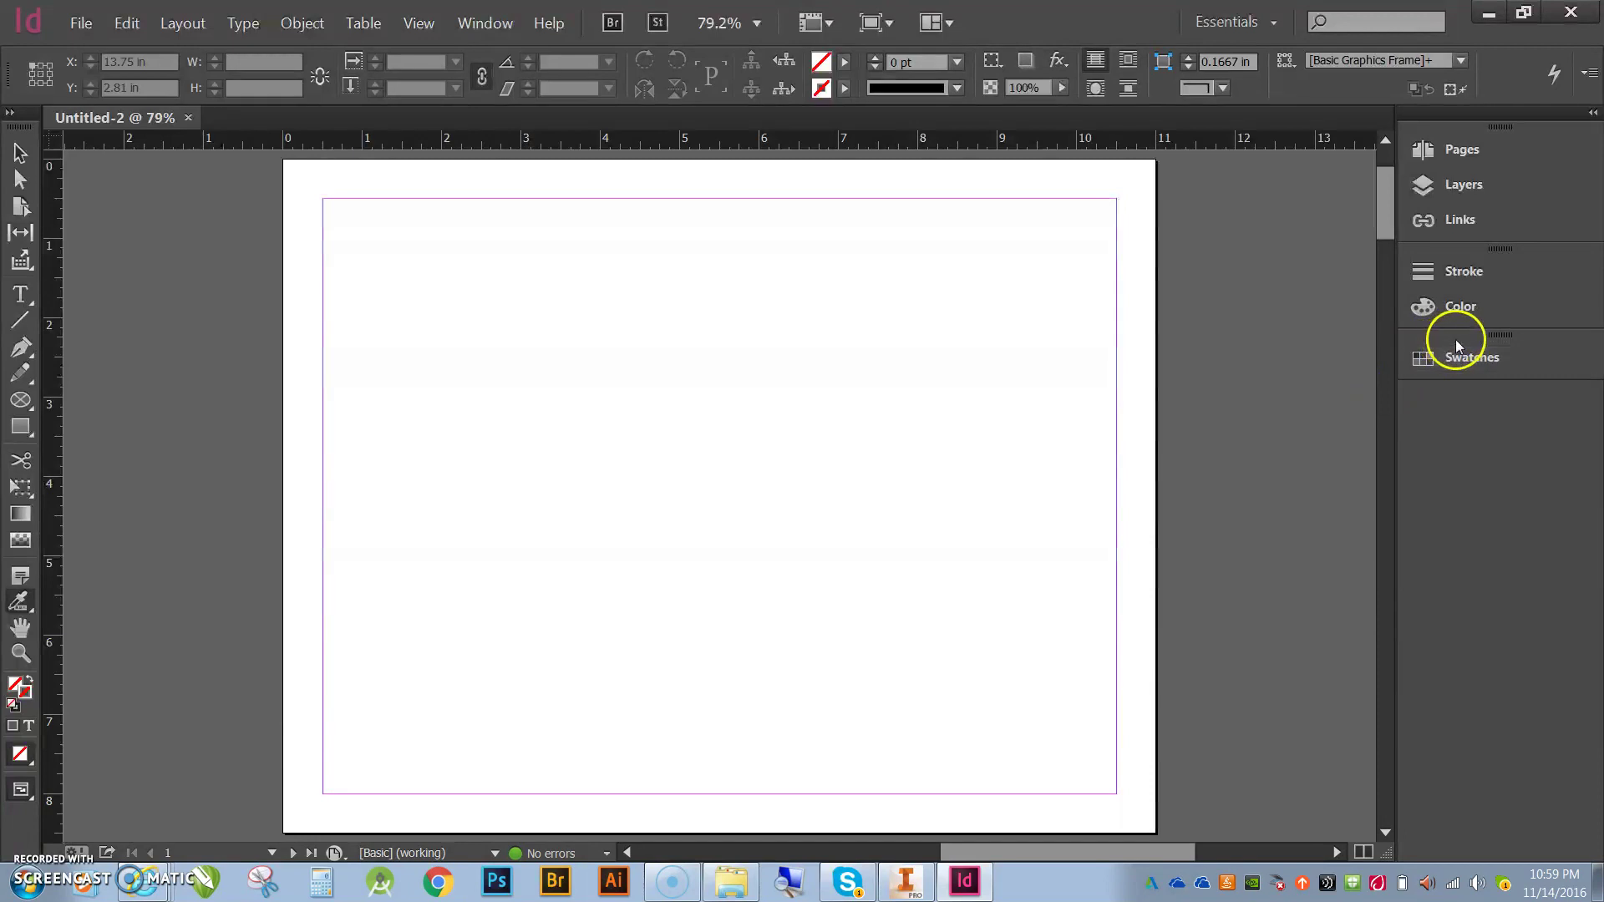
# - Look through the default colour swatches available in the document
pyautogui.click(1451, 365)
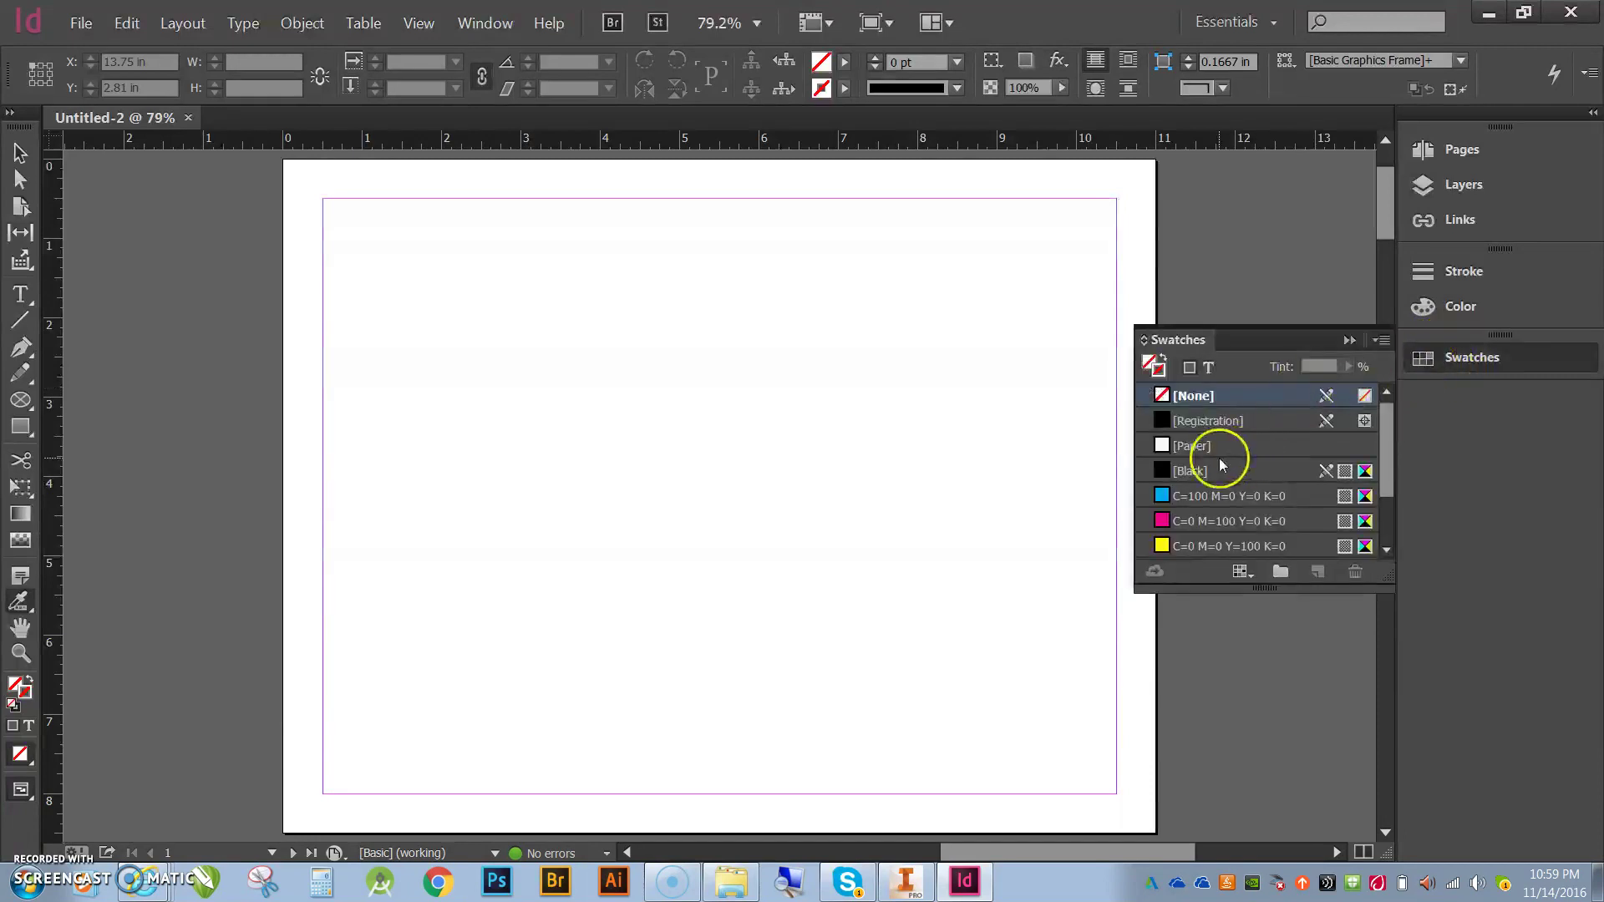
pyautogui.scroll(-2, 1219, 465)
pyautogui.scroll(2, 1219, 464)
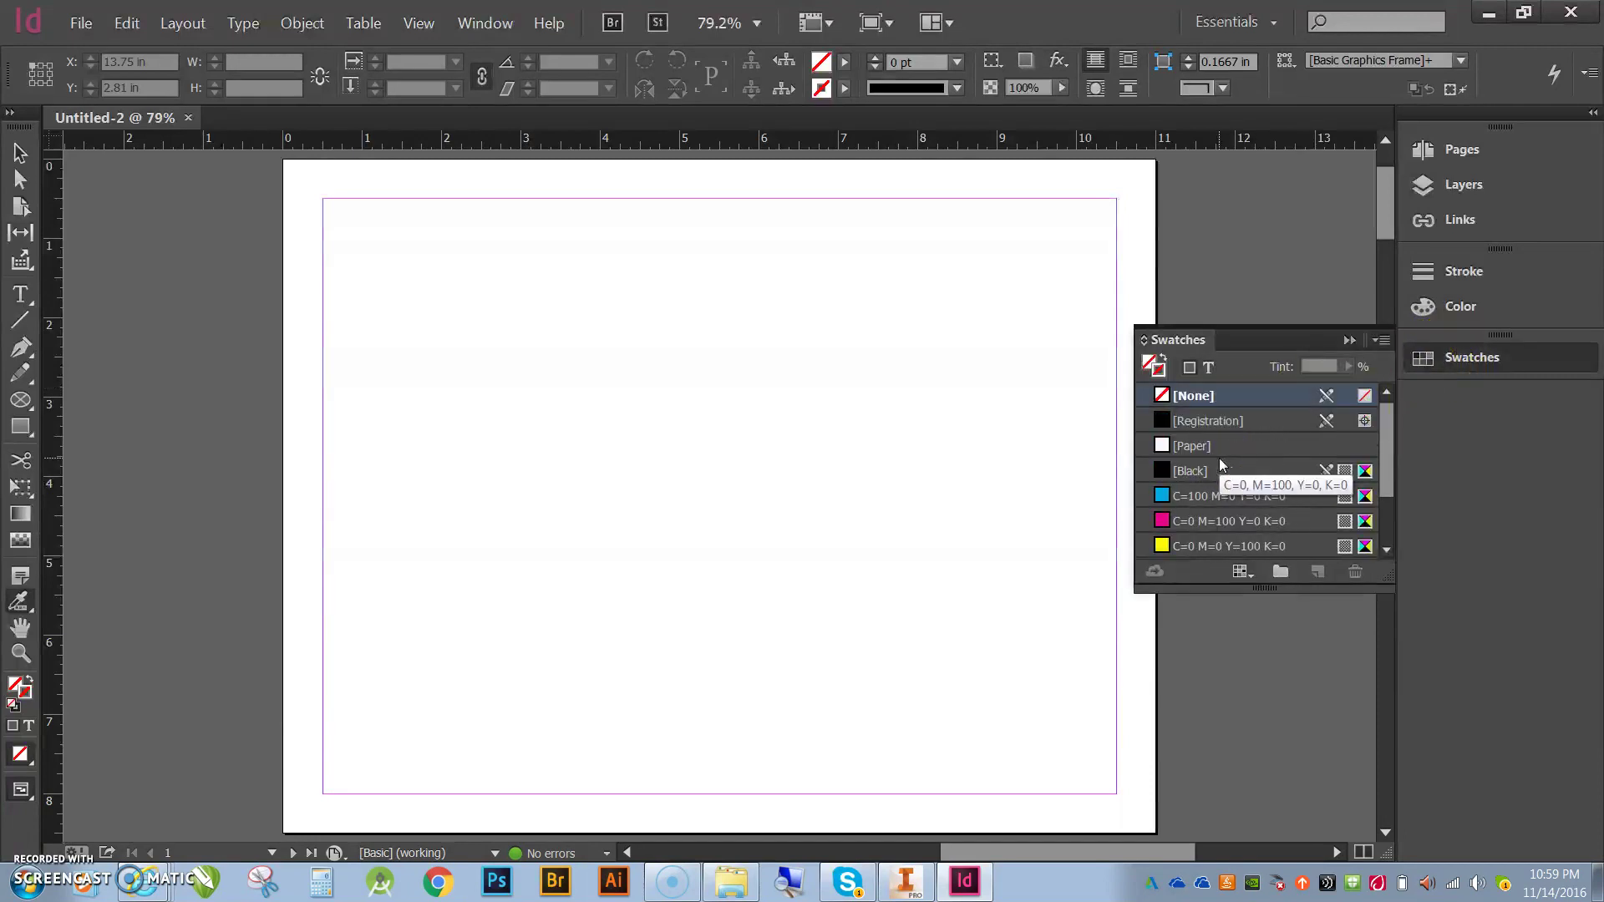
pyautogui.scroll(-3, 1219, 456)
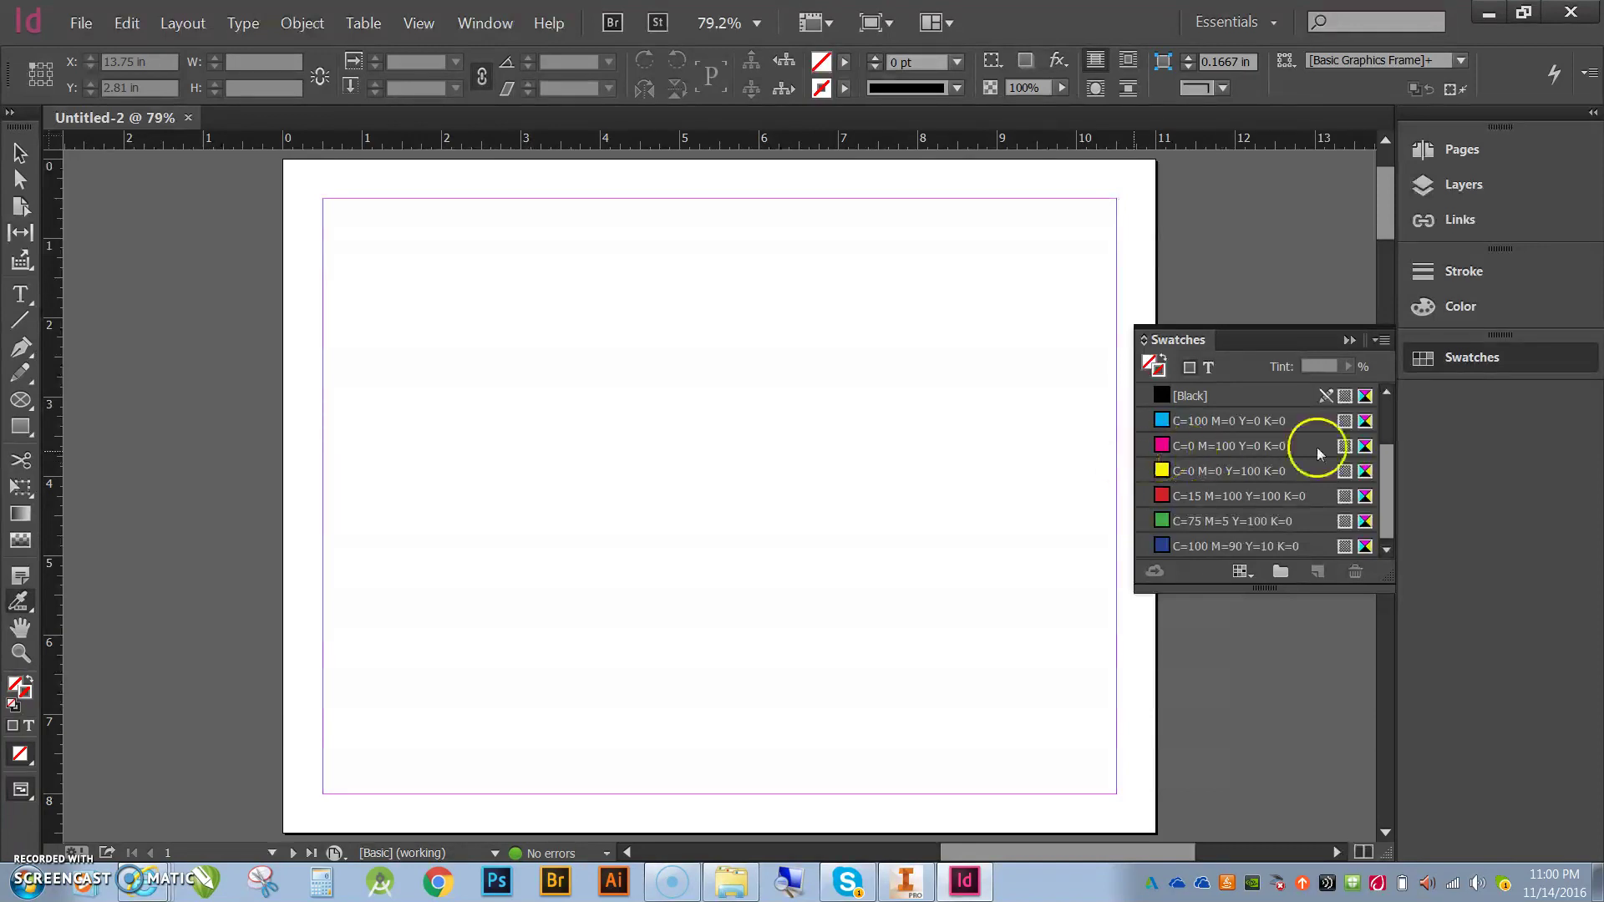
pyautogui.click(1346, 342)
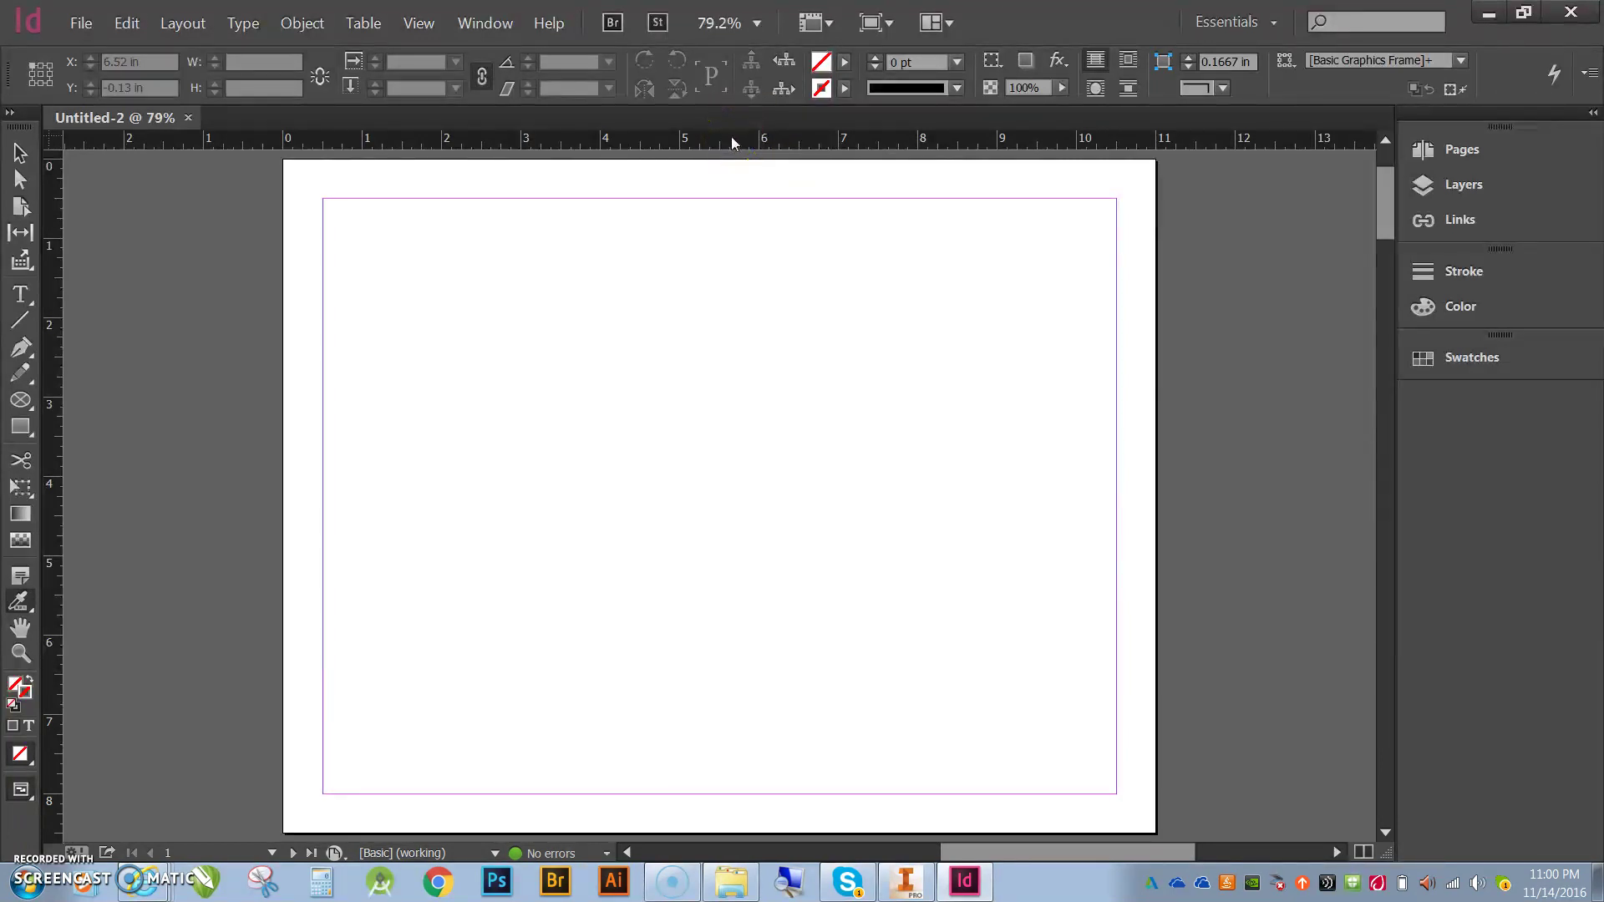
pyautogui.moveTo(730, 139); pyautogui.dragTo(705, 347)
pyautogui.click(19, 153)
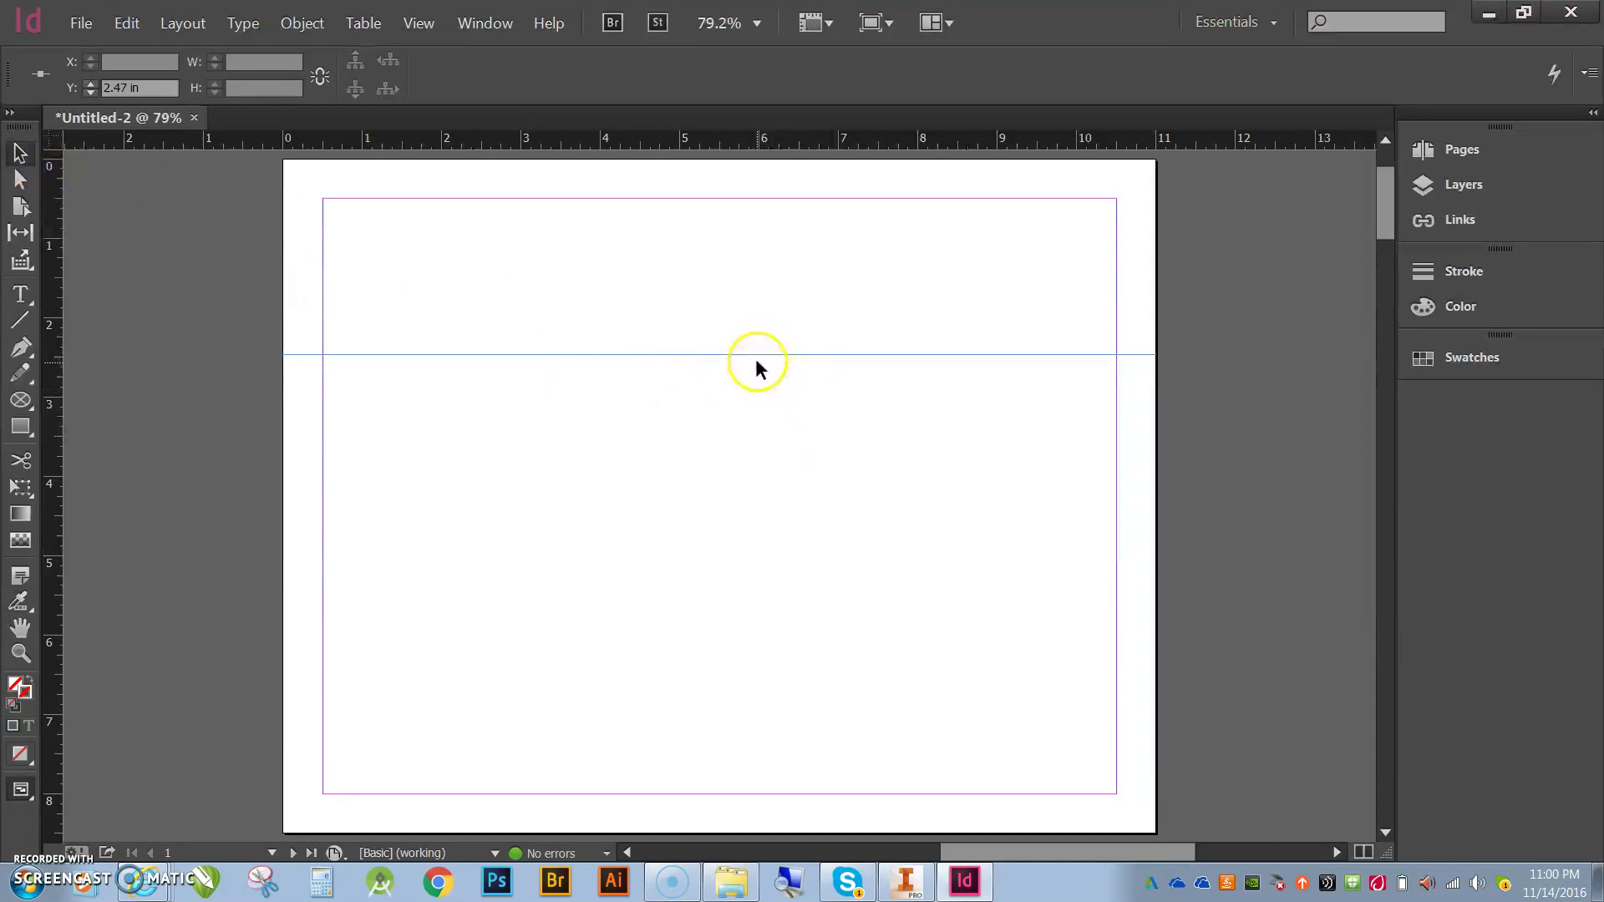
pyautogui.hotkey('ctrl', 'z')
# - Place a horizontal ruler guide across page 1 at 4.25 in, then deselect it
pyautogui.moveTo(723, 138); pyautogui.dragTo(677, 496)
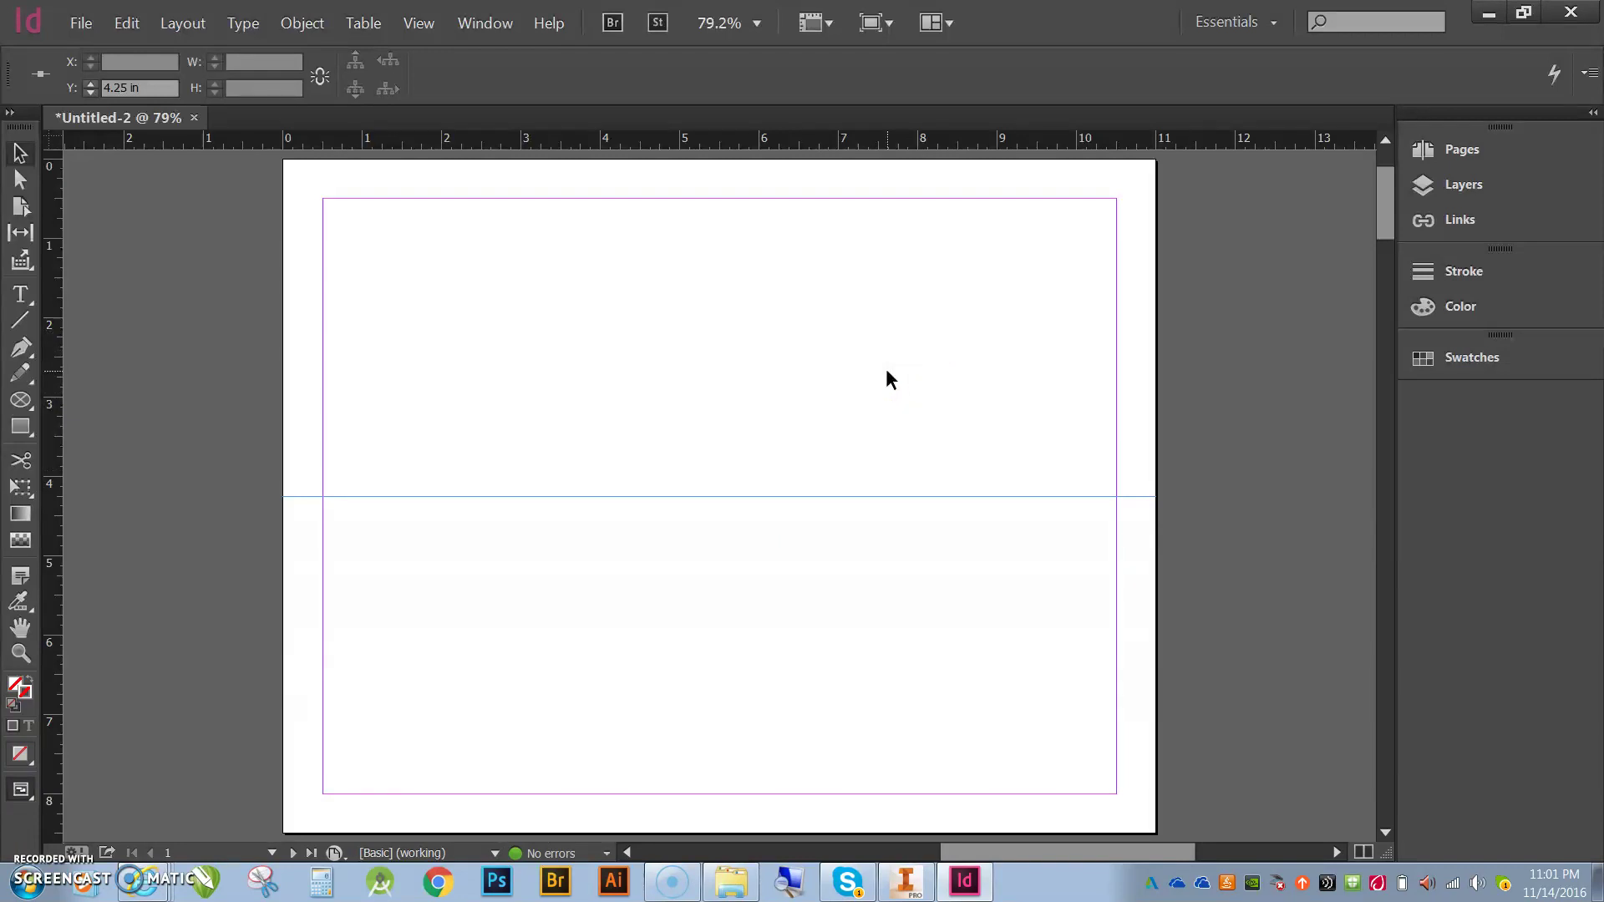
pyautogui.click(735, 545)
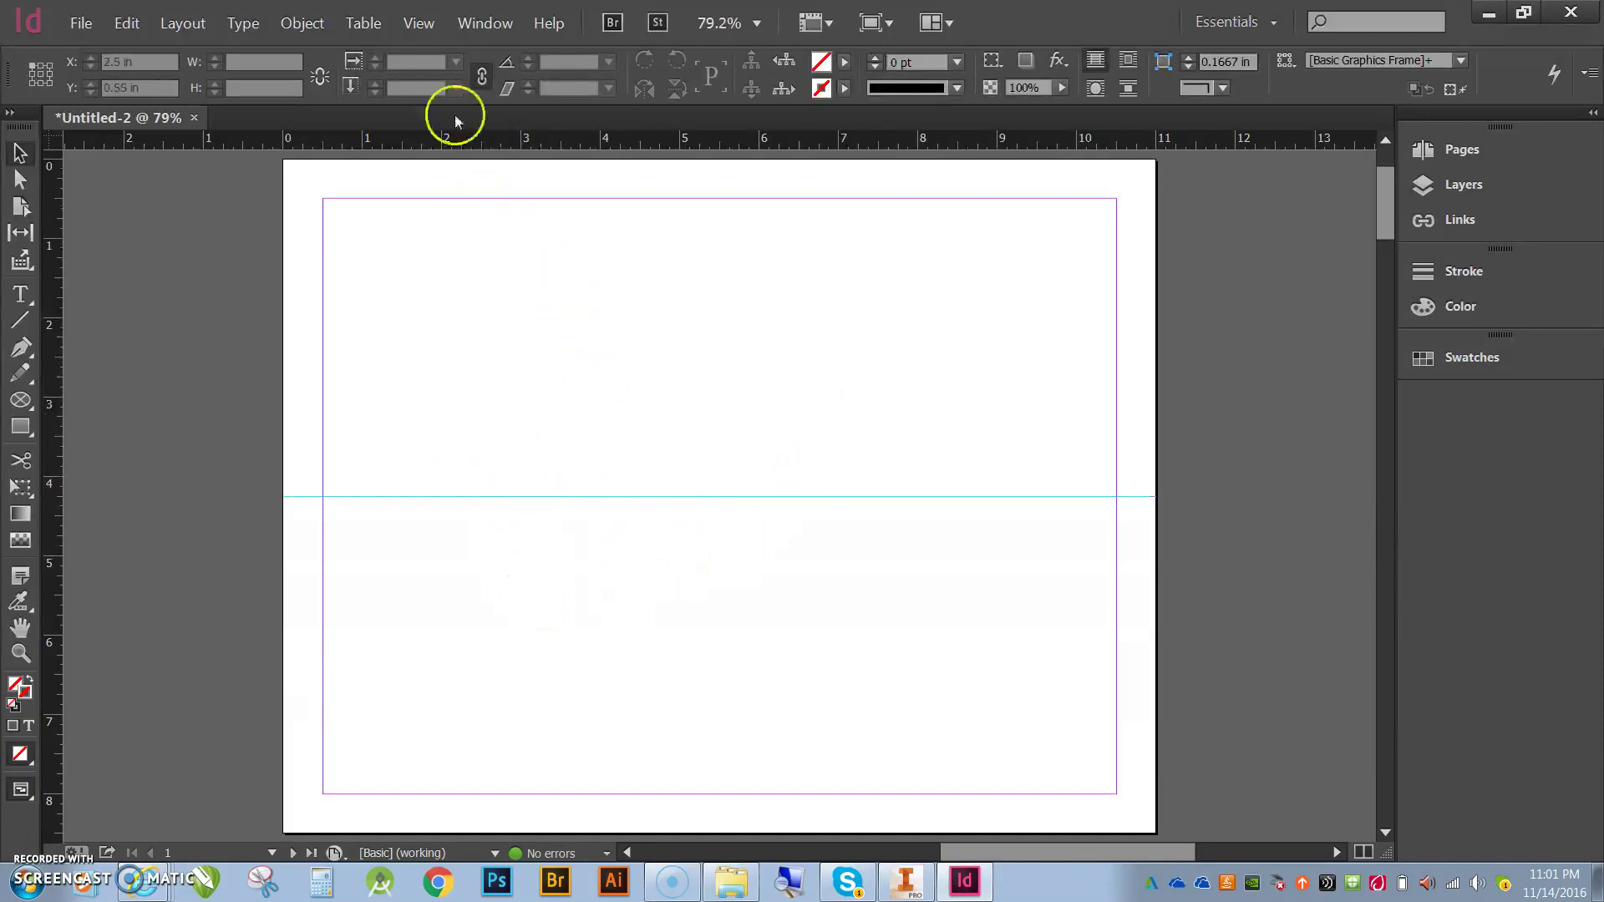
# - Start creating a new table and check which table styles are available for it
pyautogui.click(367, 25)
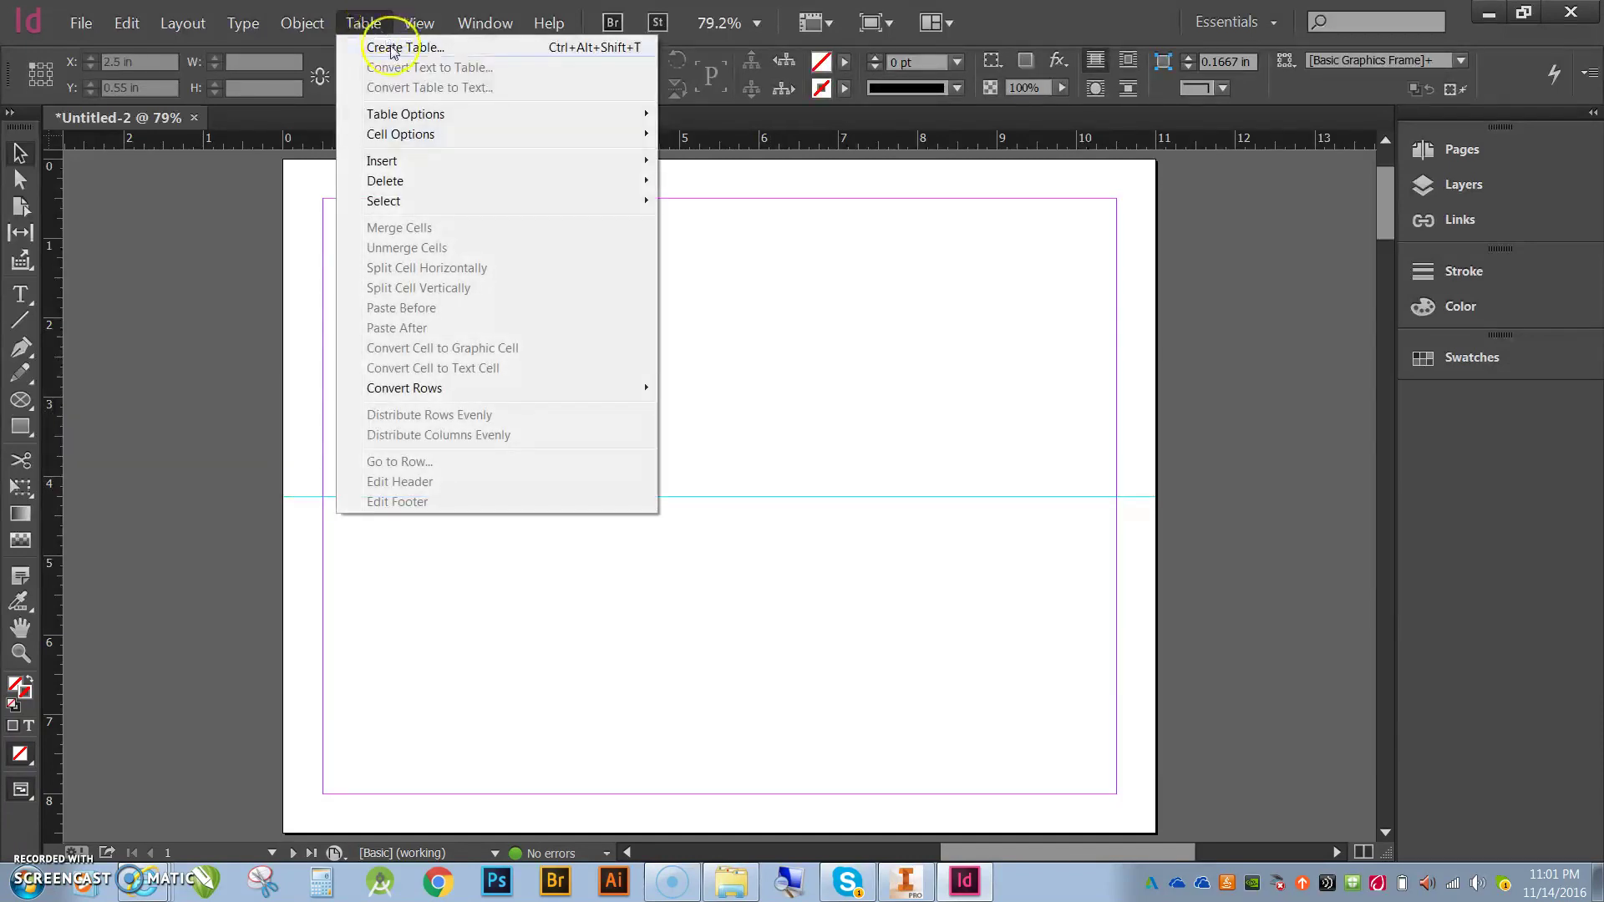
pyautogui.click(390, 47)
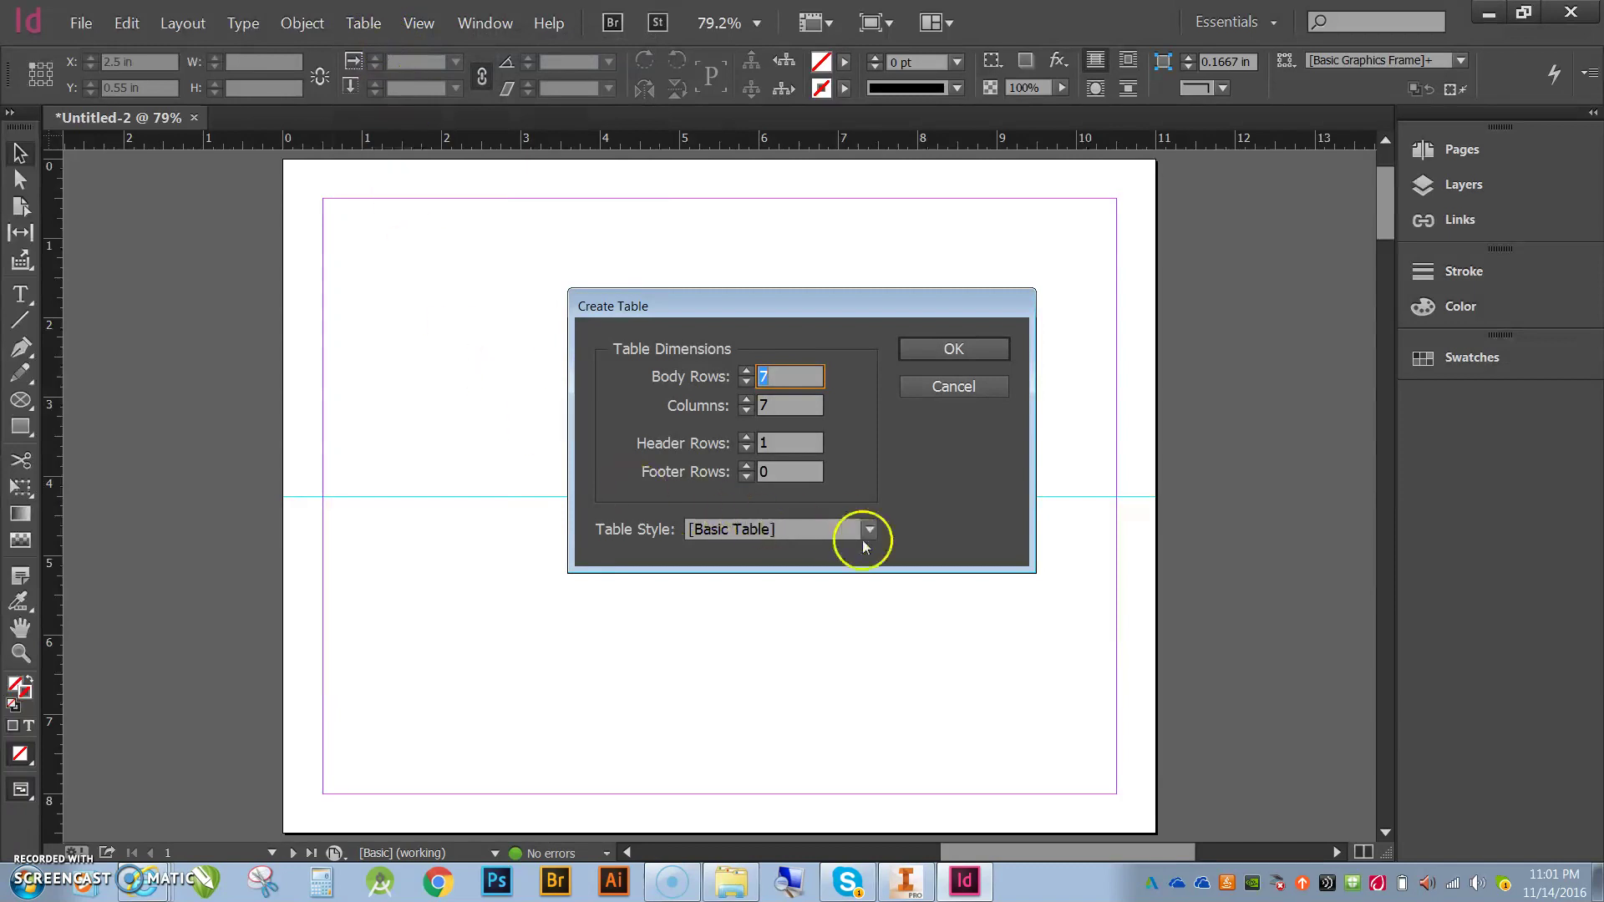
pyautogui.click(869, 530)
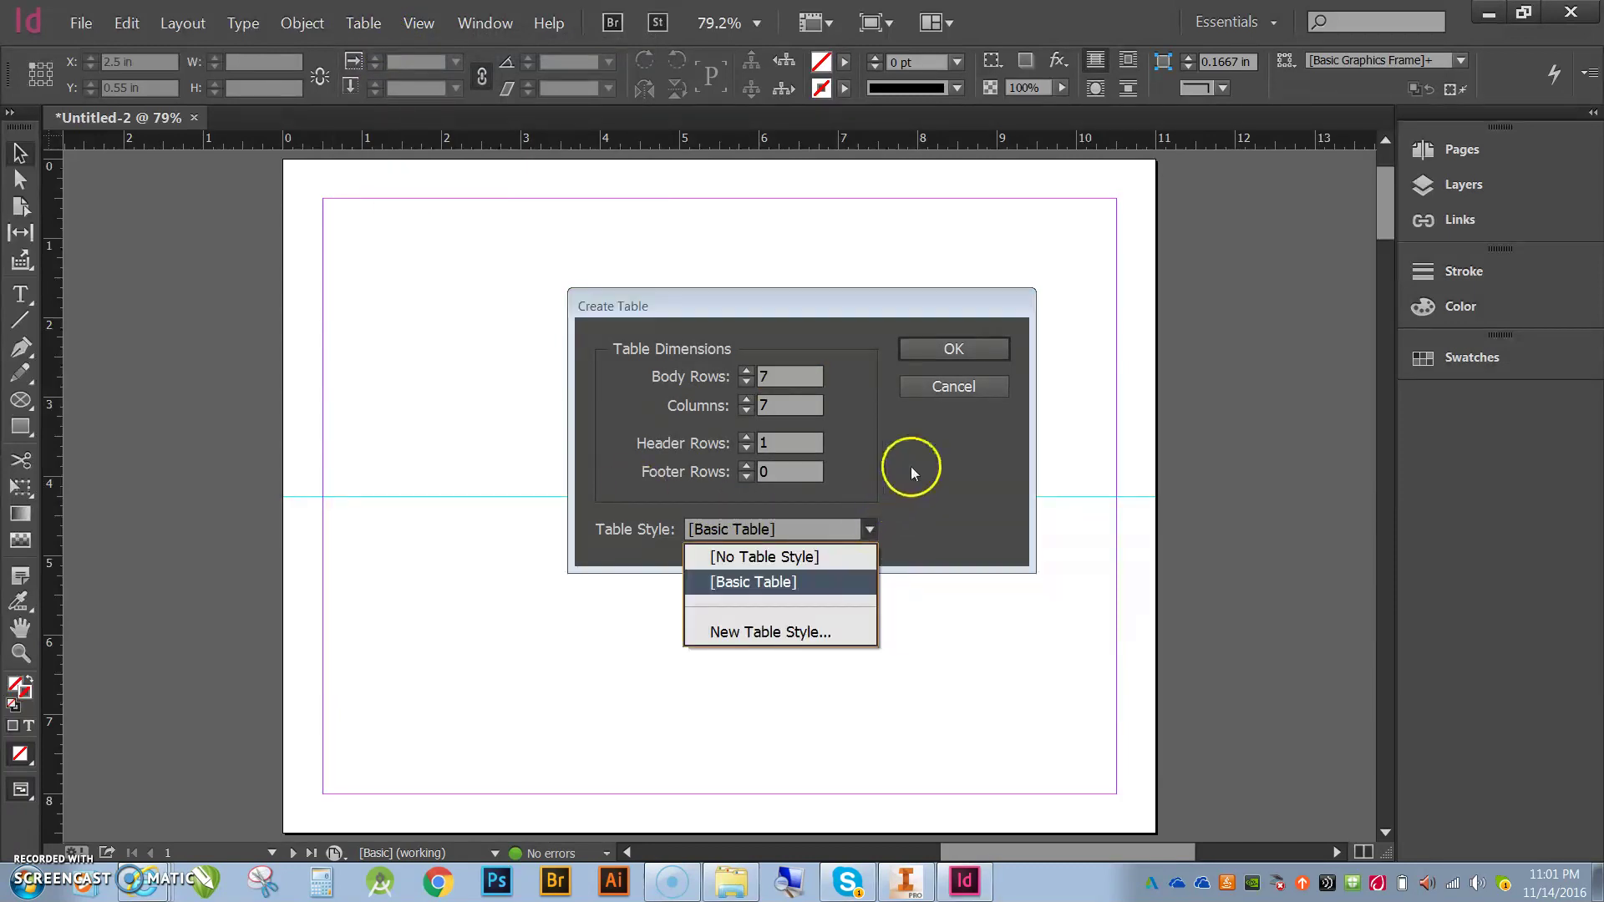
pyautogui.click(904, 473)
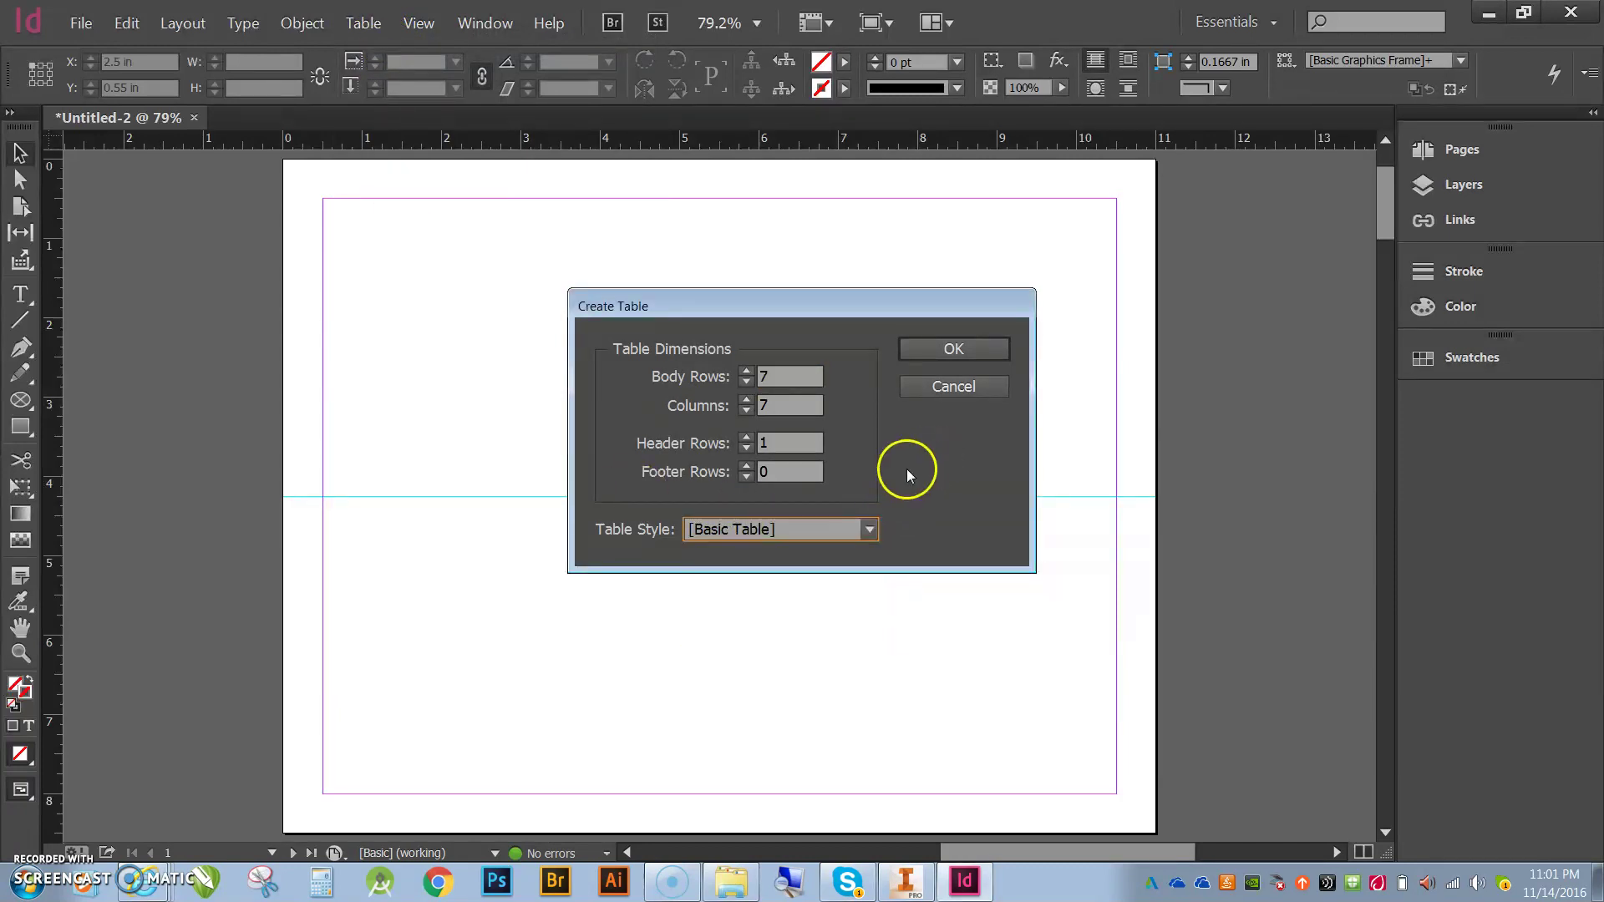
# - Examine a new table style's general, table setup, row stroke, column stroke and fill options, basing it on [Basic Table], and discard it
pyautogui.click(870, 529)
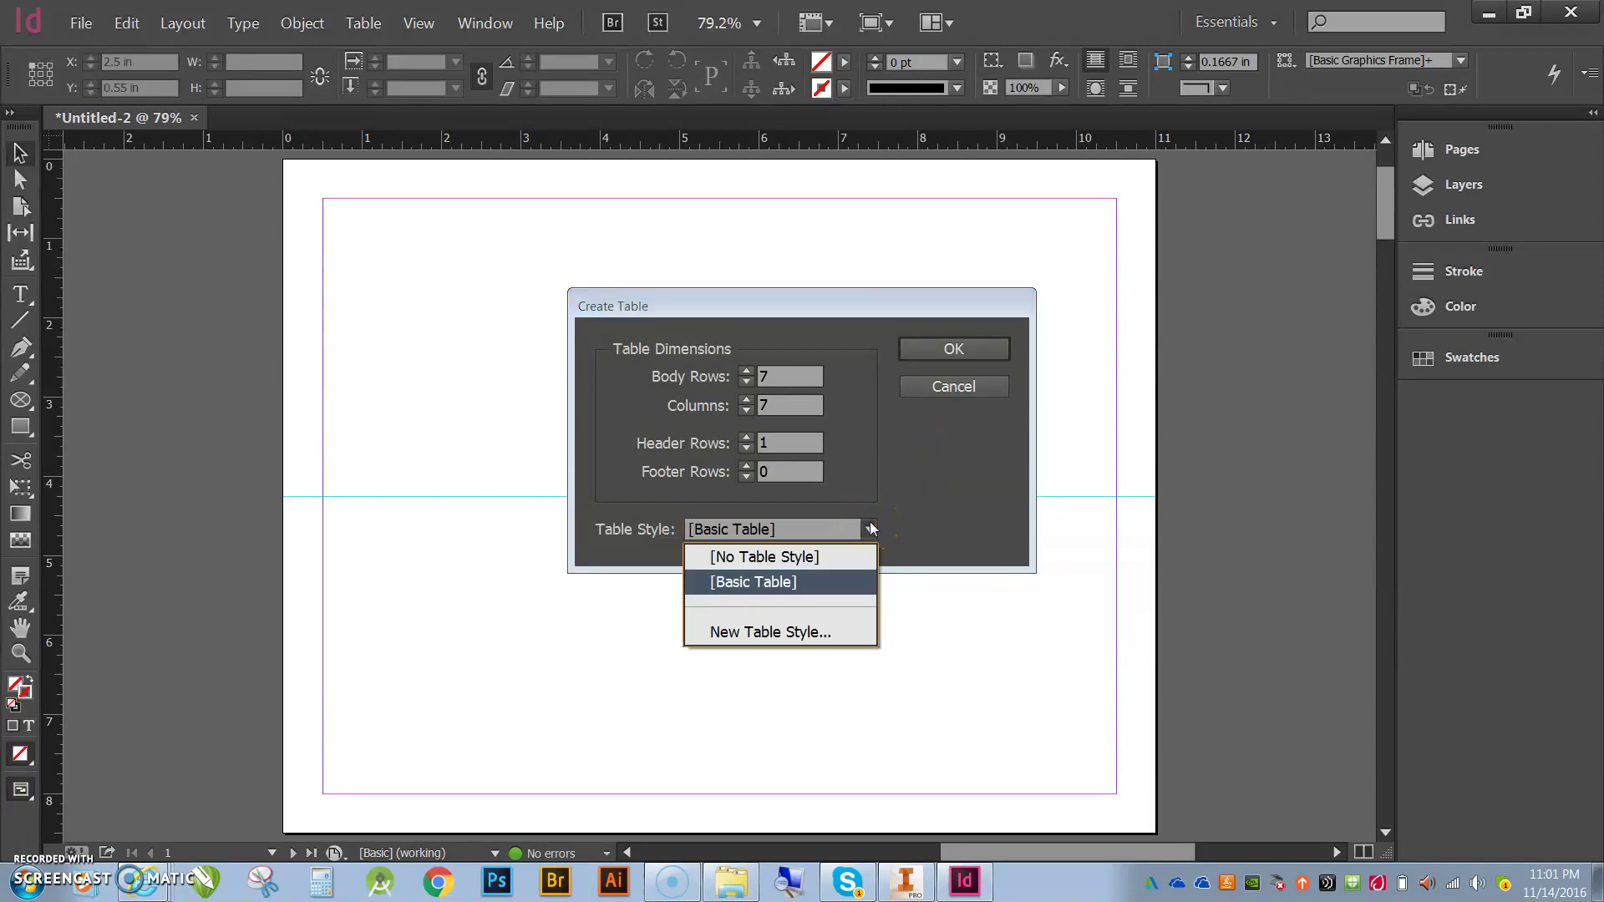
pyautogui.click(795, 632)
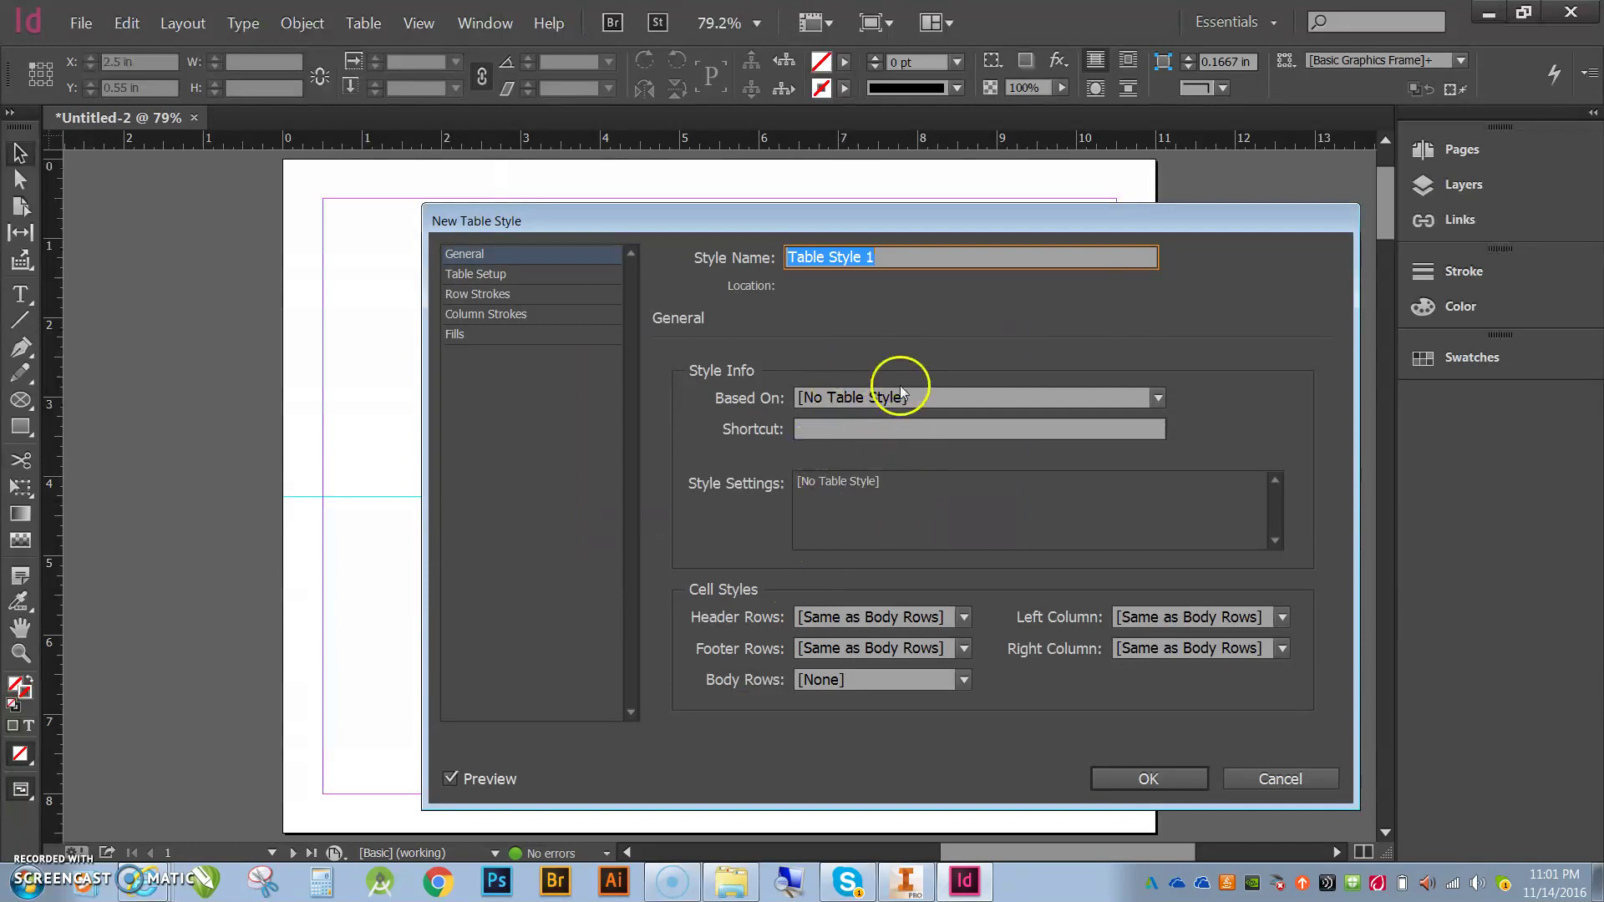
pyautogui.click(1154, 397)
pyautogui.click(1051, 452)
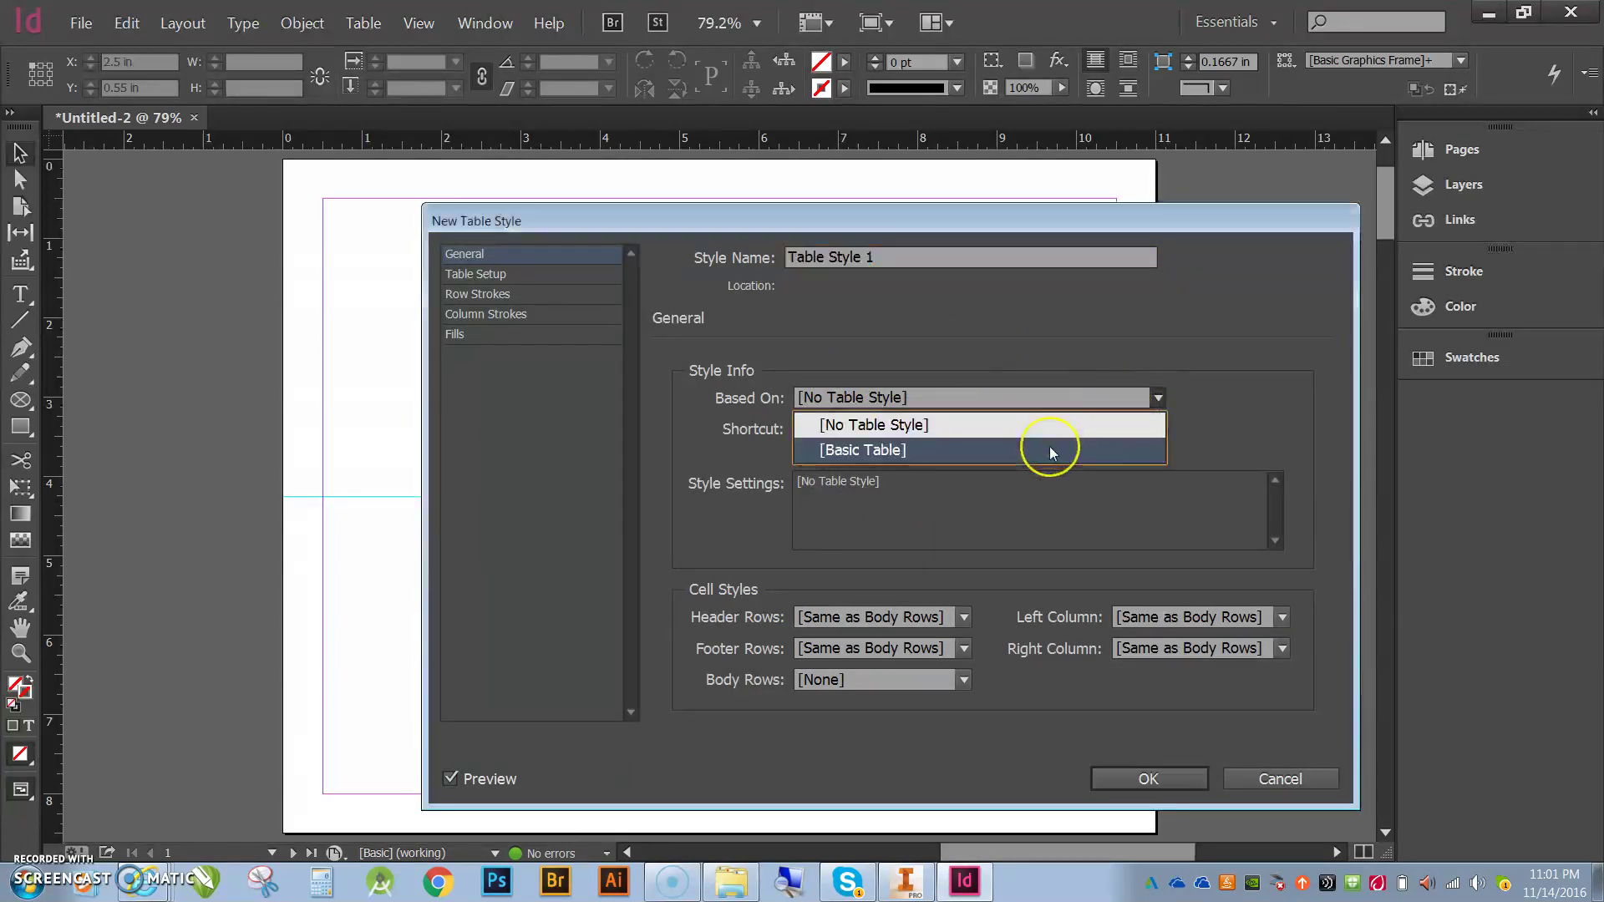
pyautogui.click(995, 256)
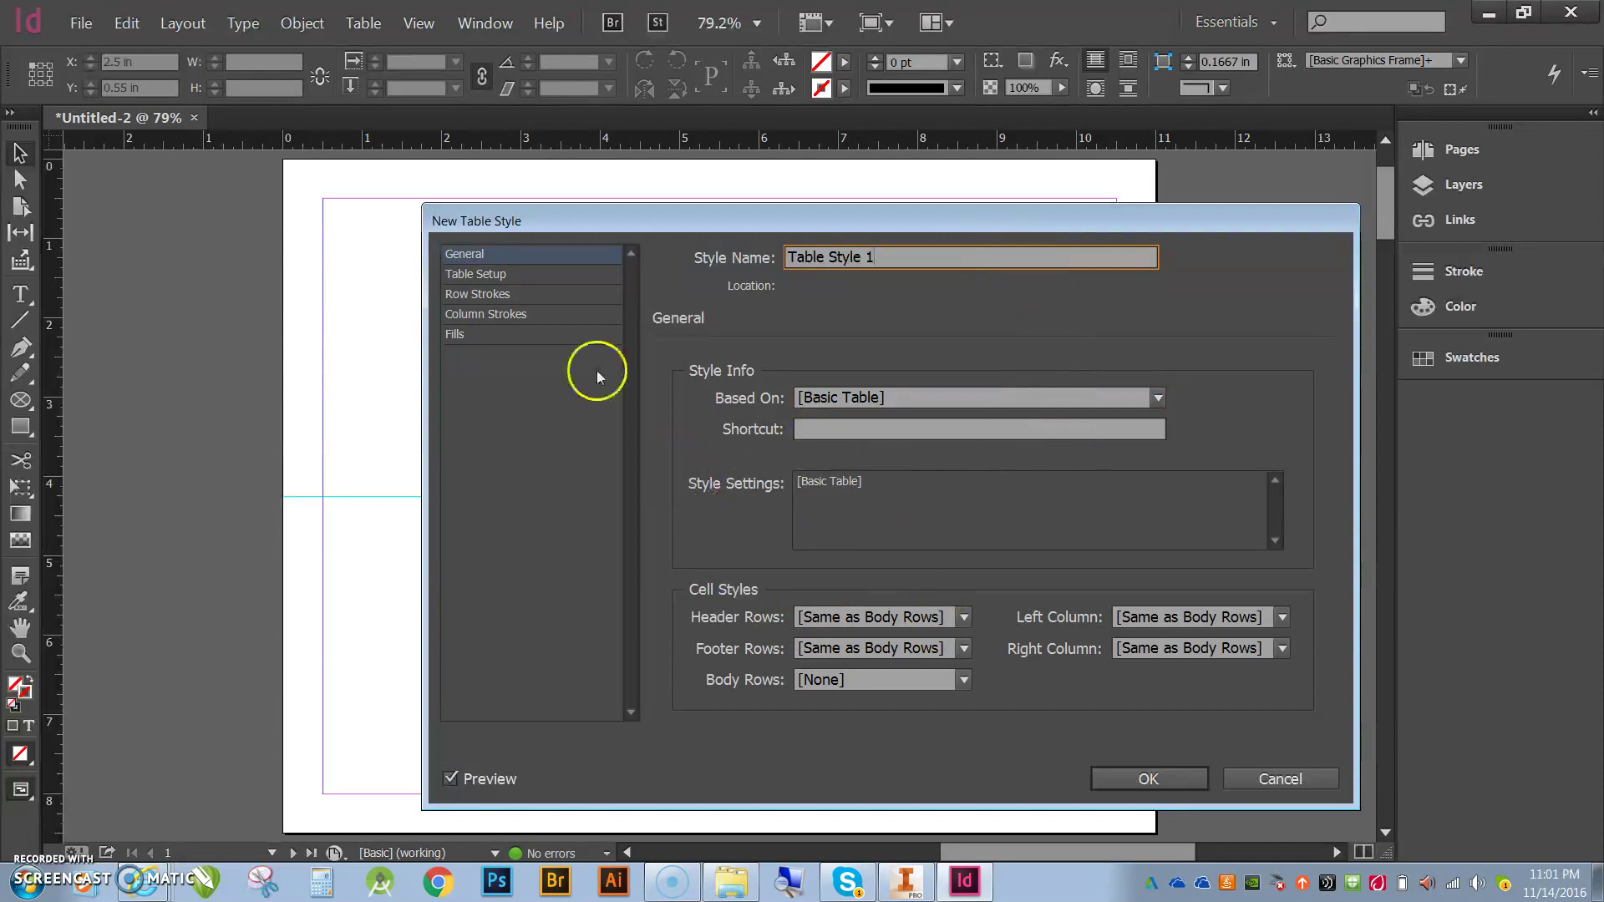
pyautogui.click(500, 273)
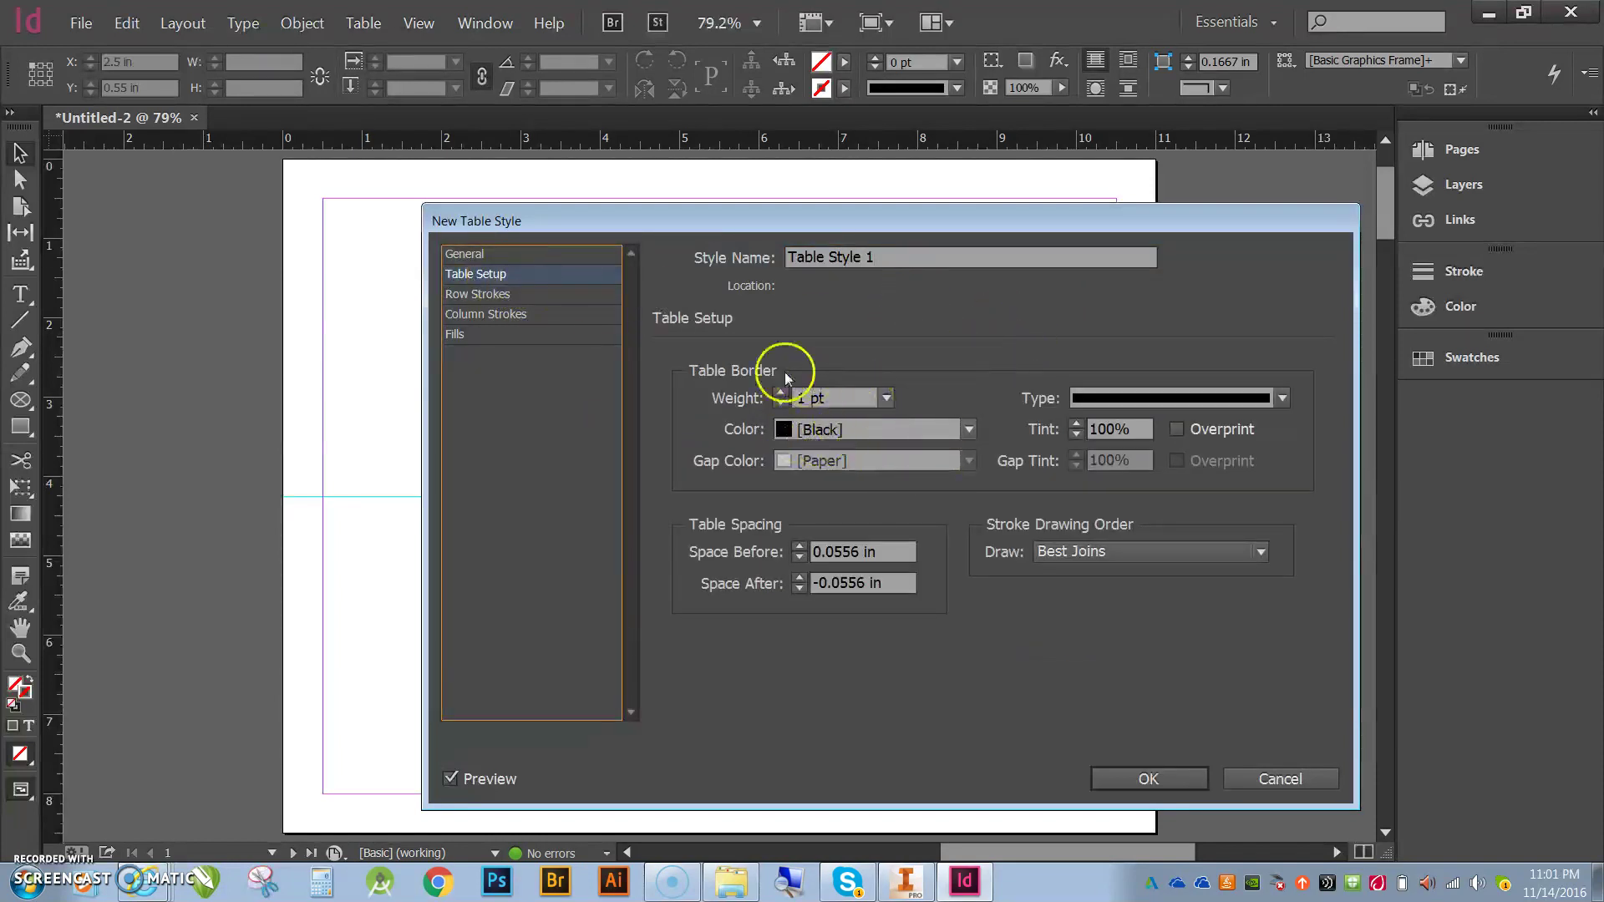
pyautogui.click(462, 297)
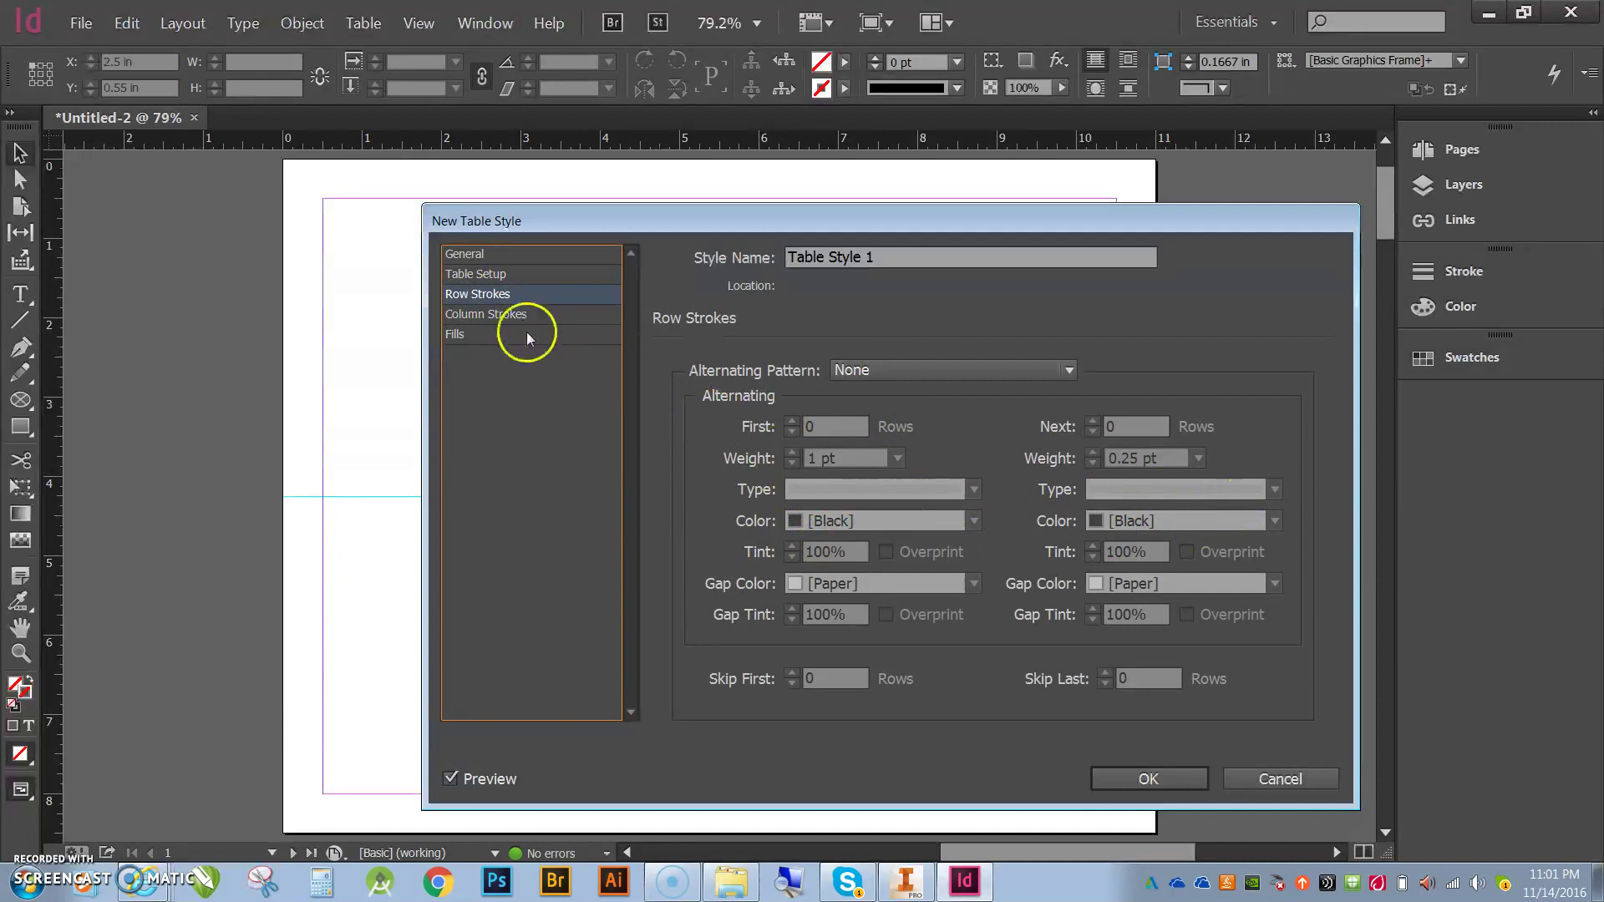
pyautogui.click(499, 314)
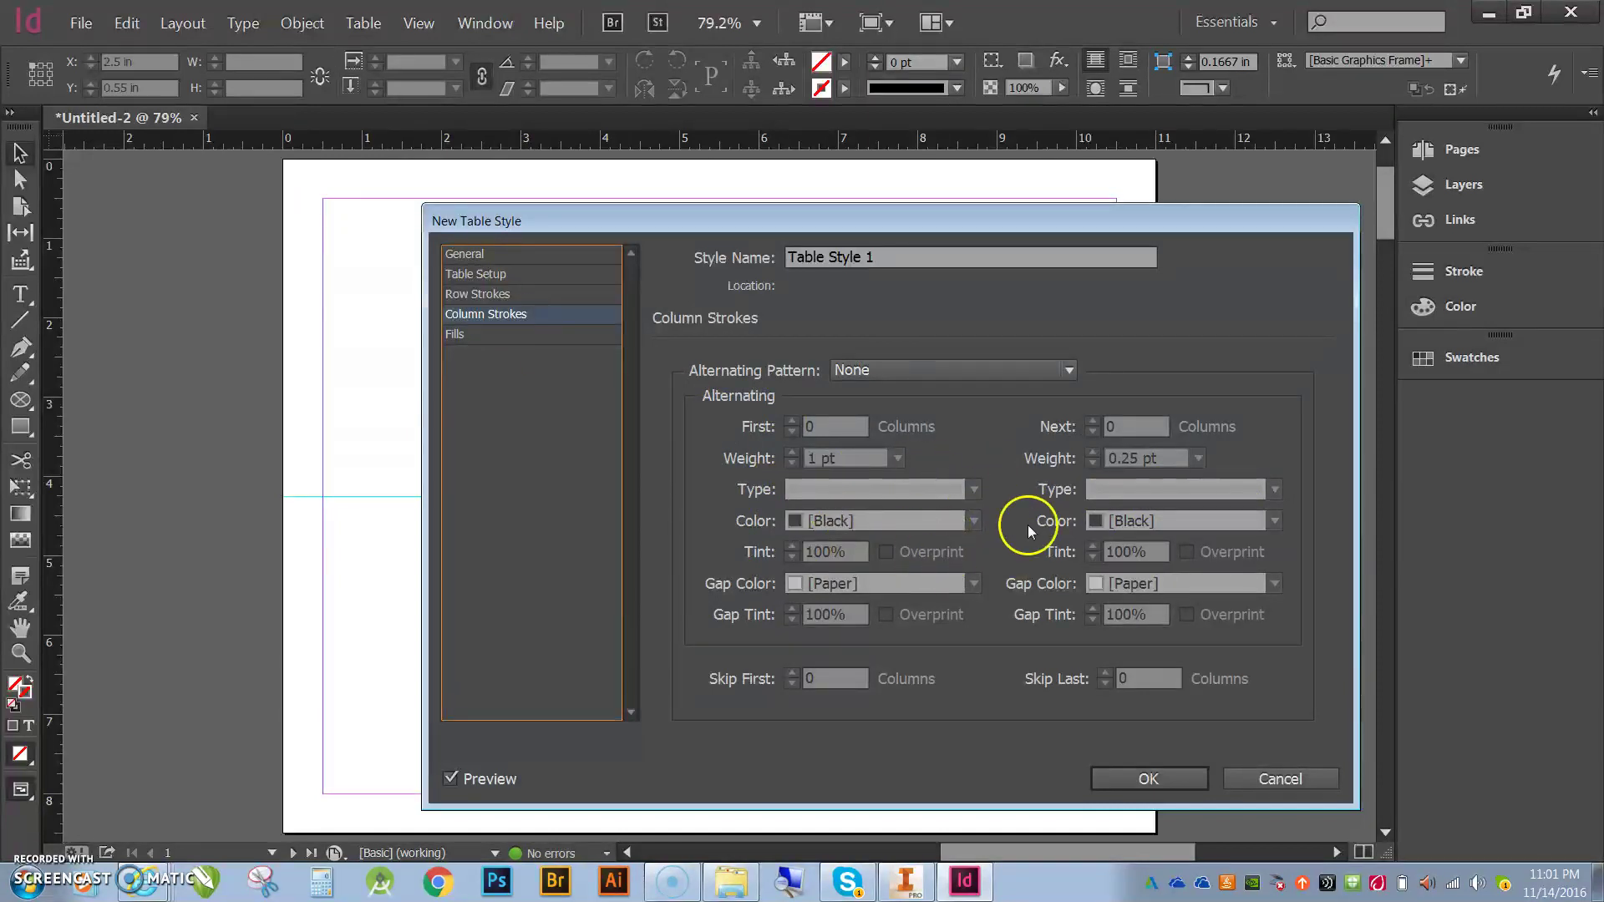
pyautogui.click(470, 333)
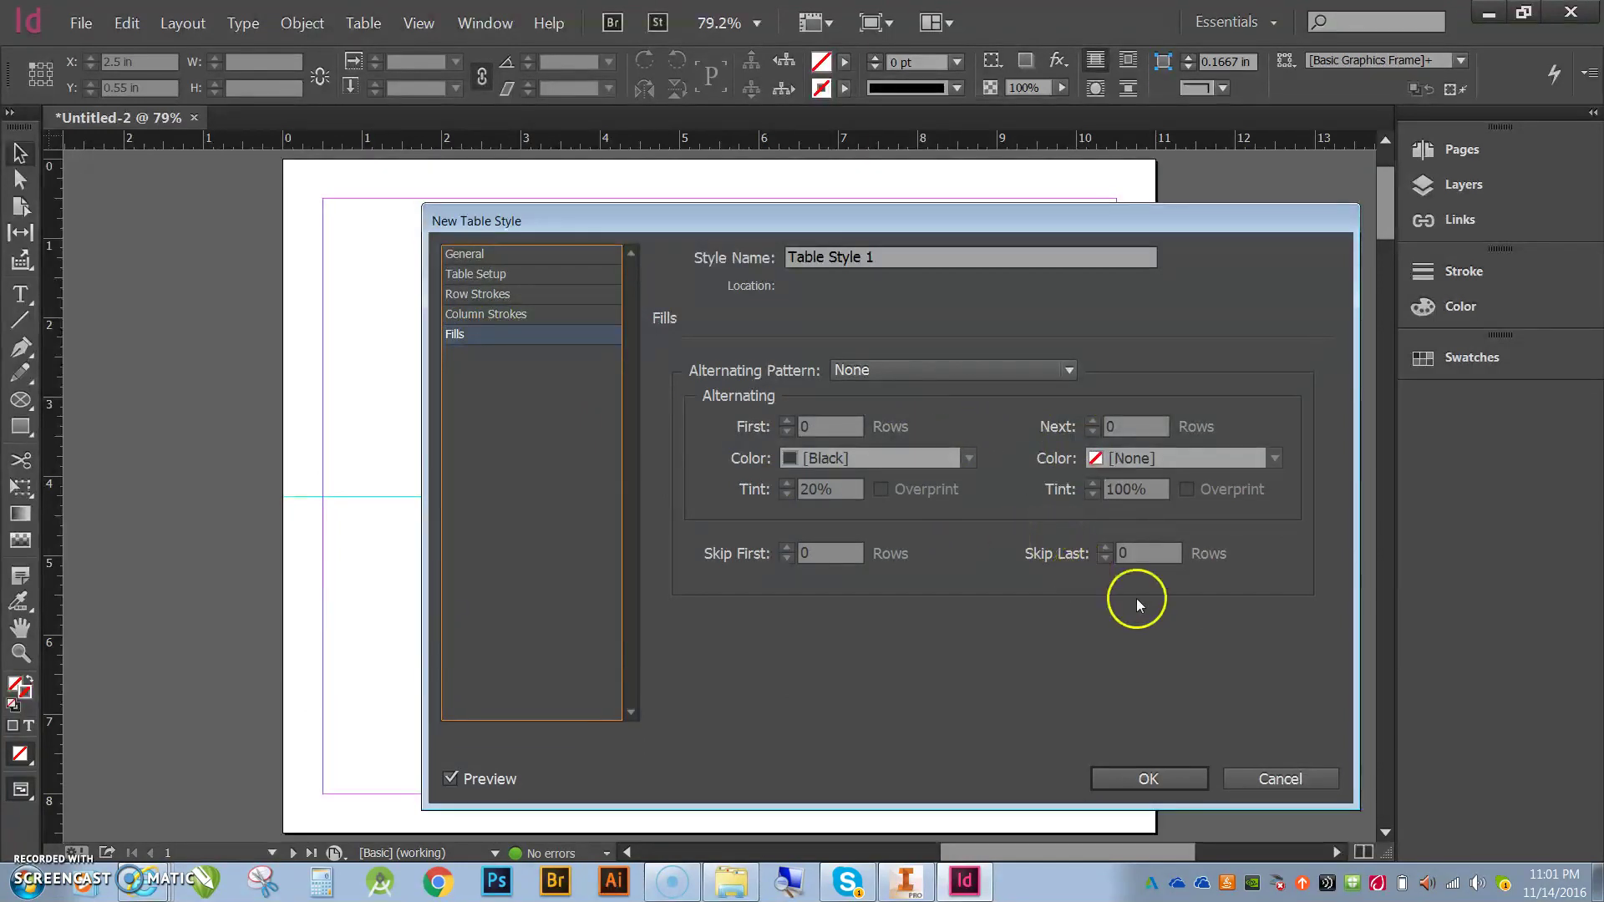
pyautogui.click(1269, 785)
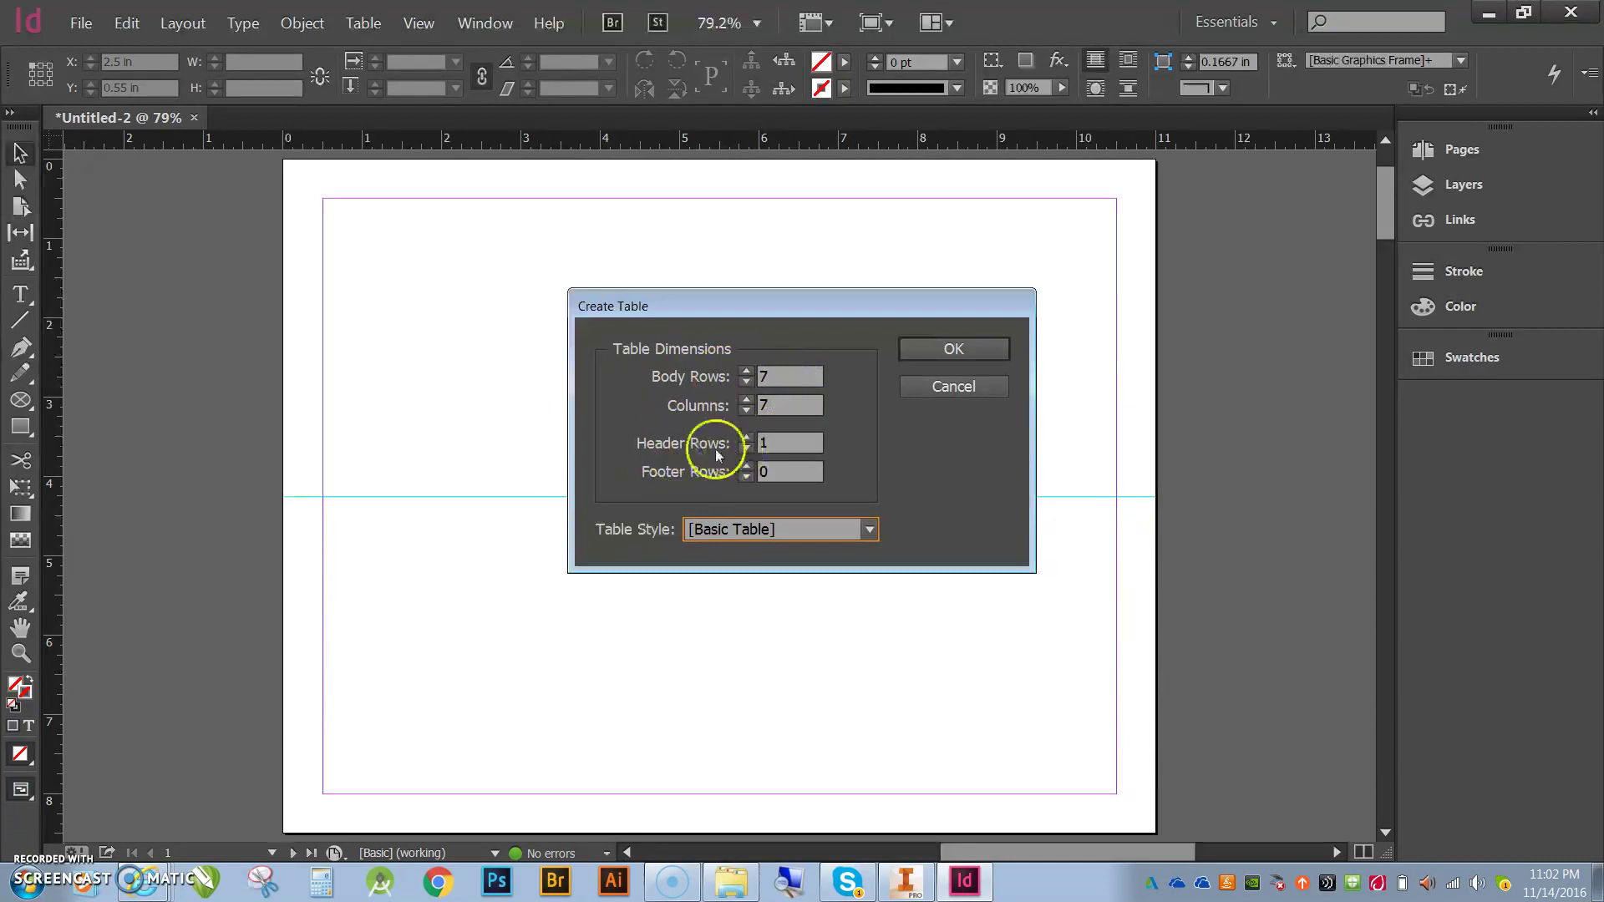
# - Create a [Basic Table] table with 7 body rows, 7 columns and 1 header row, filling the area between the guide and the lower margins
pyautogui.click(953, 349)
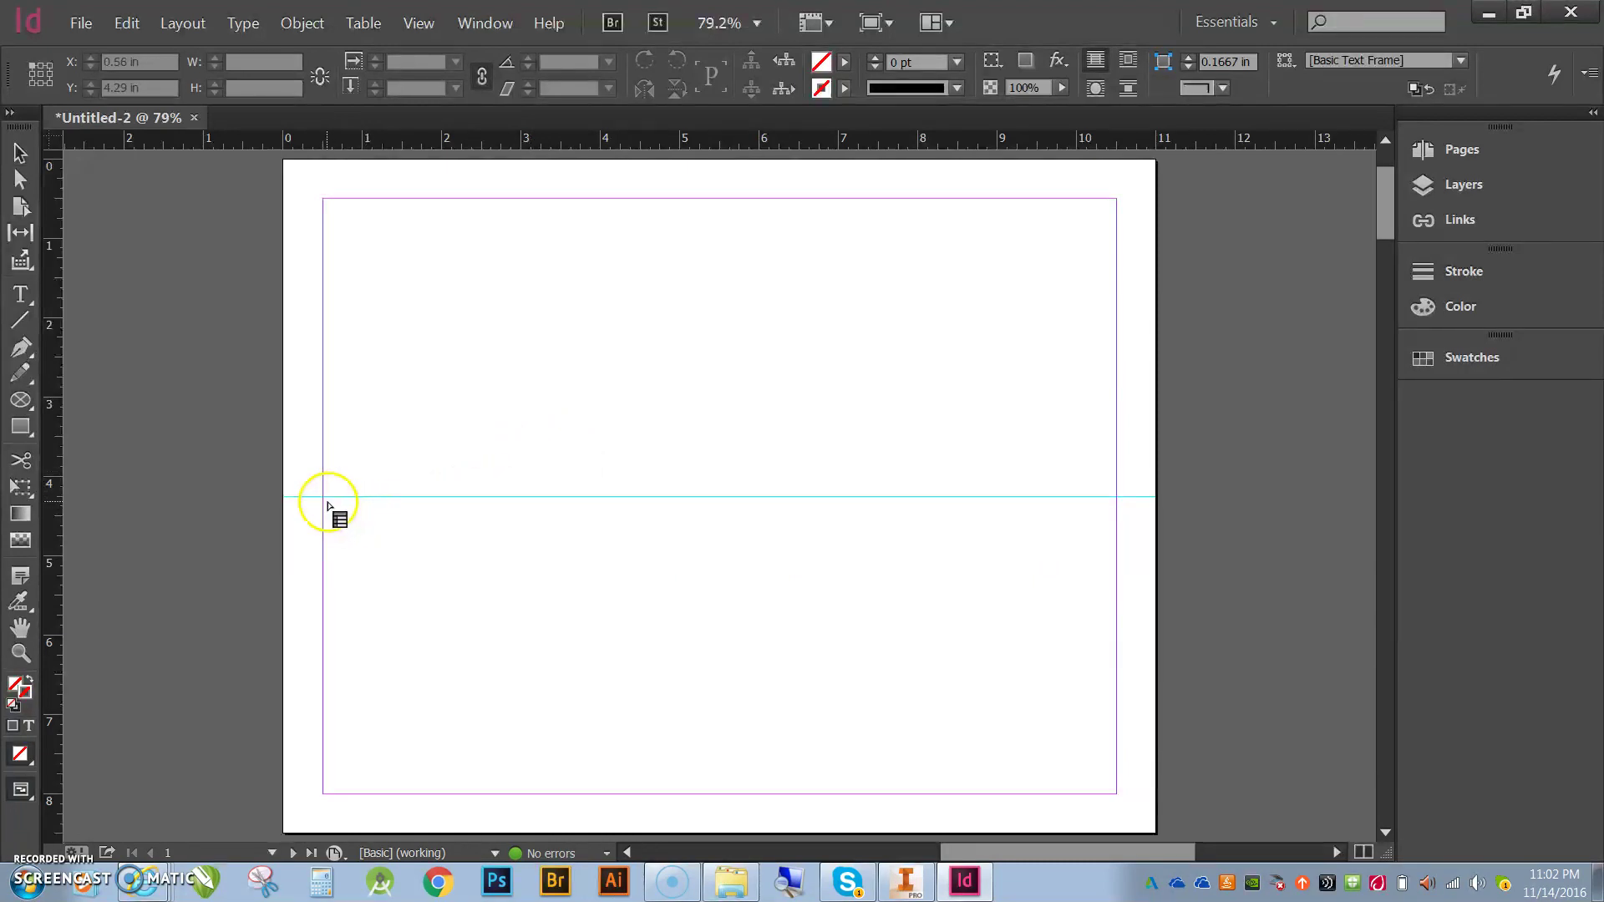
pyautogui.moveTo(325, 499); pyautogui.dragTo(1116, 792)
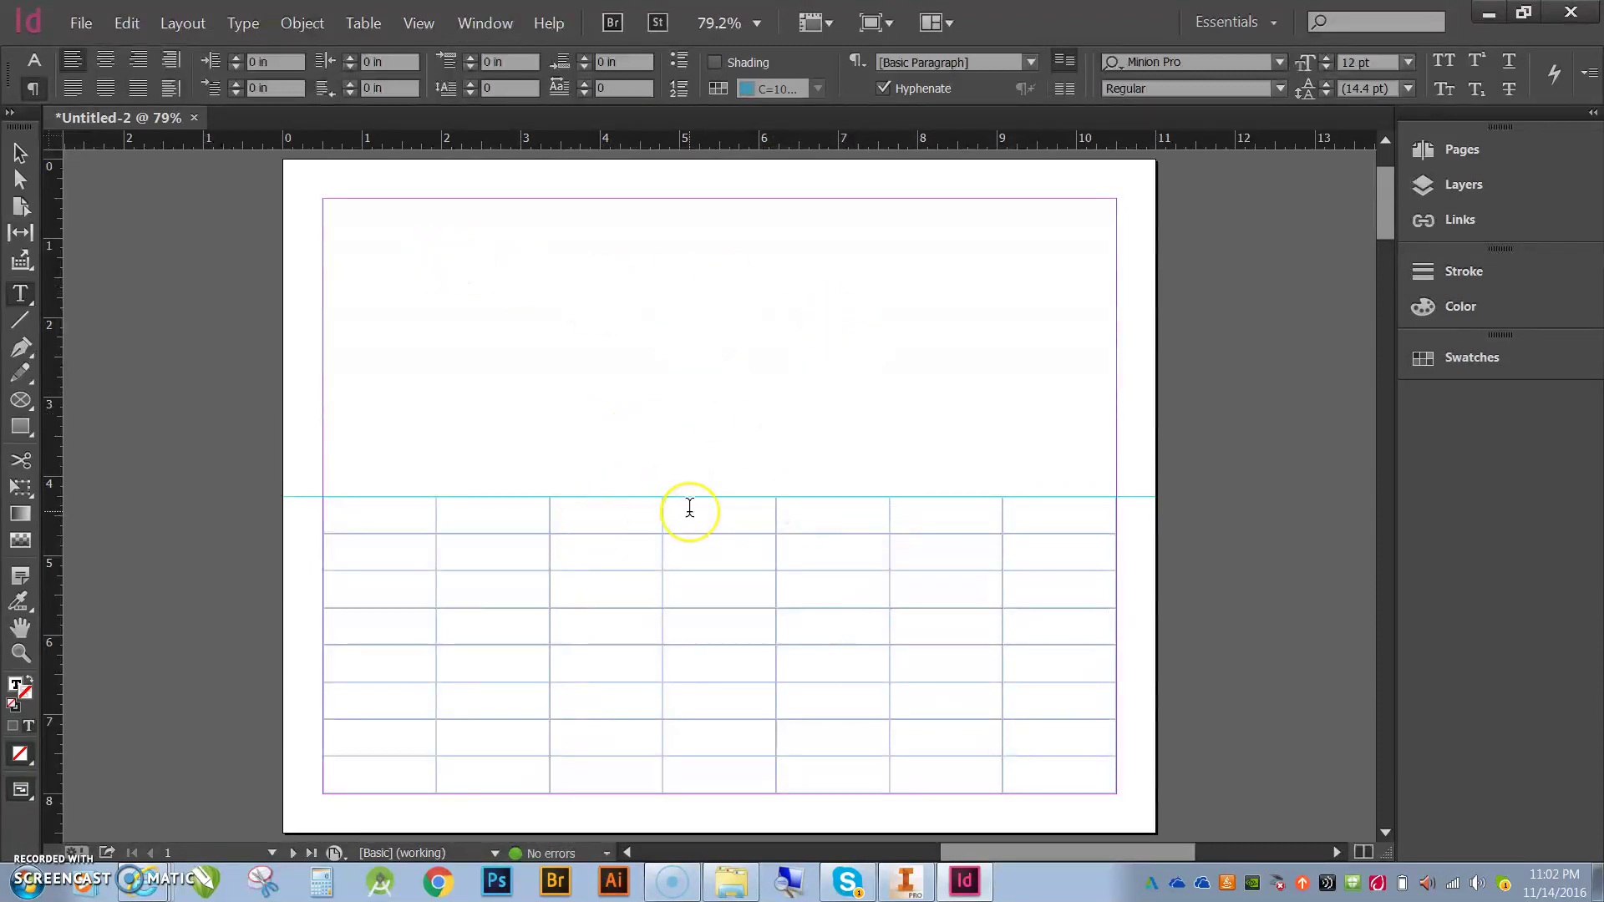
# - Select the table's whole header row and merge its cells into one
pyautogui.click(376, 513)
pyautogui.click(316, 512)
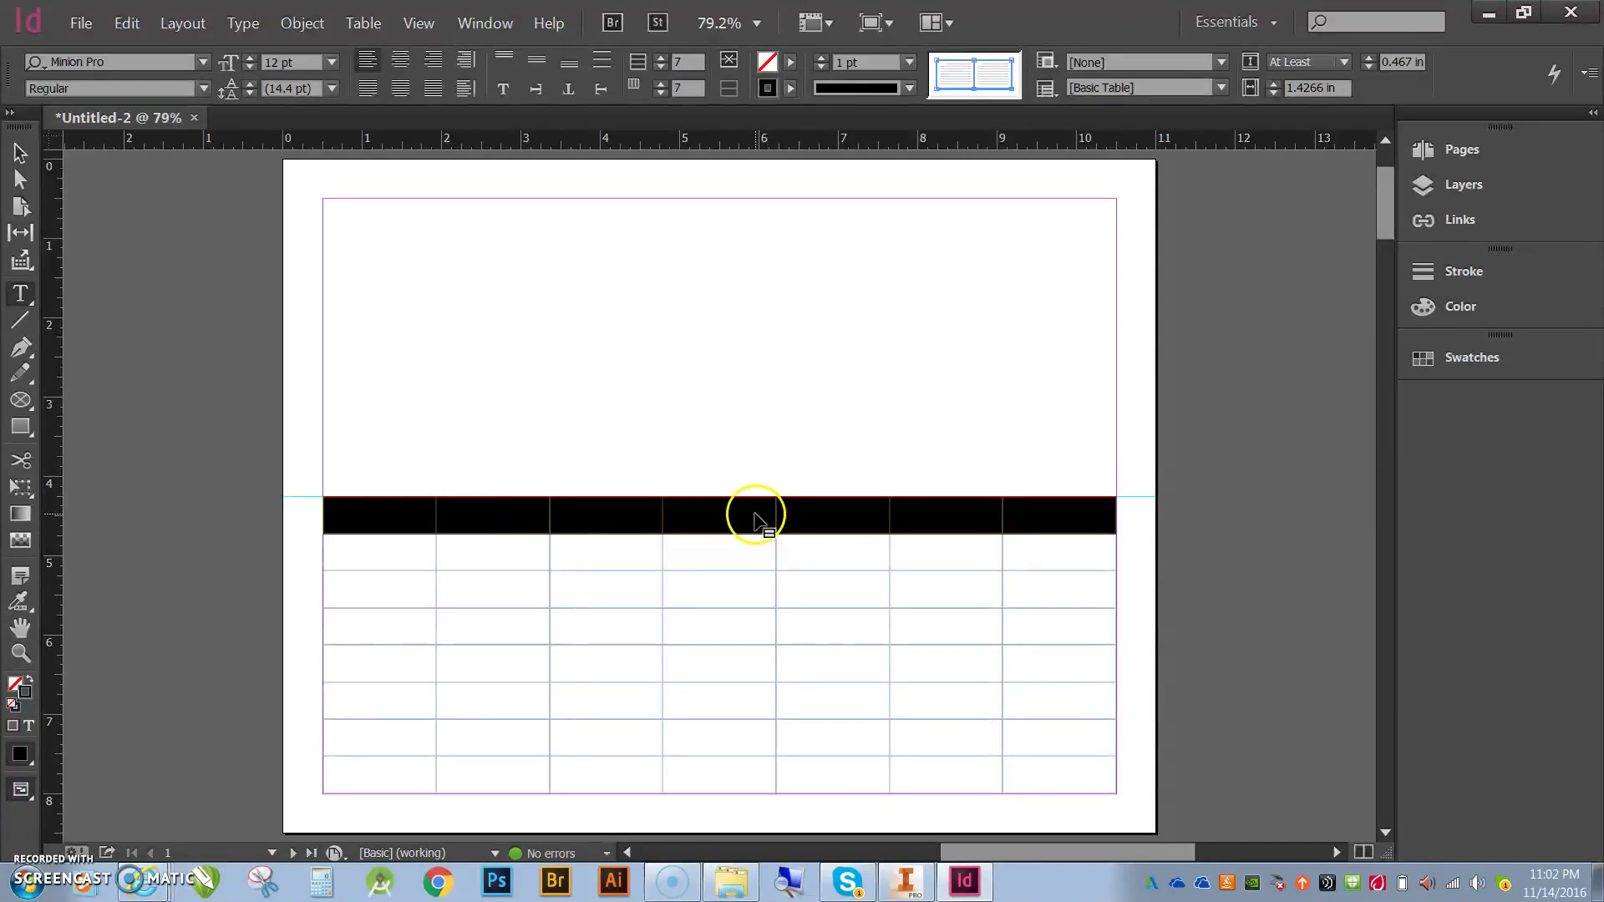
pyautogui.click(728, 64)
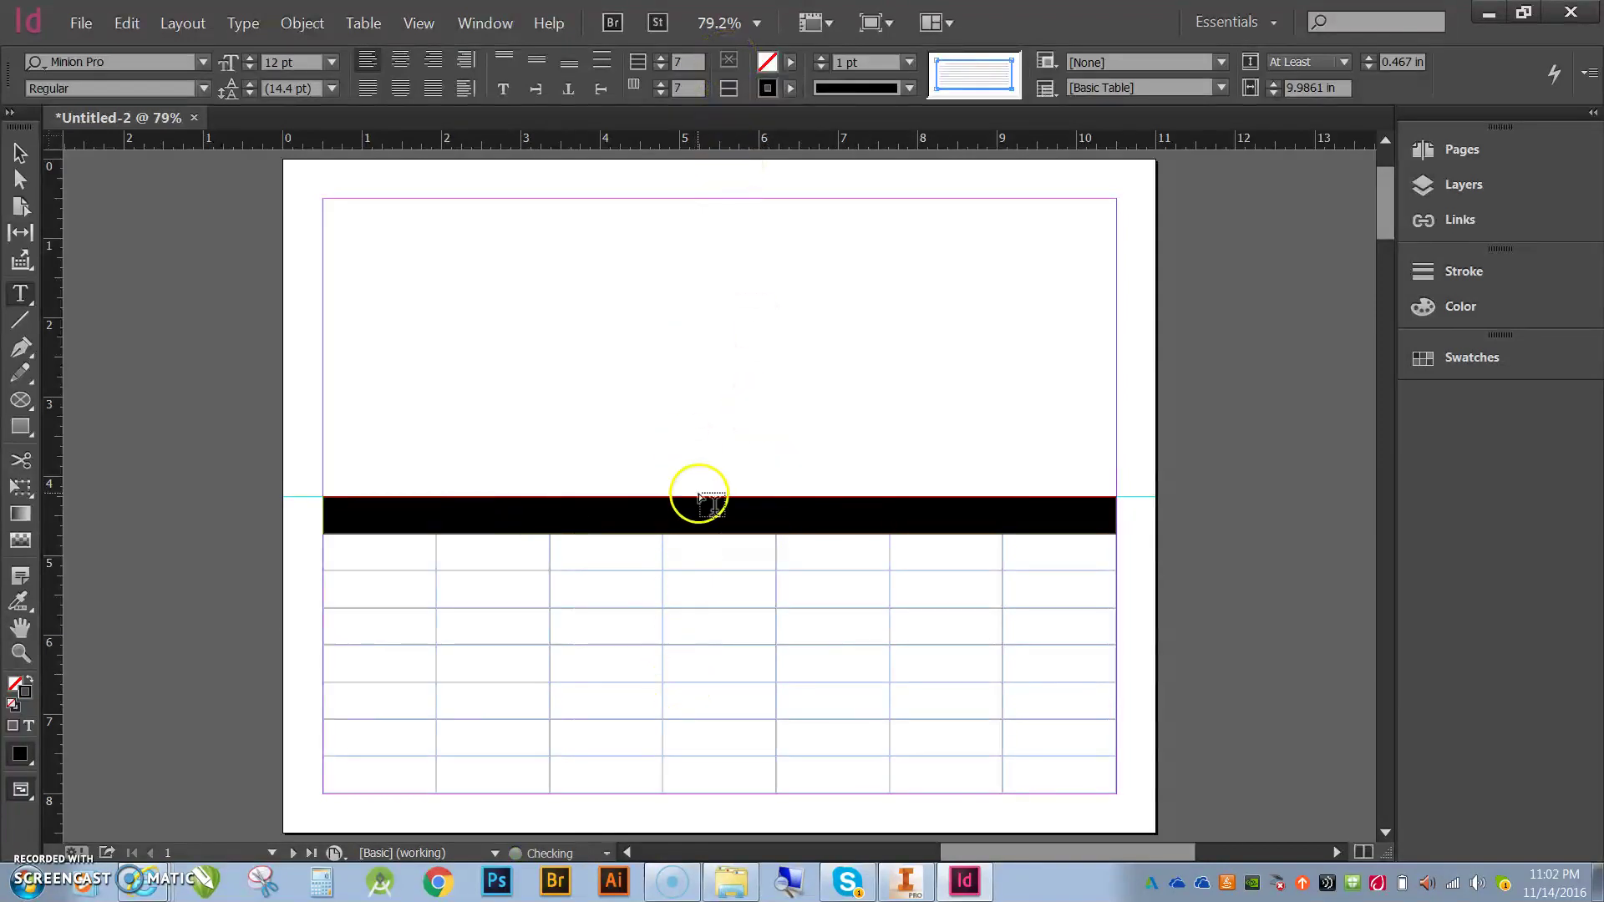
# - Enter "January" in the merged header cell and set its font size to 24 pt
pyautogui.click(697, 524)
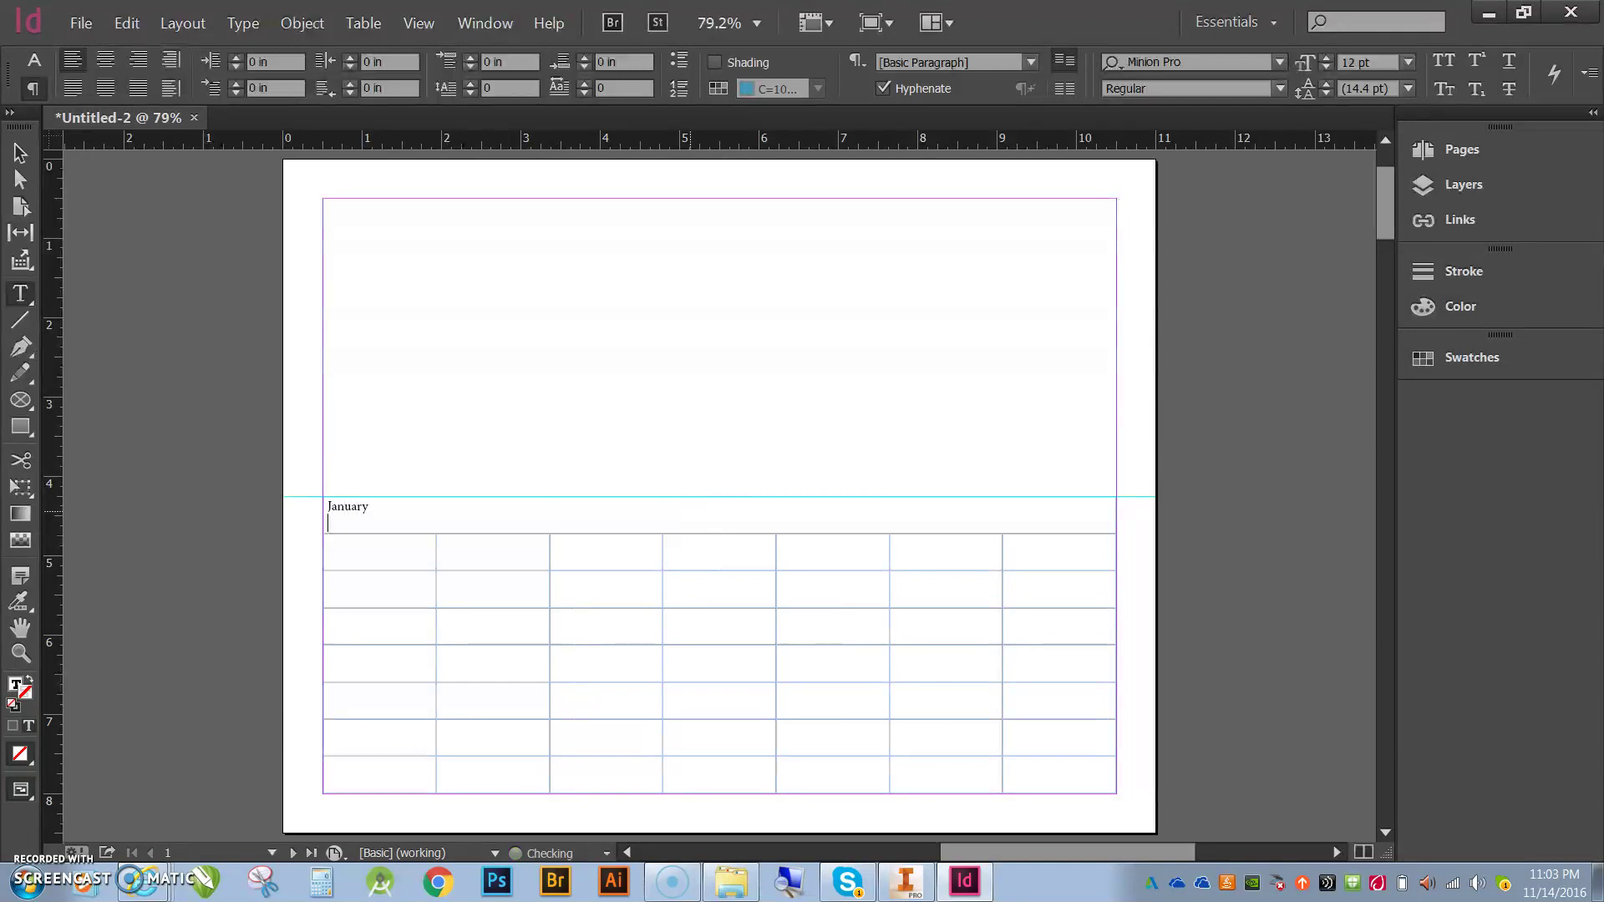
pyautogui.moveTo(372, 507); pyautogui.dragTo(562, 236)
pyautogui.click(384, 506)
pyautogui.click(1407, 67)
pyautogui.click(1382, 323)
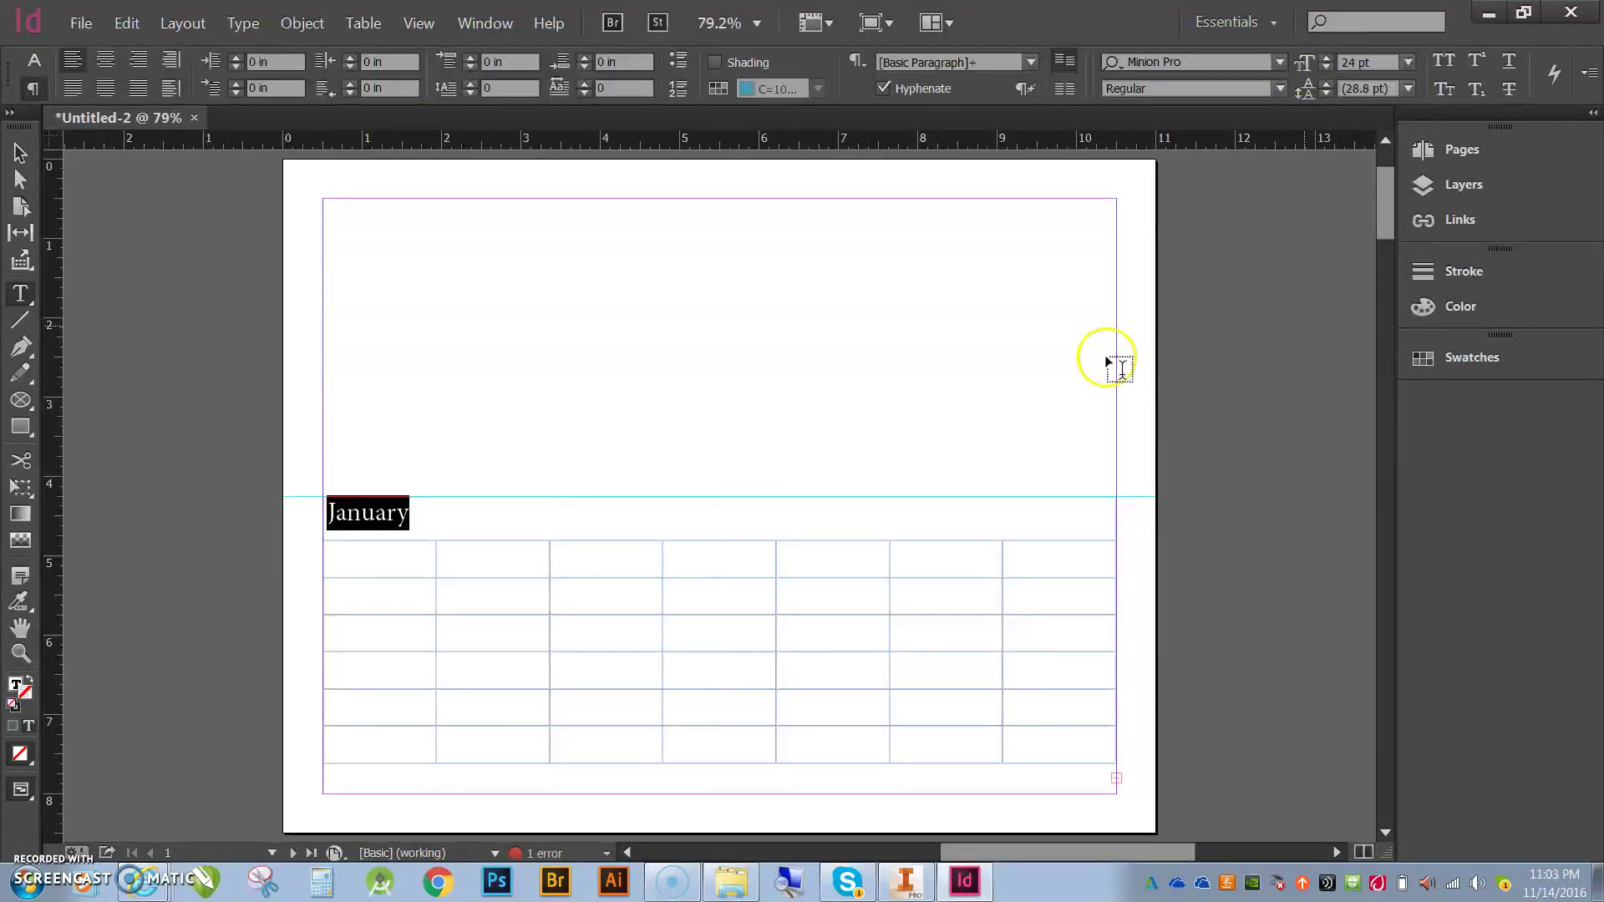
# - Try the justified, right and left alignments on the January heading, and leave it centred in the header cell
pyautogui.click(104, 89)
pyautogui.click(139, 90)
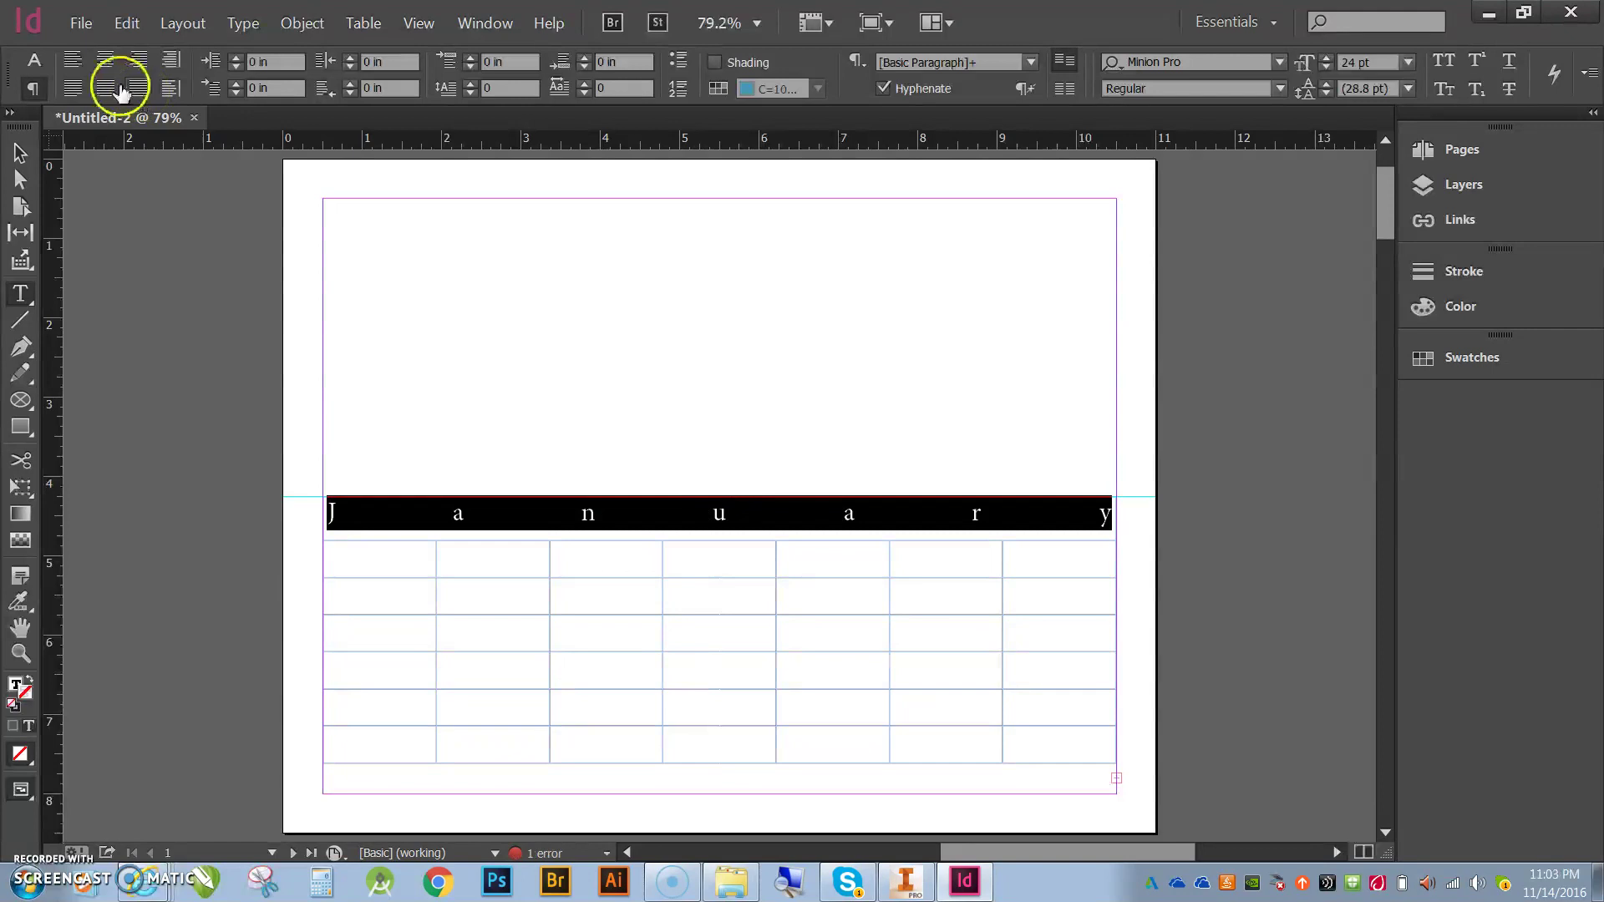
pyautogui.click(105, 88)
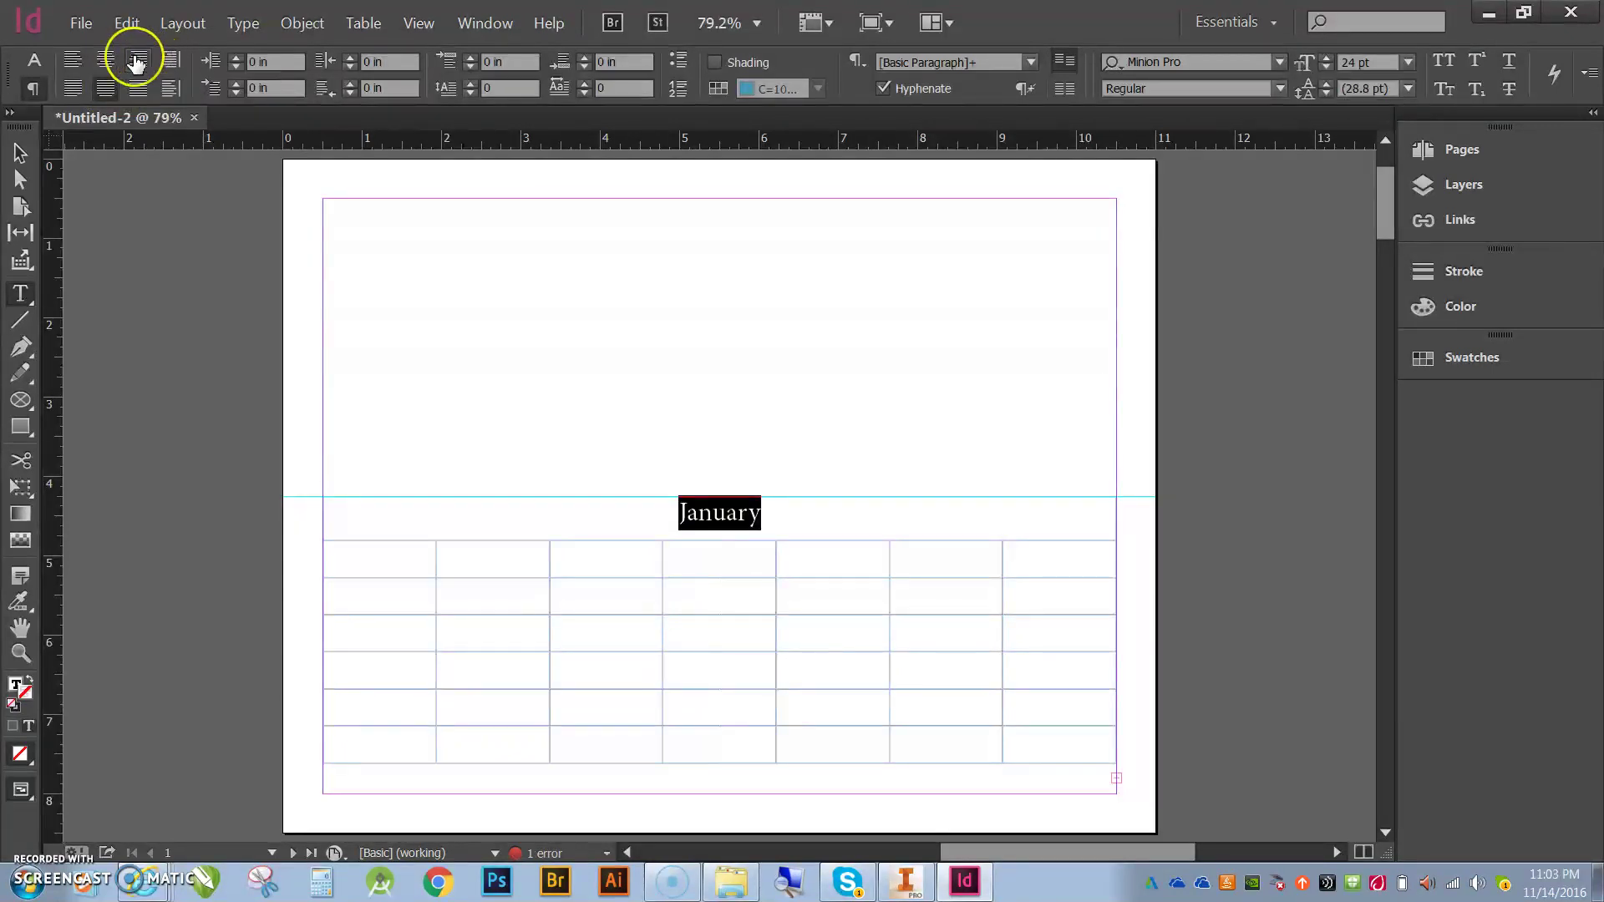
pyautogui.click(137, 61)
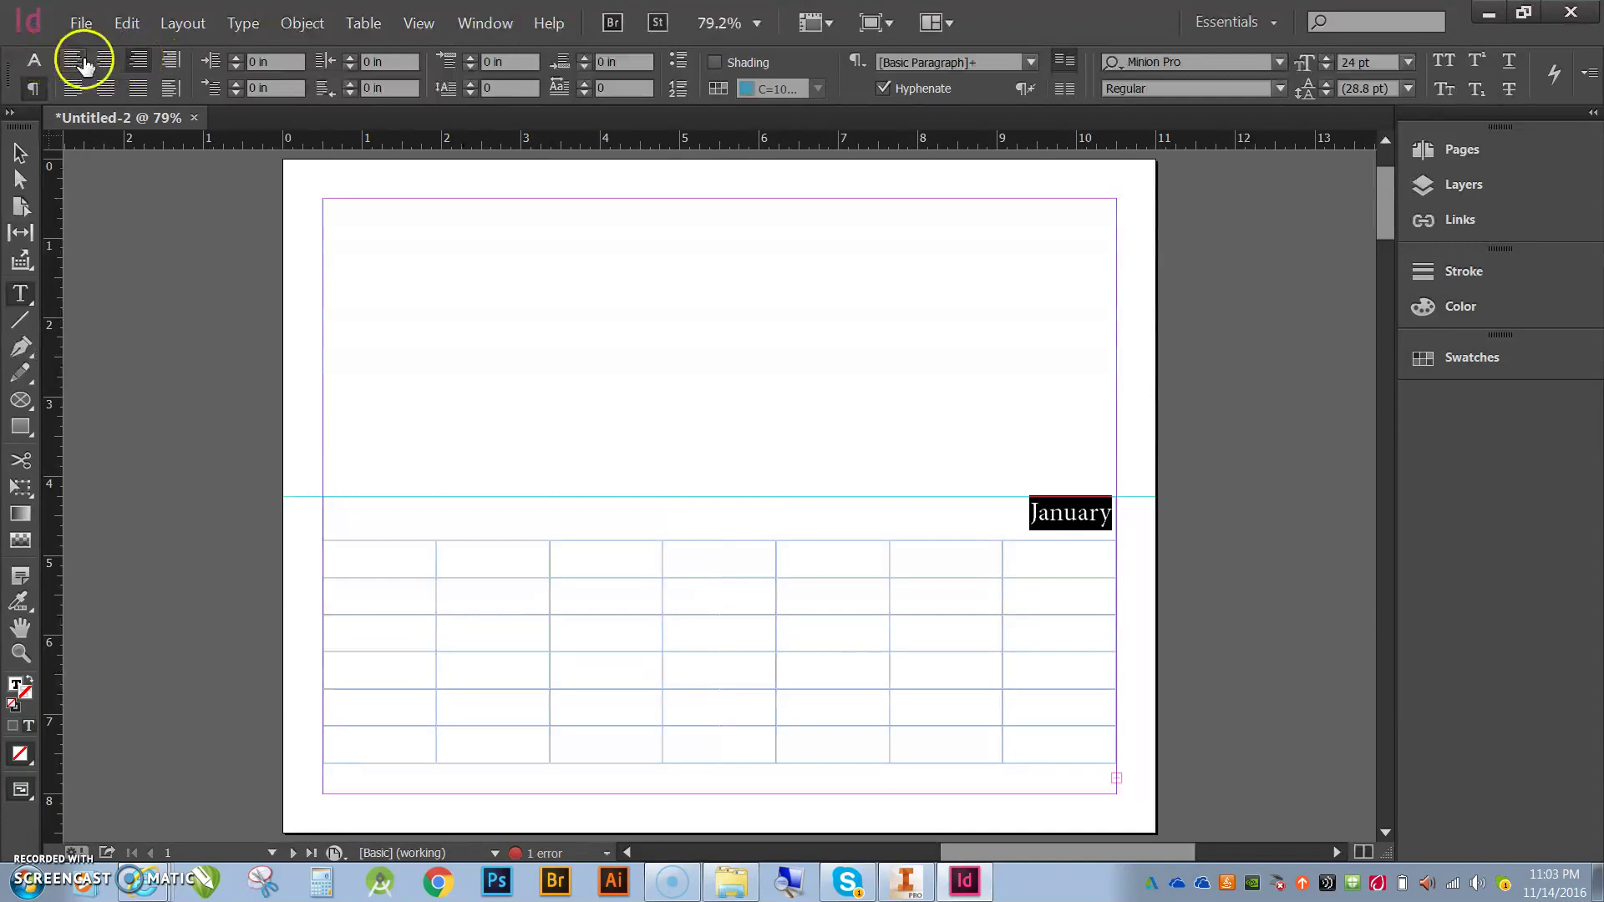
pyautogui.click(73, 60)
pyautogui.click(103, 62)
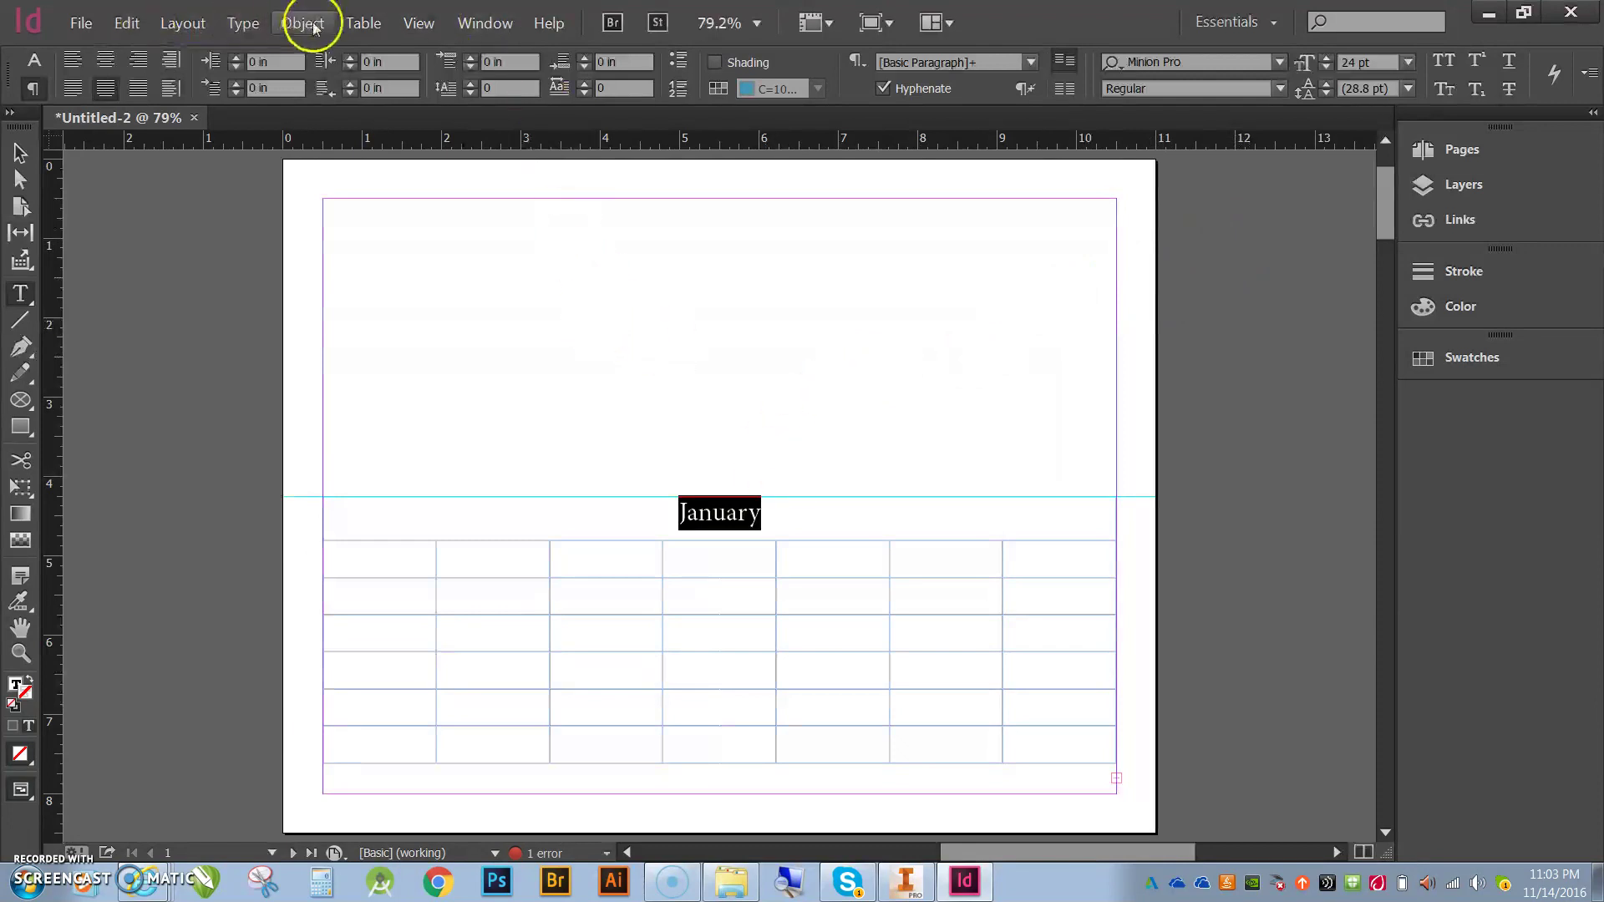
# - Set the January heading's horizontal scale to 250% in the character settings
pyautogui.click(243, 24)
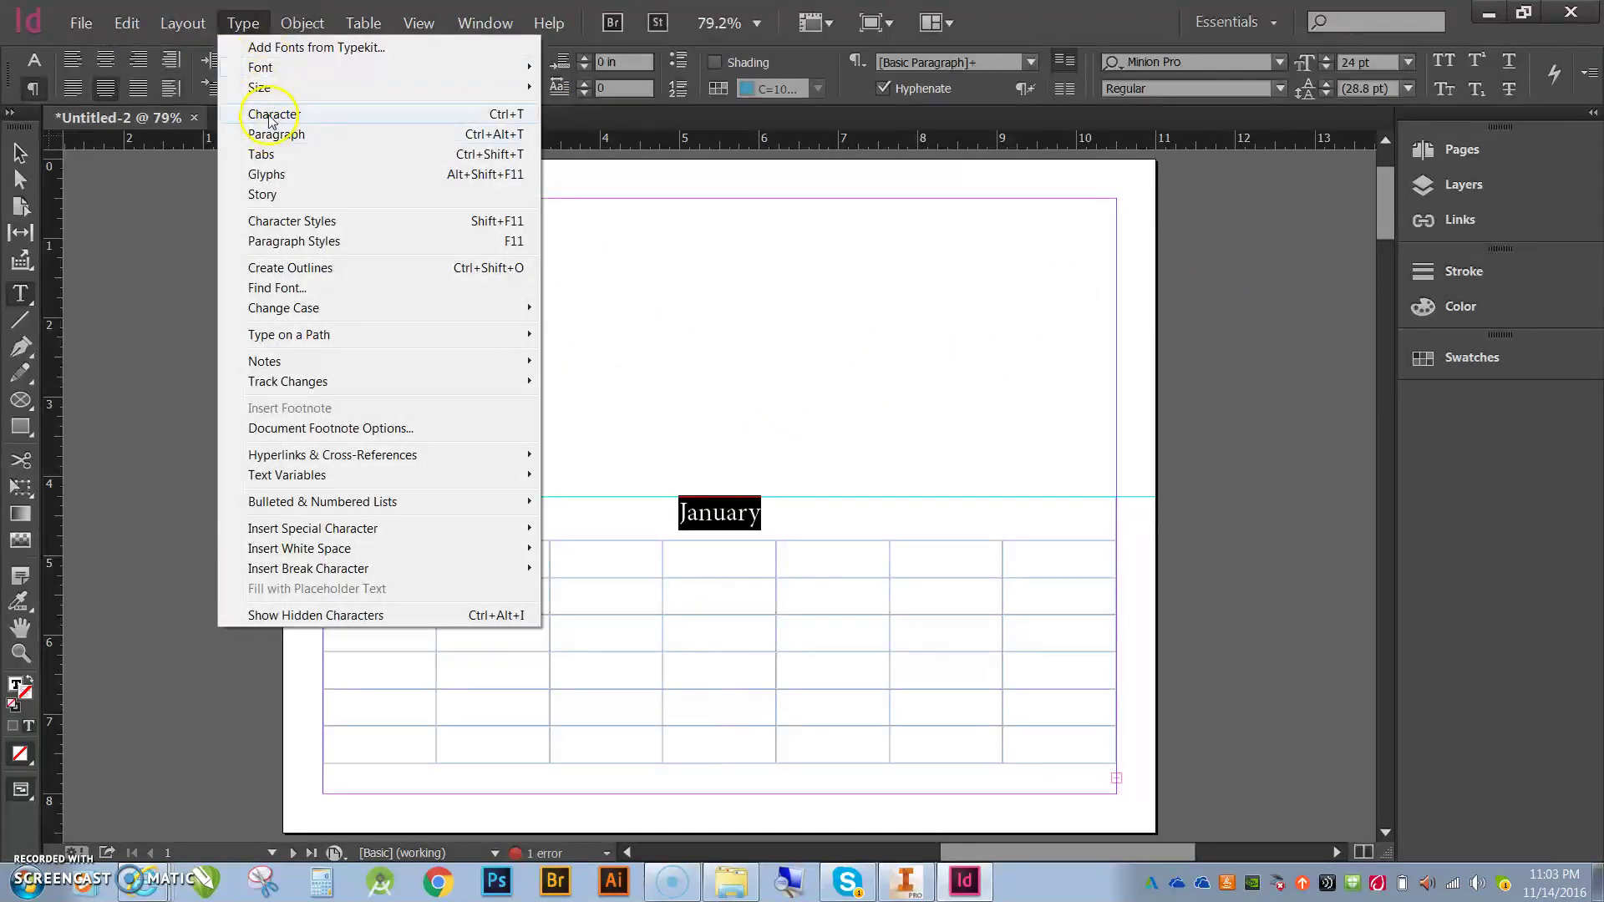
pyautogui.click(271, 119)
pyautogui.moveTo(483, 174); pyautogui.dragTo(1015, 247)
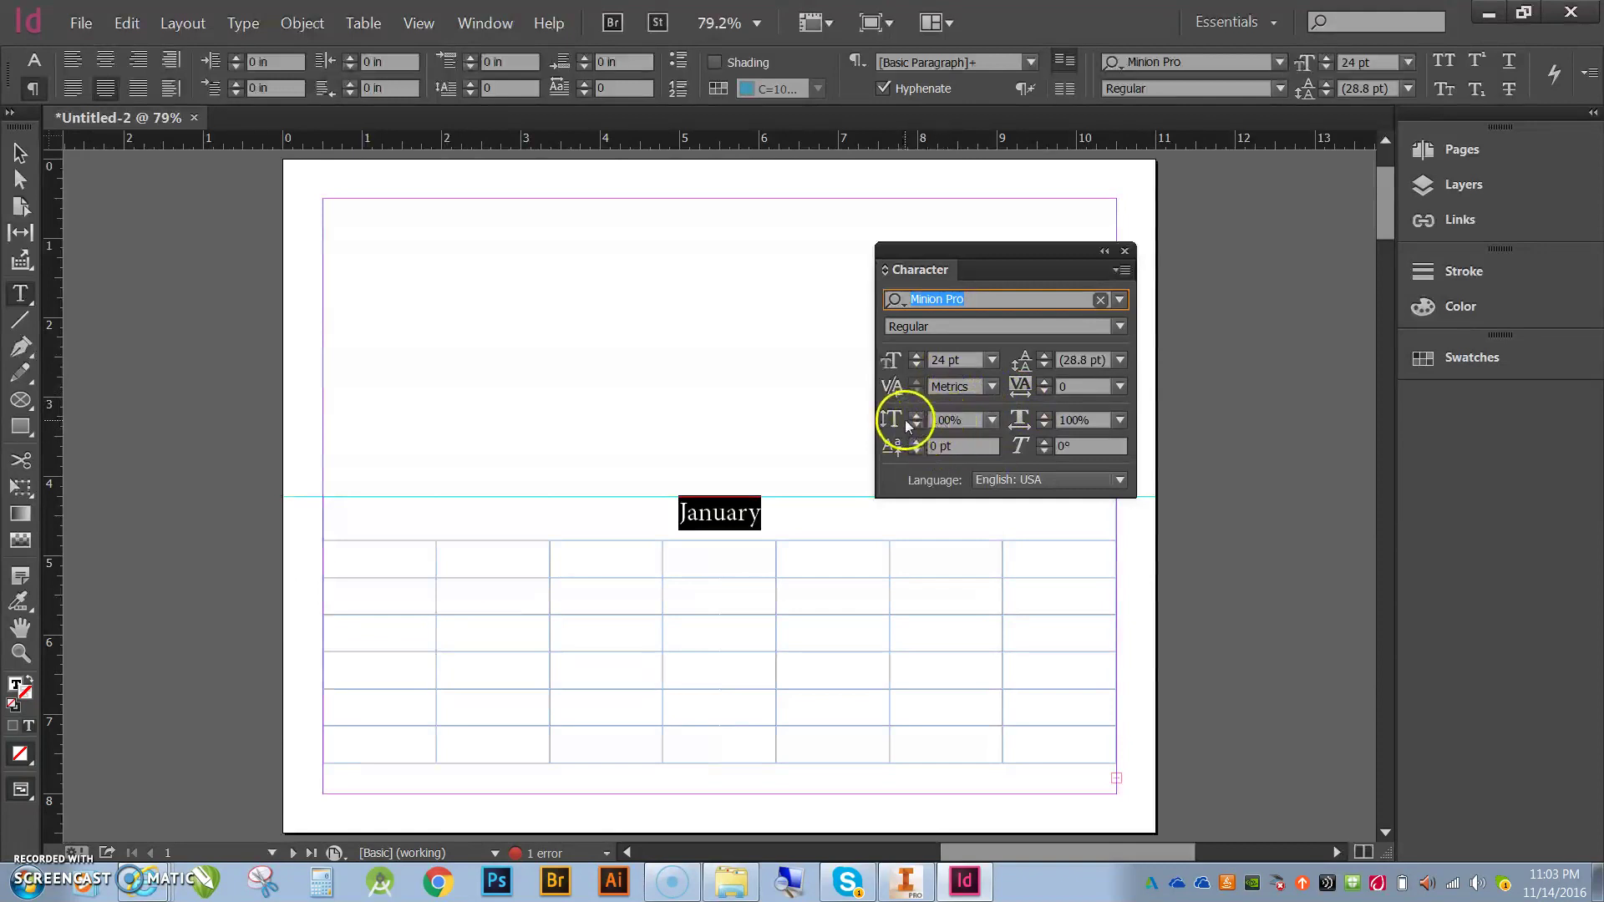
pyautogui.click(1045, 416)
pyautogui.click(1044, 416)
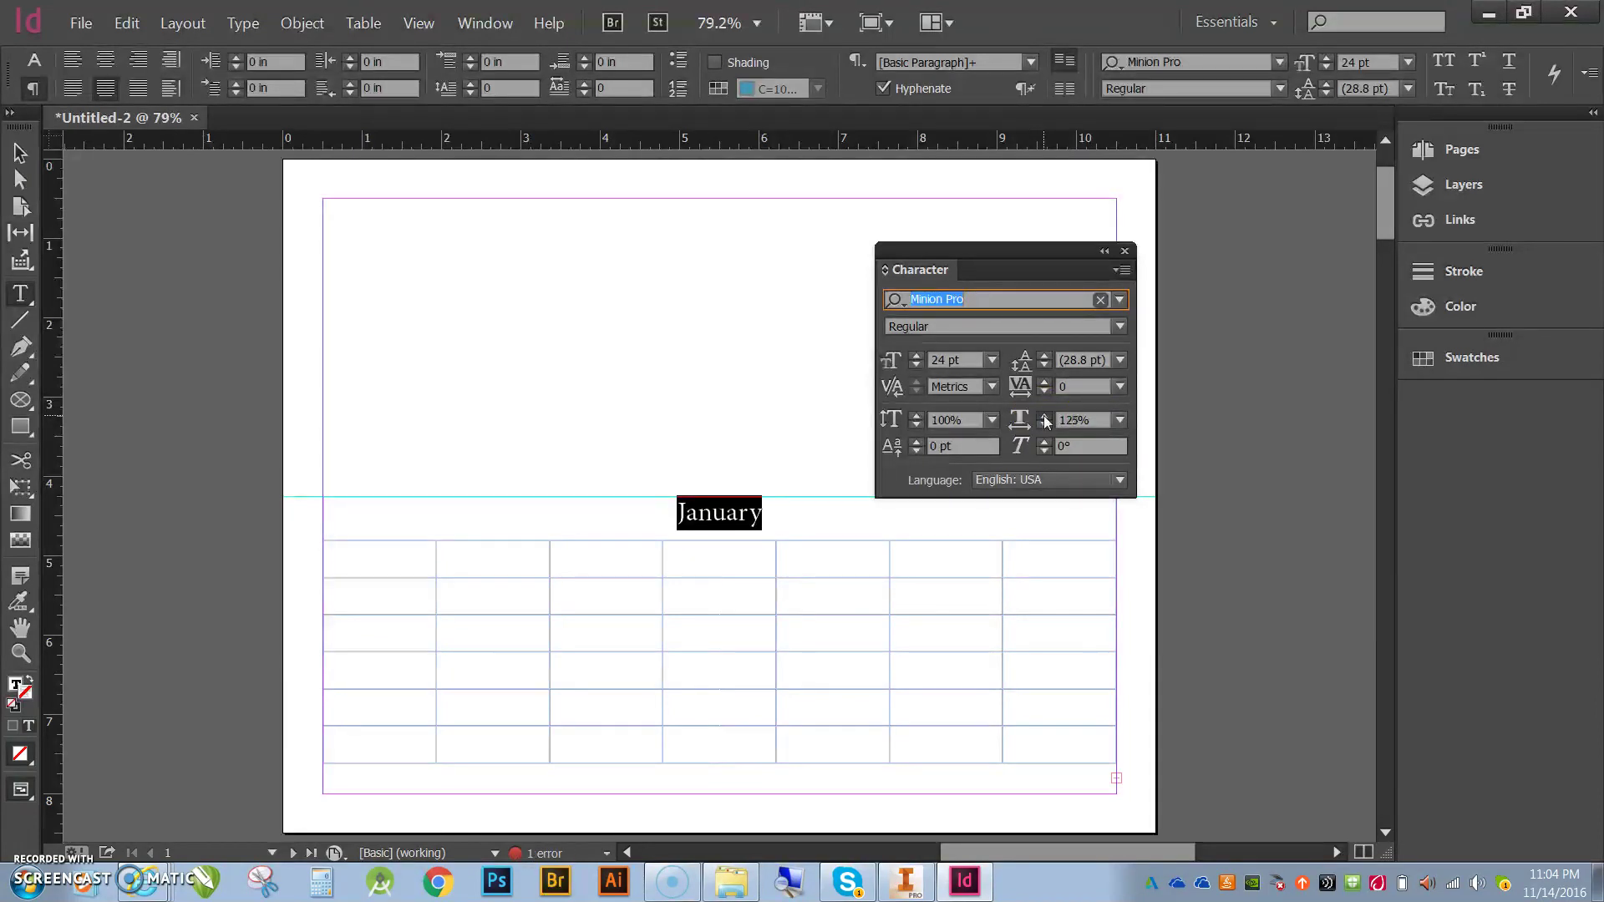
pyautogui.click(1044, 416)
pyautogui.click(1044, 416)
pyautogui.click(1044, 416)
pyautogui.click(1044, 416)
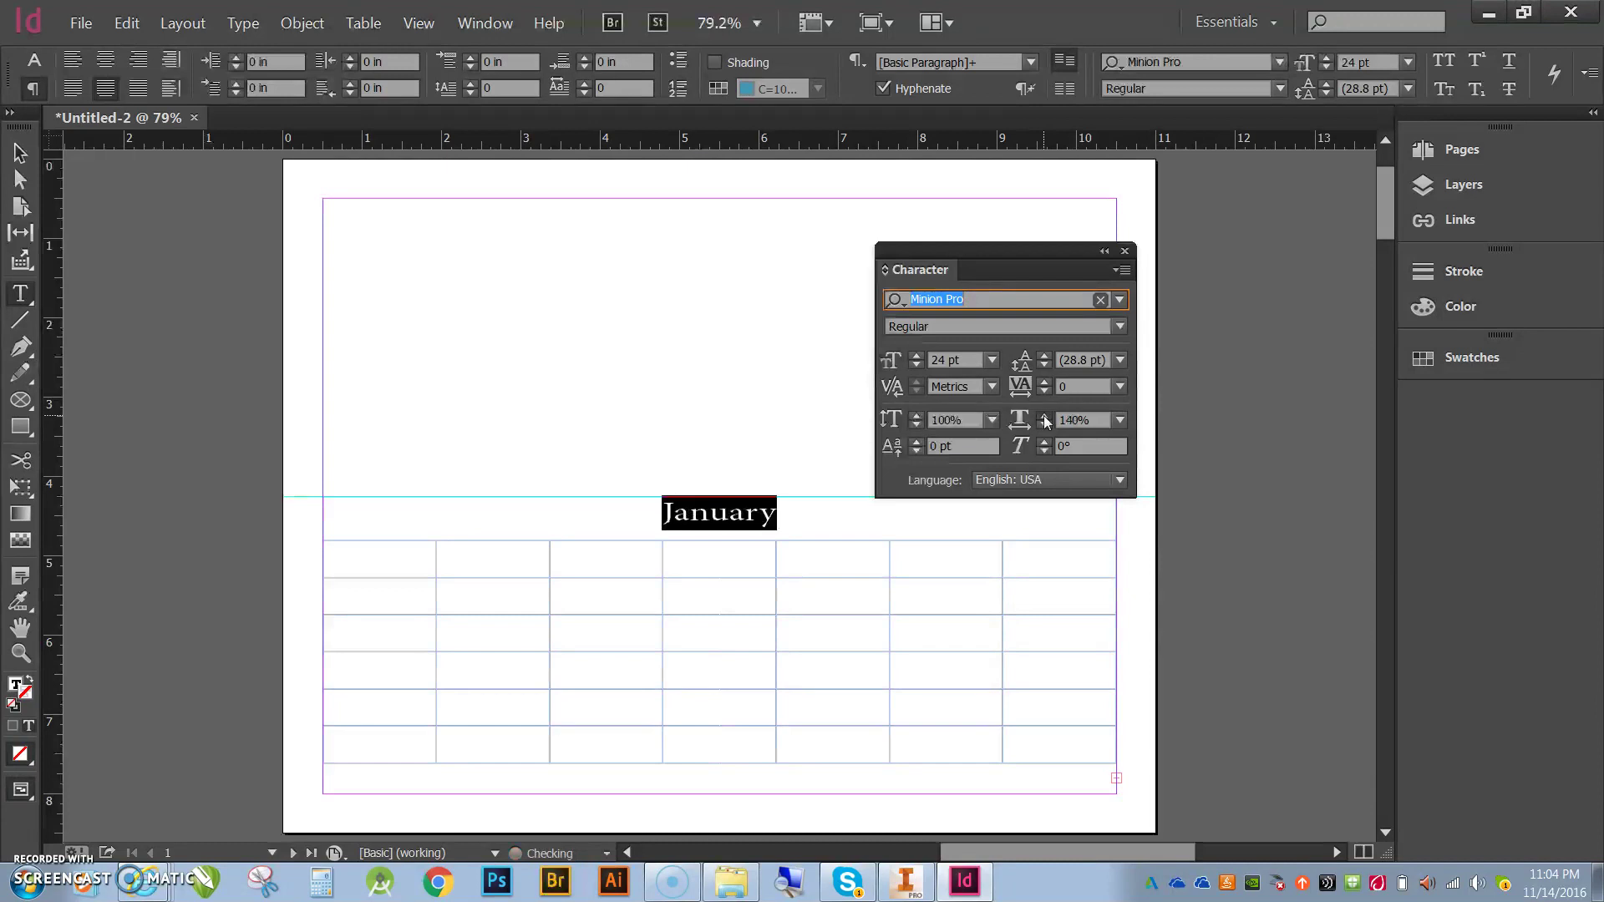
pyautogui.click(1044, 416)
pyautogui.click(1044, 416)
pyautogui.click(1044, 417)
pyautogui.click(1044, 416)
pyautogui.click(1044, 417)
pyautogui.click(1062, 420)
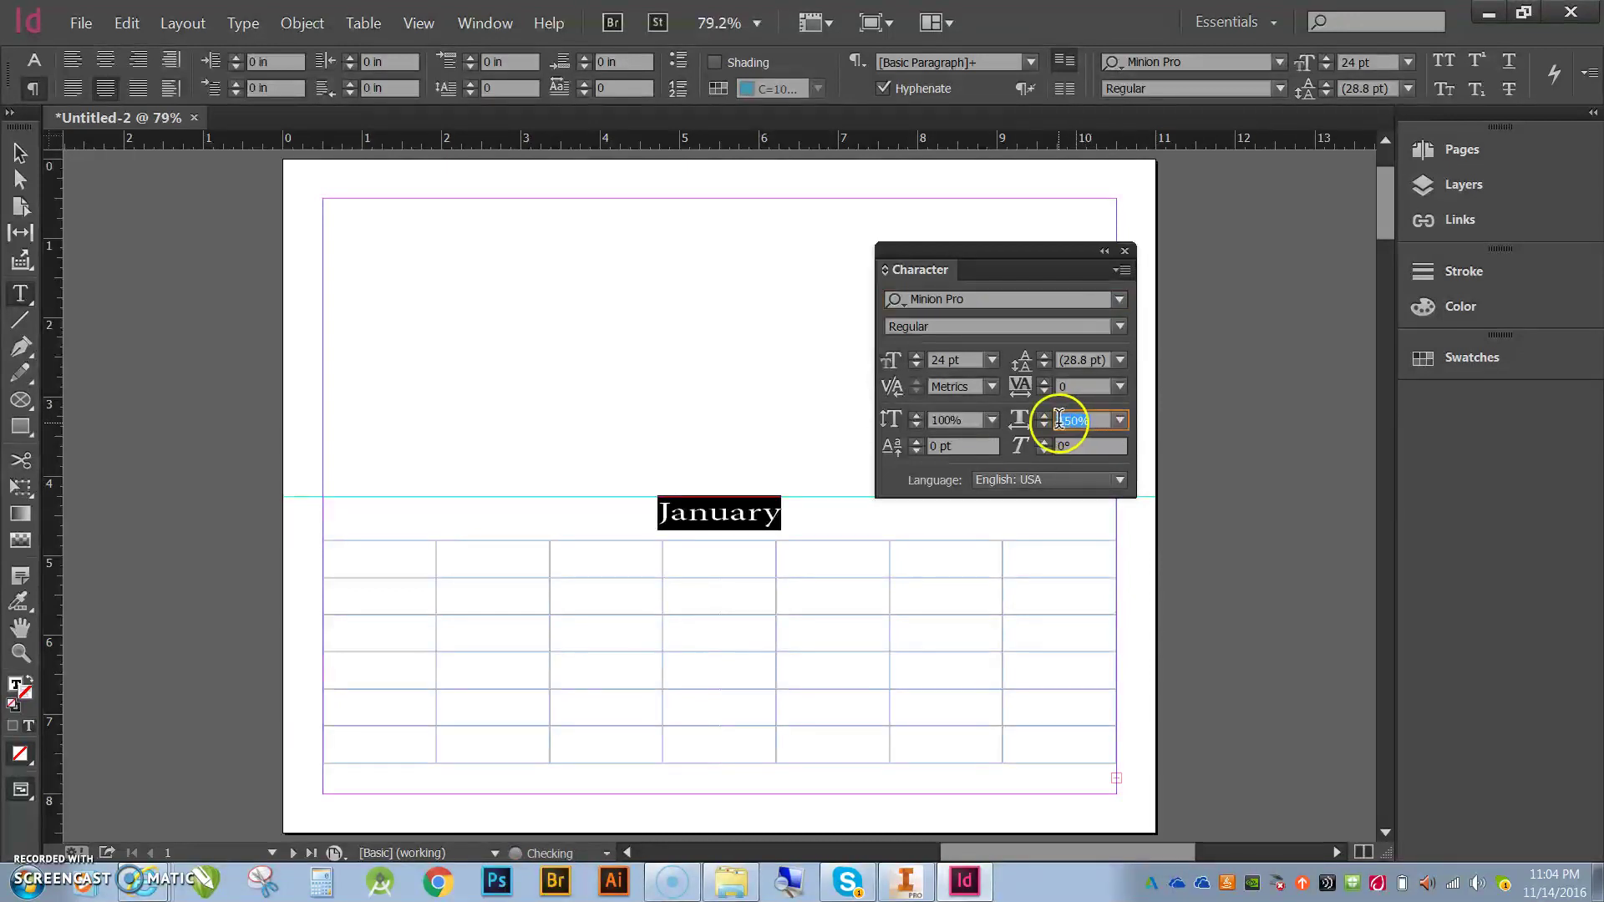
pyautogui.press('Return')
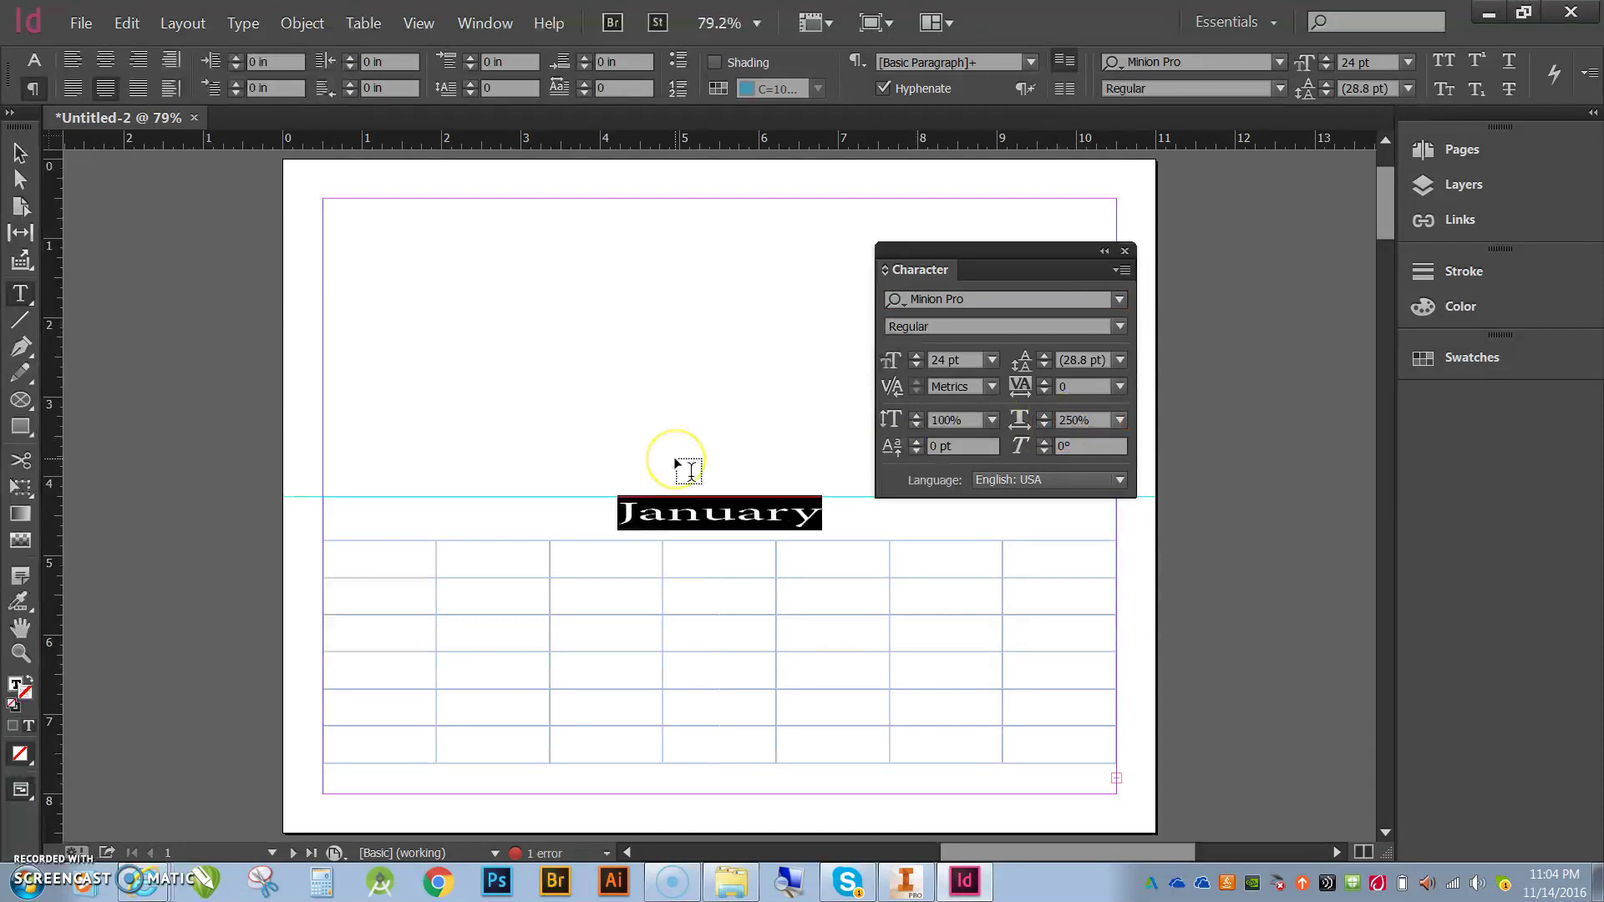
# - Reselect the January heading and close the character settings
pyautogui.click(718, 495)
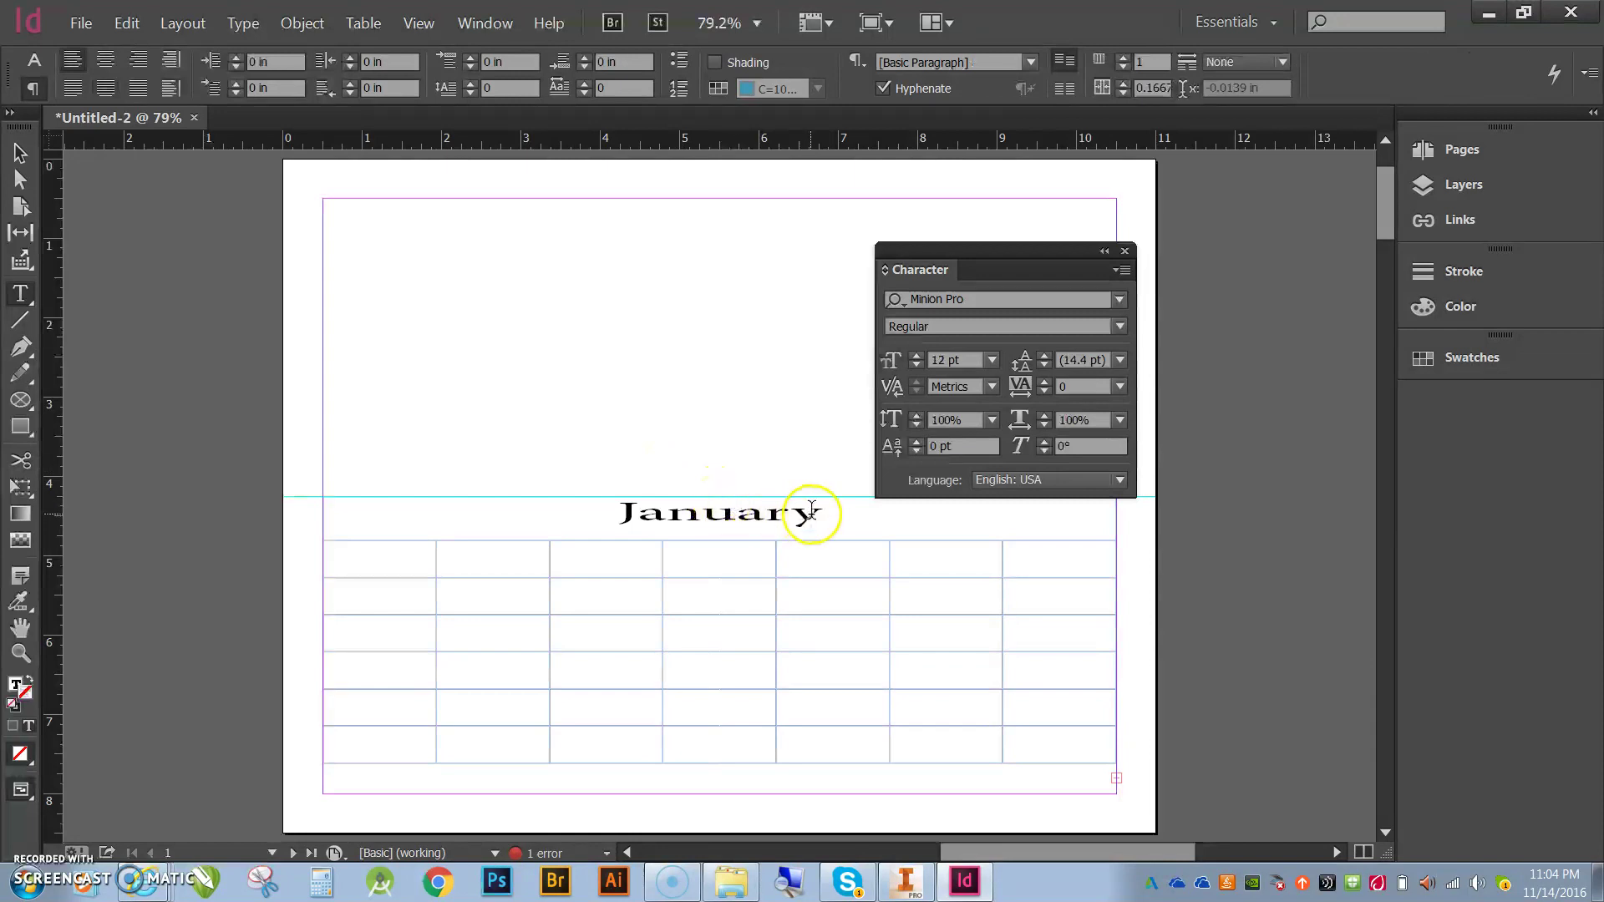
pyautogui.moveTo(820, 512); pyautogui.dragTo(618, 503)
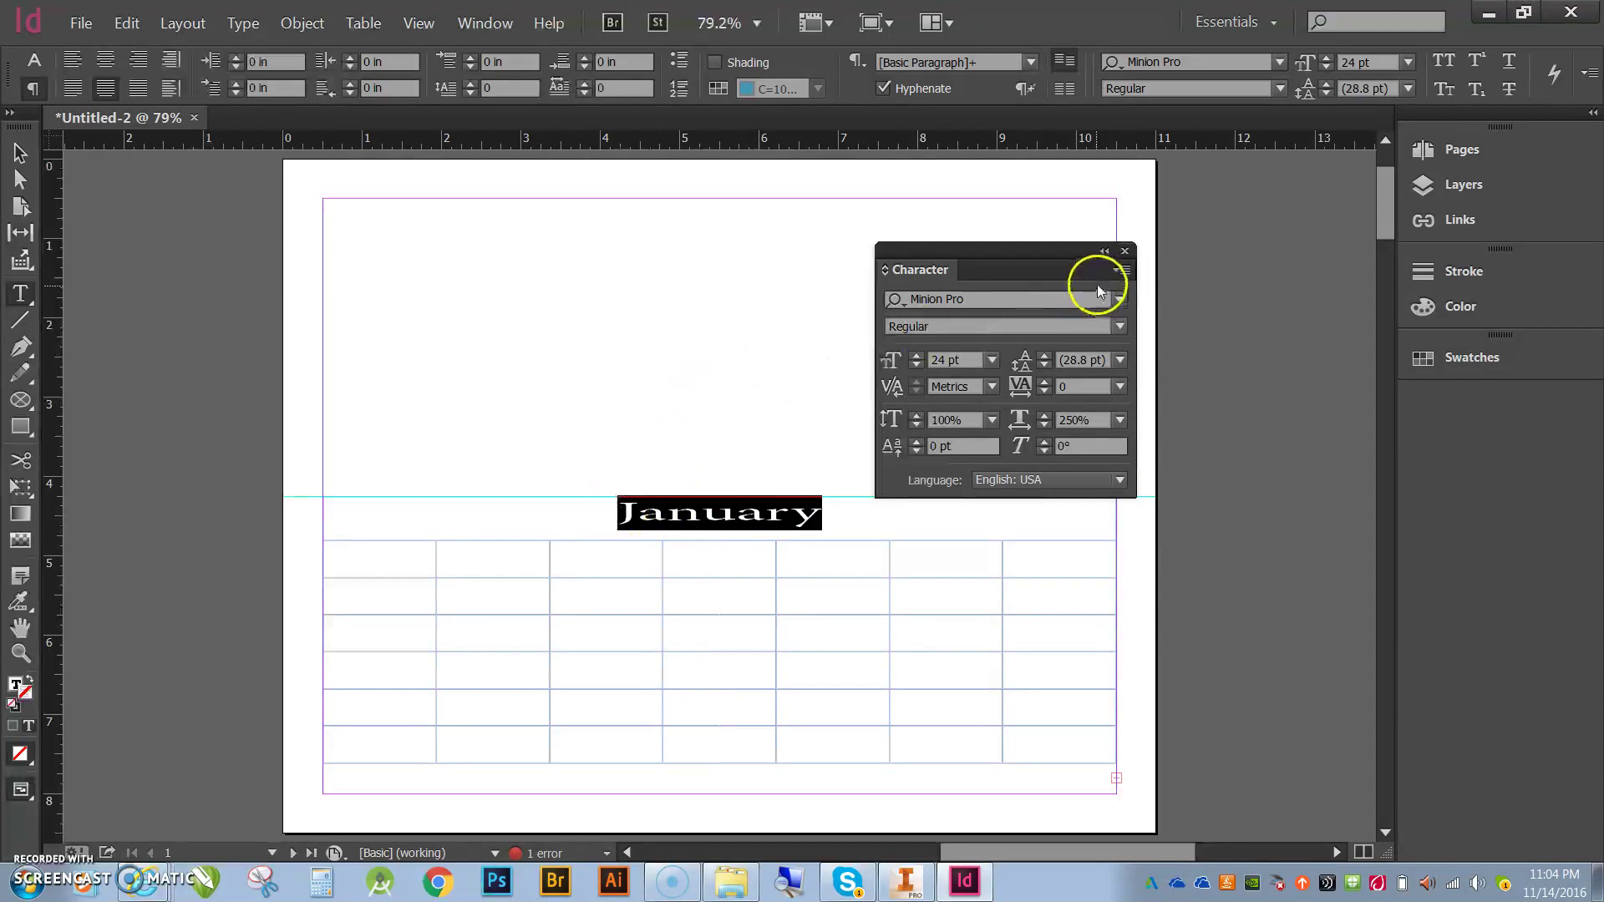
pyautogui.click(1104, 253)
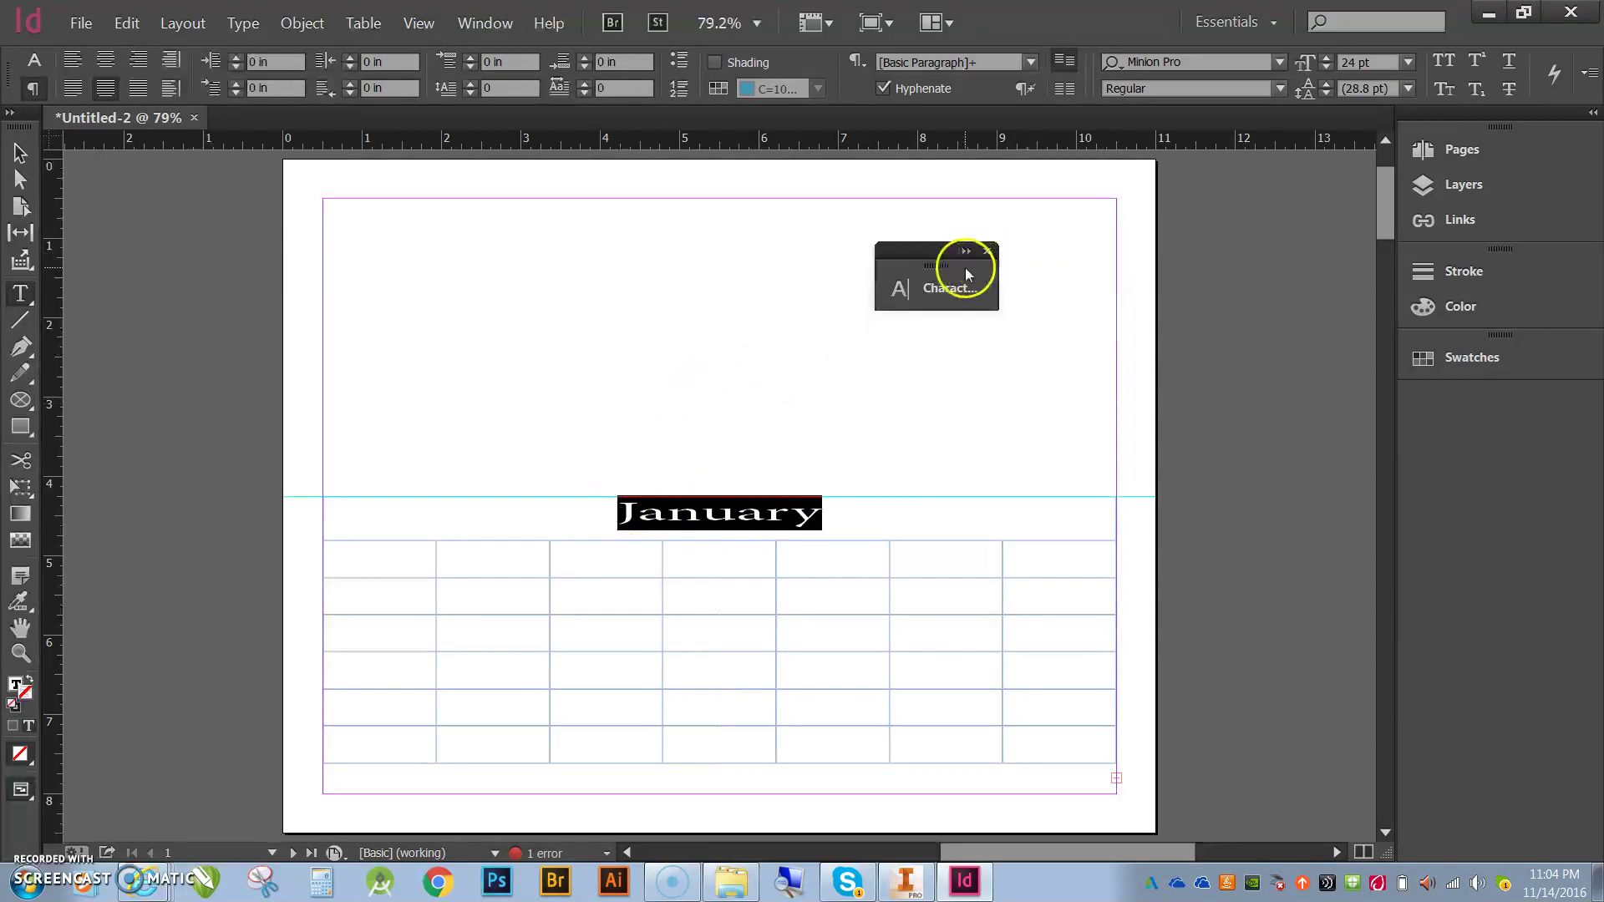
pyautogui.click(942, 291)
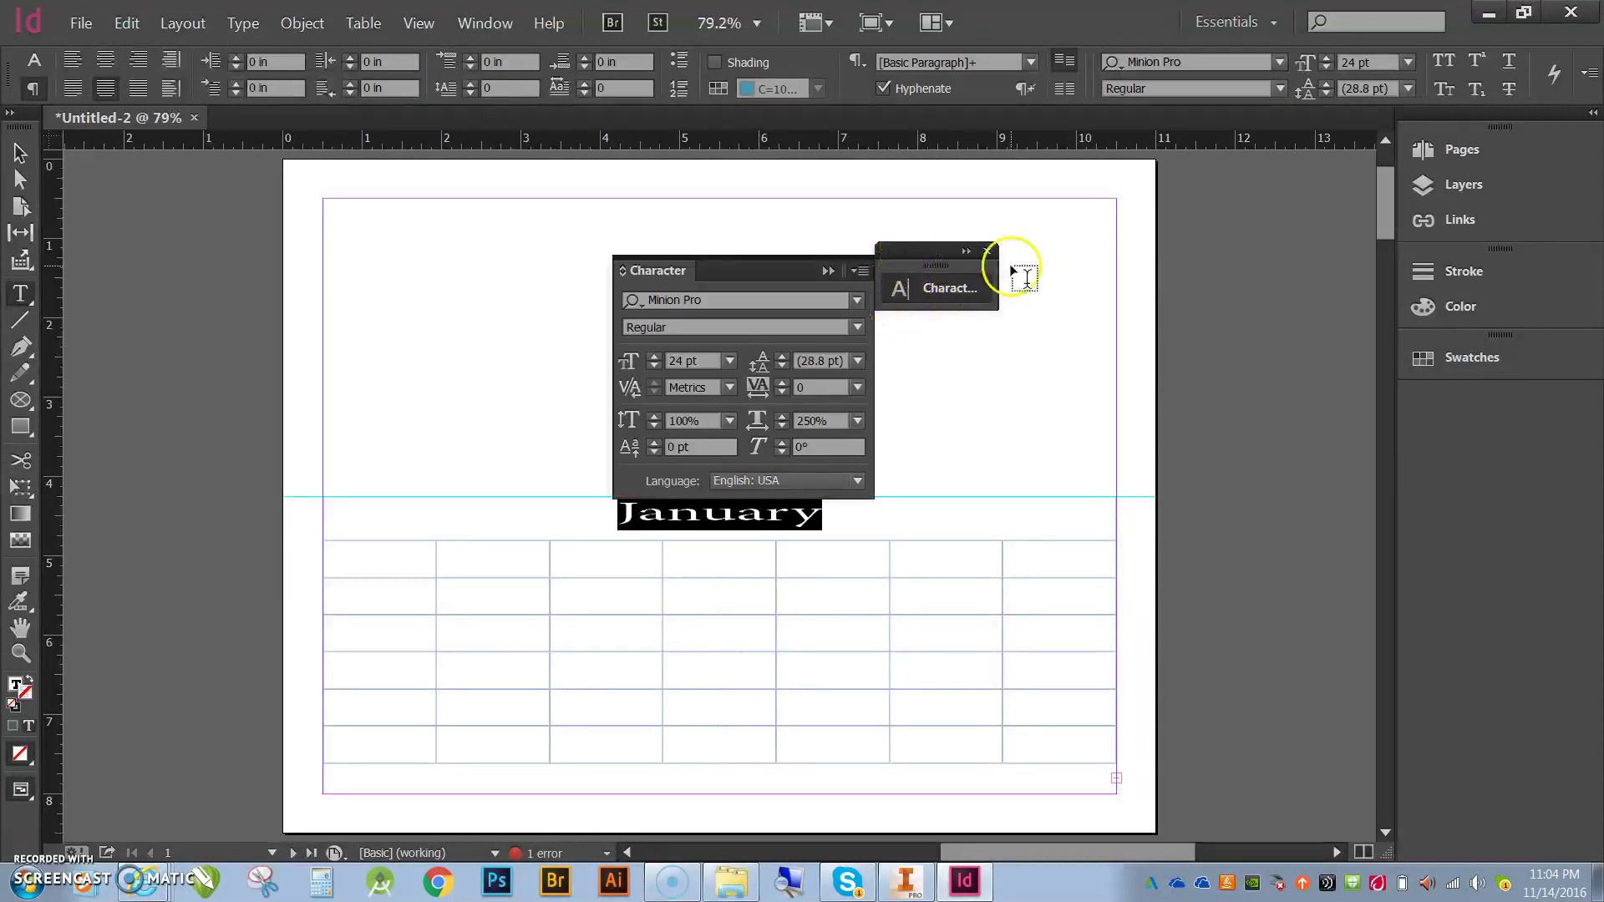
pyautogui.click(986, 249)
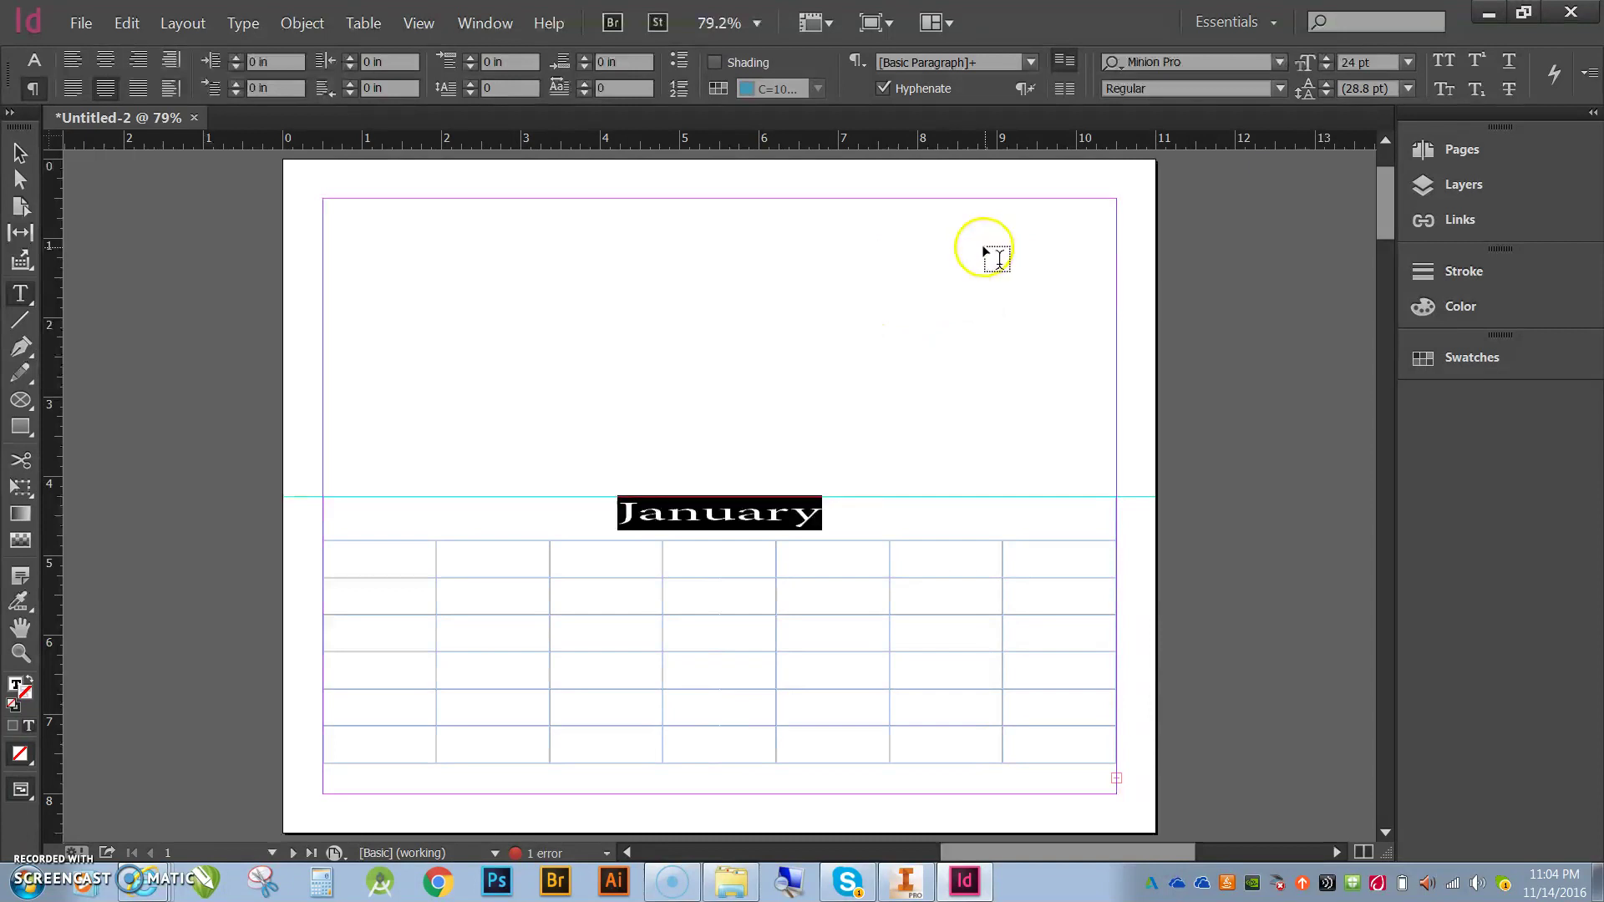
pyautogui.click(243, 23)
pyautogui.click(705, 343)
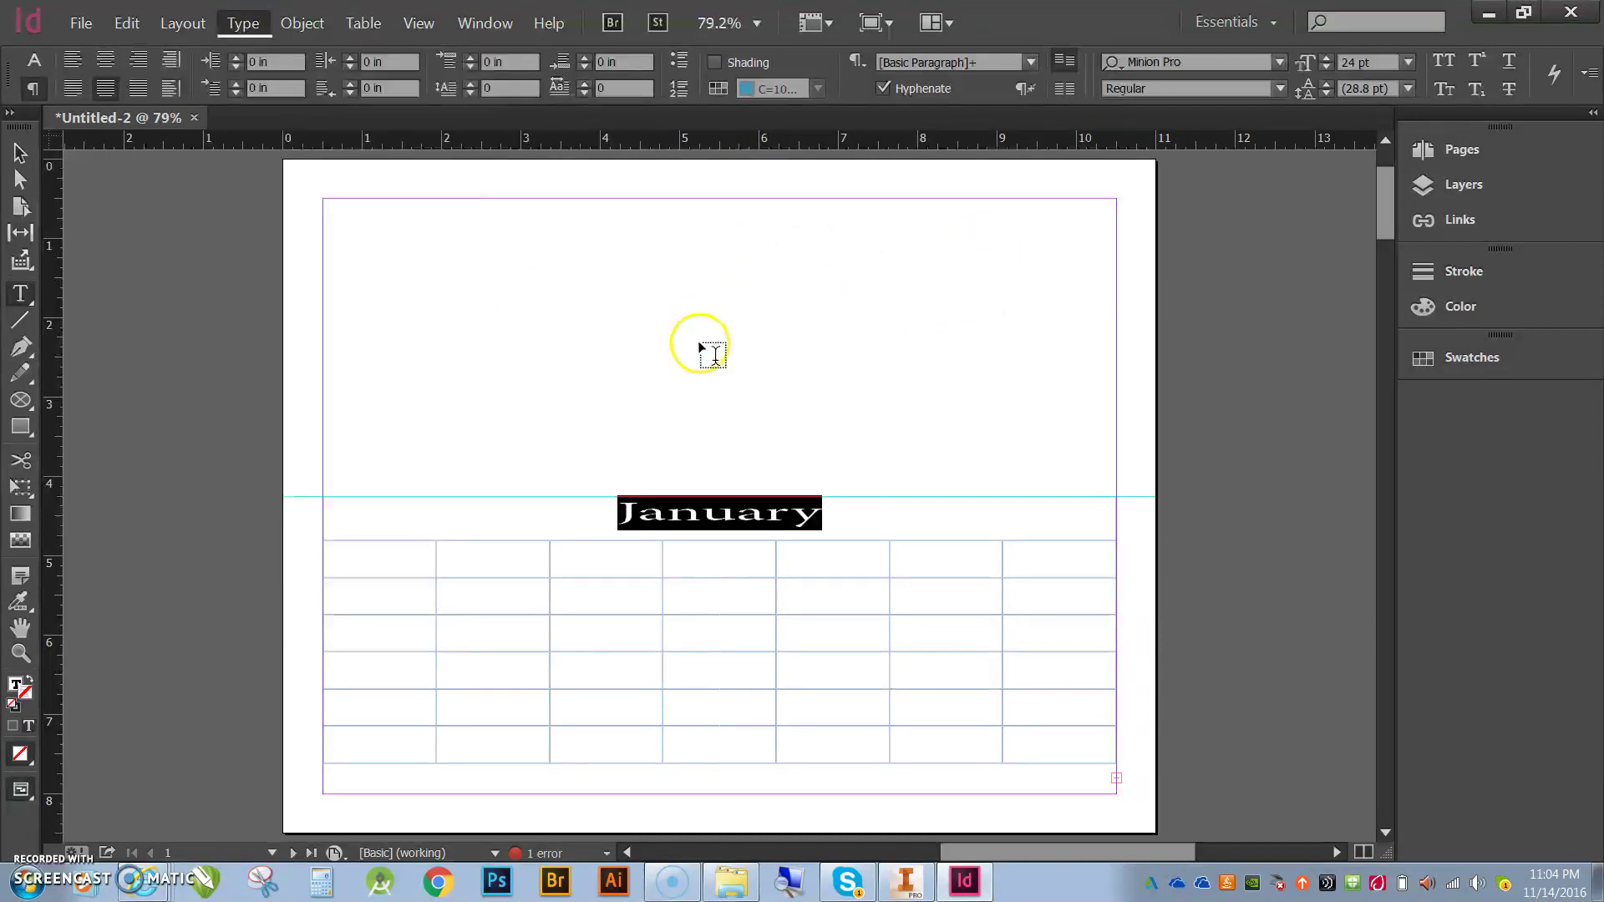
# - Switch the text formatting controls from paragraph to character options
pyautogui.click(734, 530)
pyautogui.click(803, 512)
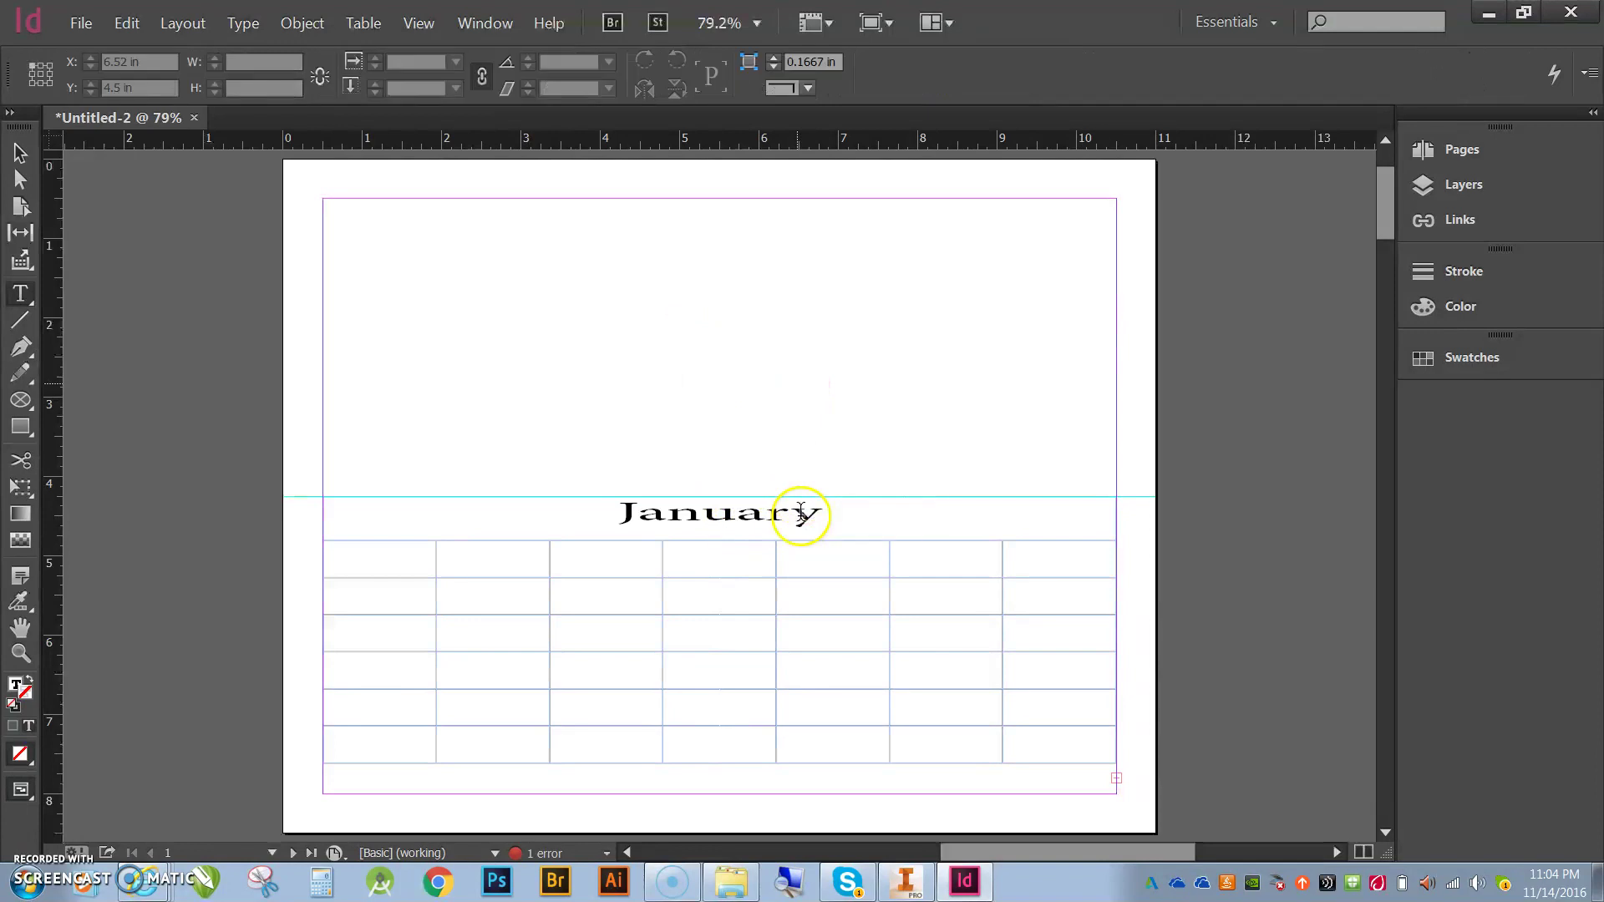
pyautogui.moveTo(824, 513); pyautogui.dragTo(615, 429)
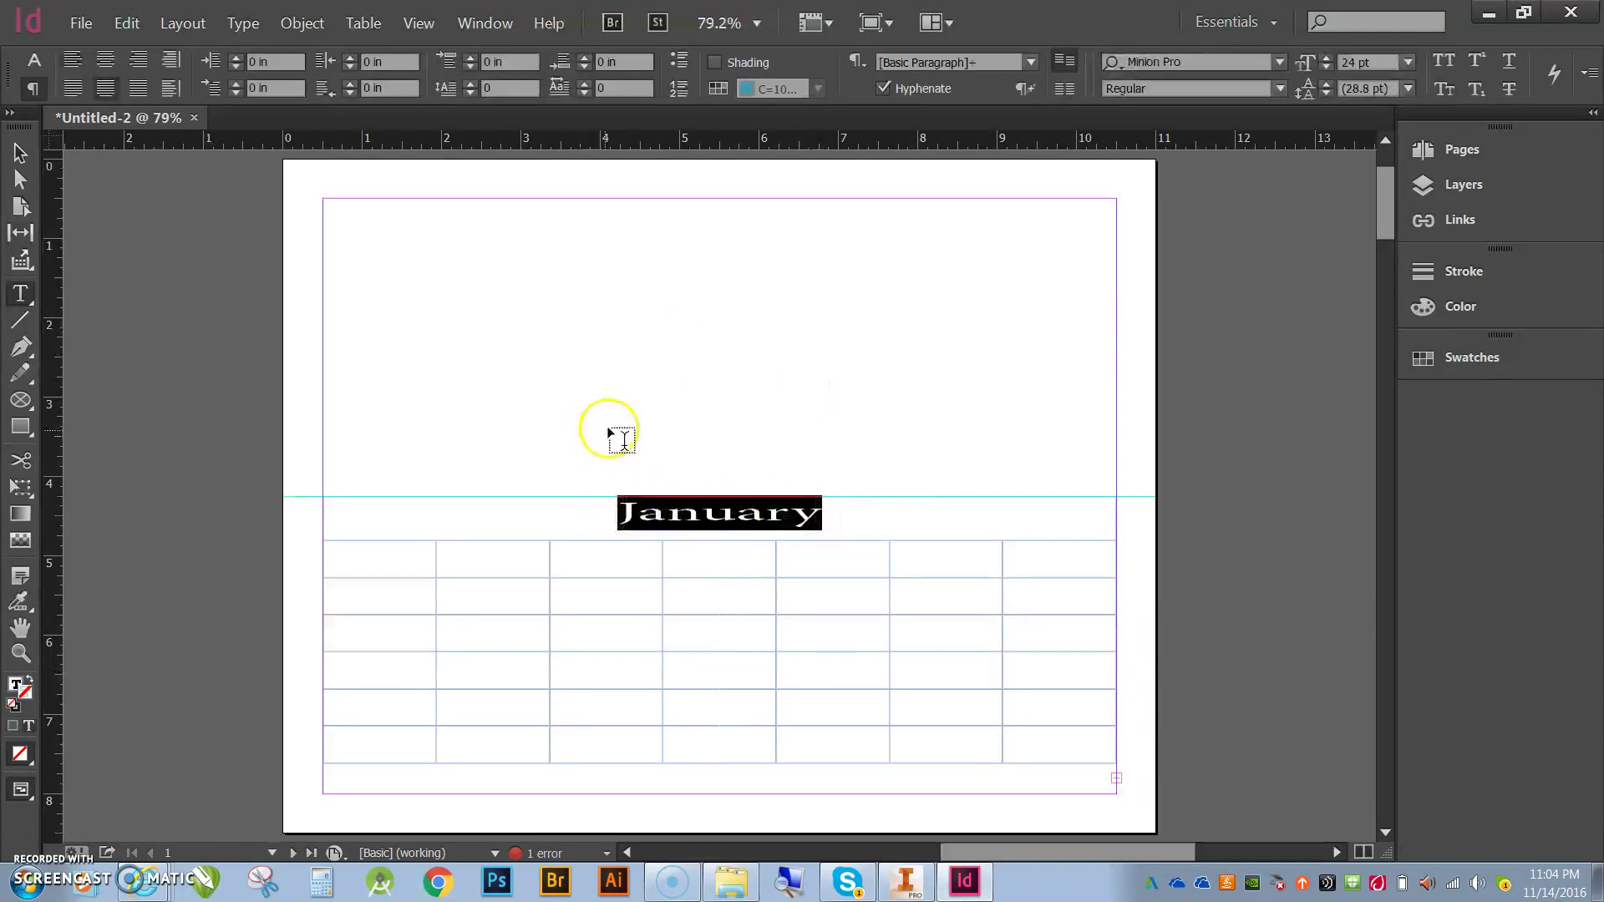
pyautogui.click(609, 425)
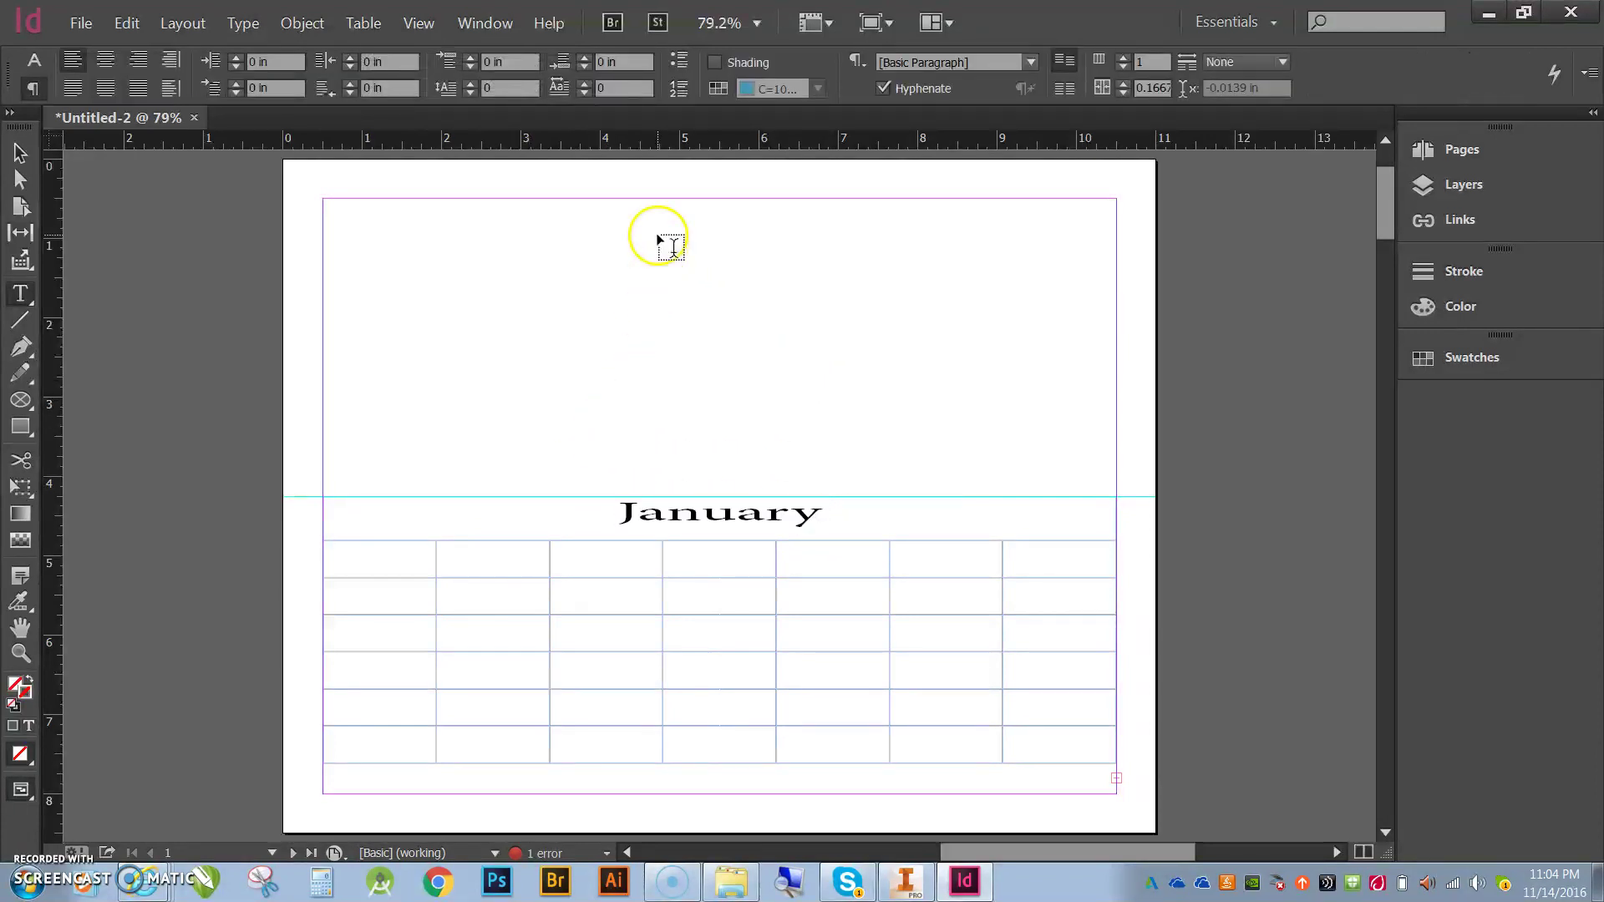
pyautogui.click(38, 62)
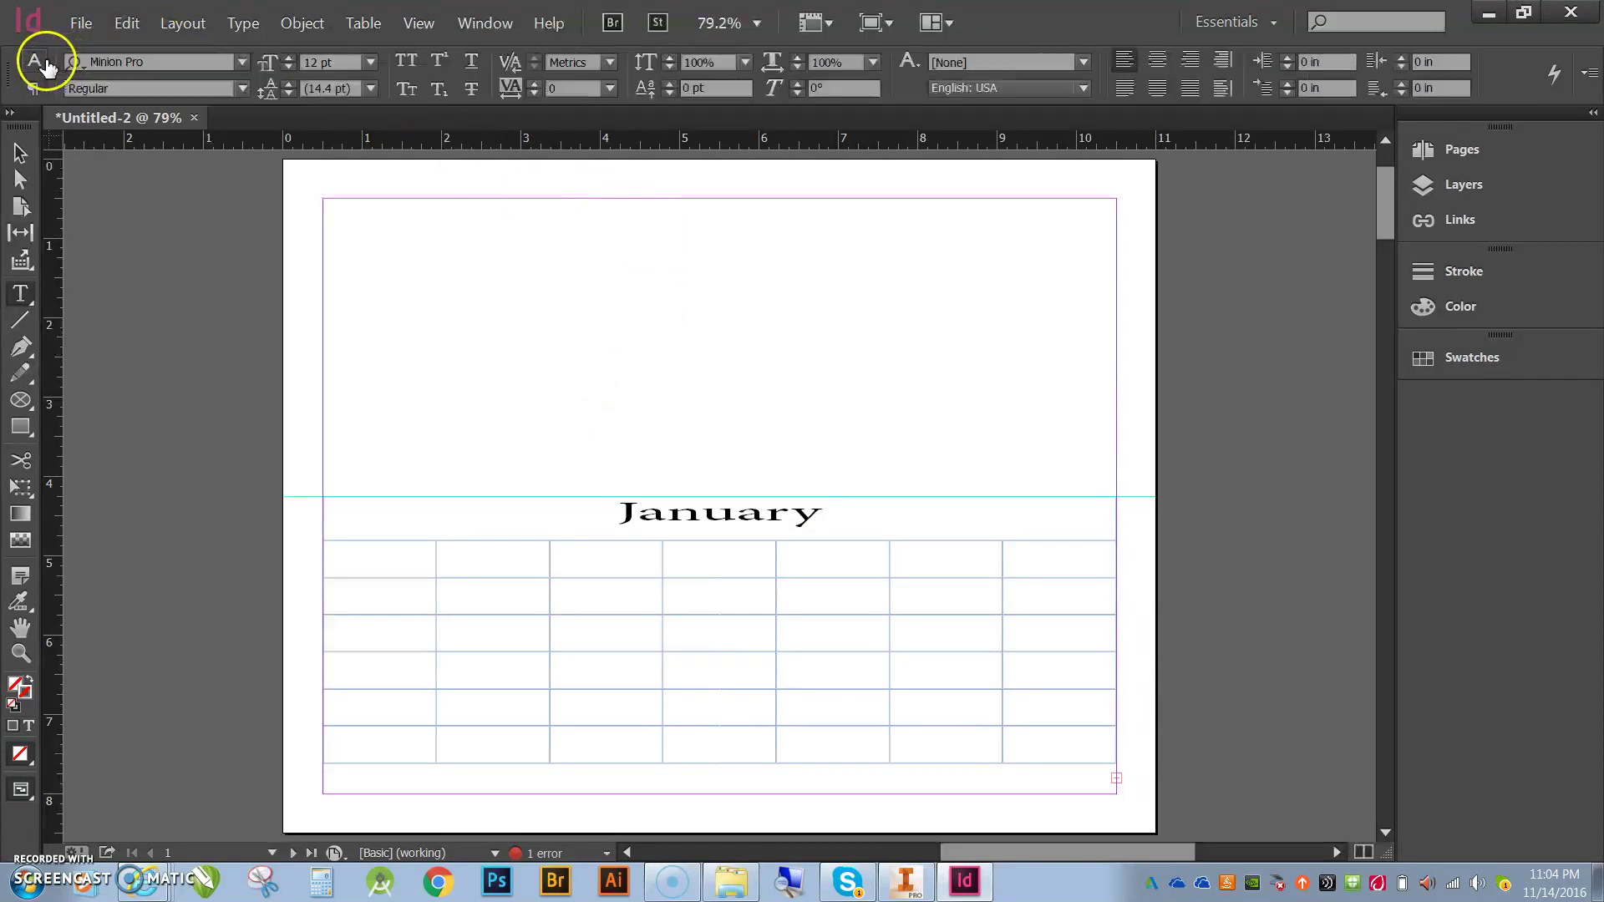
# - Try magenta on the January heading, and set its fill colour to cyan C=100 M=0 Y=0 K=0
pyautogui.click(825, 512)
pyautogui.doubleClick(616, 512)
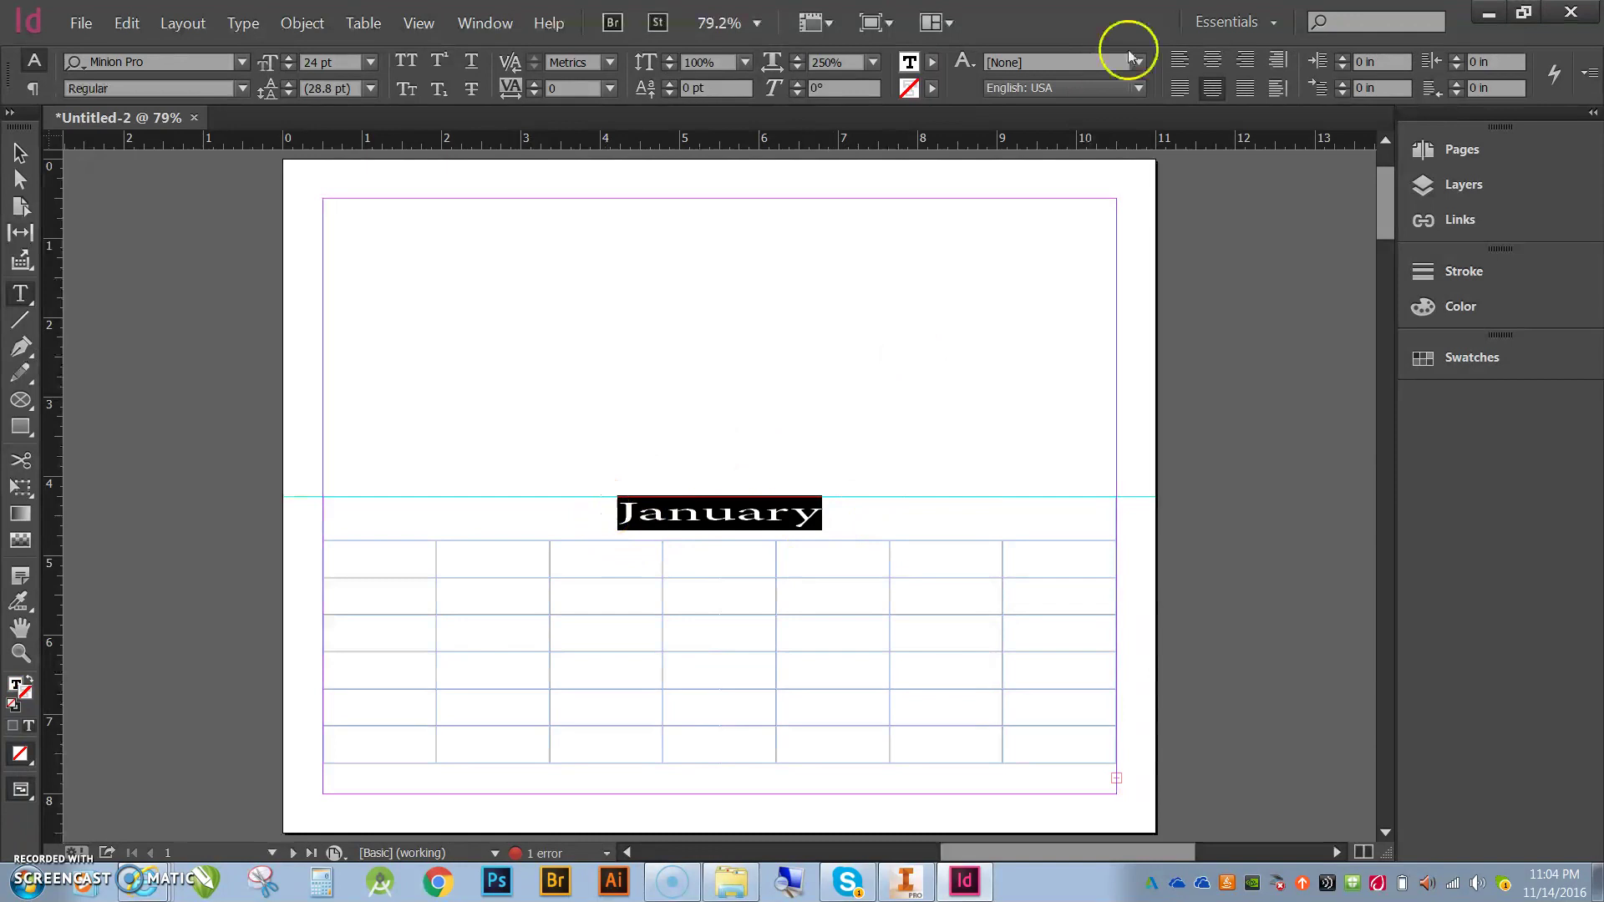
pyautogui.click(31, 86)
pyautogui.click(934, 62)
pyautogui.click(728, 240)
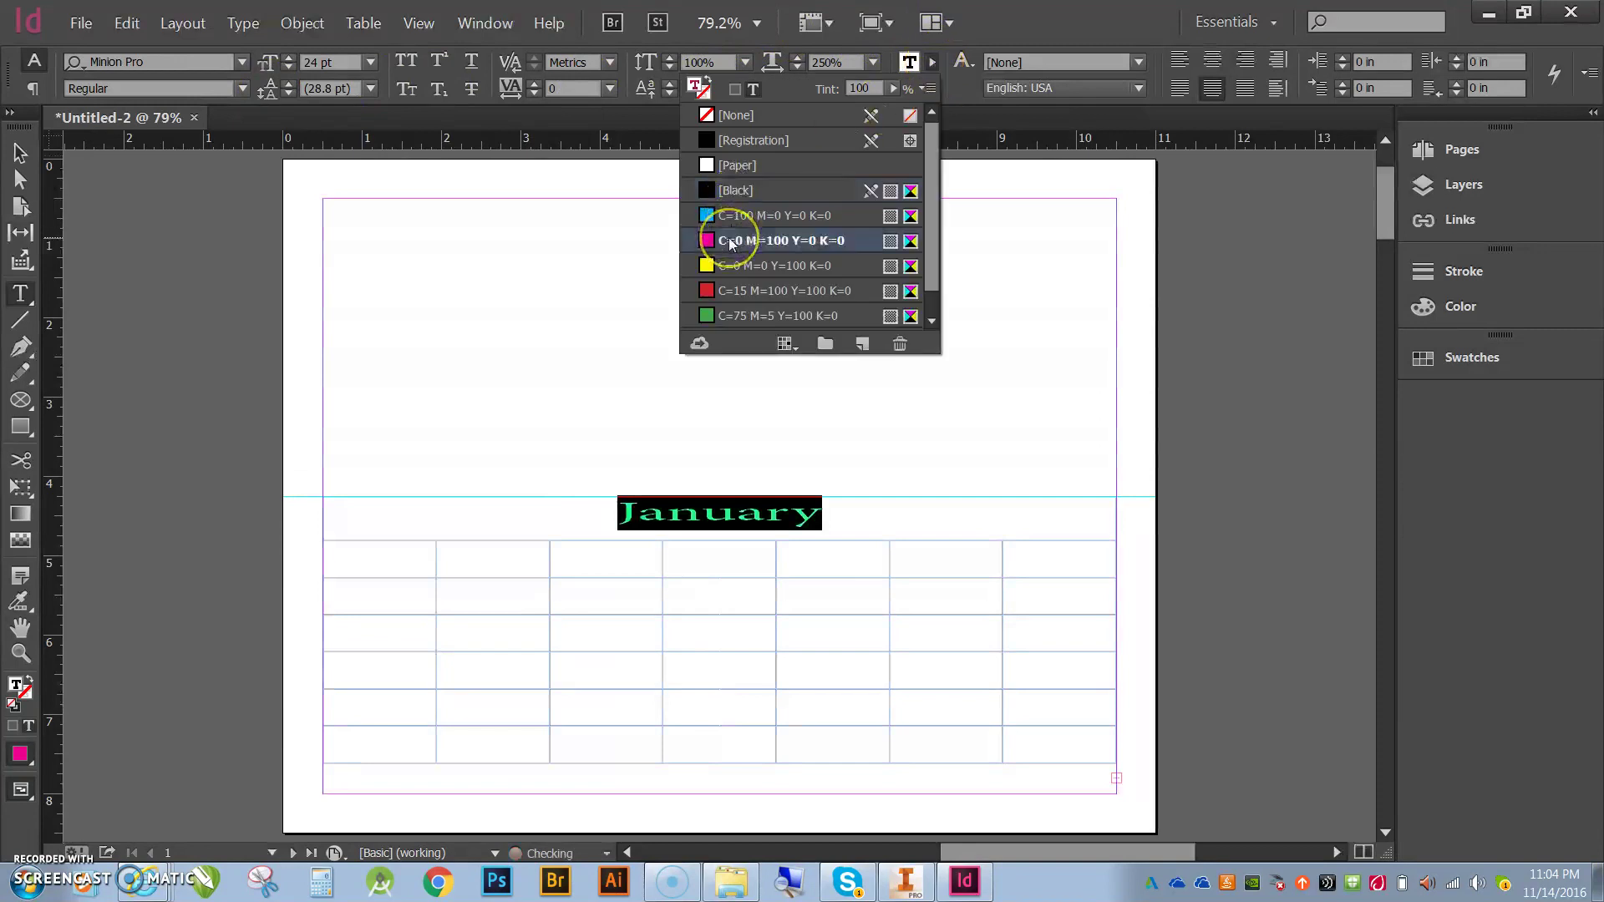
pyautogui.click(710, 215)
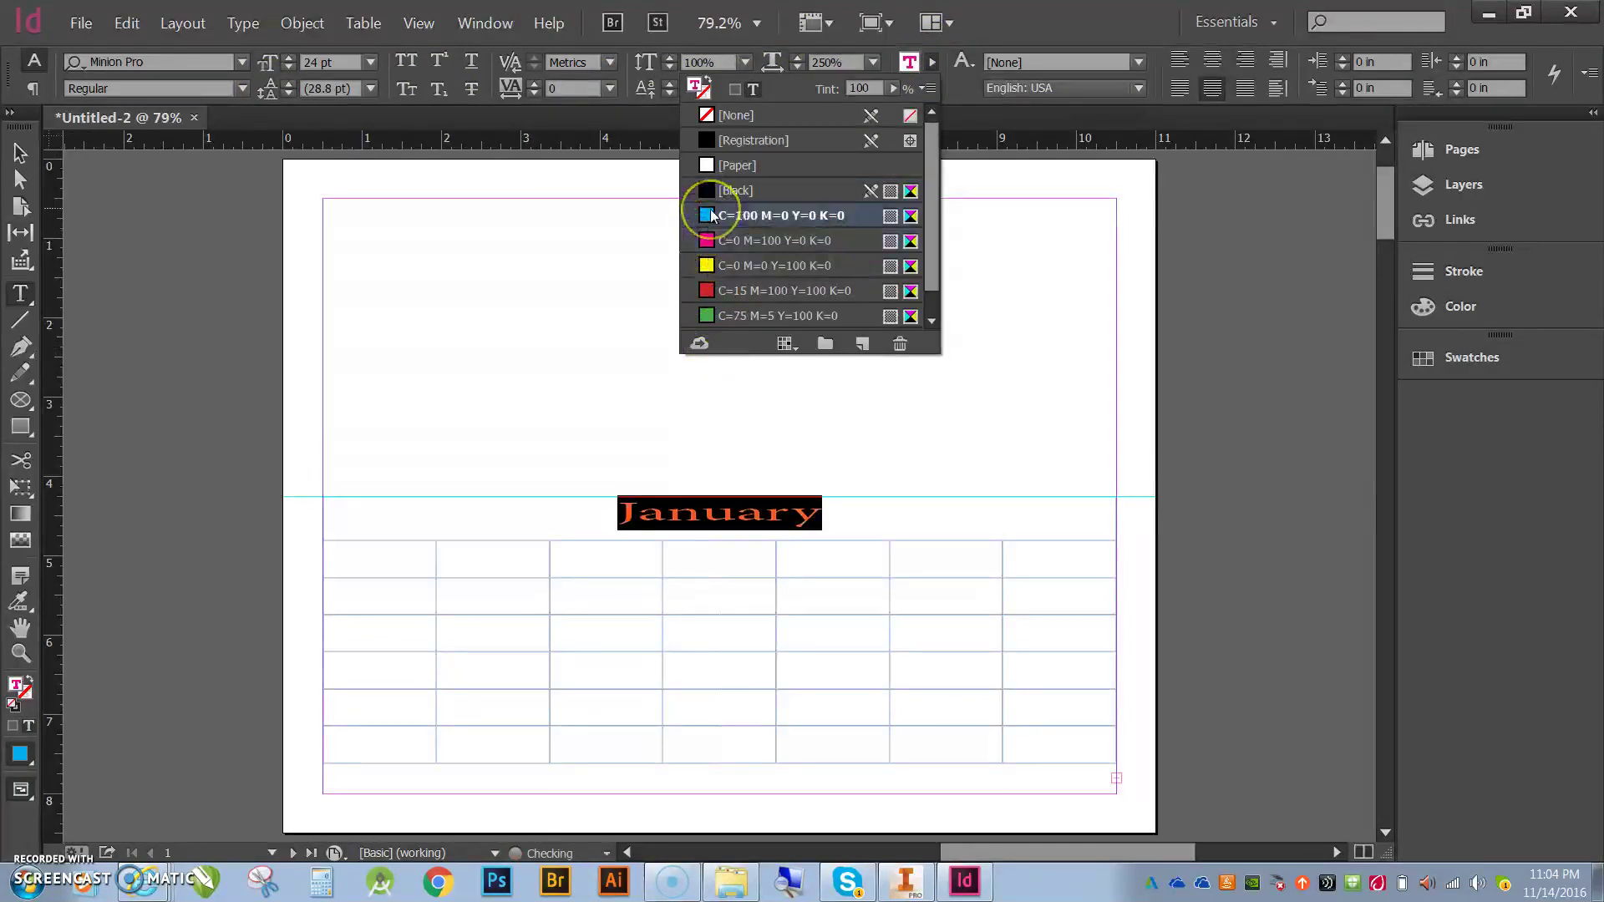
pyautogui.click(1005, 276)
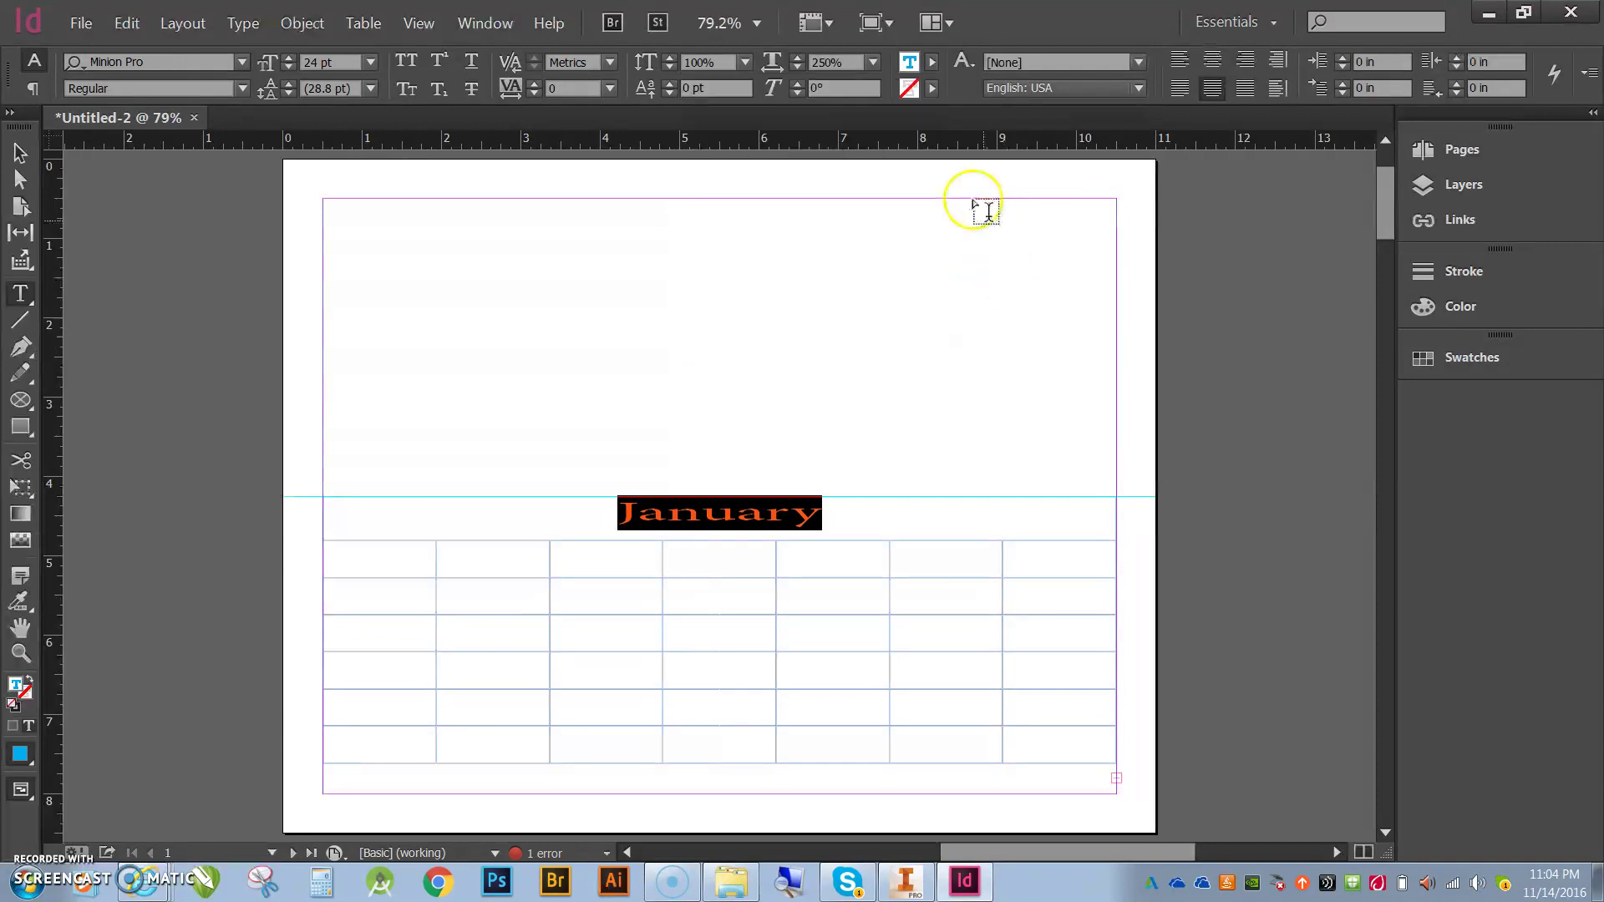
pyautogui.click(837, 473)
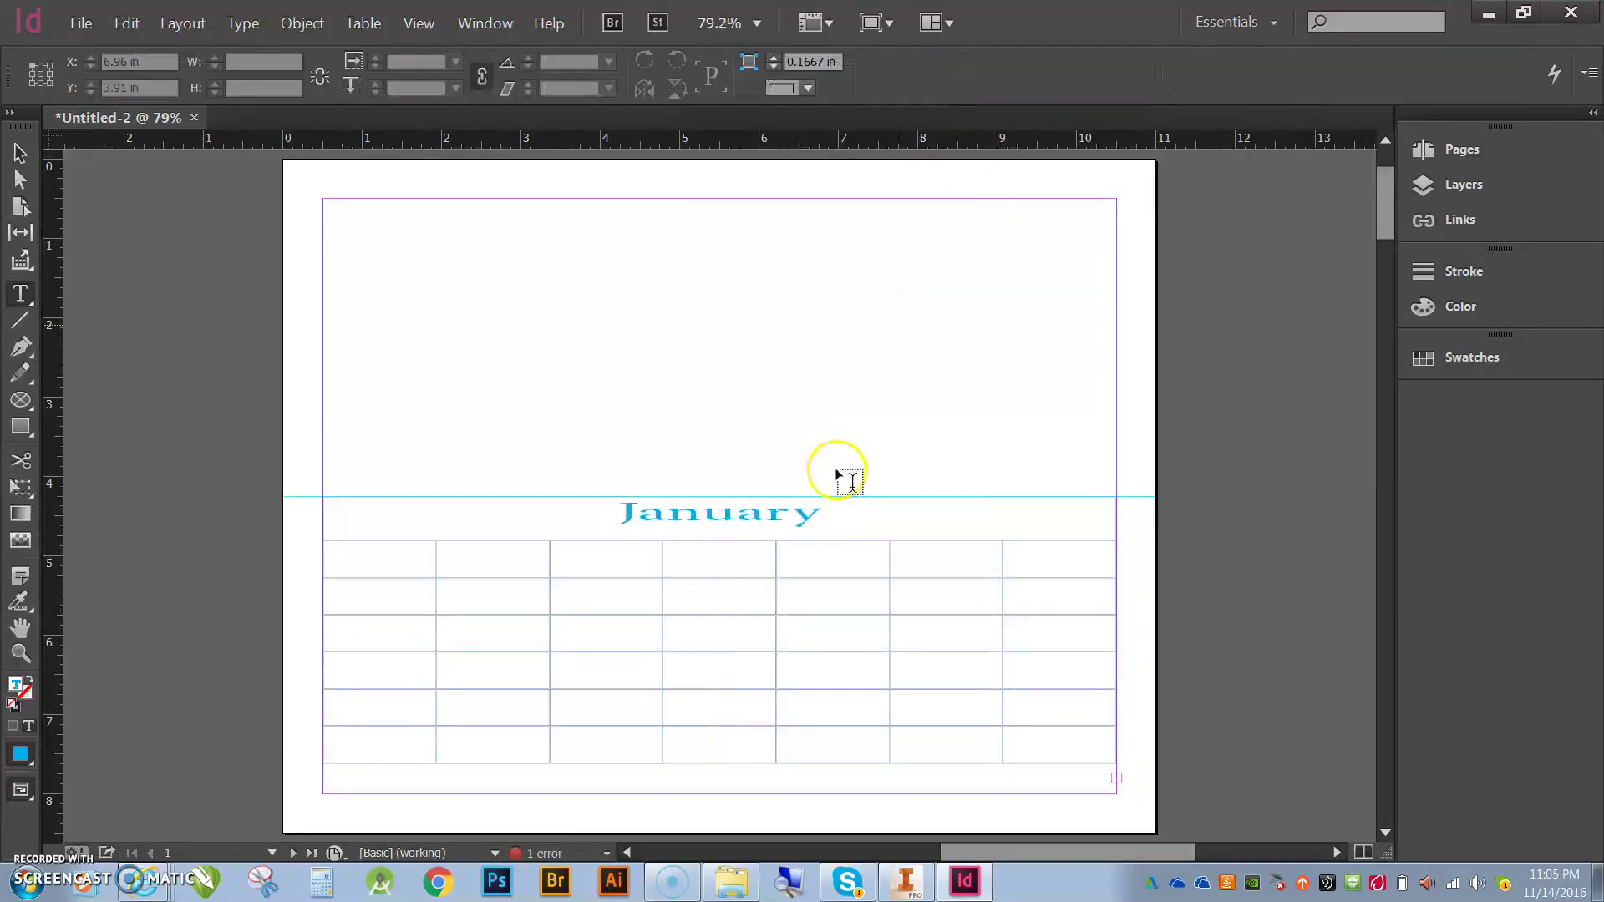
# - Set the January heading's text stroke colour to [Paper]
pyautogui.click(825, 513)
pyautogui.moveTo(823, 514); pyautogui.dragTo(616, 512)
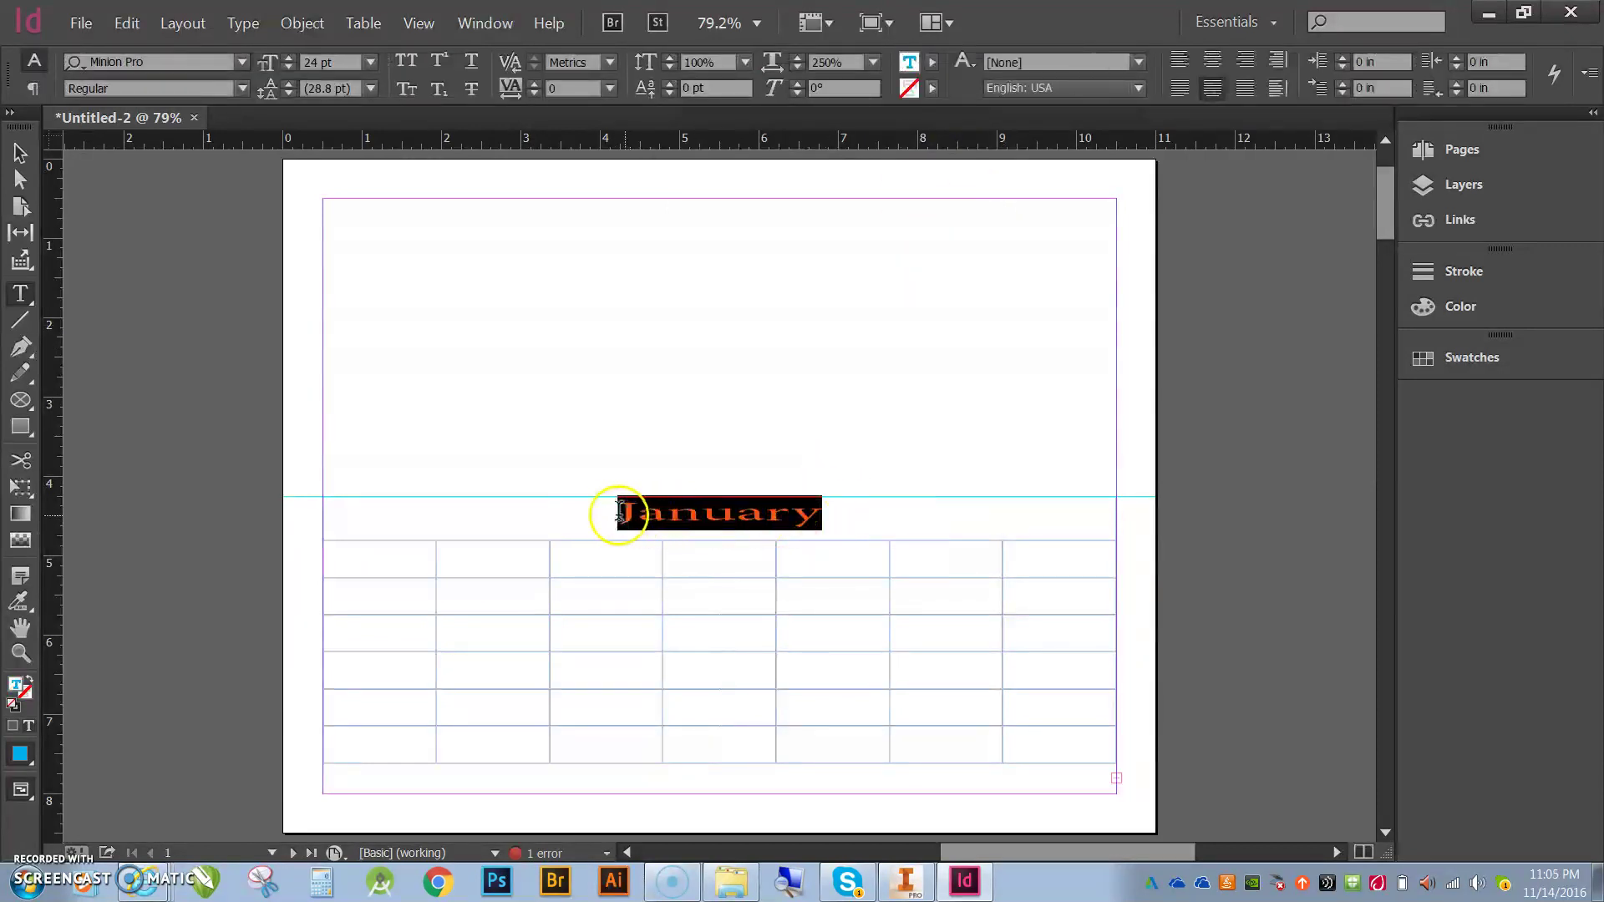
pyautogui.click(933, 90)
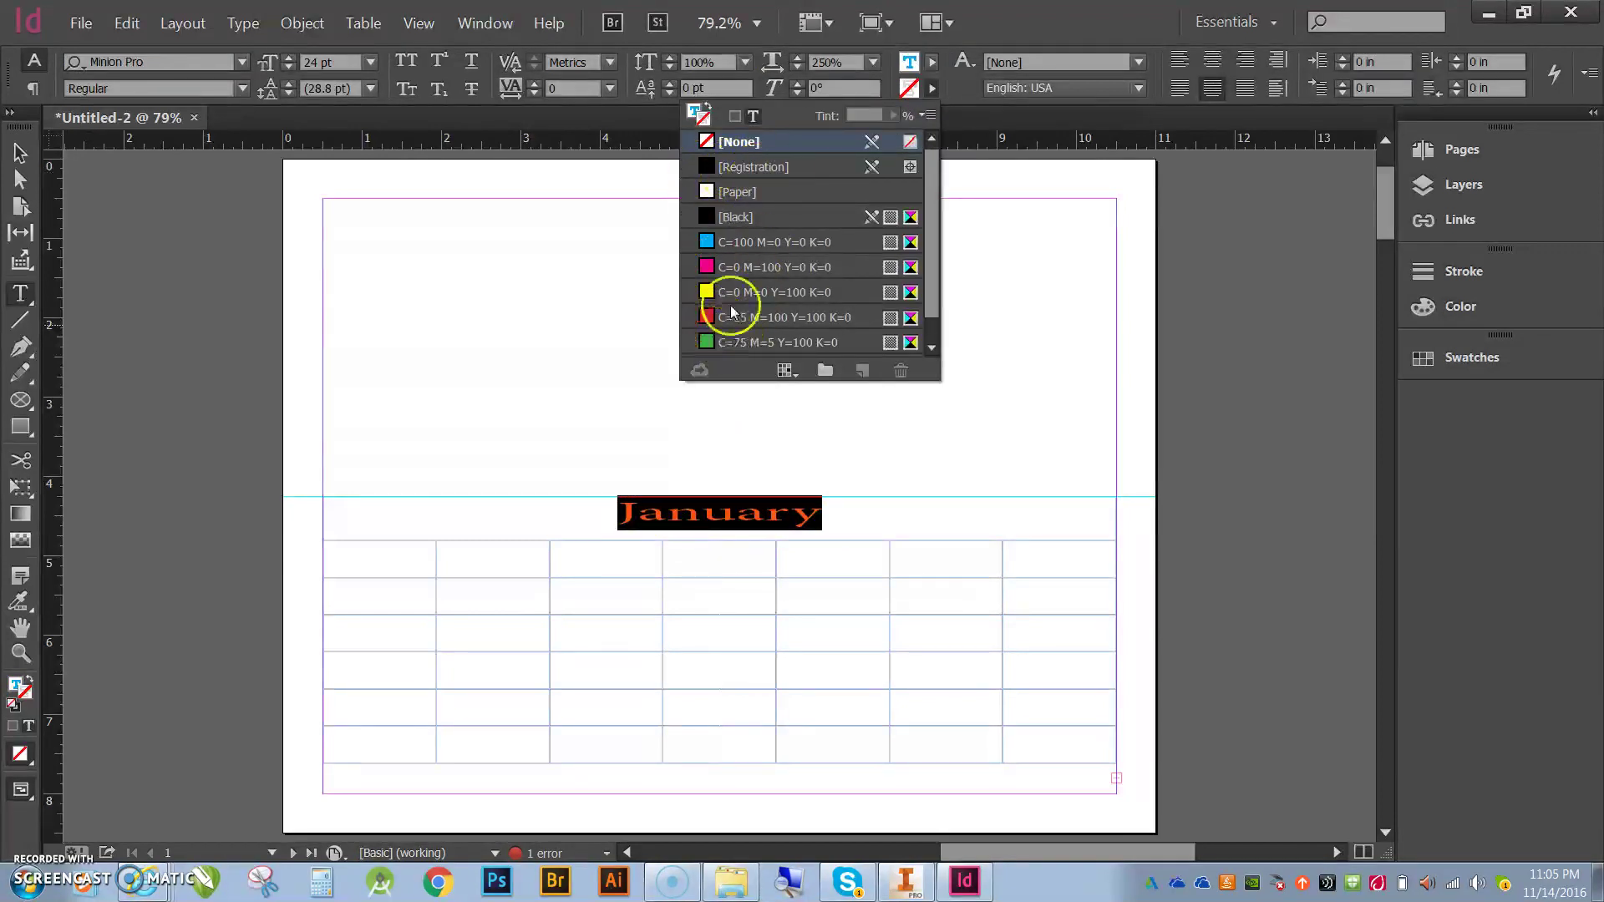
pyautogui.click(729, 193)
pyautogui.click(728, 193)
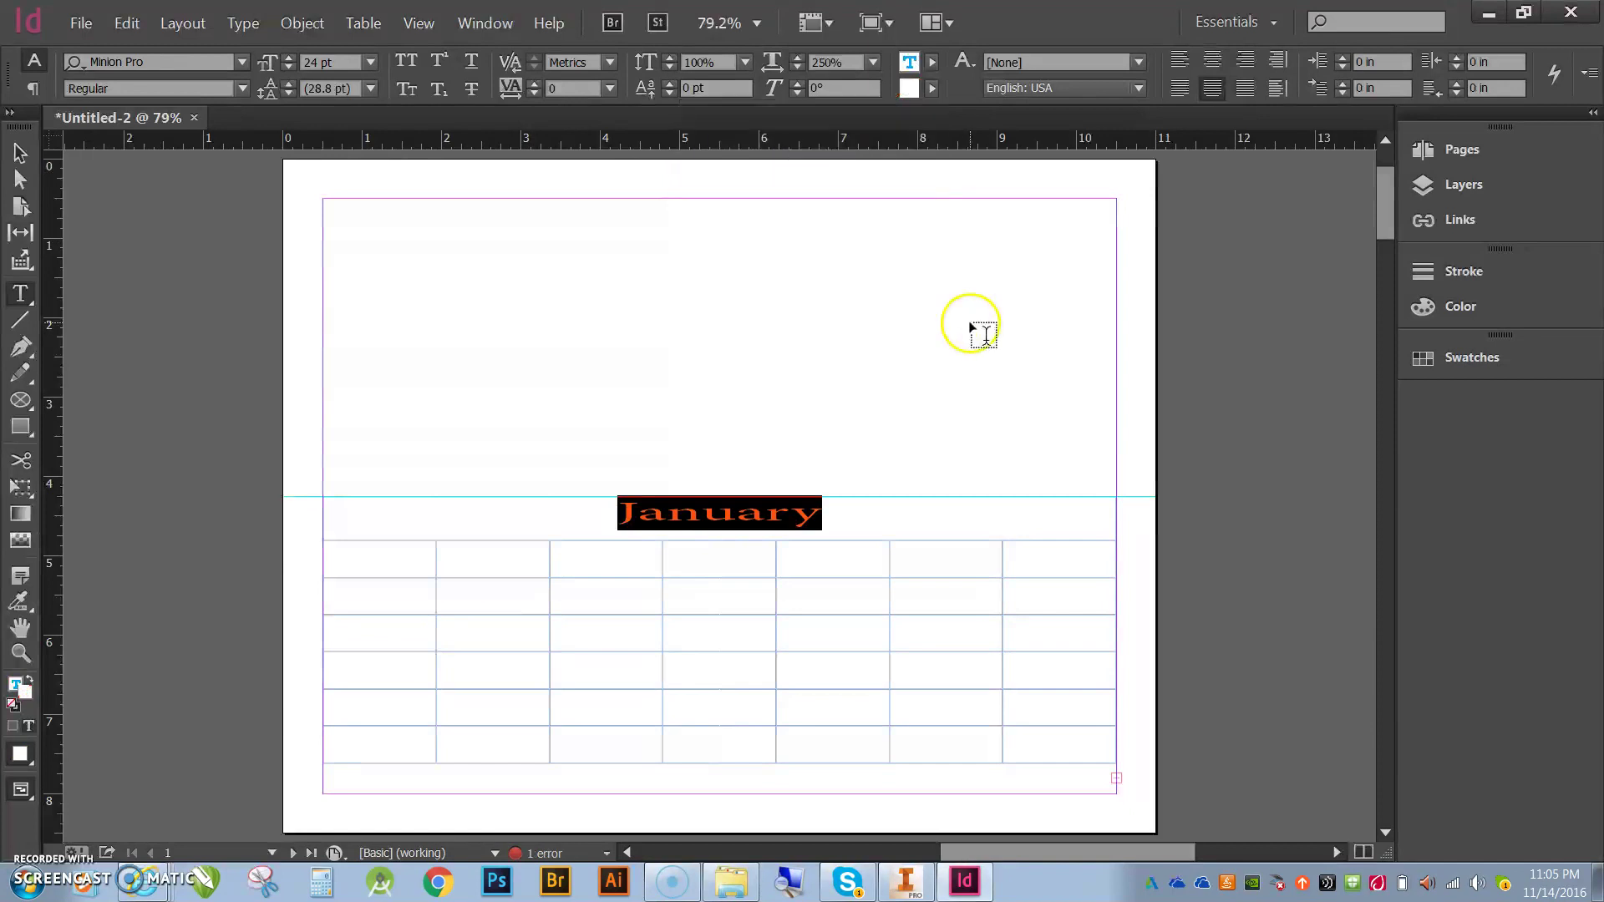
pyautogui.click(796, 437)
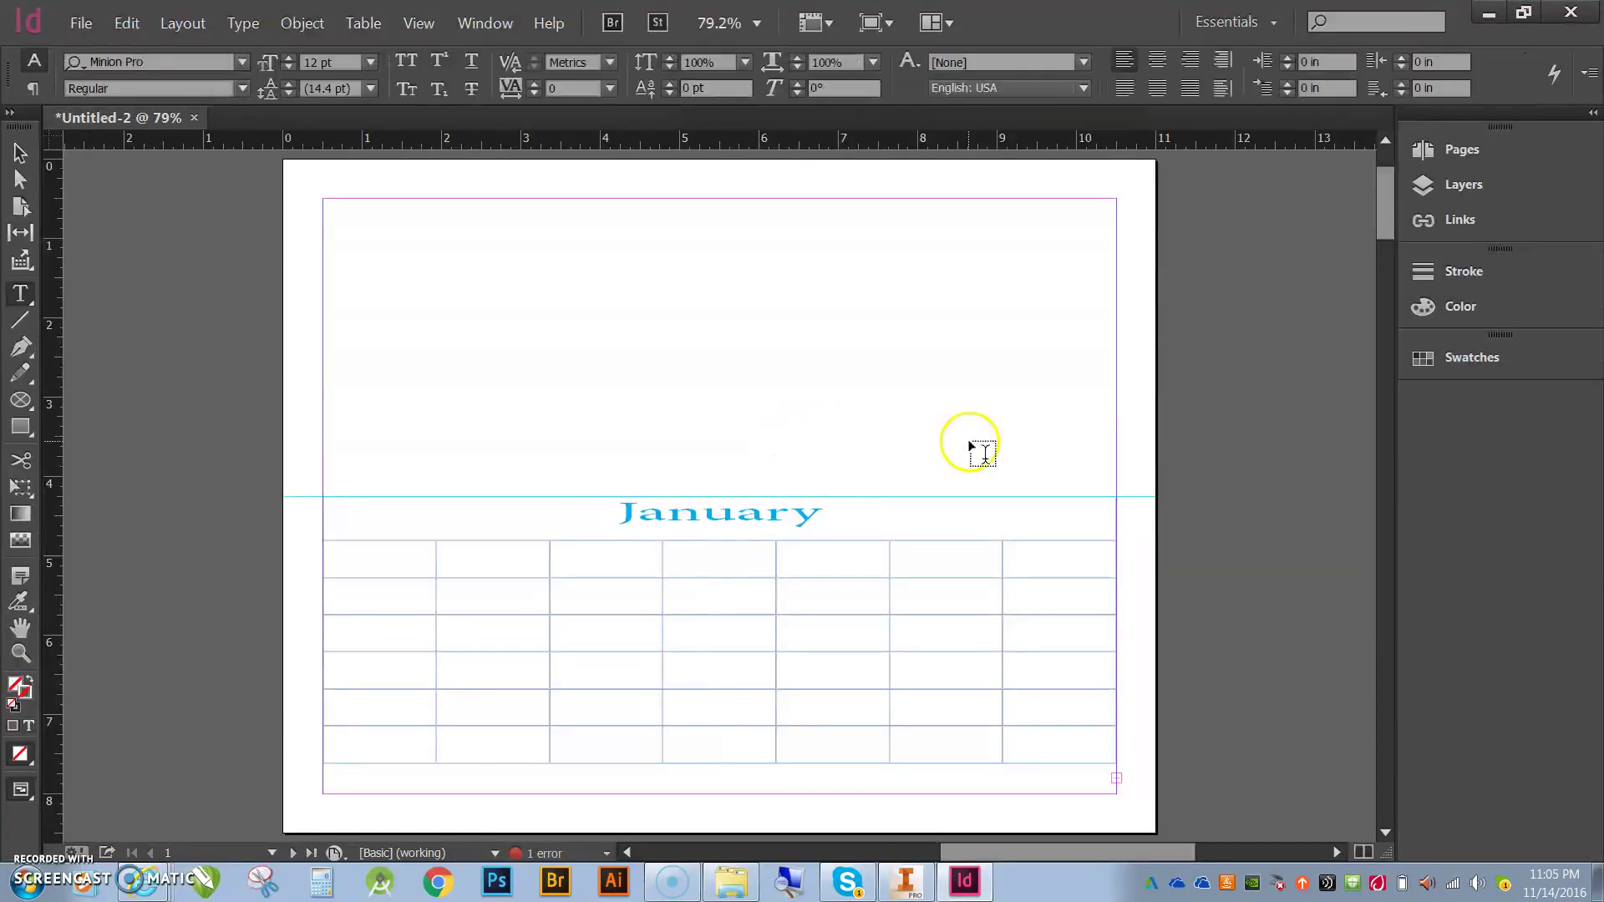
# - Enter Sunday, Monday and Tuesday in the first three cells below the January heading and set their font size to 18 pt
pyautogui.click(848, 522)
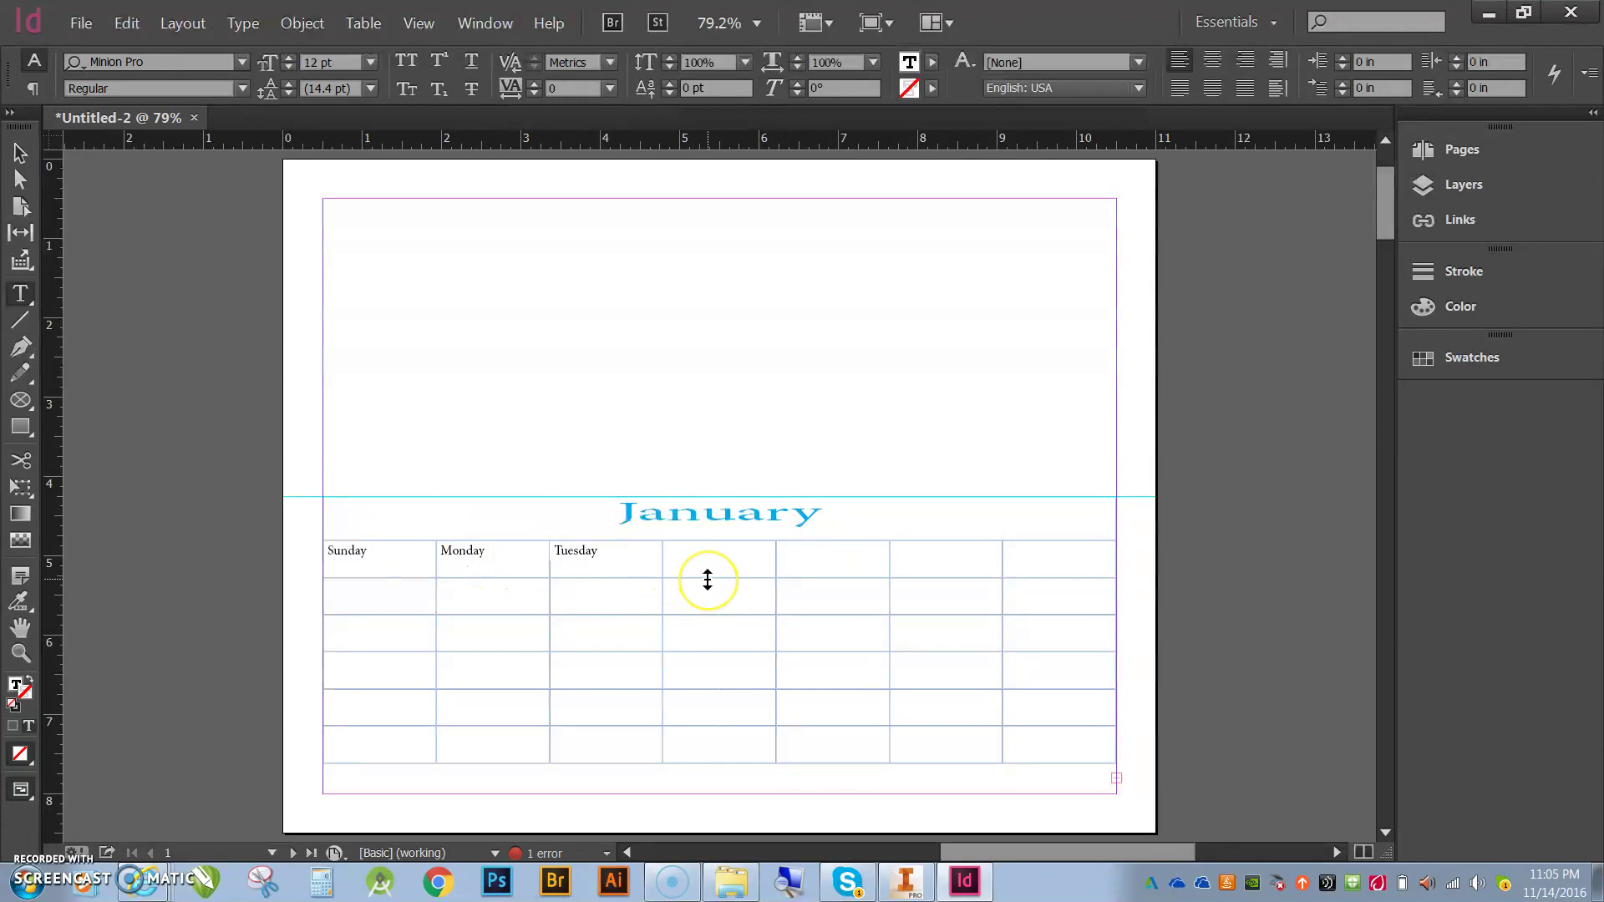
pyautogui.click(328, 556)
pyautogui.moveTo(328, 556); pyautogui.dragTo(591, 555)
pyautogui.moveTo(670, 399); pyautogui.dragTo(776, 382)
pyautogui.click(421, 47)
pyautogui.click(333, 61)
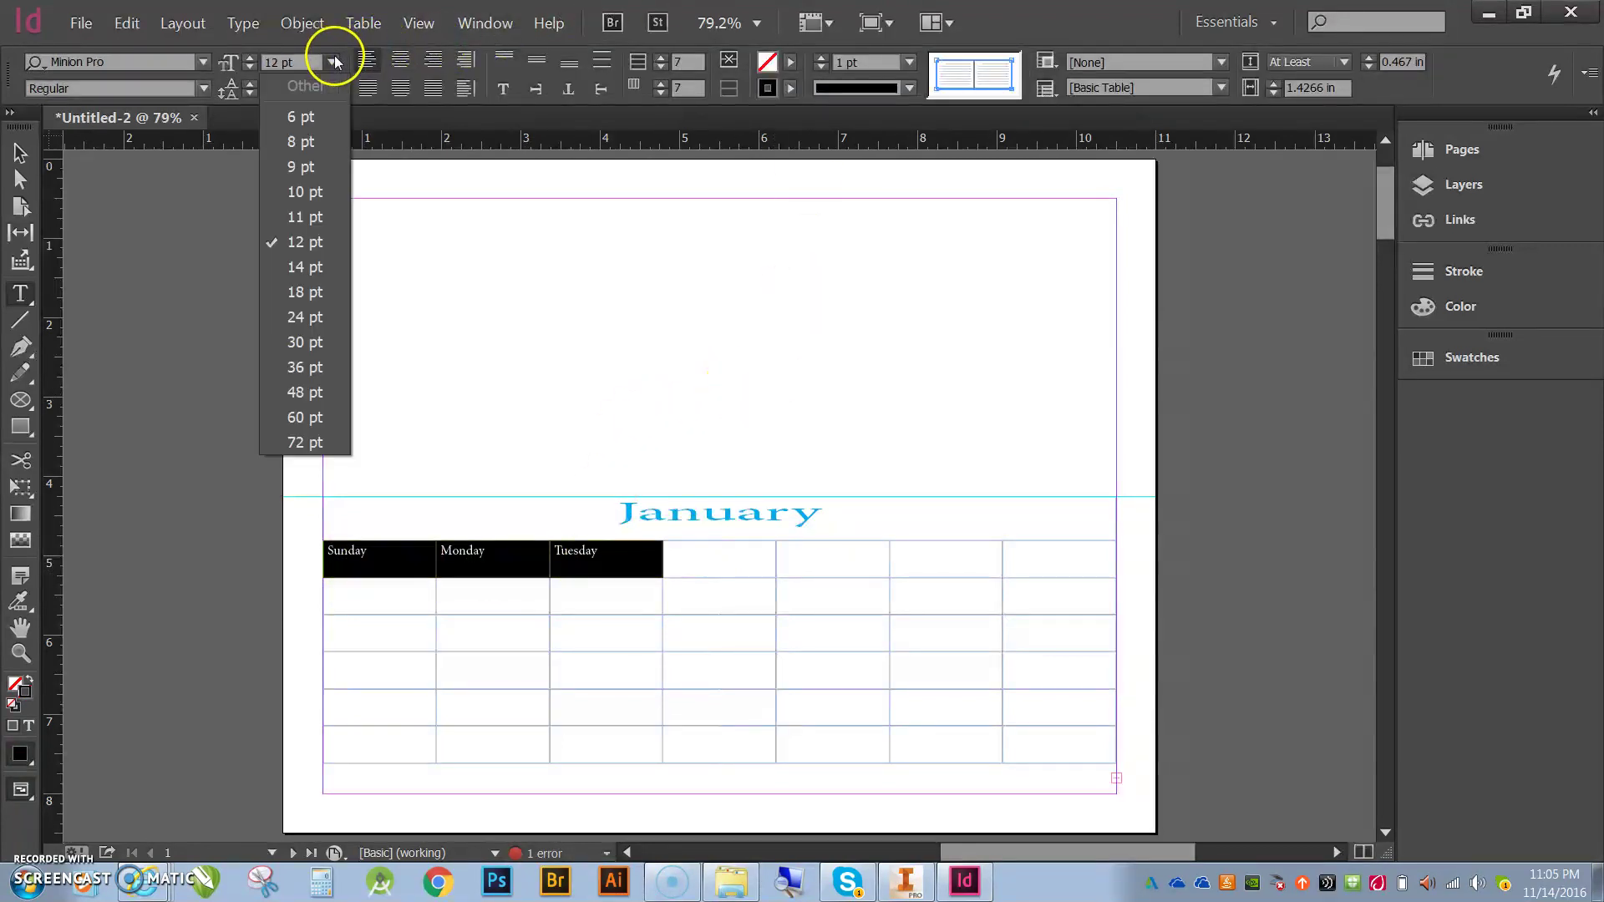
pyautogui.click(295, 291)
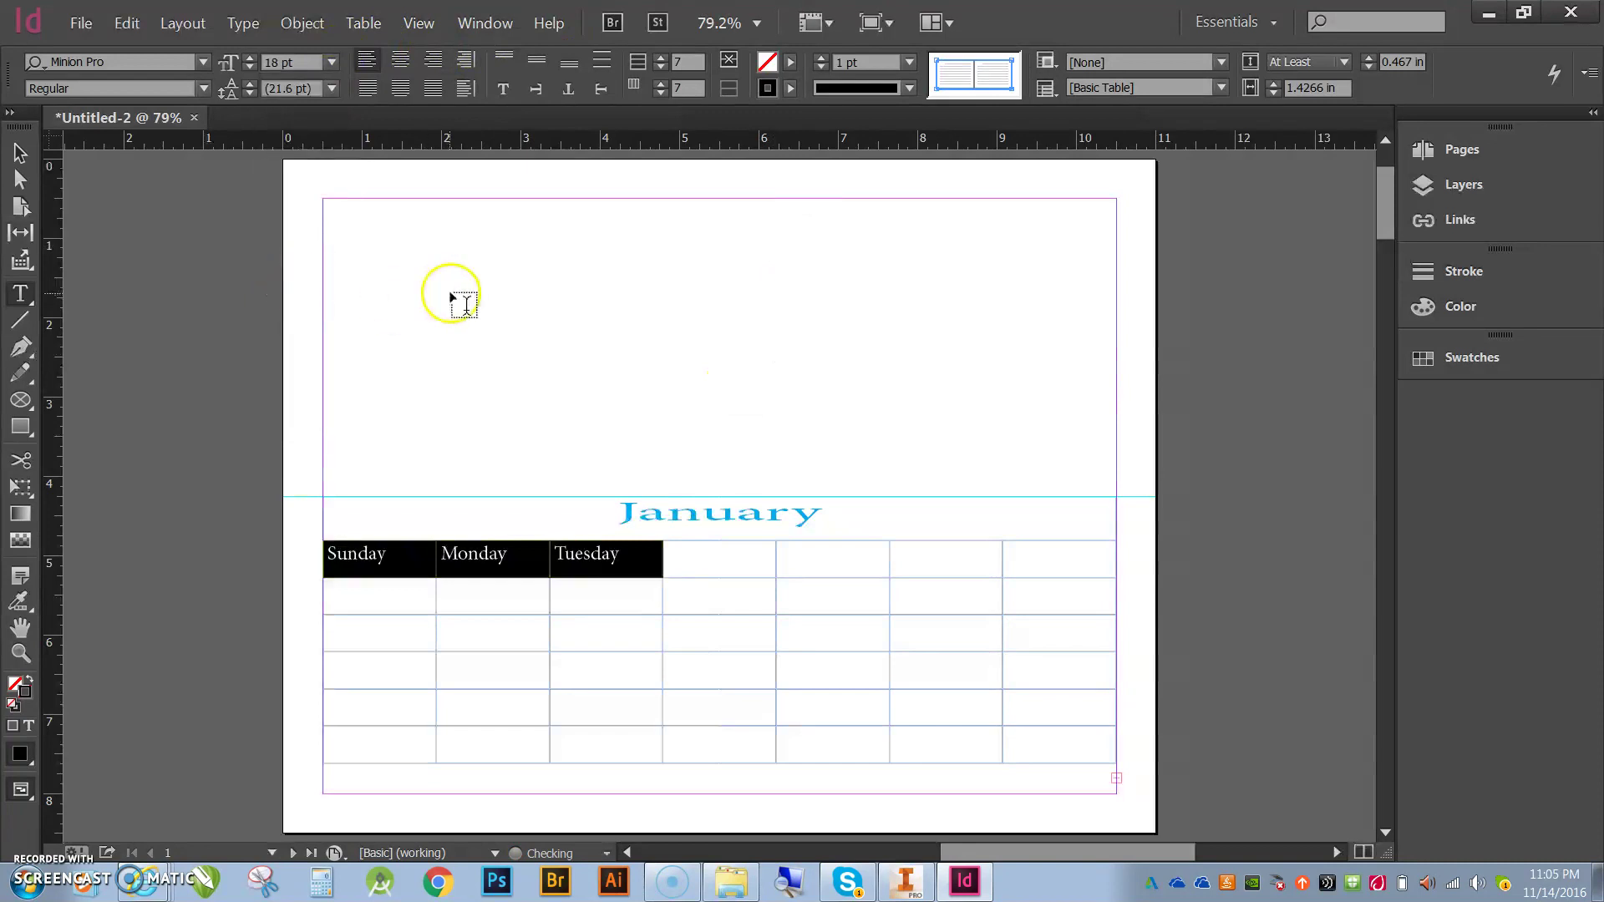
pyautogui.click(622, 413)
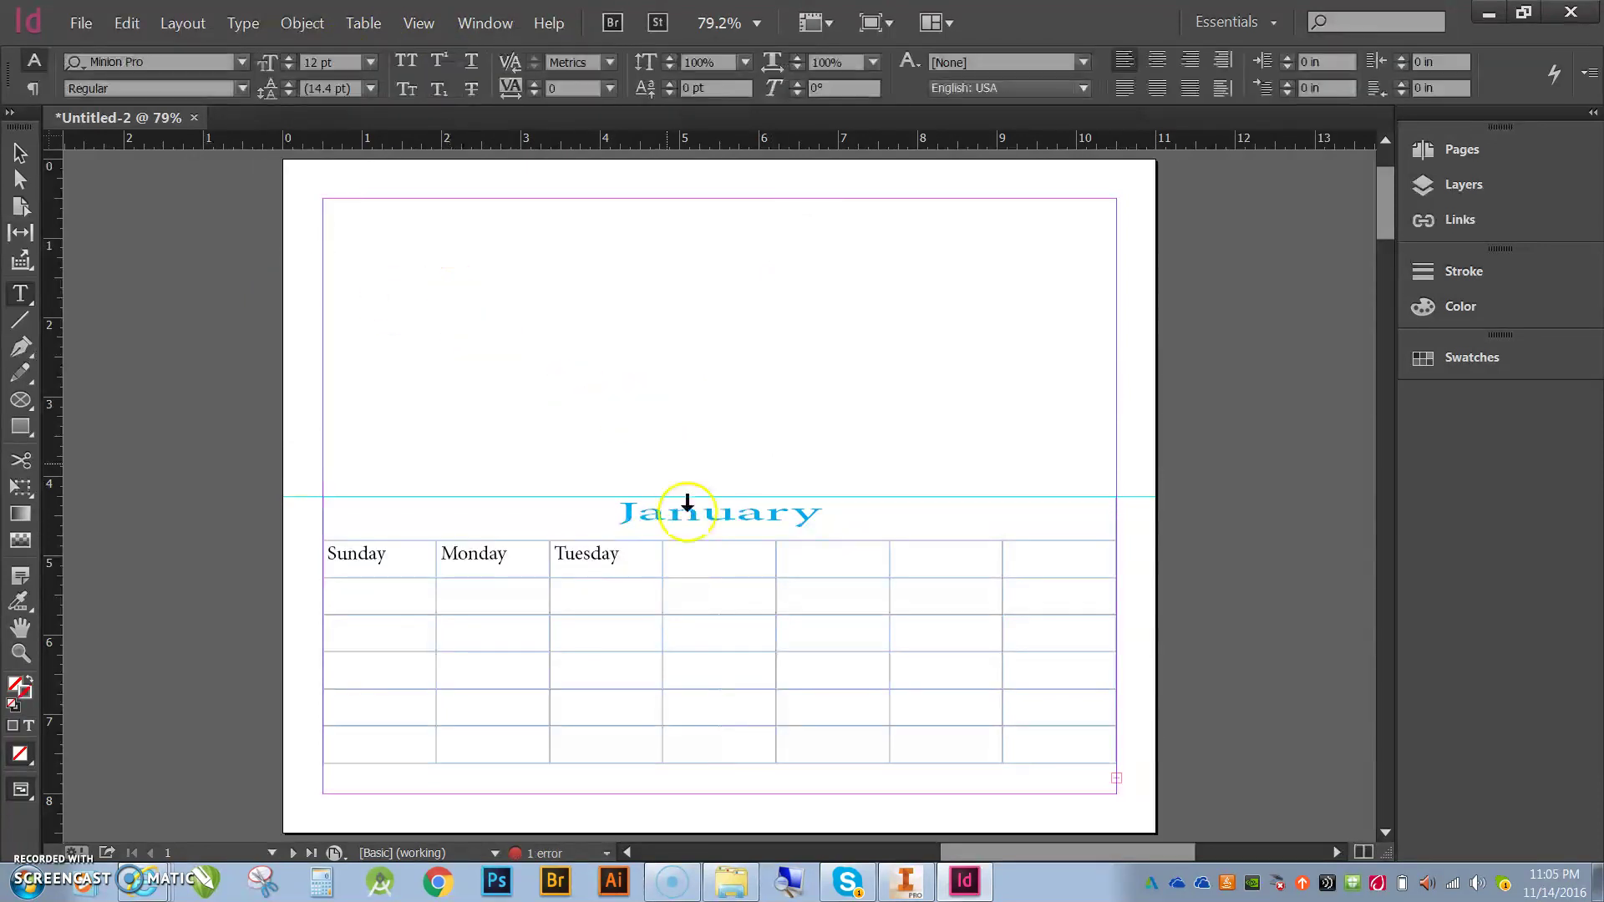
# - Reduce the height of the weekday row and stretch the table down to the page's bottom margin
pyautogui.moveTo(713, 576); pyautogui.dragTo(714, 565)
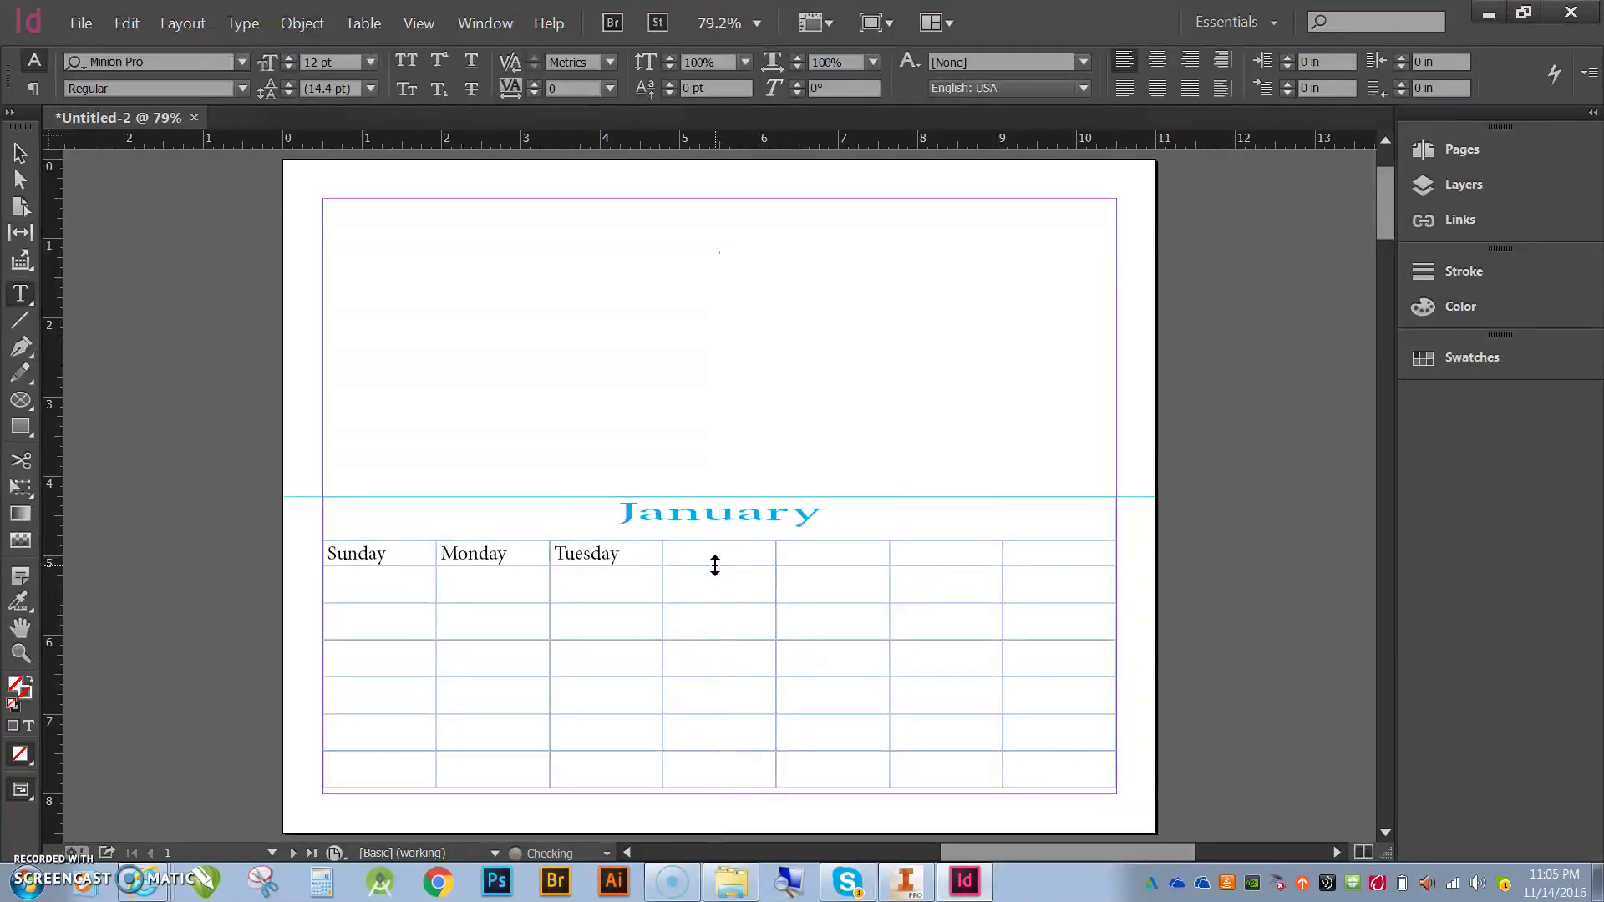
pyautogui.click(728, 565)
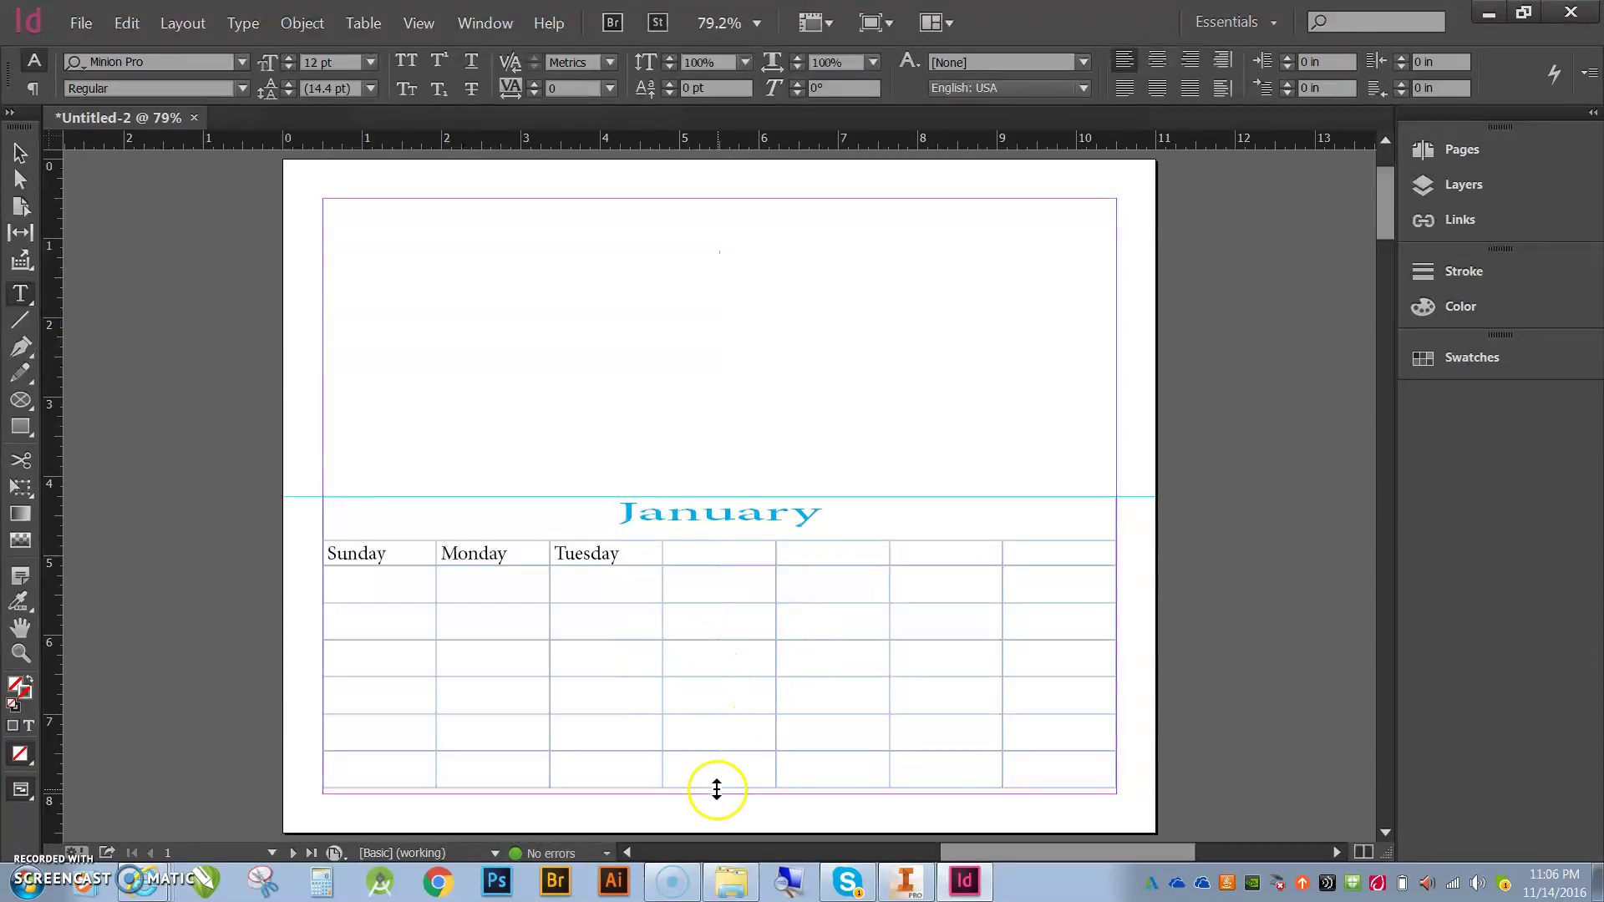
pyautogui.moveTo(734, 790); pyautogui.dragTo(734, 791)
pyautogui.moveTo(820, 603); pyautogui.dragTo(820, 603)
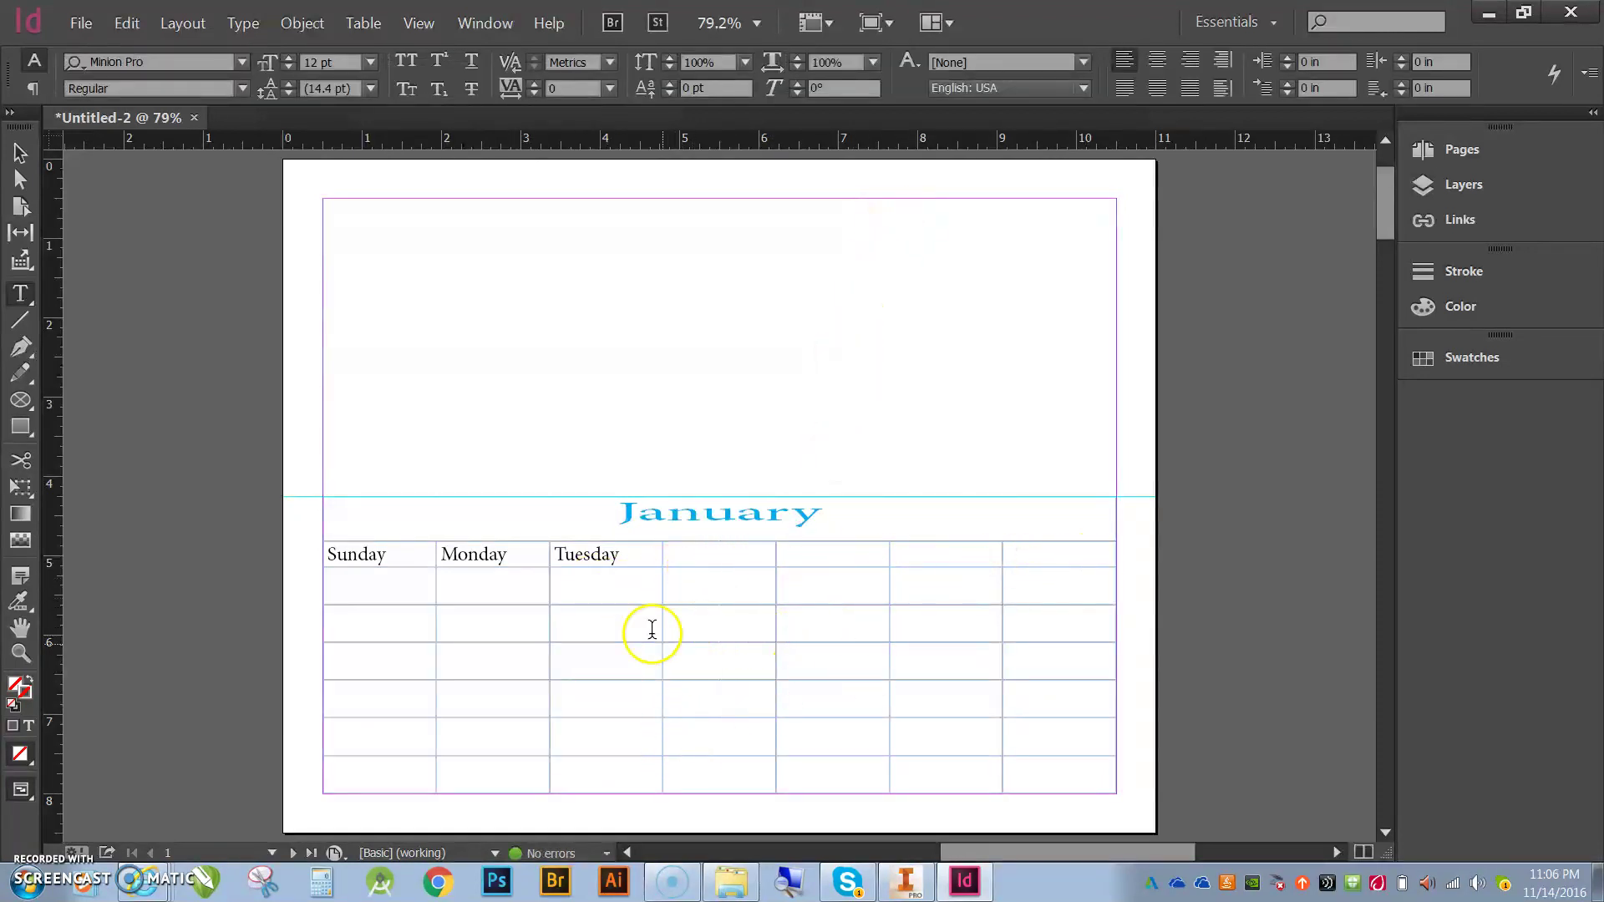
pyautogui.click(340, 593)
pyautogui.click(313, 596)
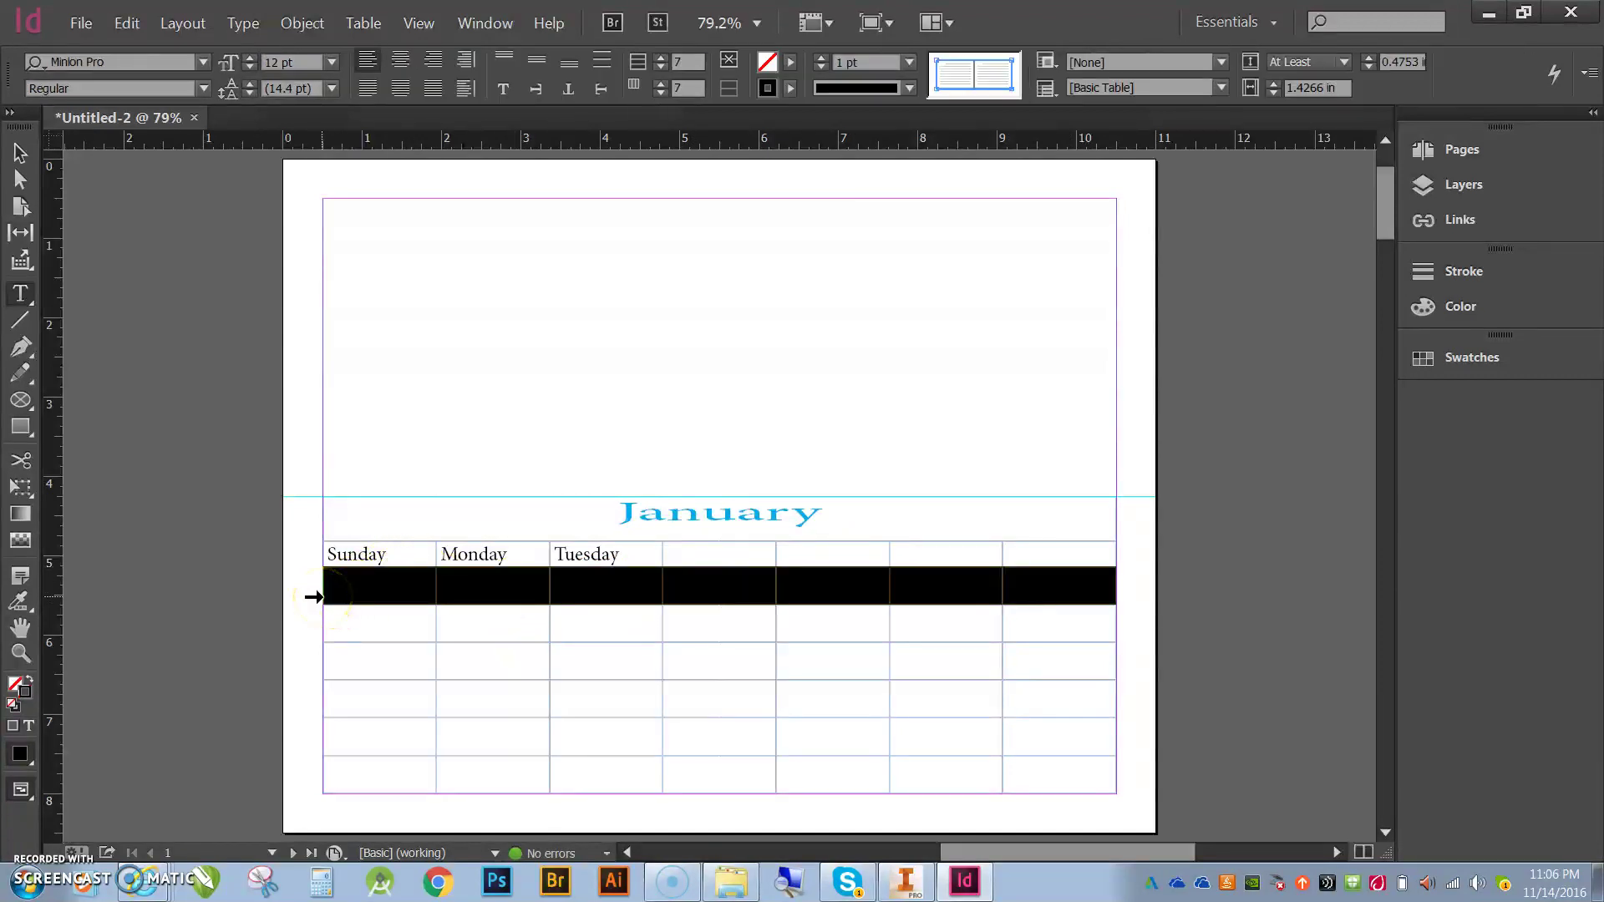
pyautogui.moveTo(347, 608); pyautogui.dragTo(730, 716)
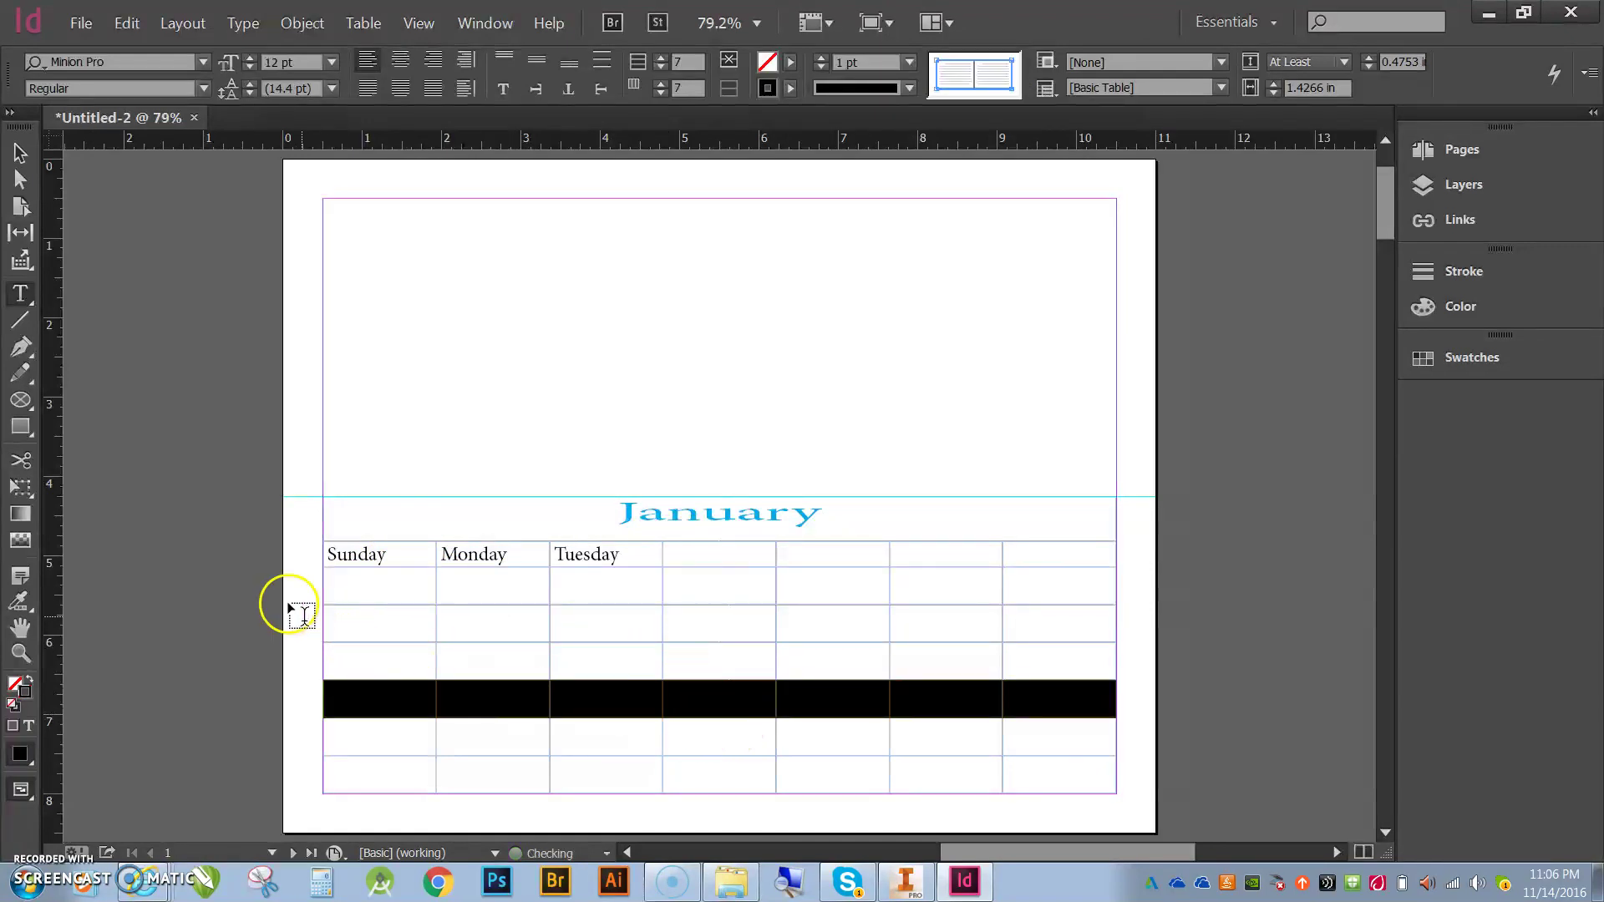
pyautogui.click(170, 451)
# - Set the stroke of all date cells below the weekday row to green C=75 M=5 Y=100 K=0 and increase its weight
pyautogui.moveTo(351, 594); pyautogui.dragTo(1051, 782)
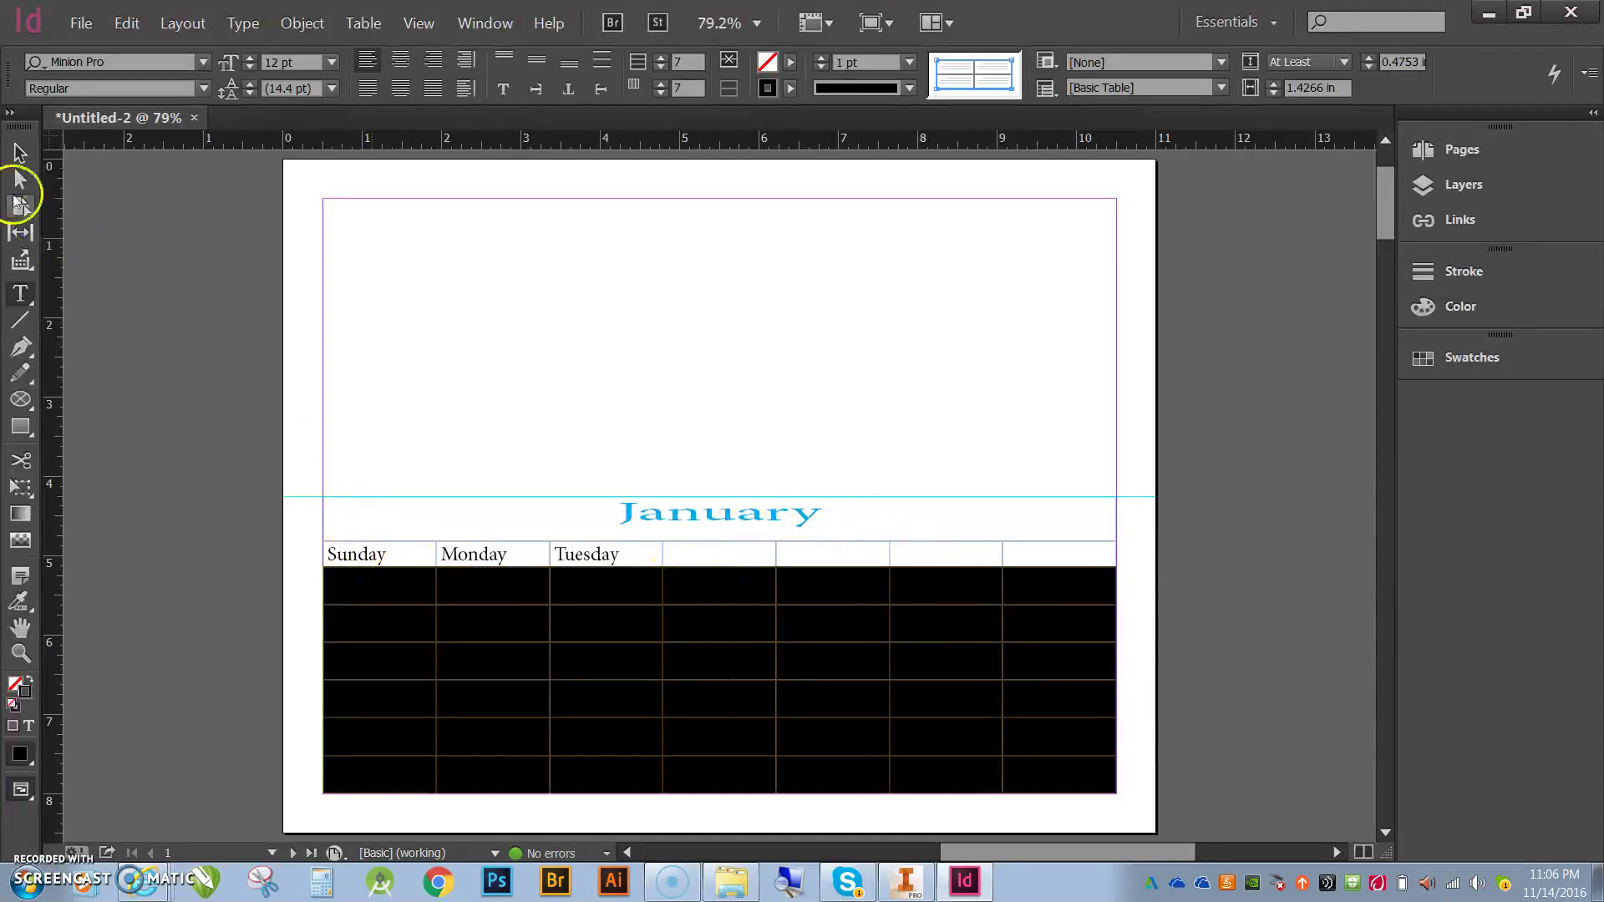
pyautogui.click(20, 152)
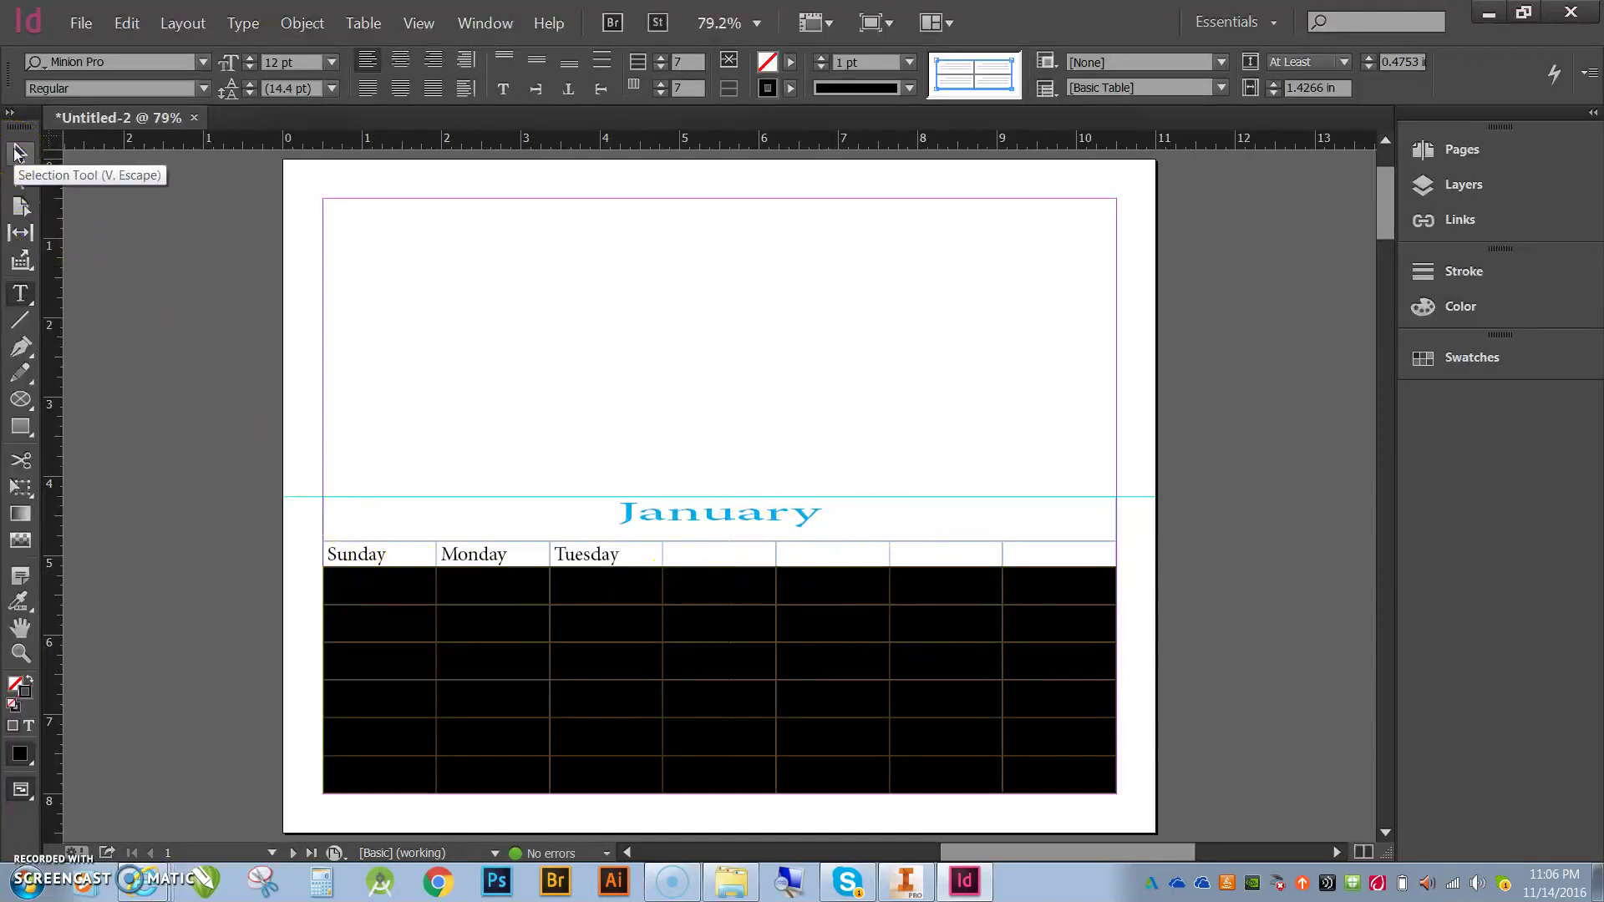
pyautogui.click(17, 176)
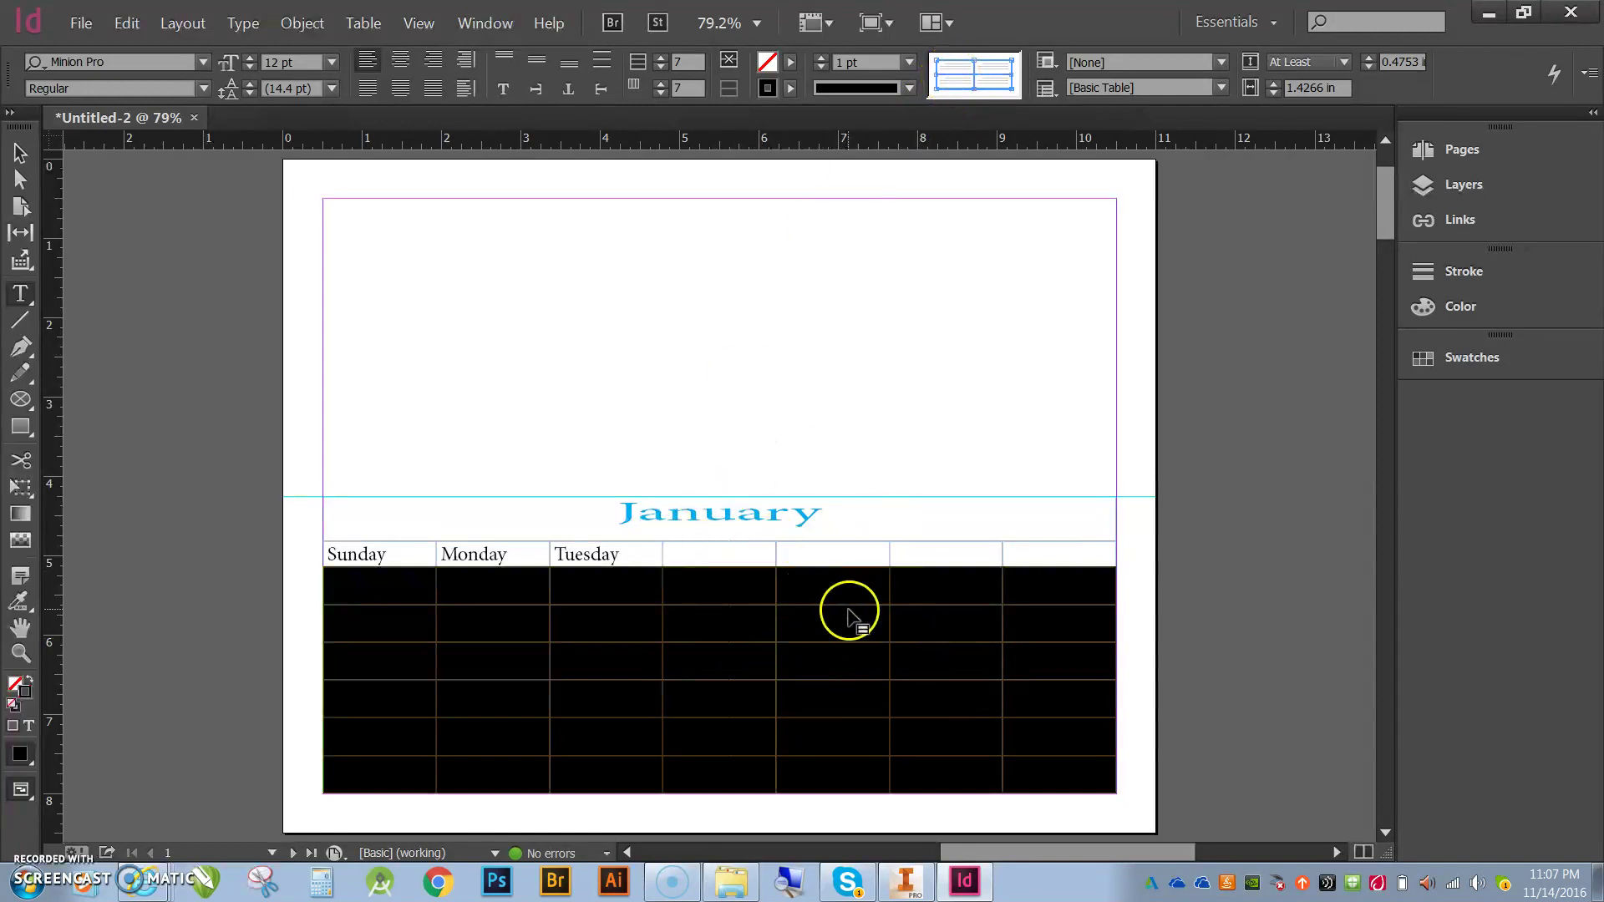
pyautogui.click(788, 88)
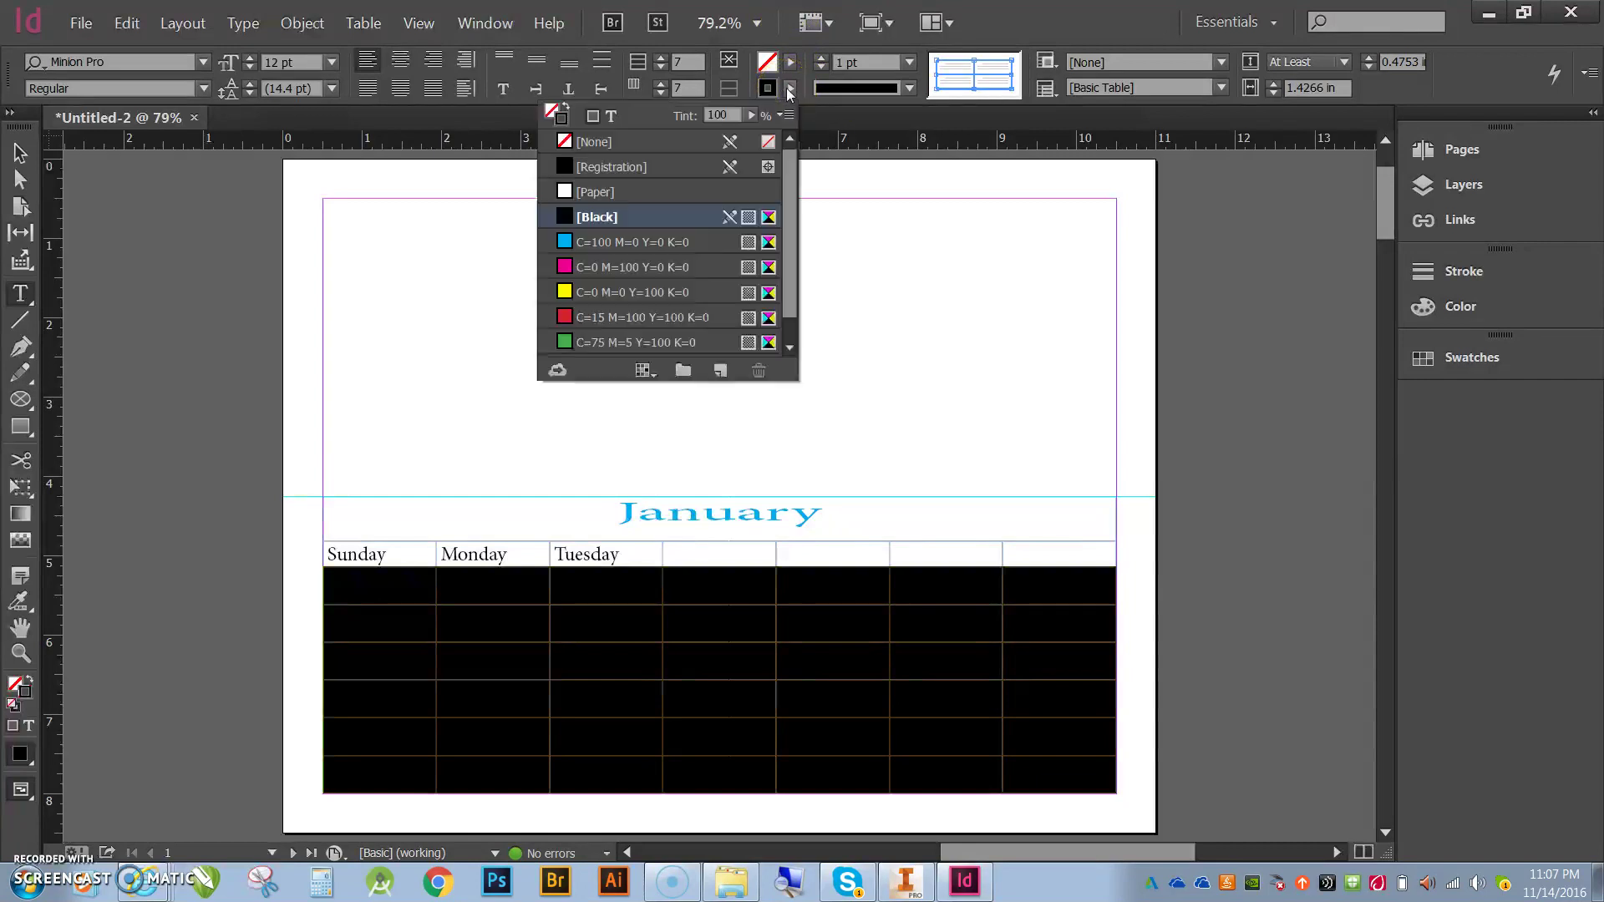
pyautogui.click(599, 342)
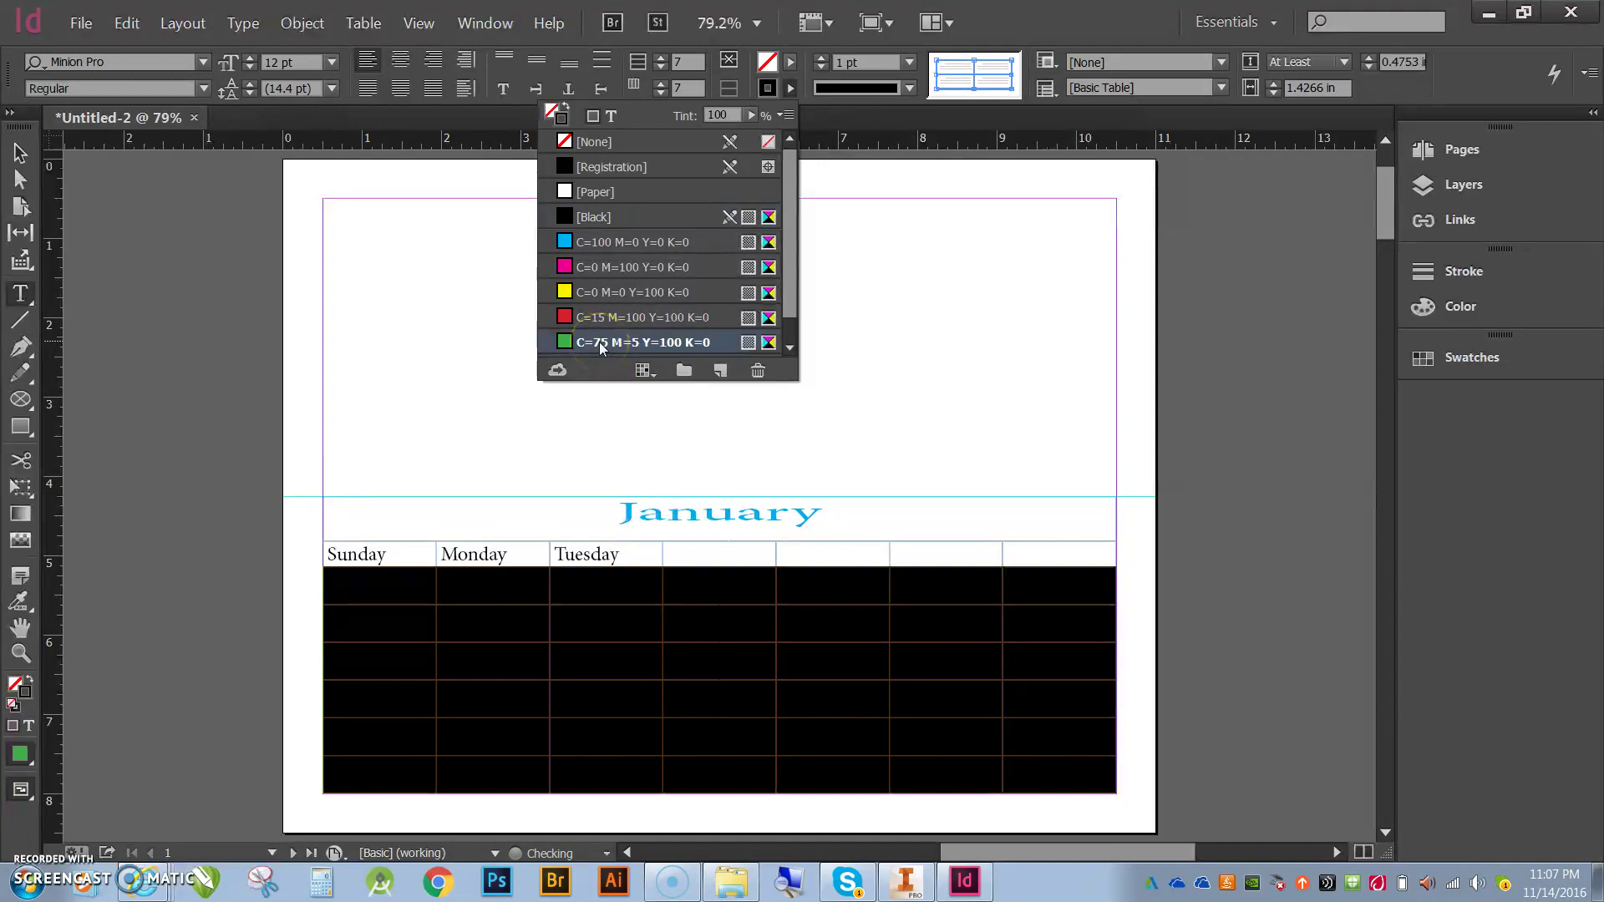
pyautogui.click(822, 60)
pyautogui.click(824, 315)
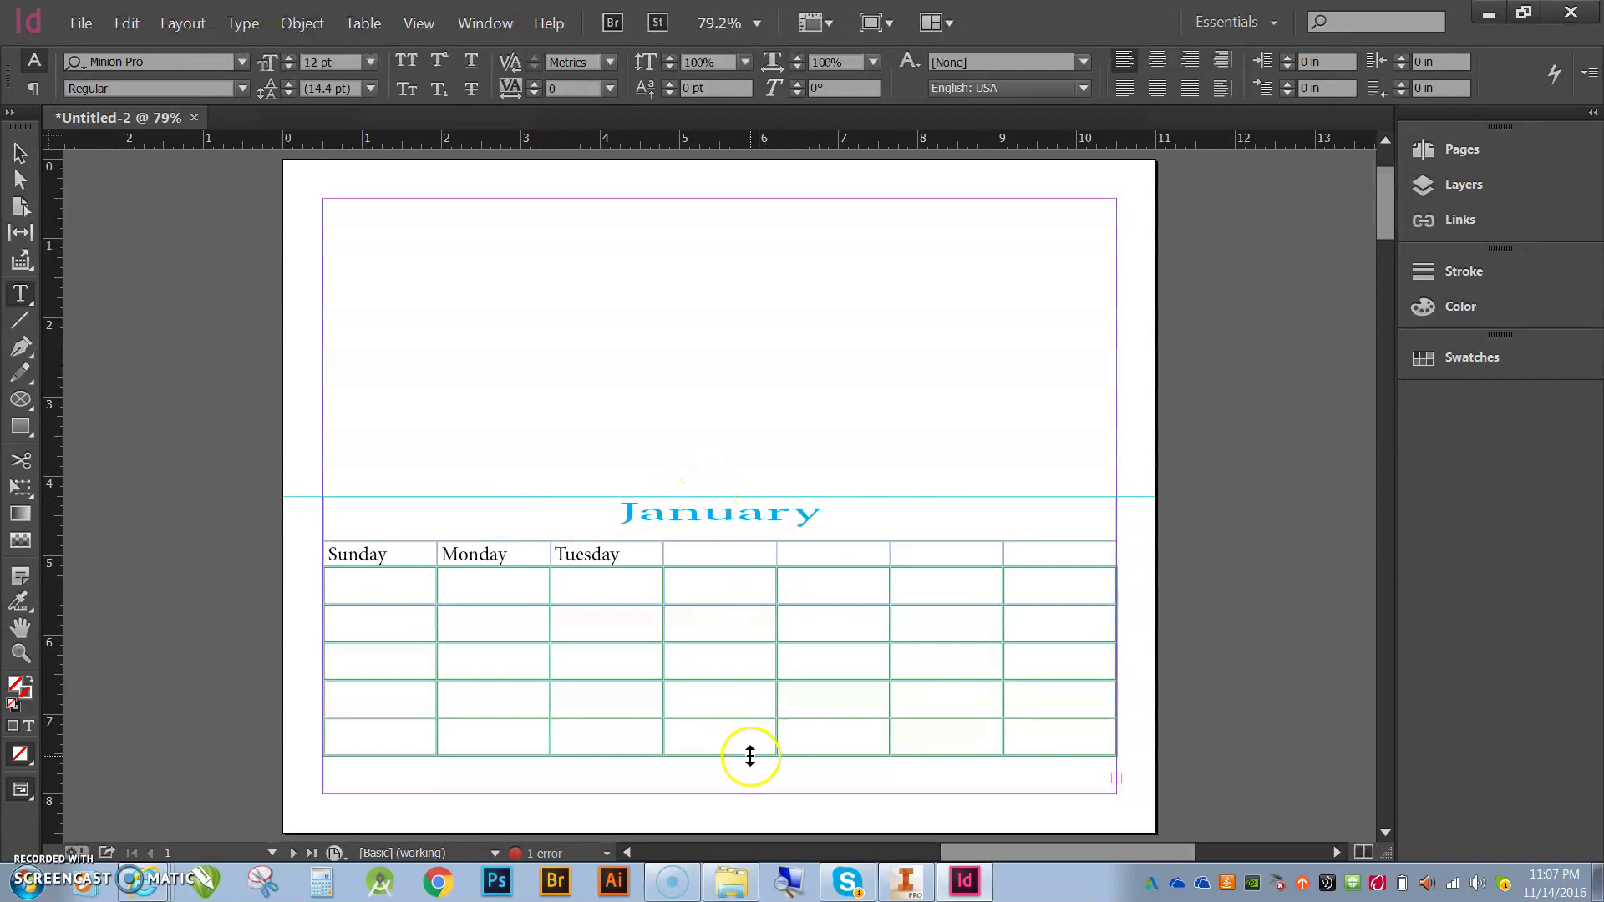
# - Try to extend the table's lower edge down to the bottom margin, and undo the change
pyautogui.moveTo(750, 756); pyautogui.dragTo(750, 792)
pyautogui.hotkey('ctrl', 'z')
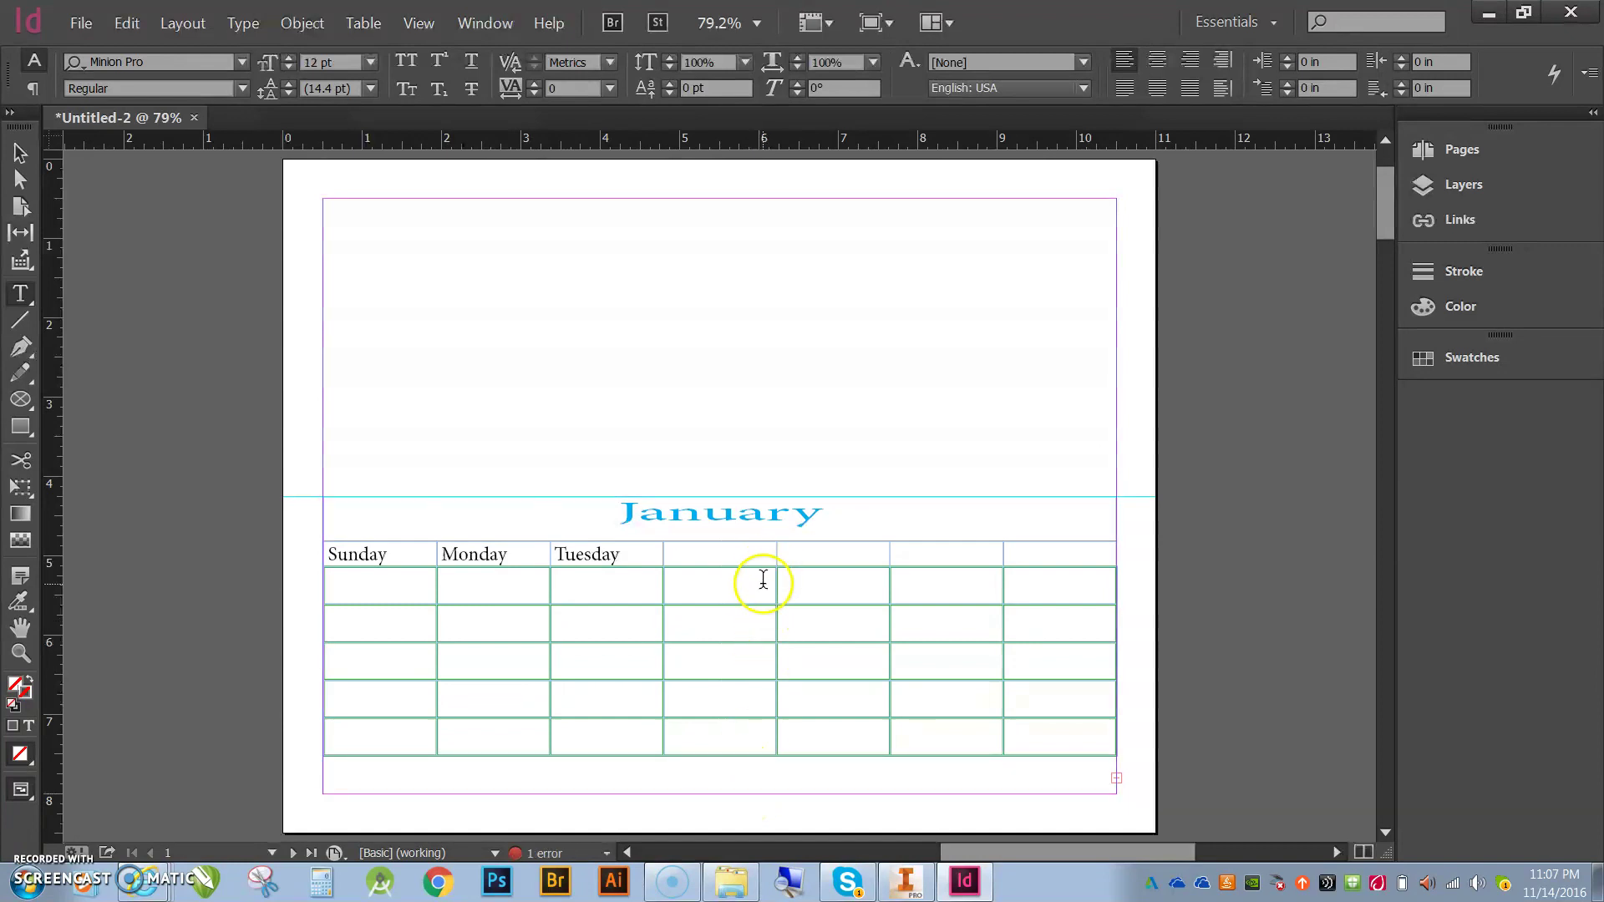
pyautogui.click(753, 548)
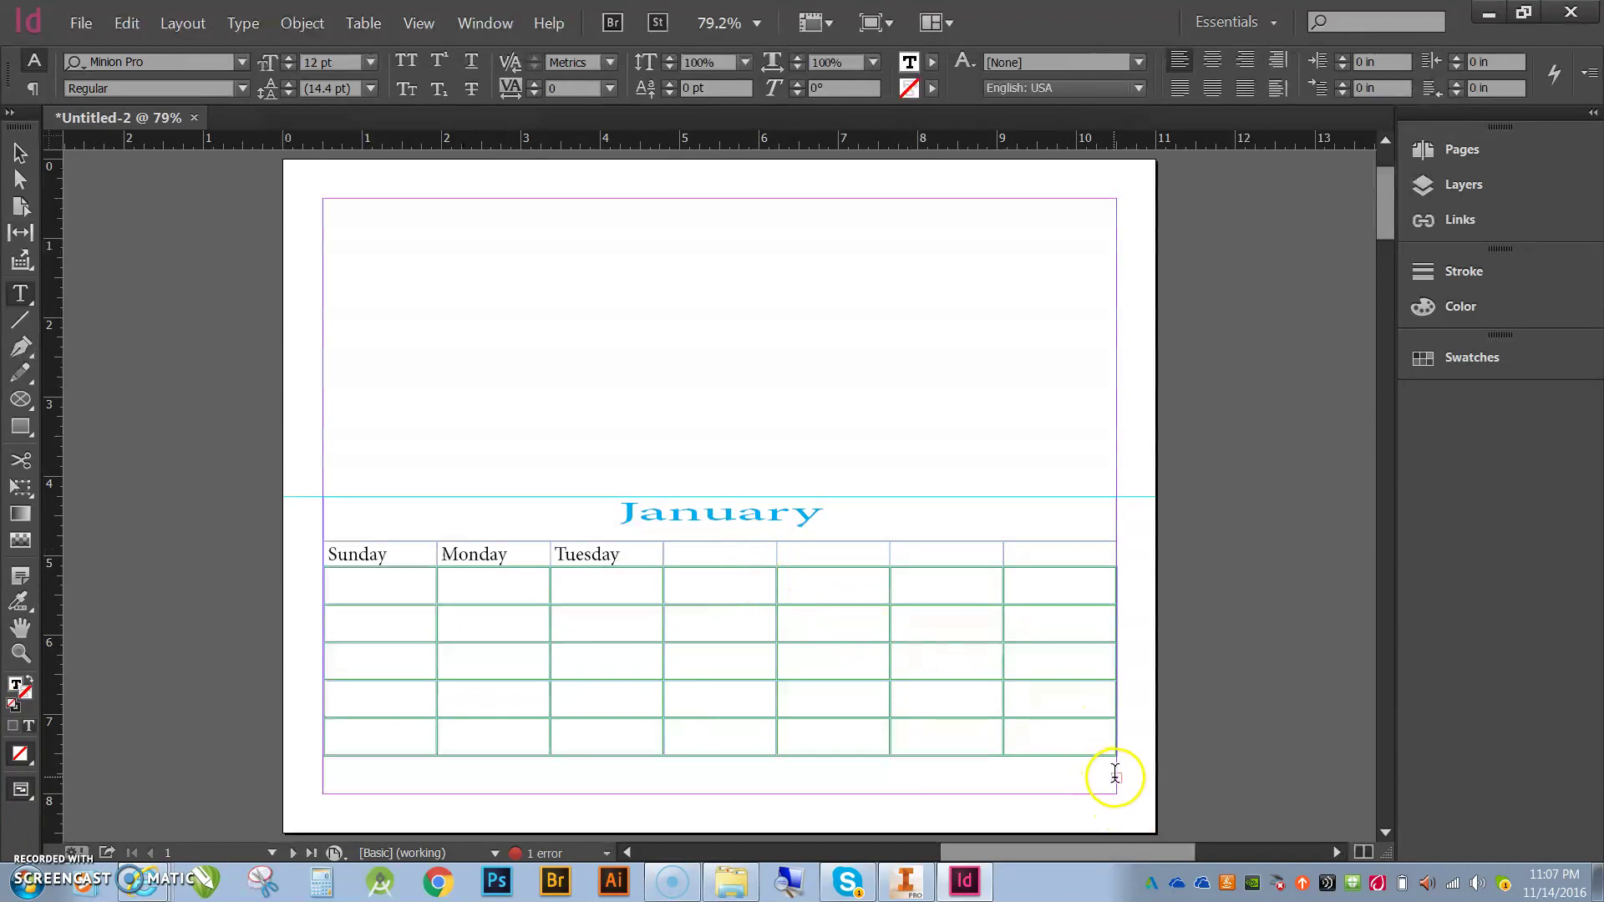
pyautogui.moveTo(1115, 775); pyautogui.dragTo(1122, 786)
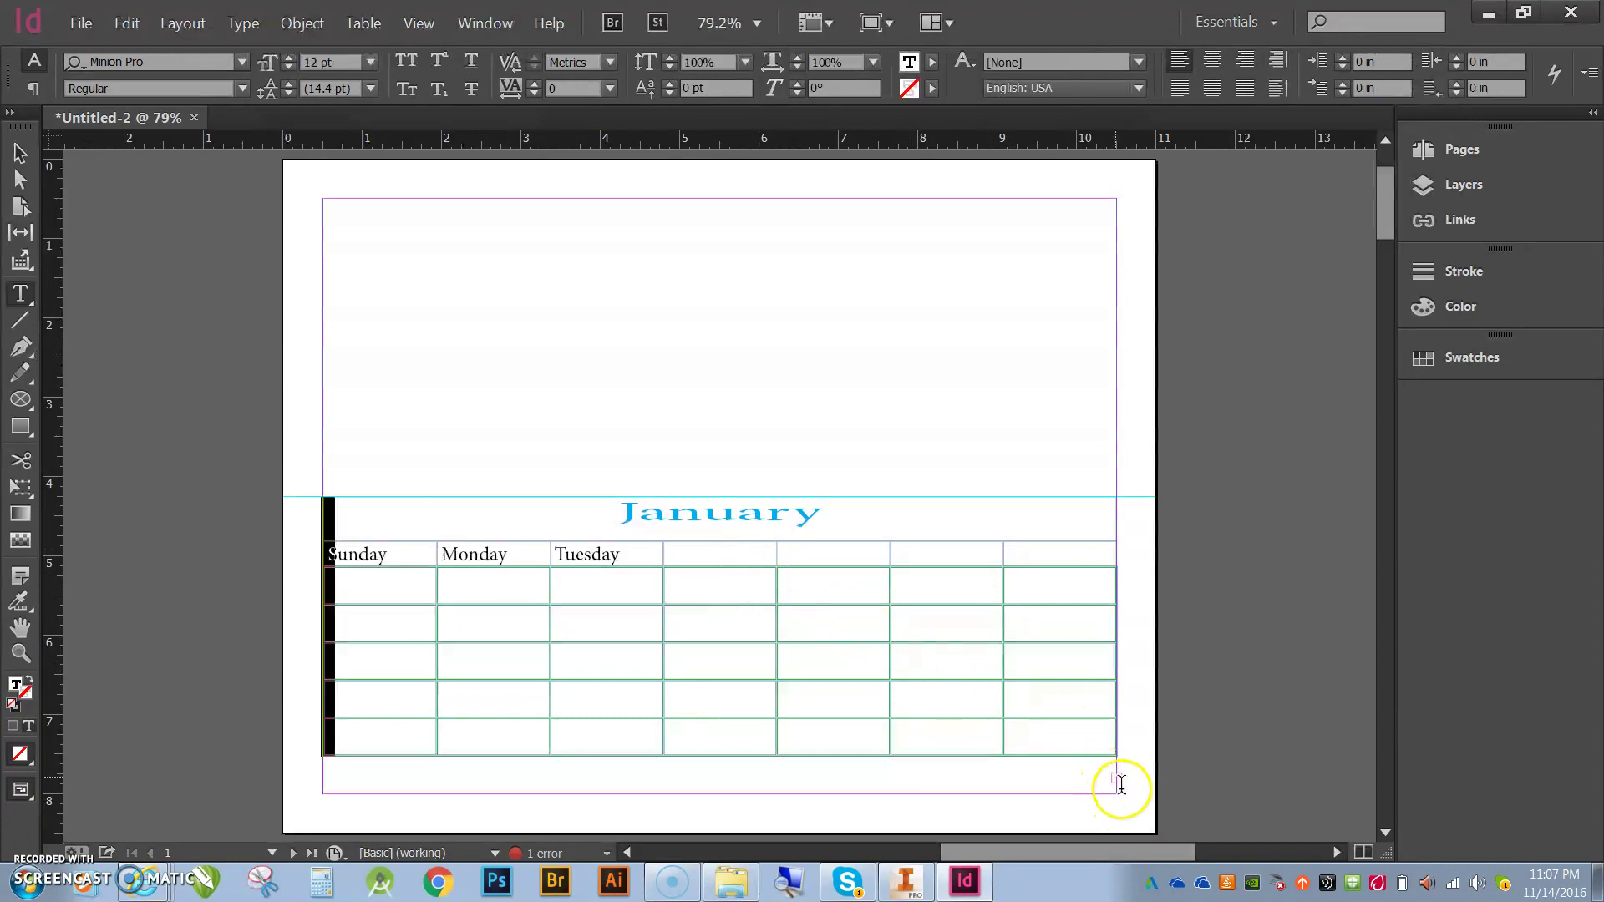
pyautogui.click(902, 359)
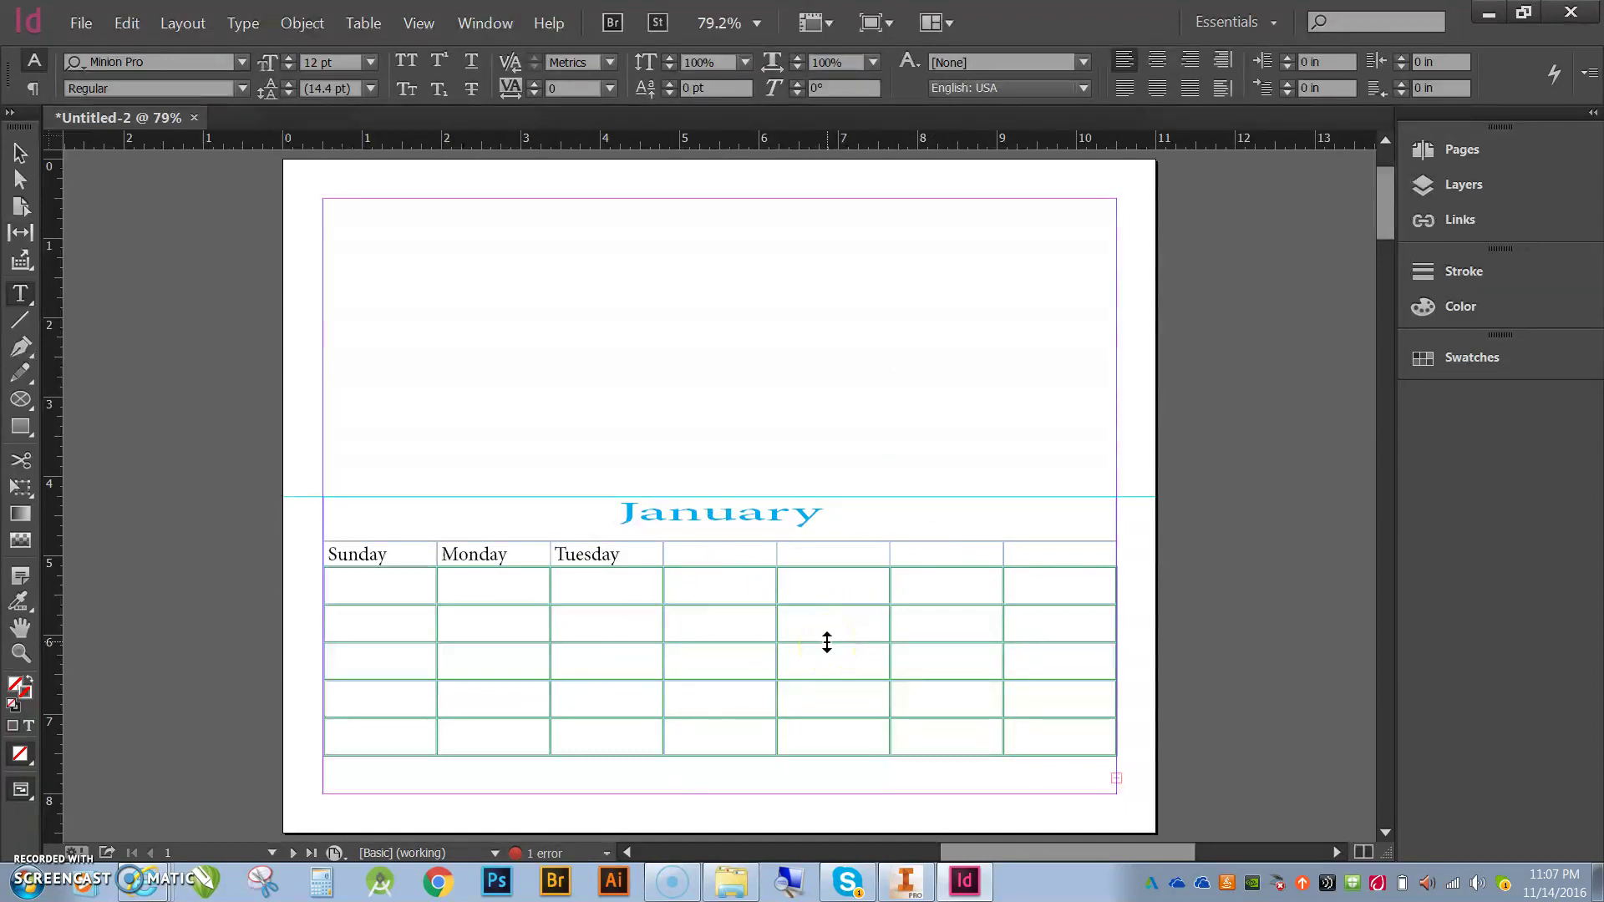
# - Draw a 10 in by 3.75 in rectangle frame filling the area between the top margin and the centre guide
pyautogui.click(28, 408)
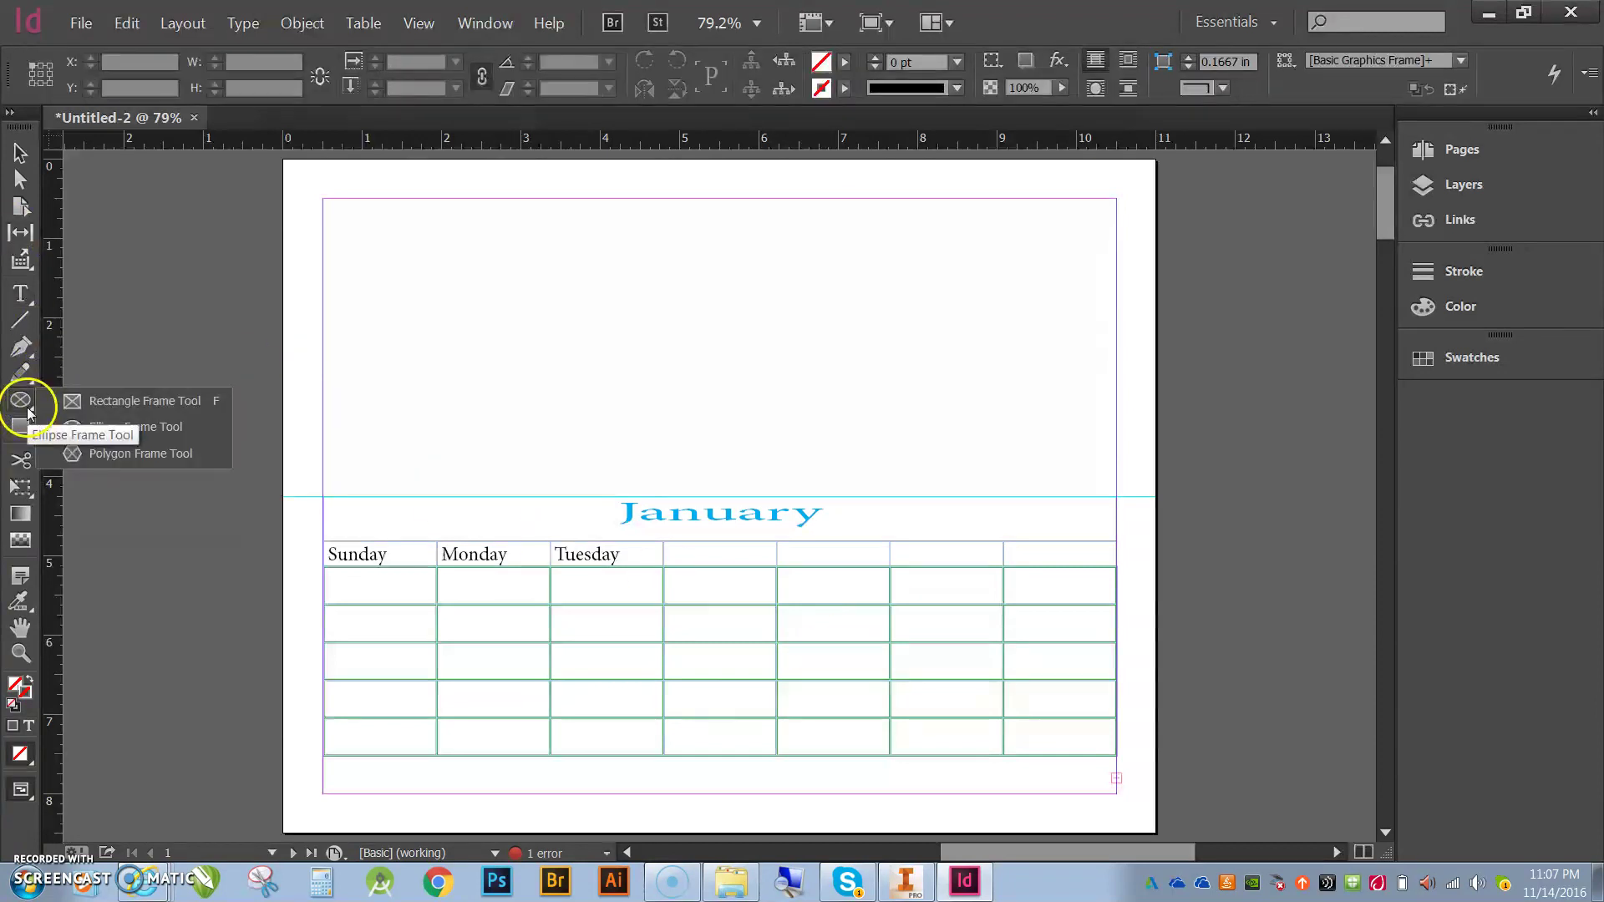
pyautogui.click(109, 402)
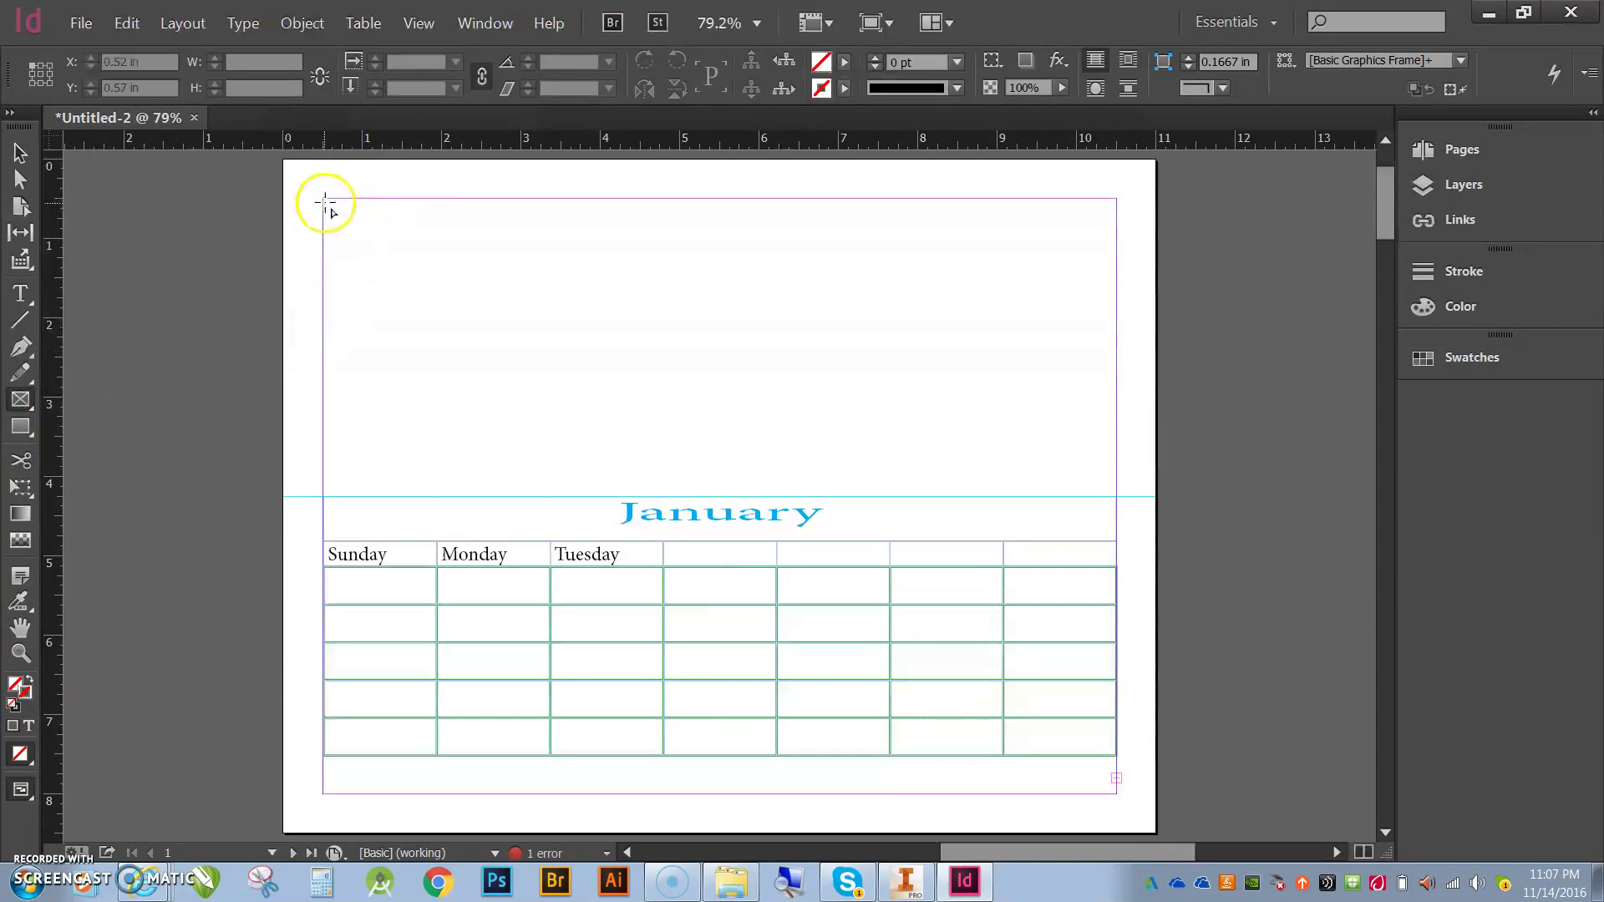
pyautogui.moveTo(324, 199); pyautogui.dragTo(637, 337)
pyautogui.moveTo(839, 443); pyautogui.dragTo(1116, 498)
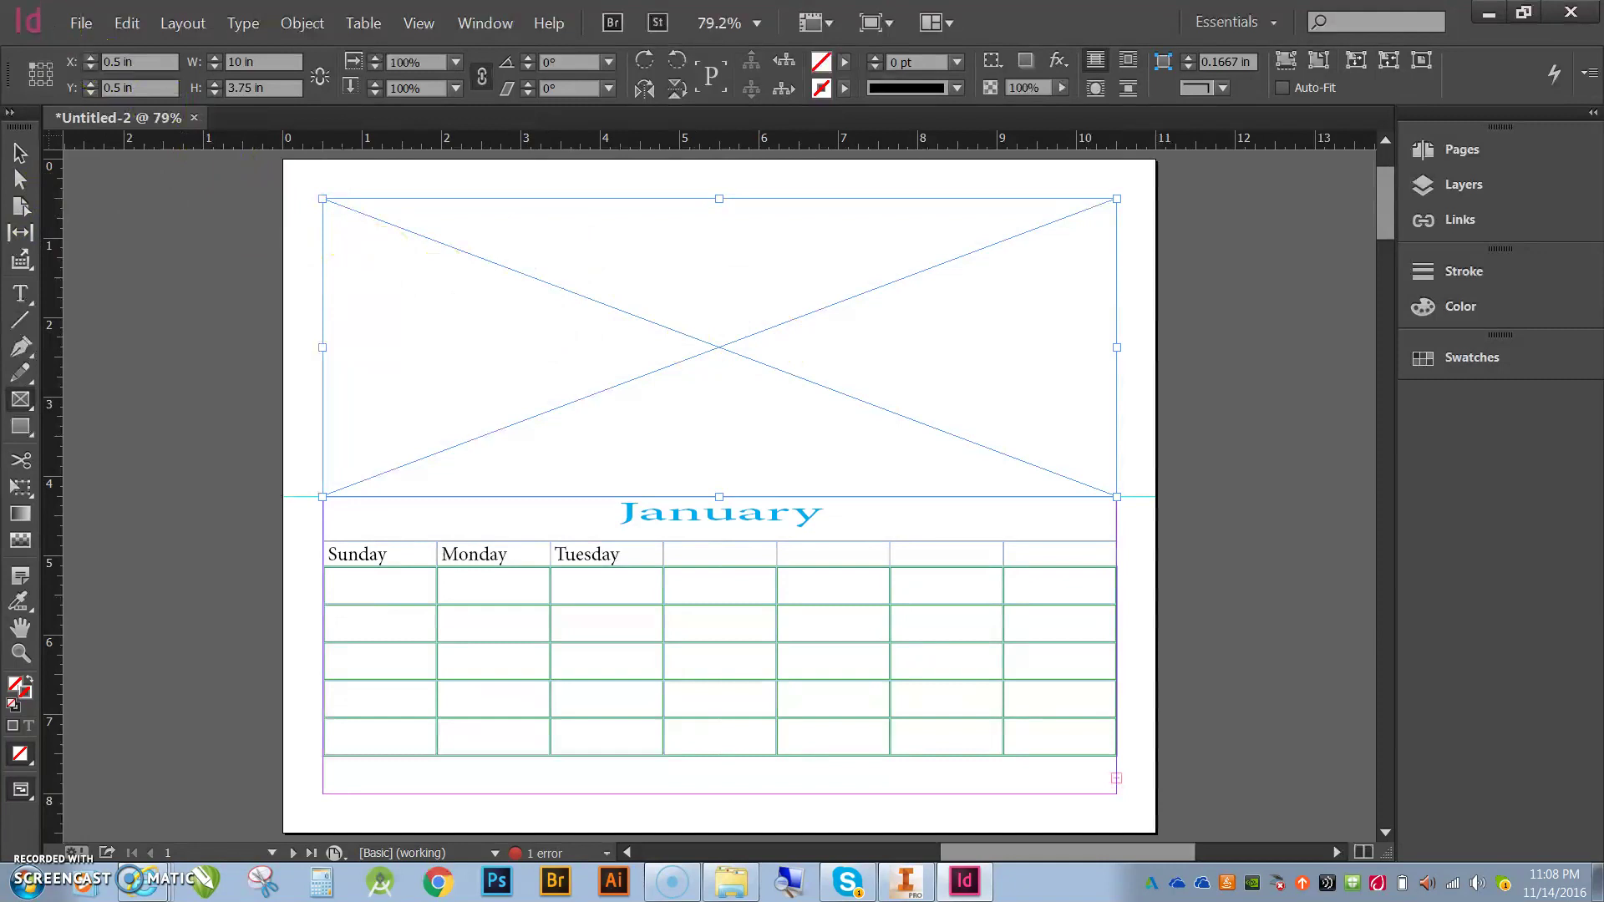
# - Place the football team picture b9916b834cb0180cd3983a8e47183cda.jpg from the Pictures library into the frame above the calendar
pyautogui.click(96, 25)
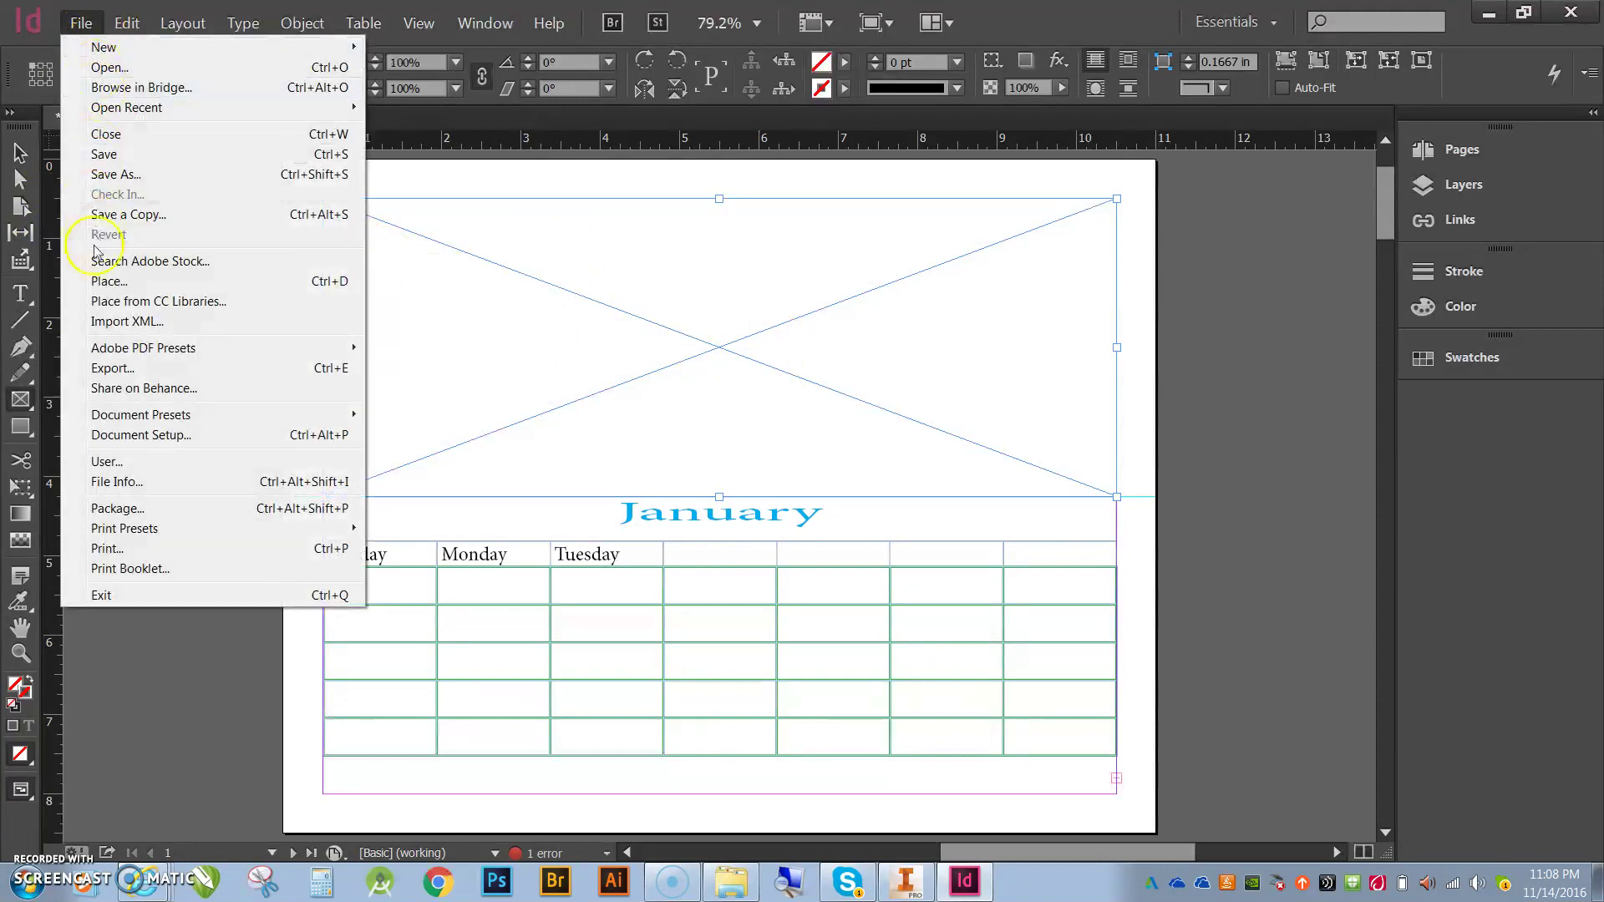
pyautogui.click(125, 277)
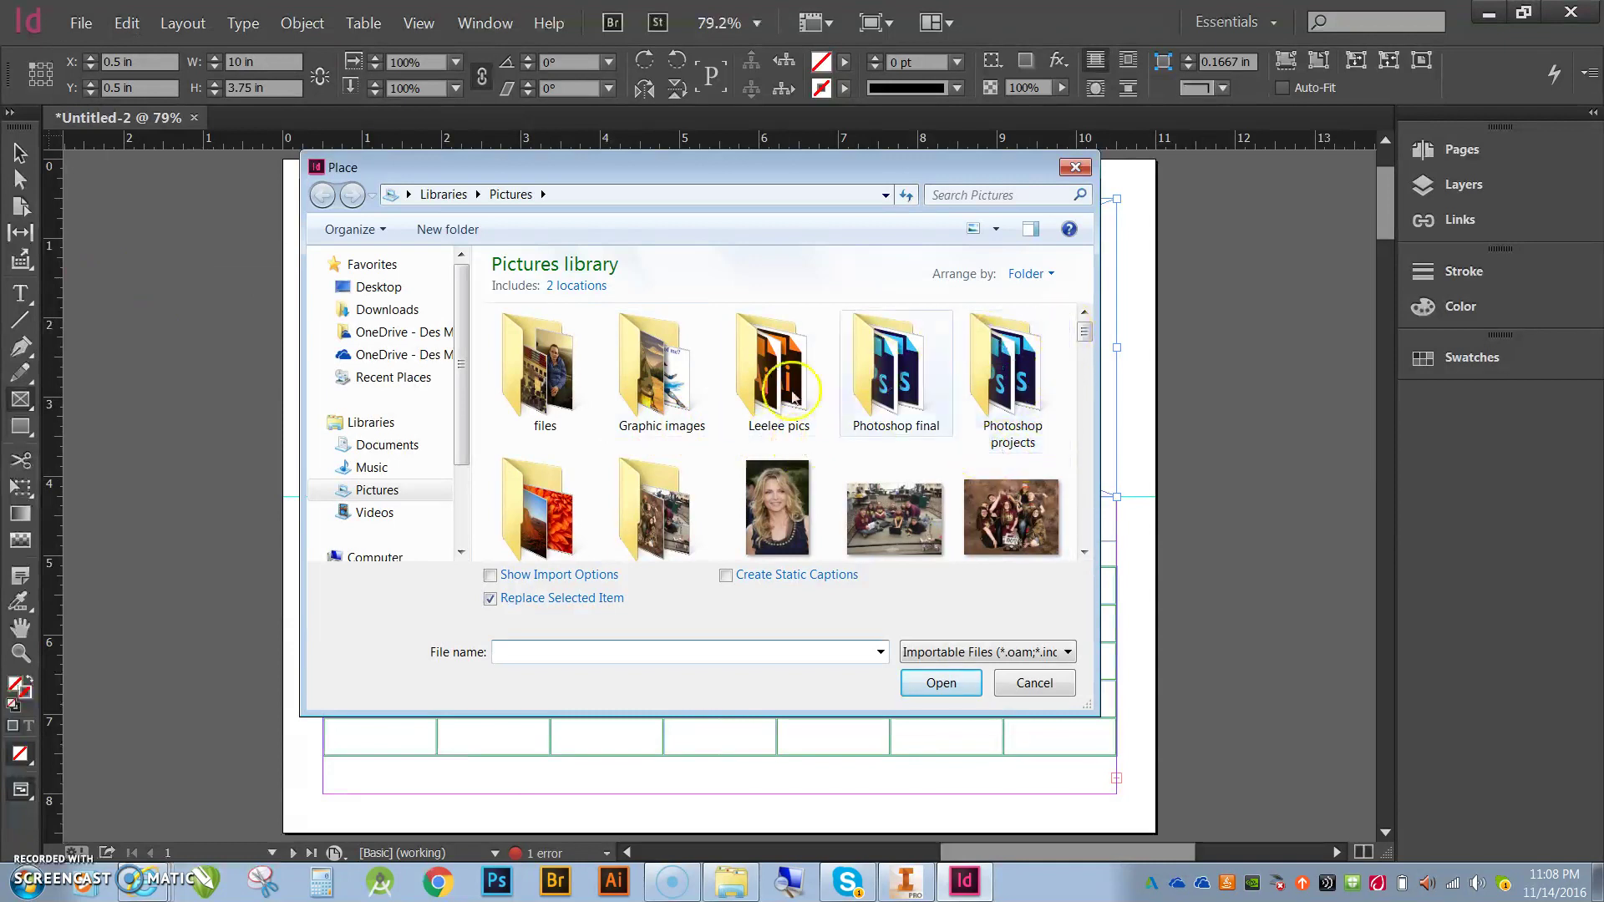
pyautogui.click(1084, 552)
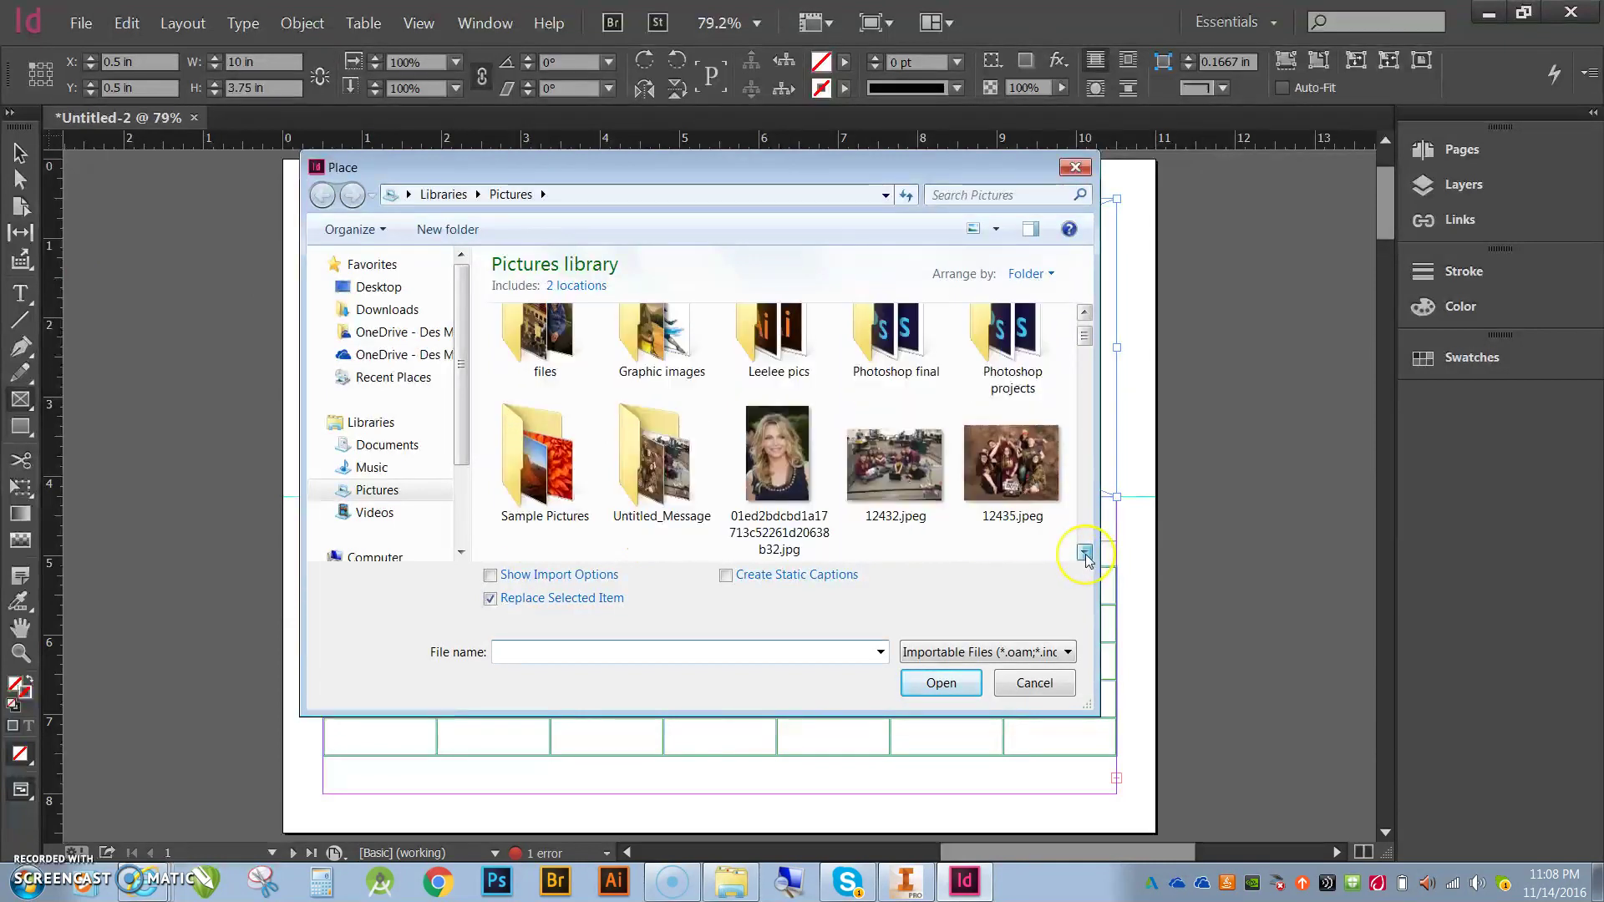
pyautogui.click(1084, 552)
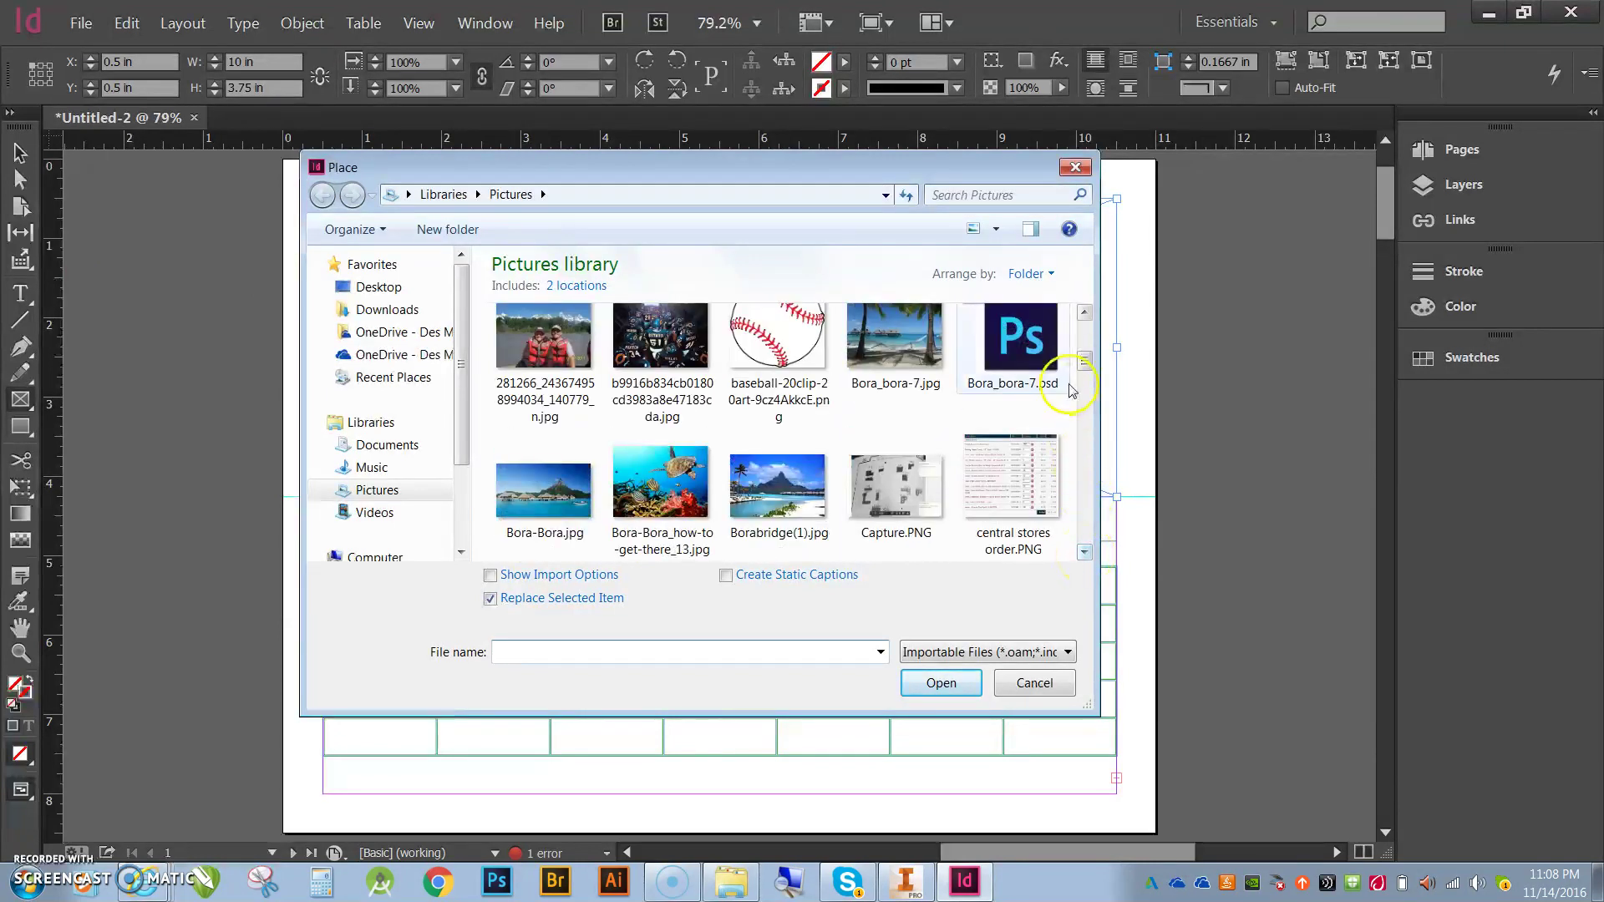
pyautogui.moveTo(1085, 359); pyautogui.dragTo(1084, 389)
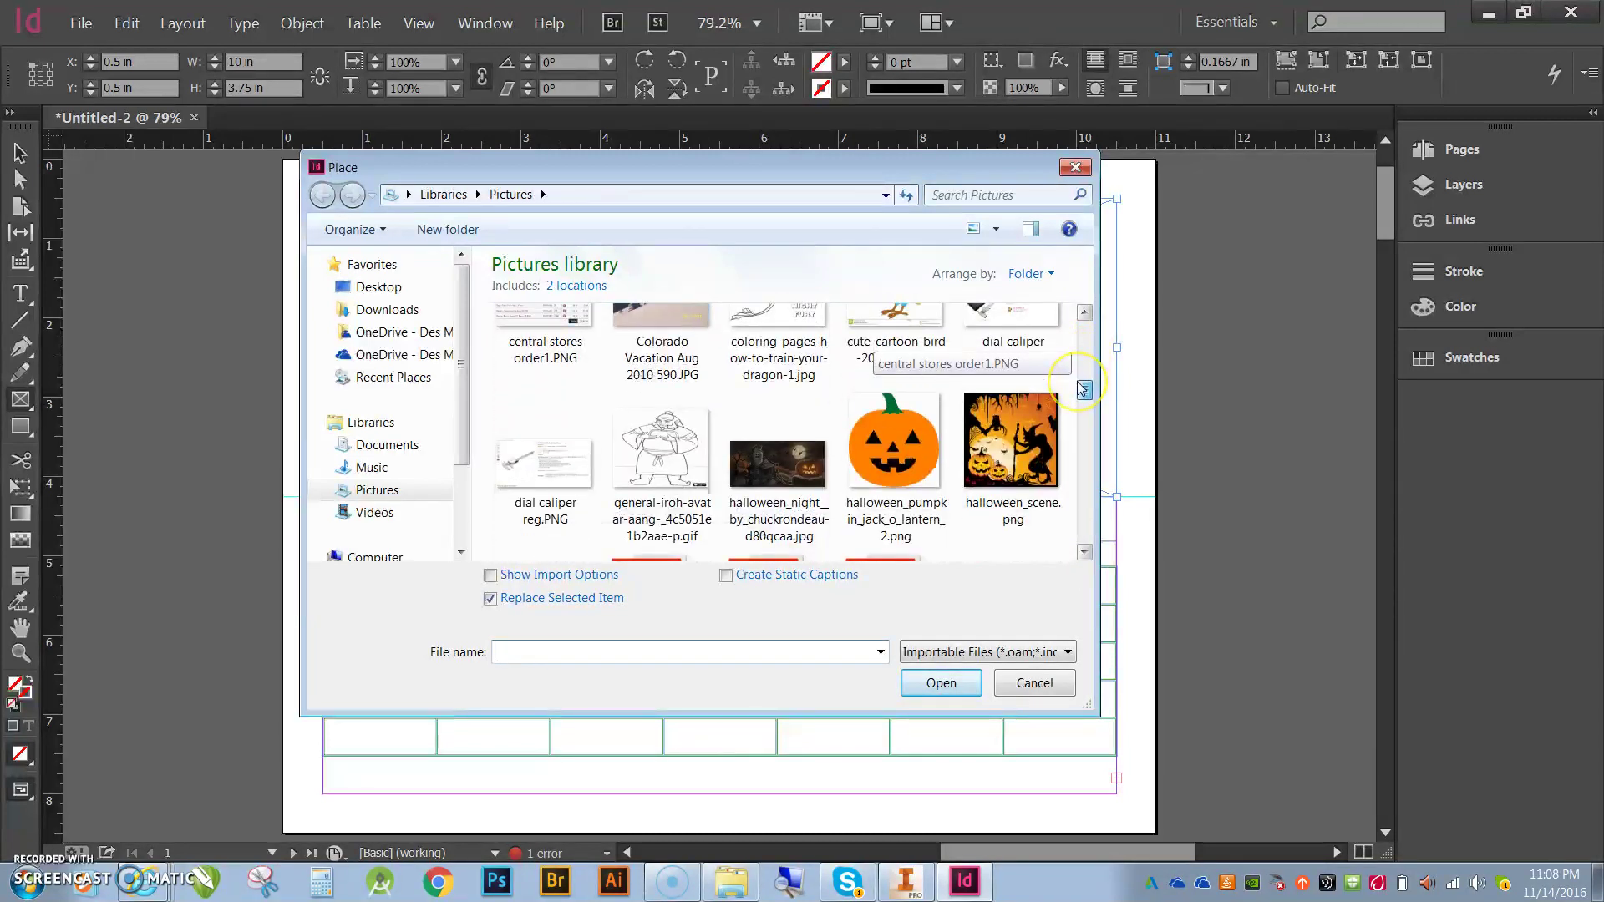
pyautogui.click(1084, 553)
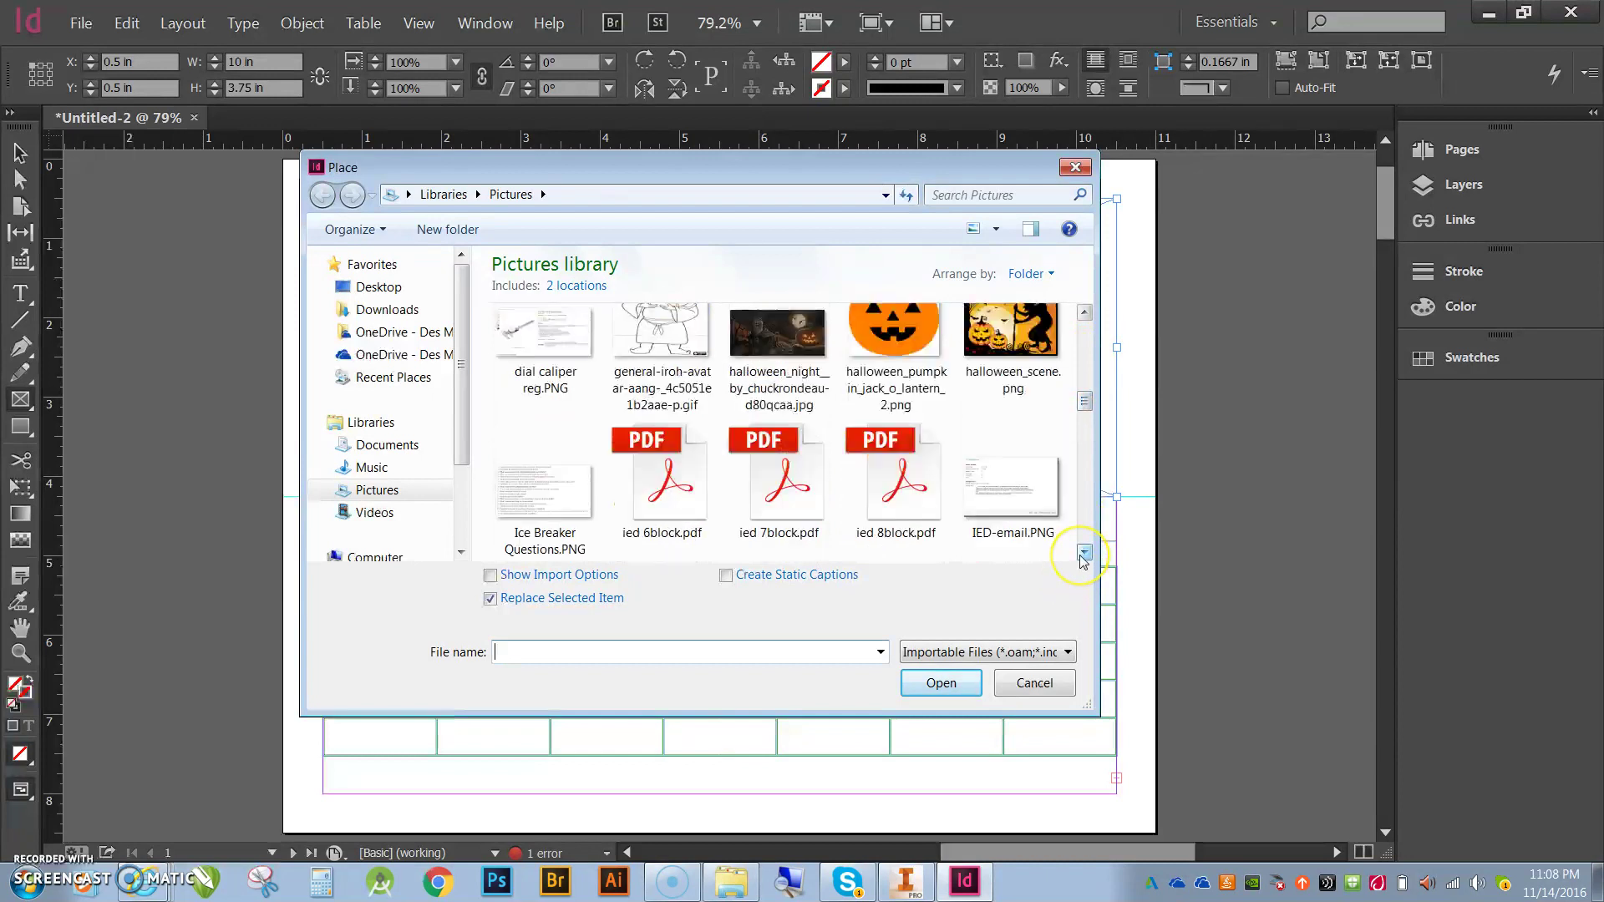
pyautogui.click(1084, 552)
pyautogui.click(1084, 552)
pyautogui.click(1084, 552)
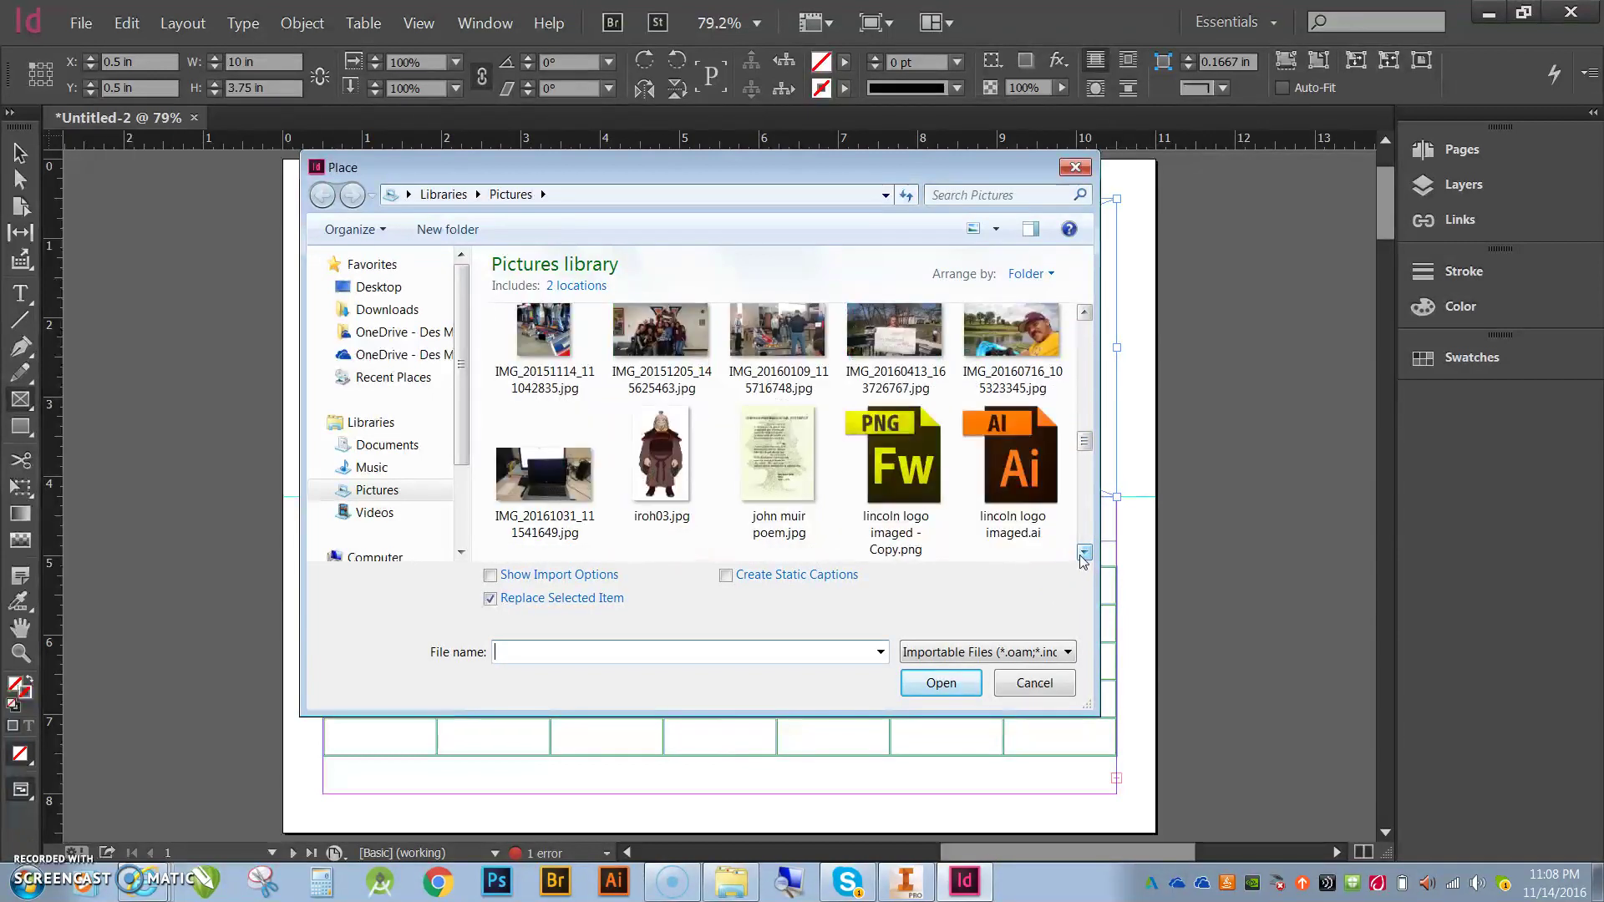
pyautogui.click(1085, 552)
pyautogui.click(1084, 552)
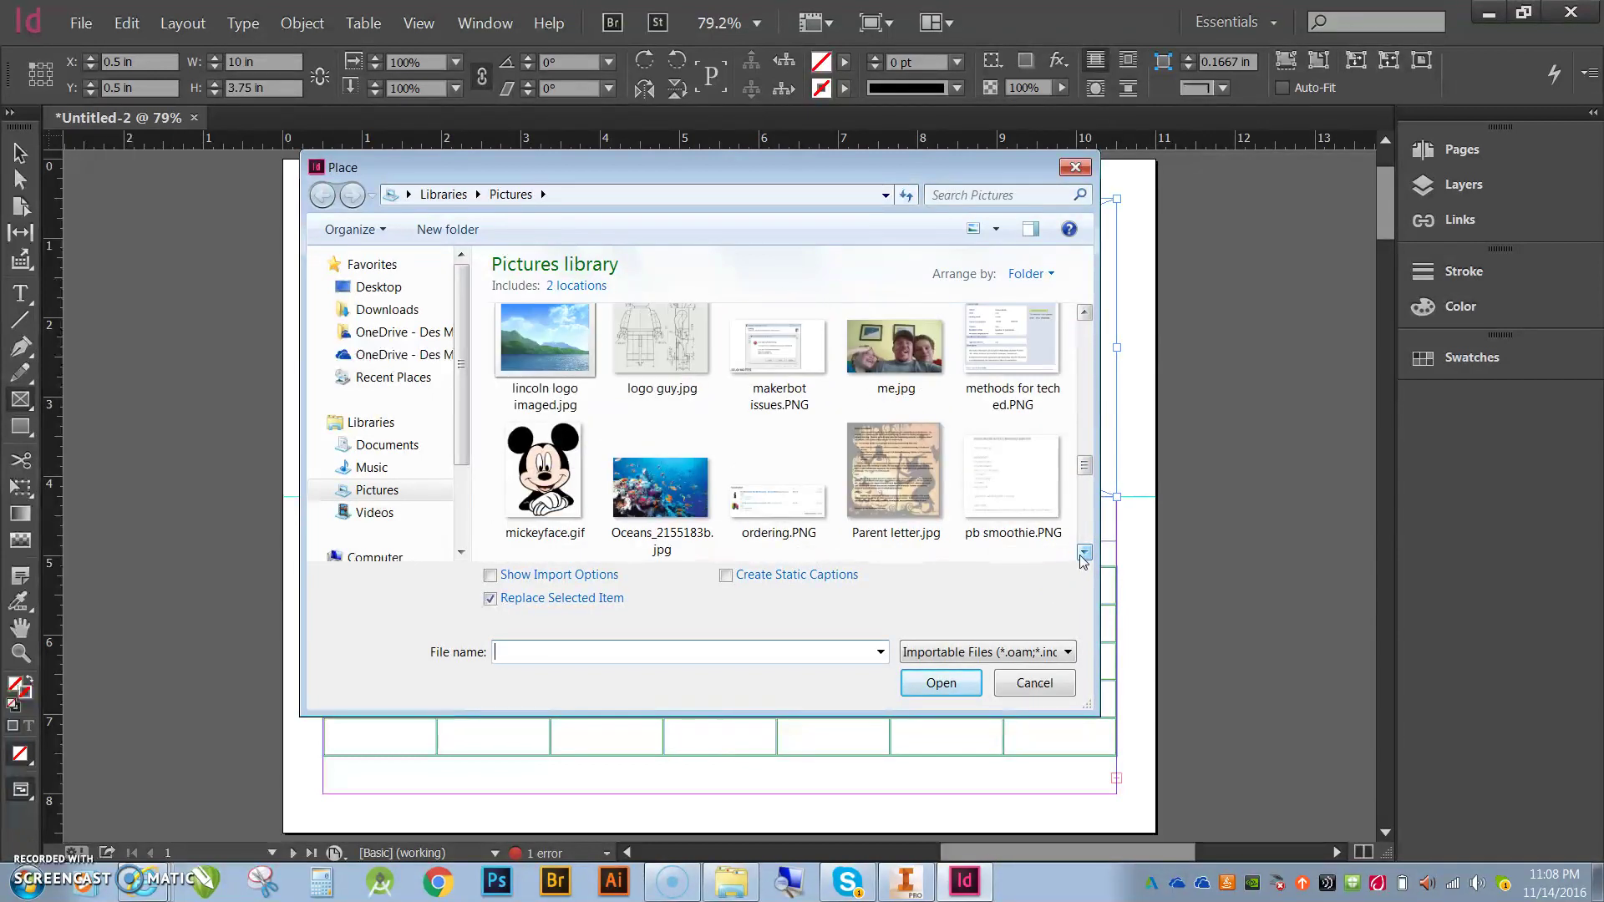
pyautogui.moveTo(1083, 473)
pyautogui.mouseDown()
pyautogui.moveTo(1073, 552)
pyautogui.moveTo(1063, 372)
pyautogui.mouseUp()
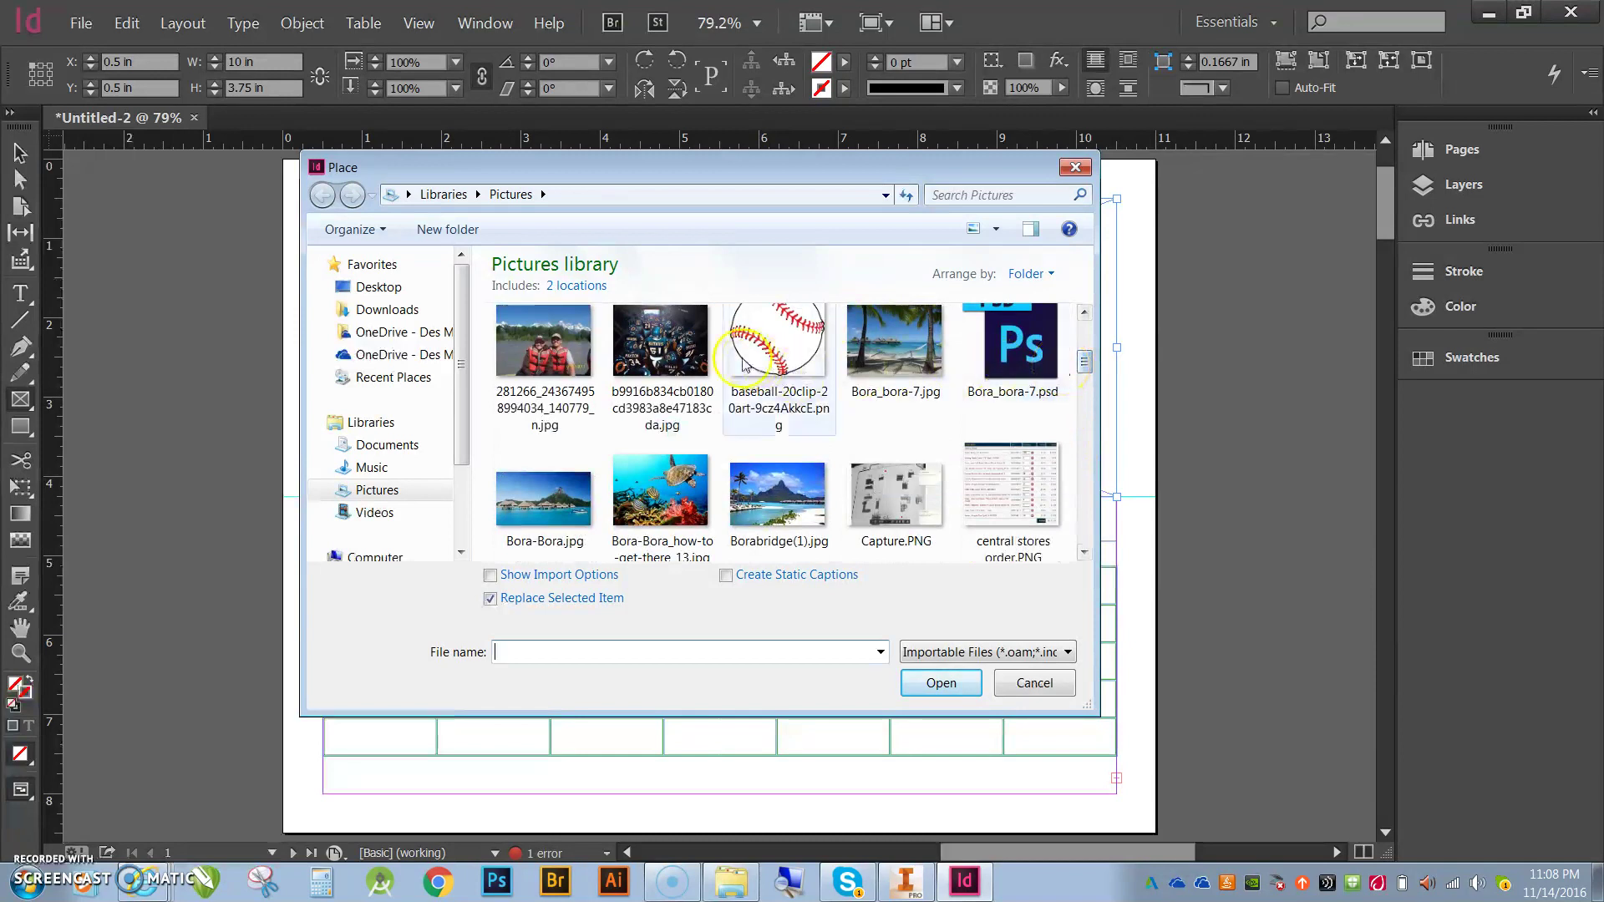
pyautogui.click(657, 348)
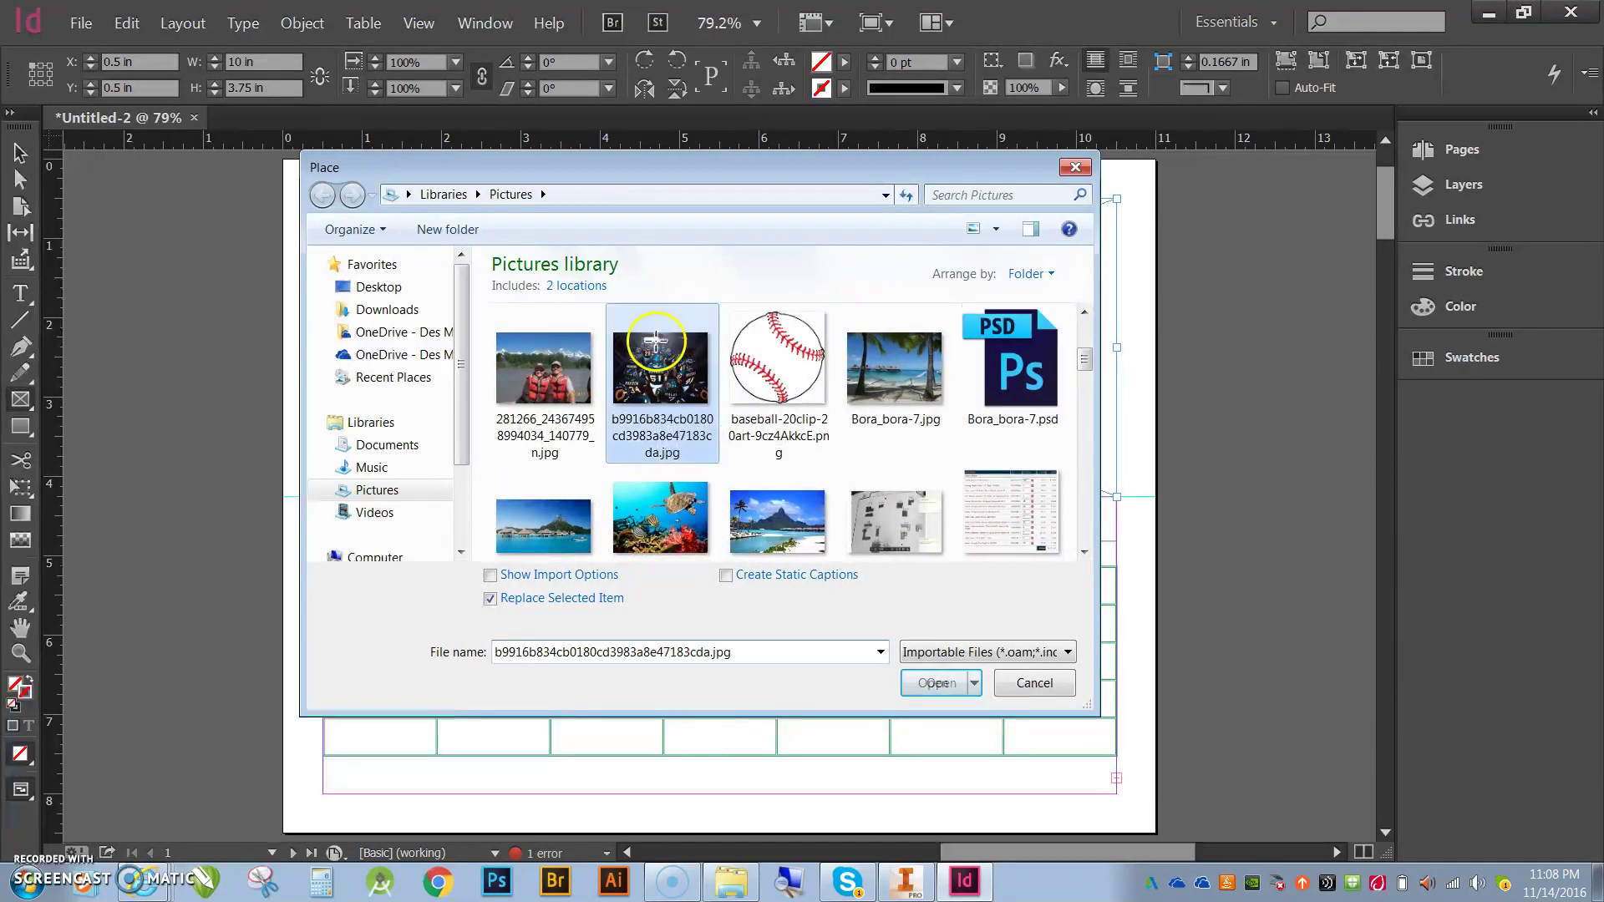
pyautogui.doubleClick(656, 342)
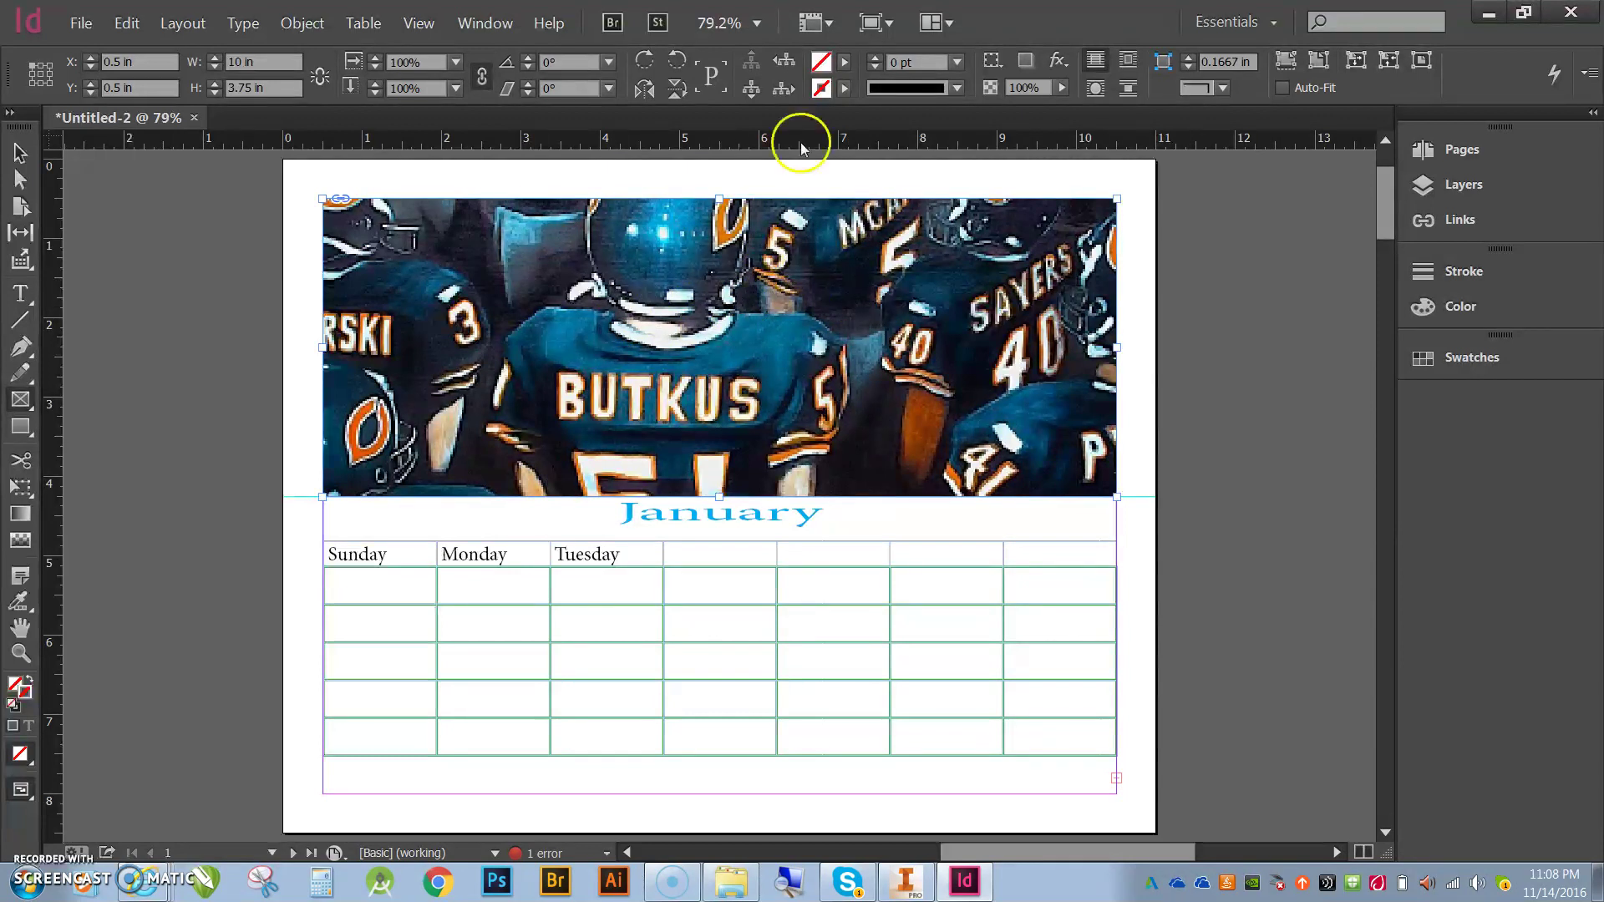
# - Fit the football picture's content to its frame and reduce its opacity to 71%
pyautogui.click(1284, 66)
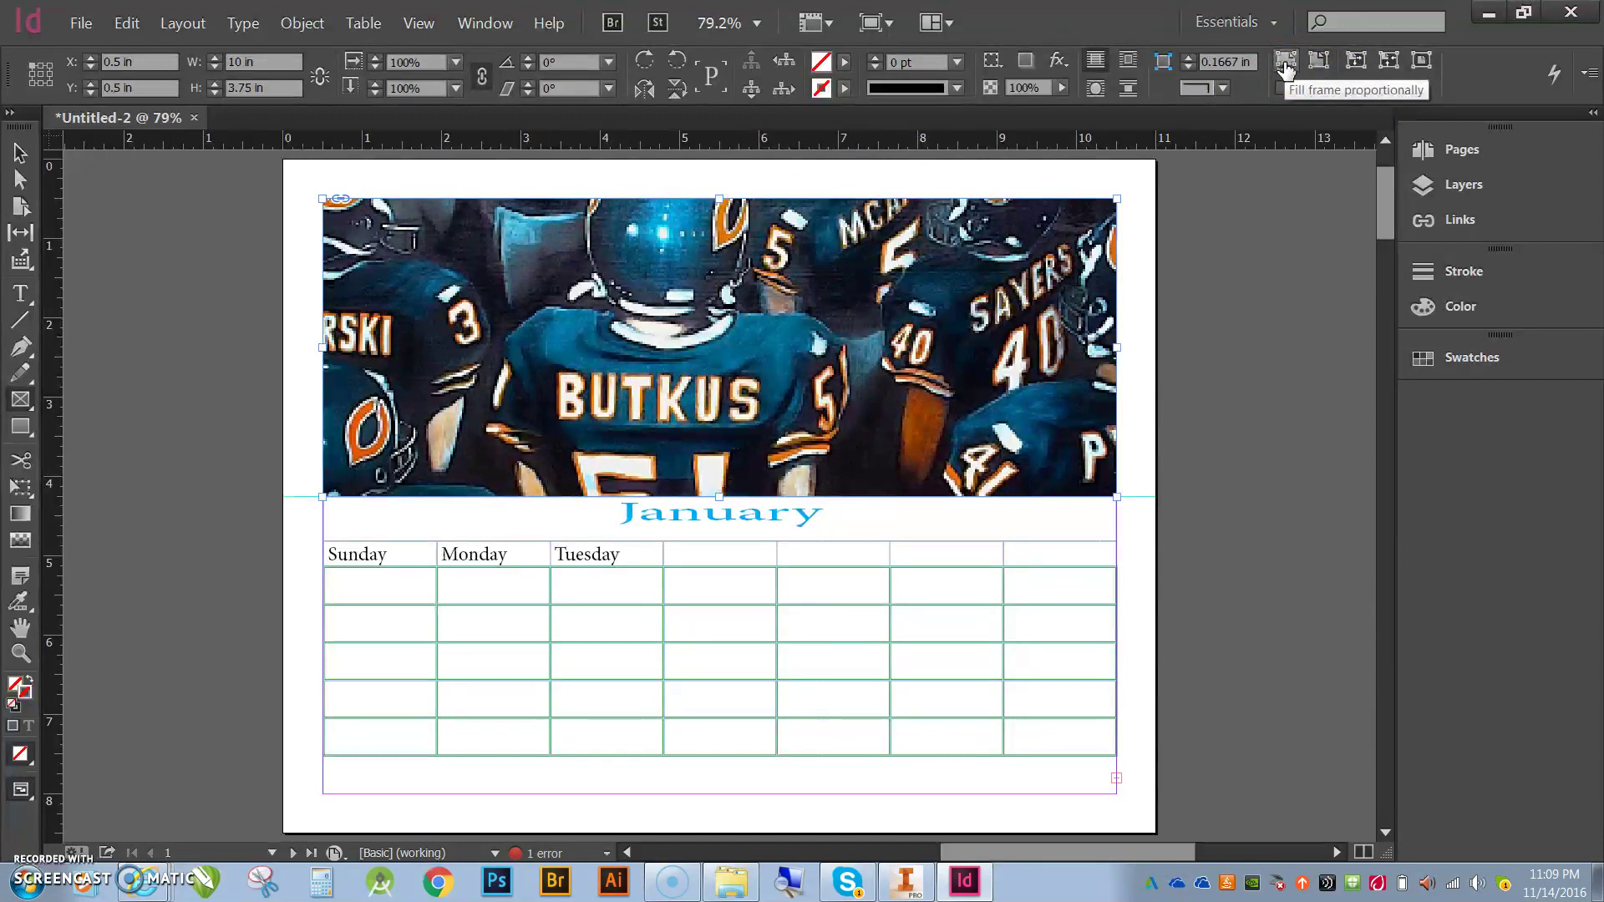
pyautogui.click(1317, 62)
pyautogui.click(1357, 61)
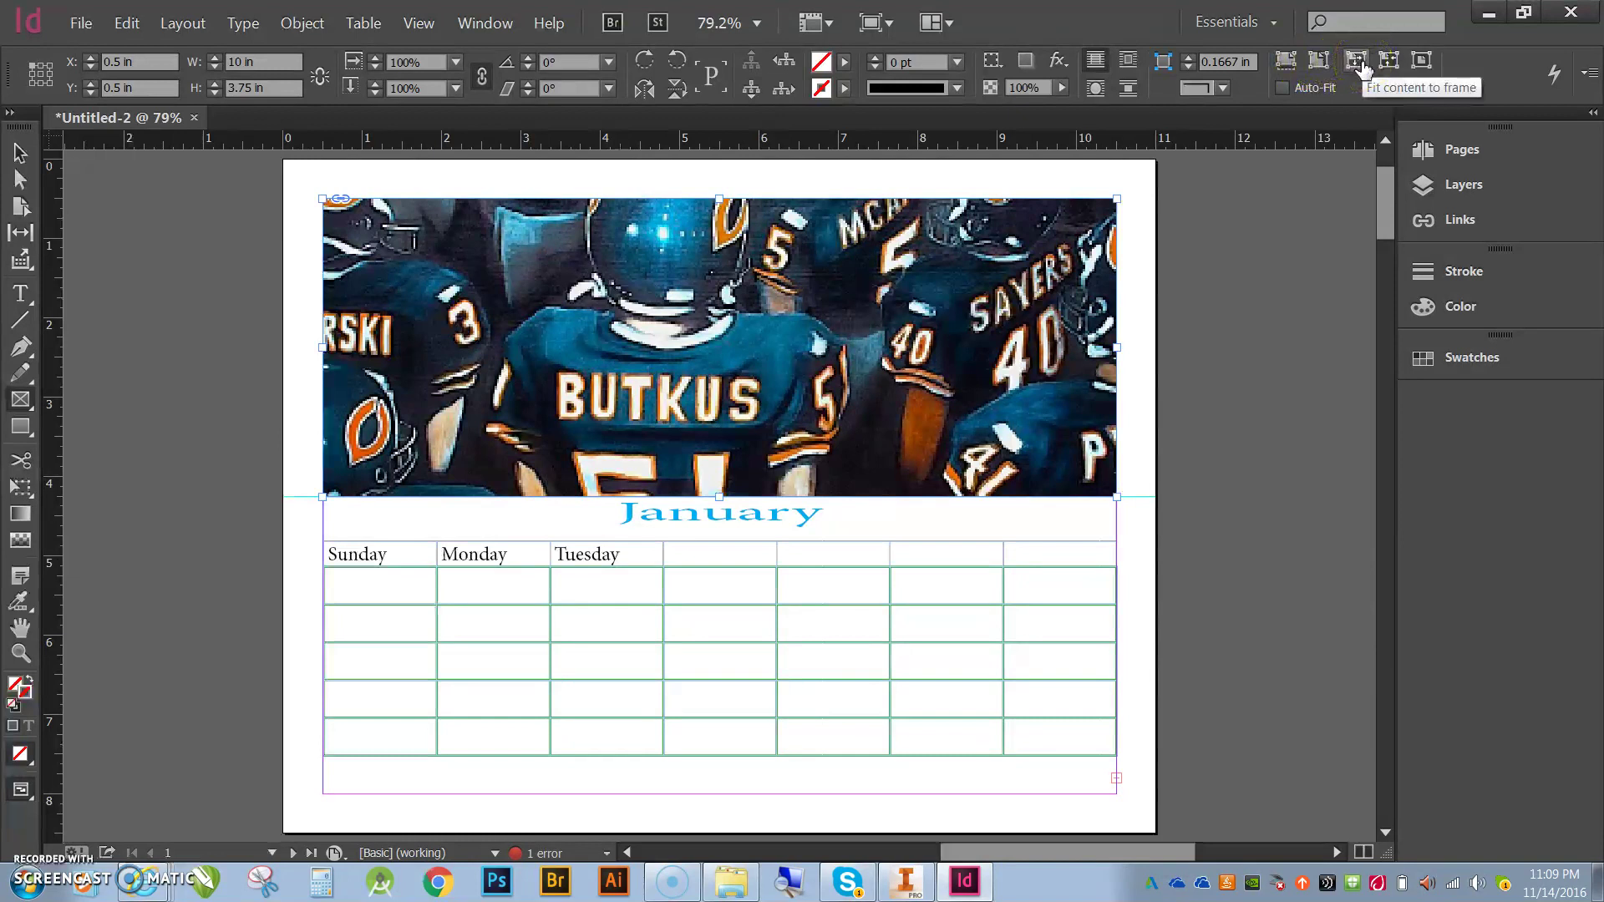
pyautogui.click(1360, 67)
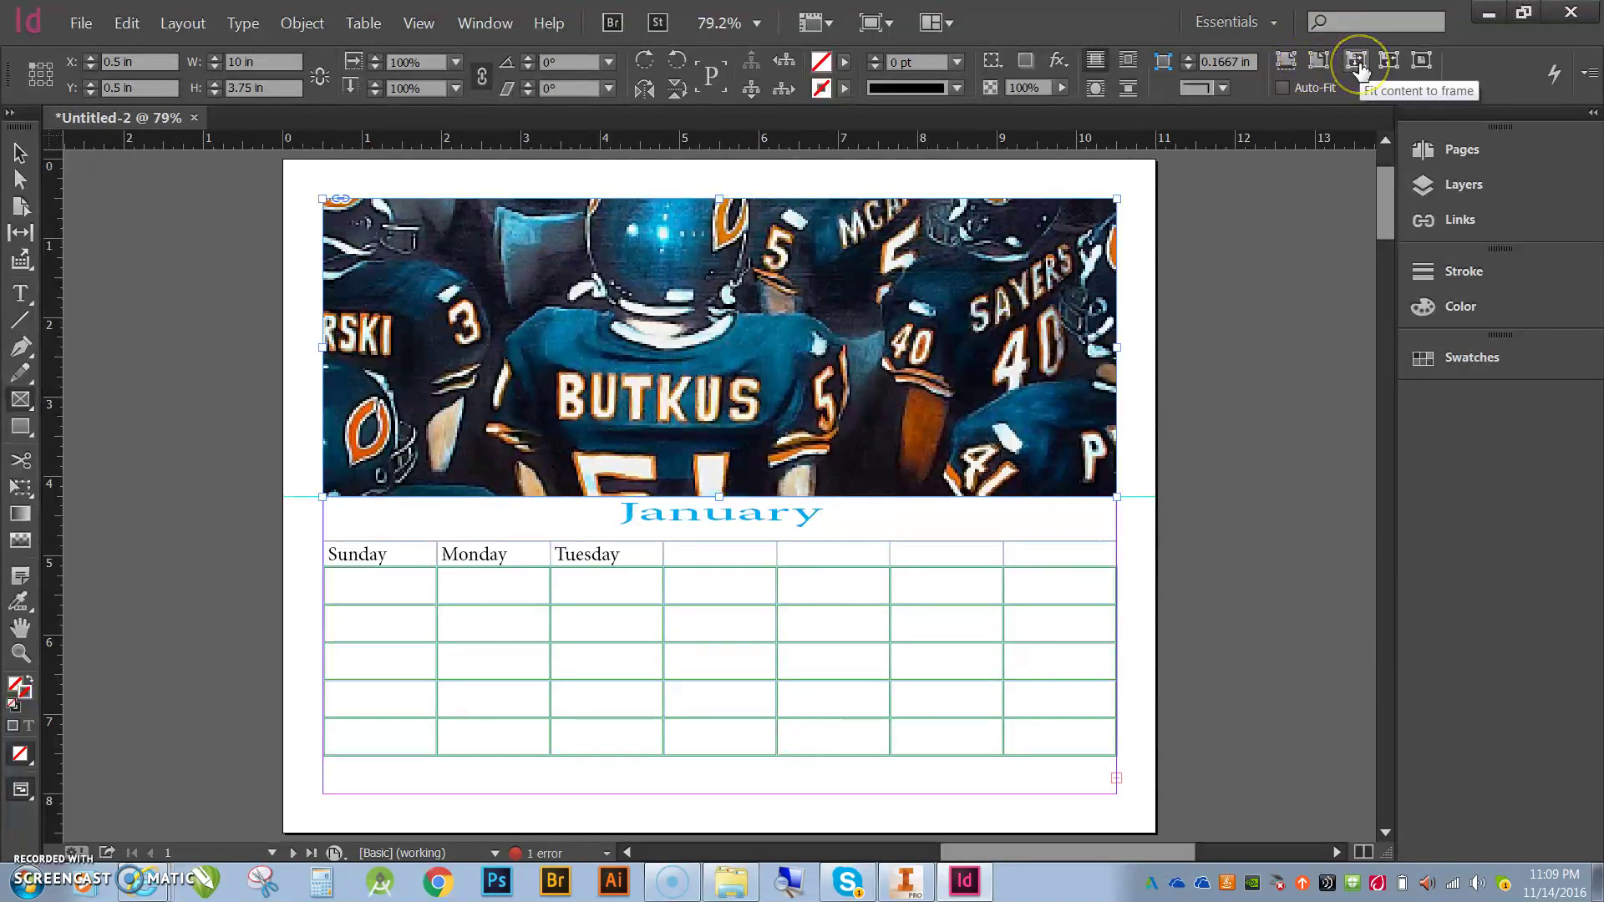
pyautogui.click(1320, 60)
pyautogui.click(1421, 60)
pyautogui.click(1286, 64)
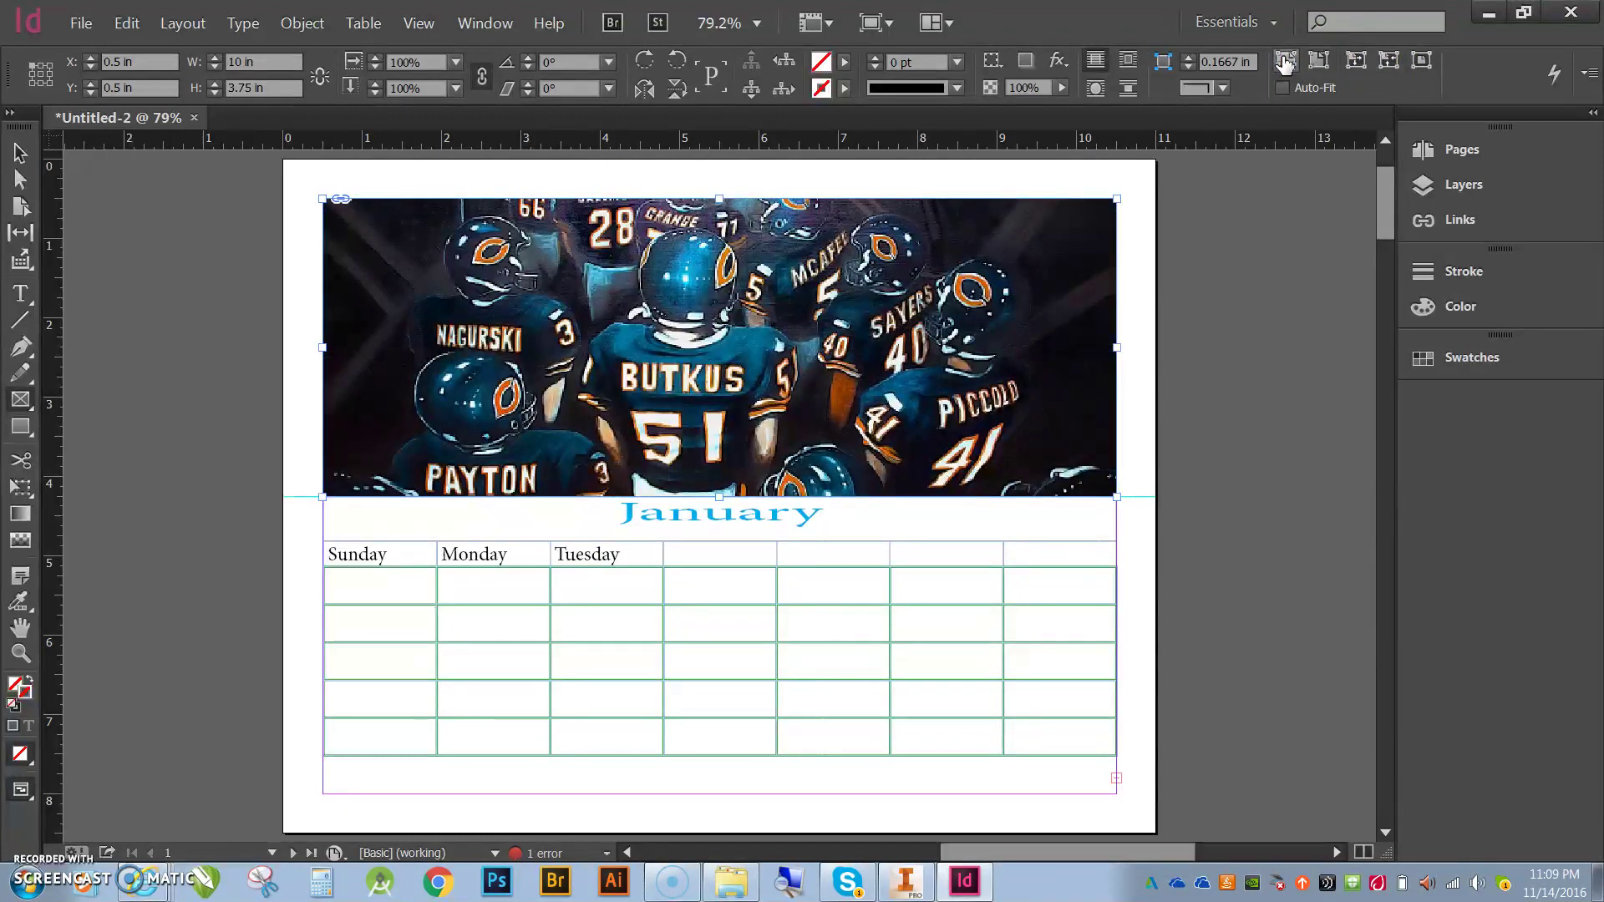
pyautogui.click(1355, 61)
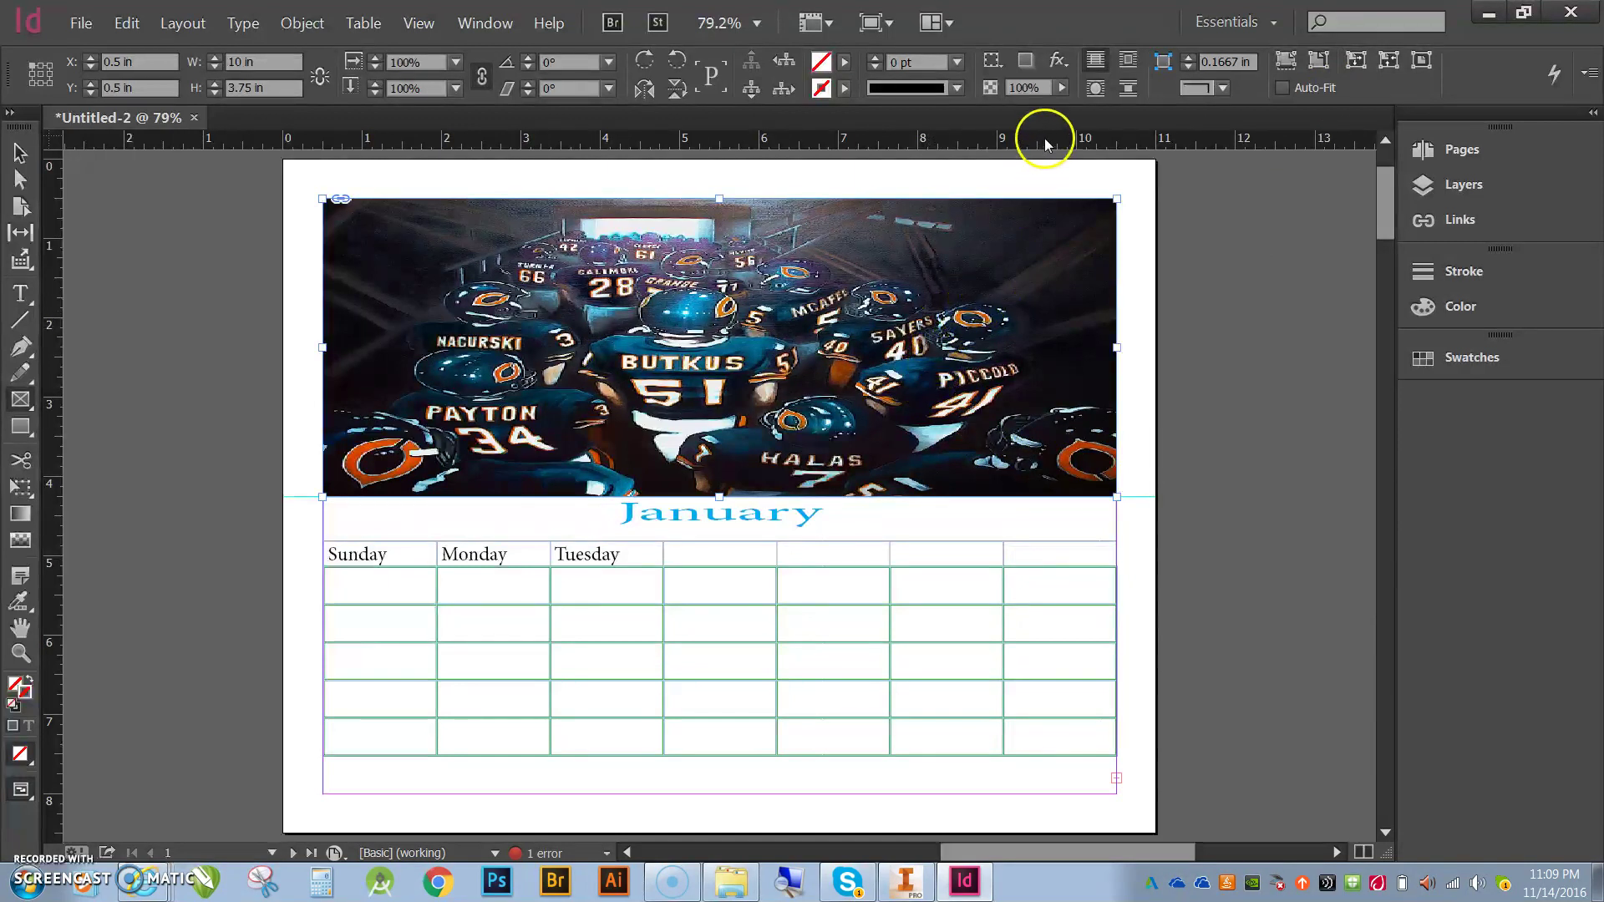
pyautogui.click(1062, 89)
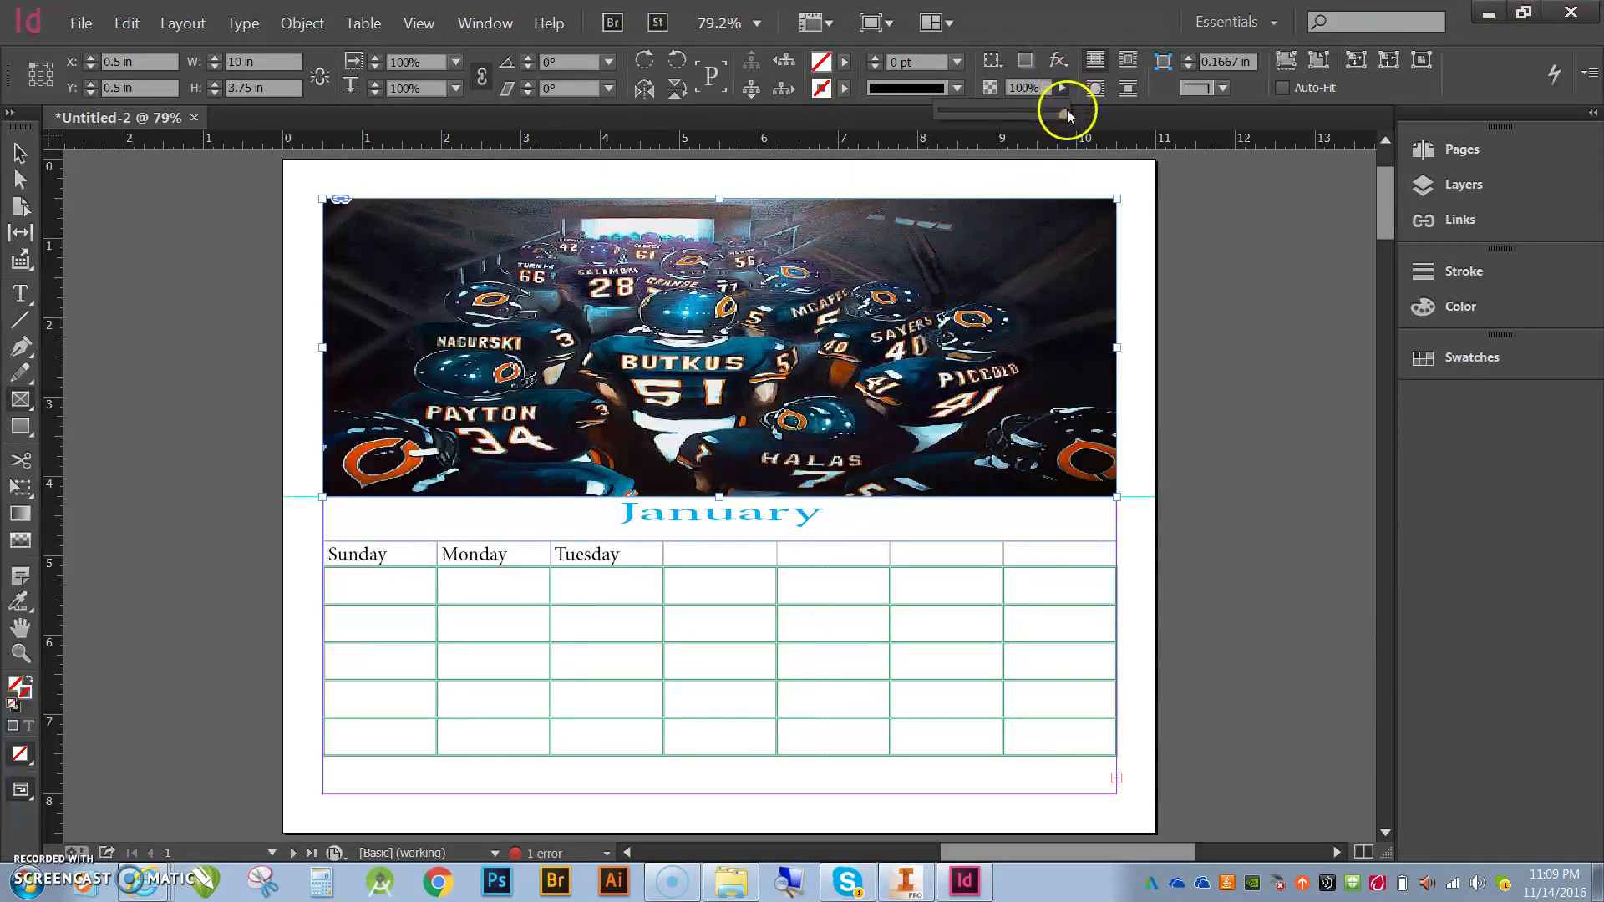
pyautogui.moveTo(1067, 112); pyautogui.dragTo(1029, 106)
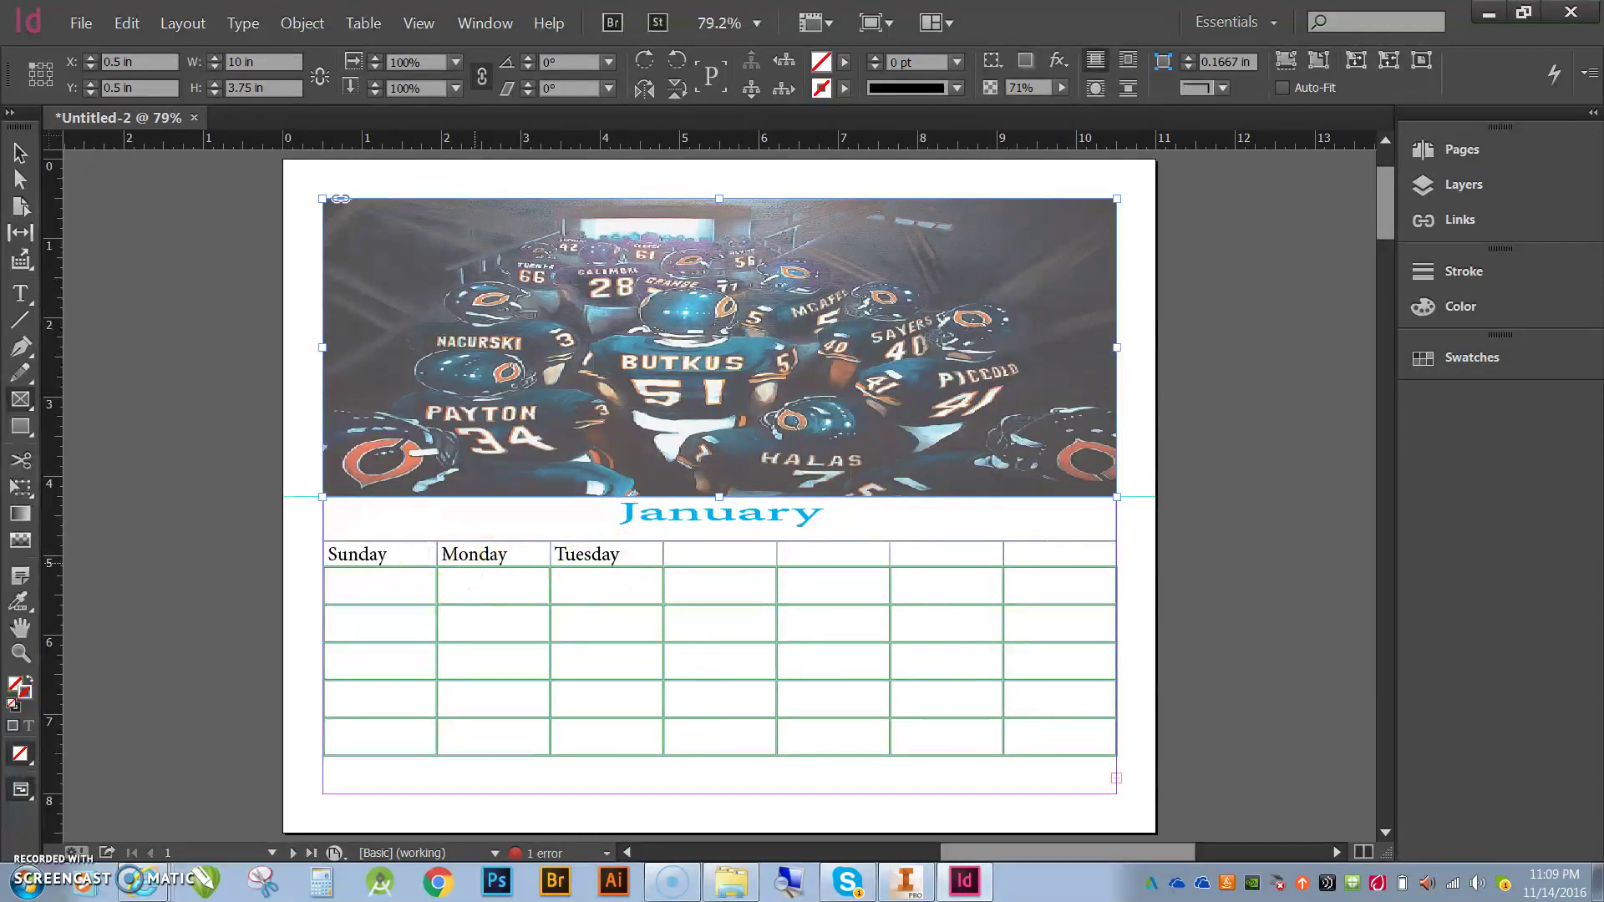
# - Draw a 10 in by 3.75 in rectangle frame over the January table, from the centre guide to the lower margin
pyautogui.click(10, 405)
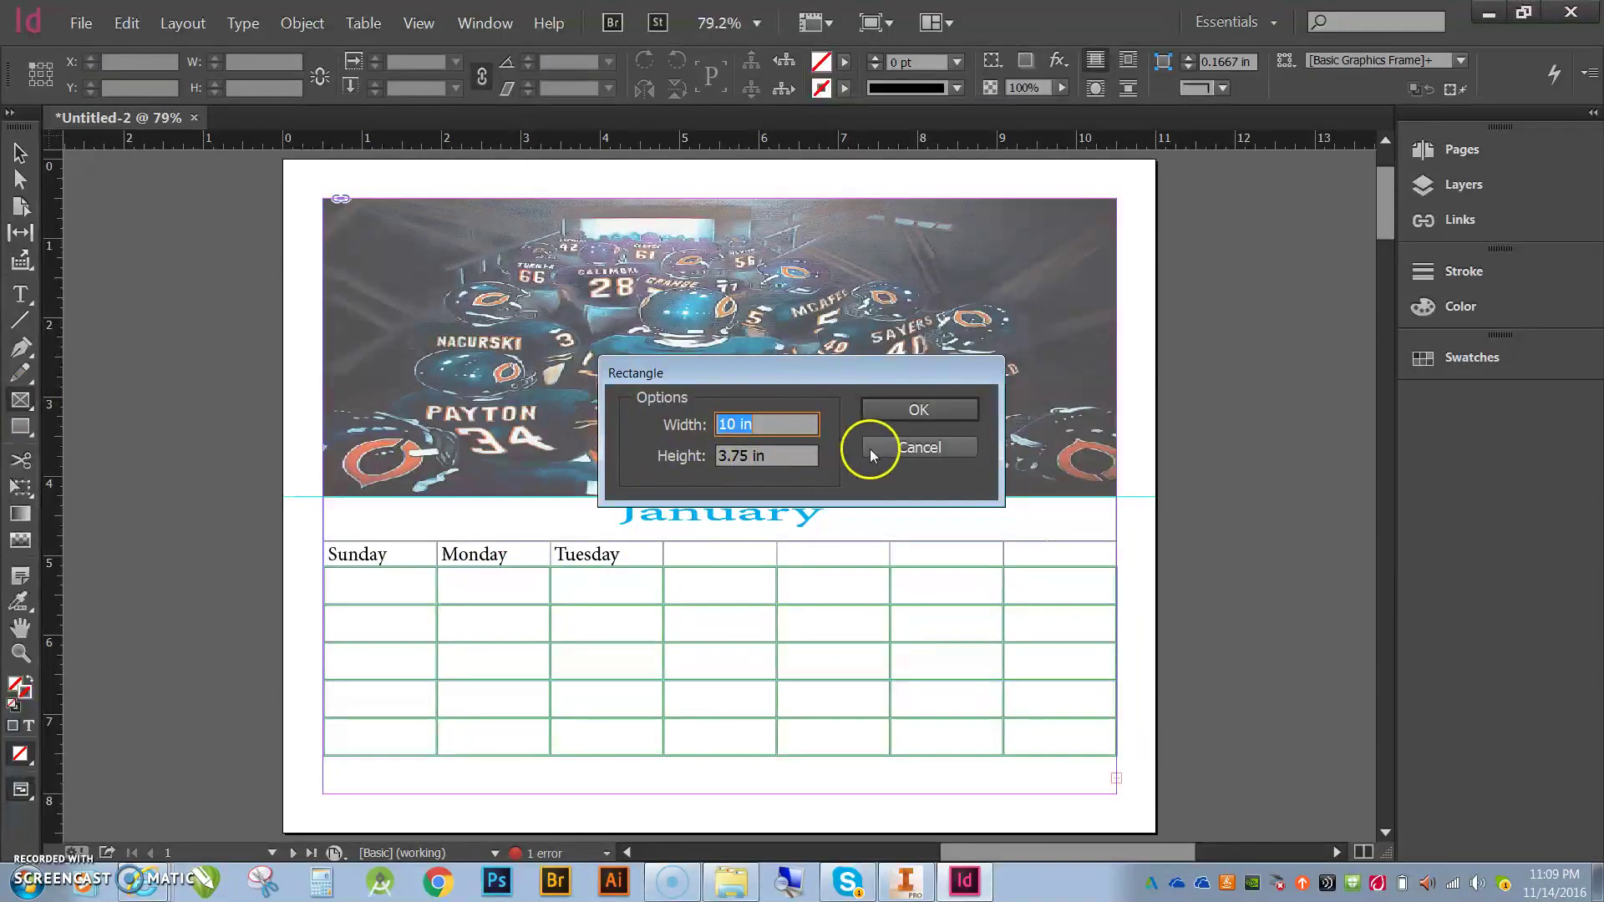
pyautogui.click(915, 448)
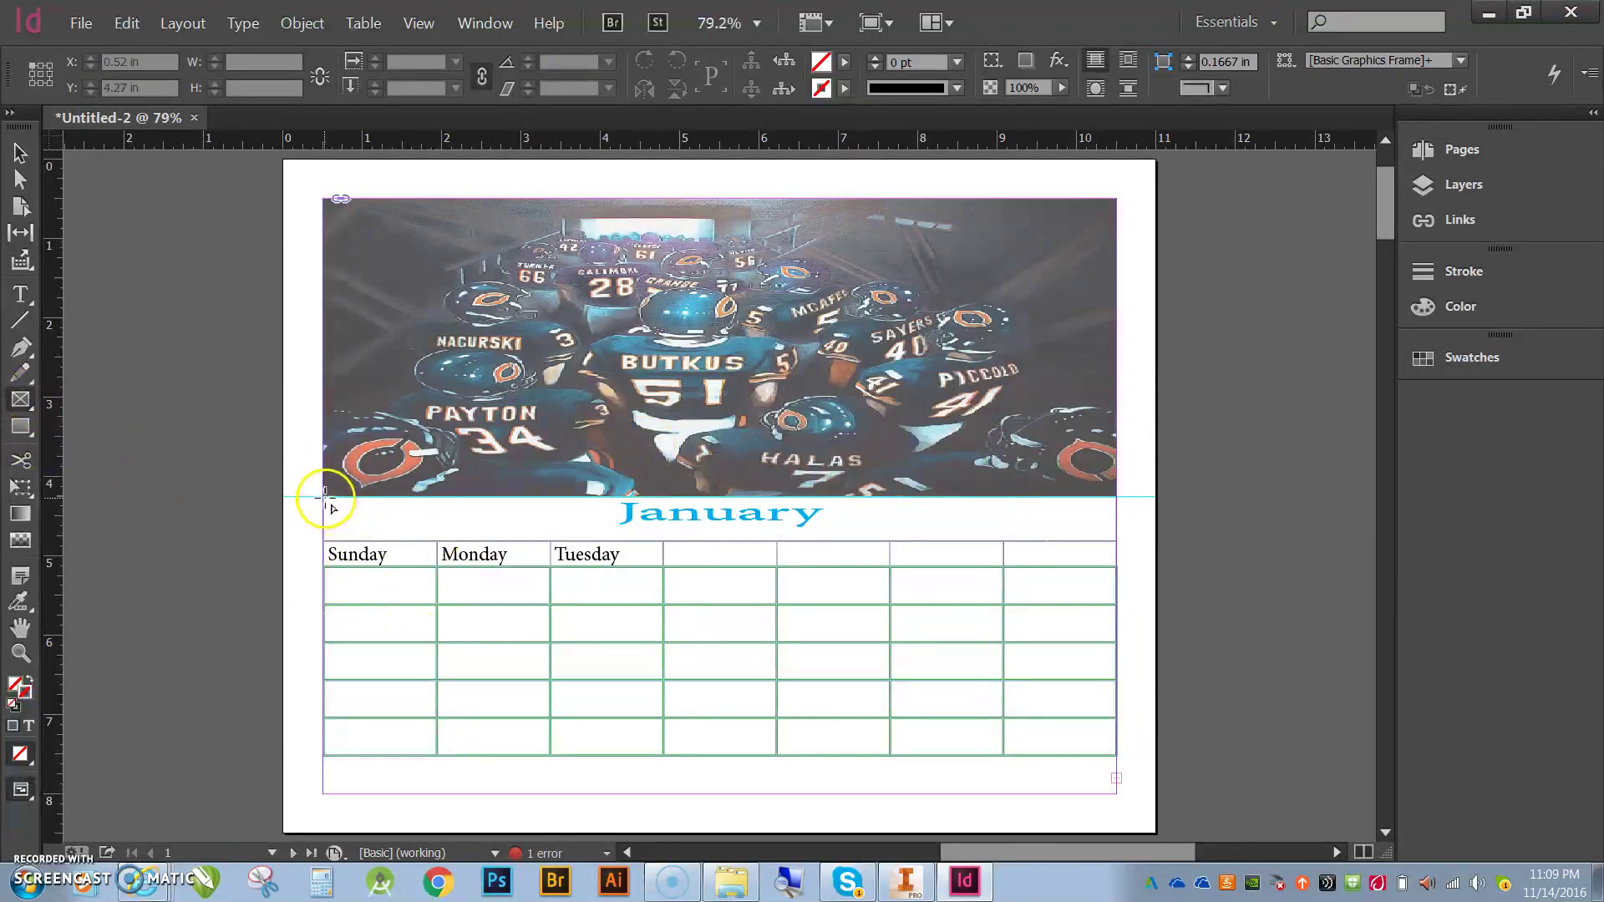
pyautogui.moveTo(323, 498); pyautogui.dragTo(1116, 793)
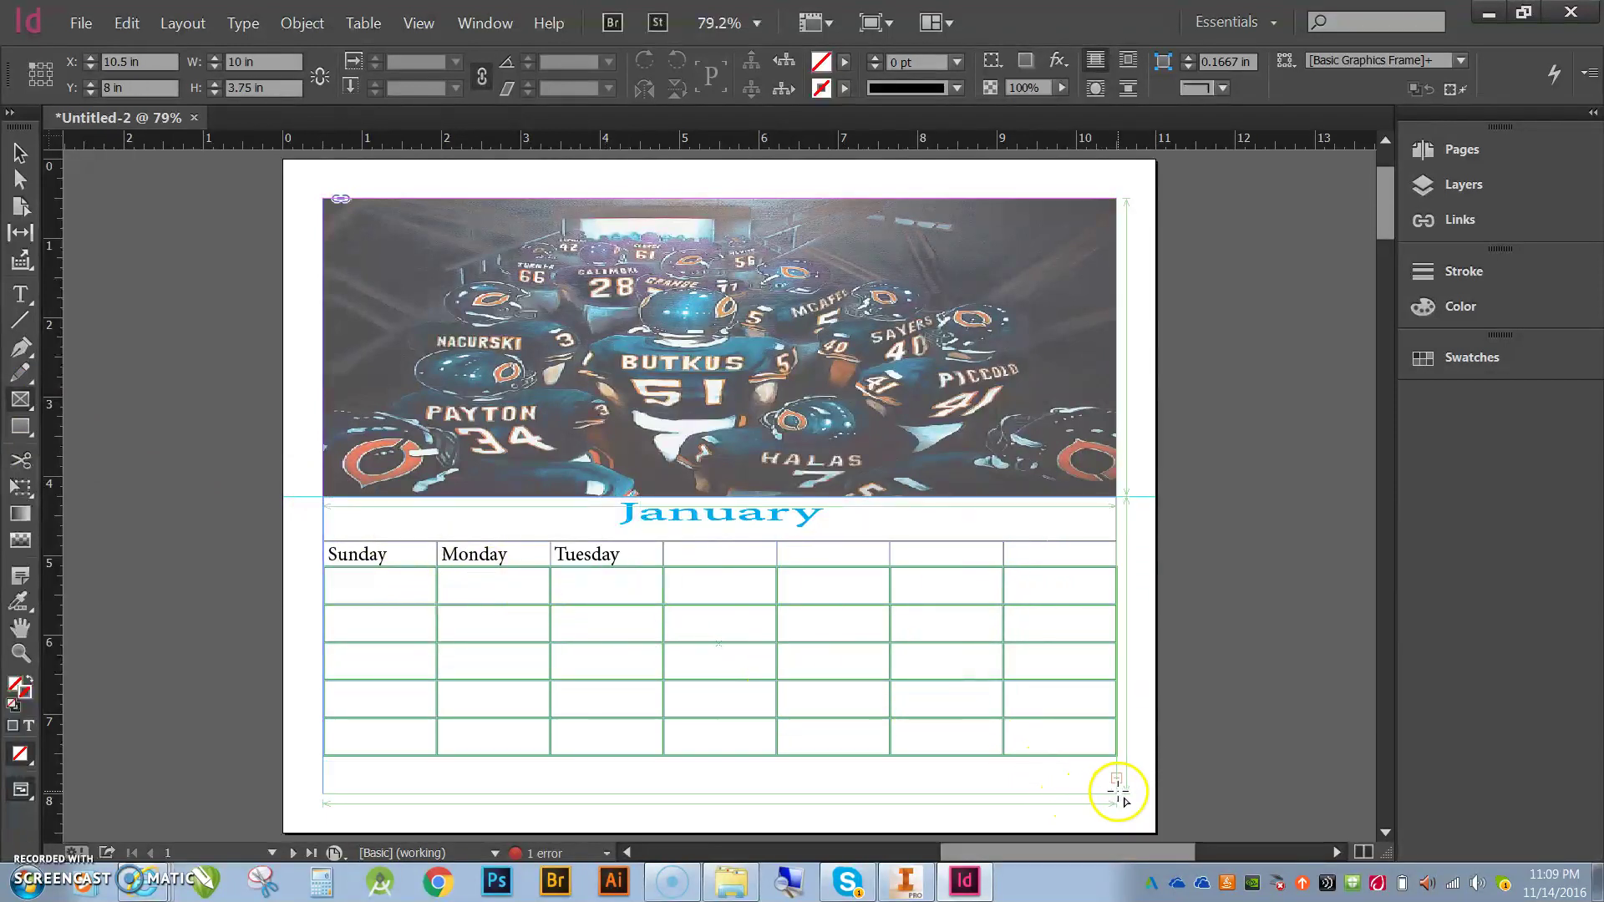
# - Place Bora-Bora.jpg from the Pictures library into the frame over the table and fit the content to the frame
pyautogui.click(84, 22)
pyautogui.click(108, 282)
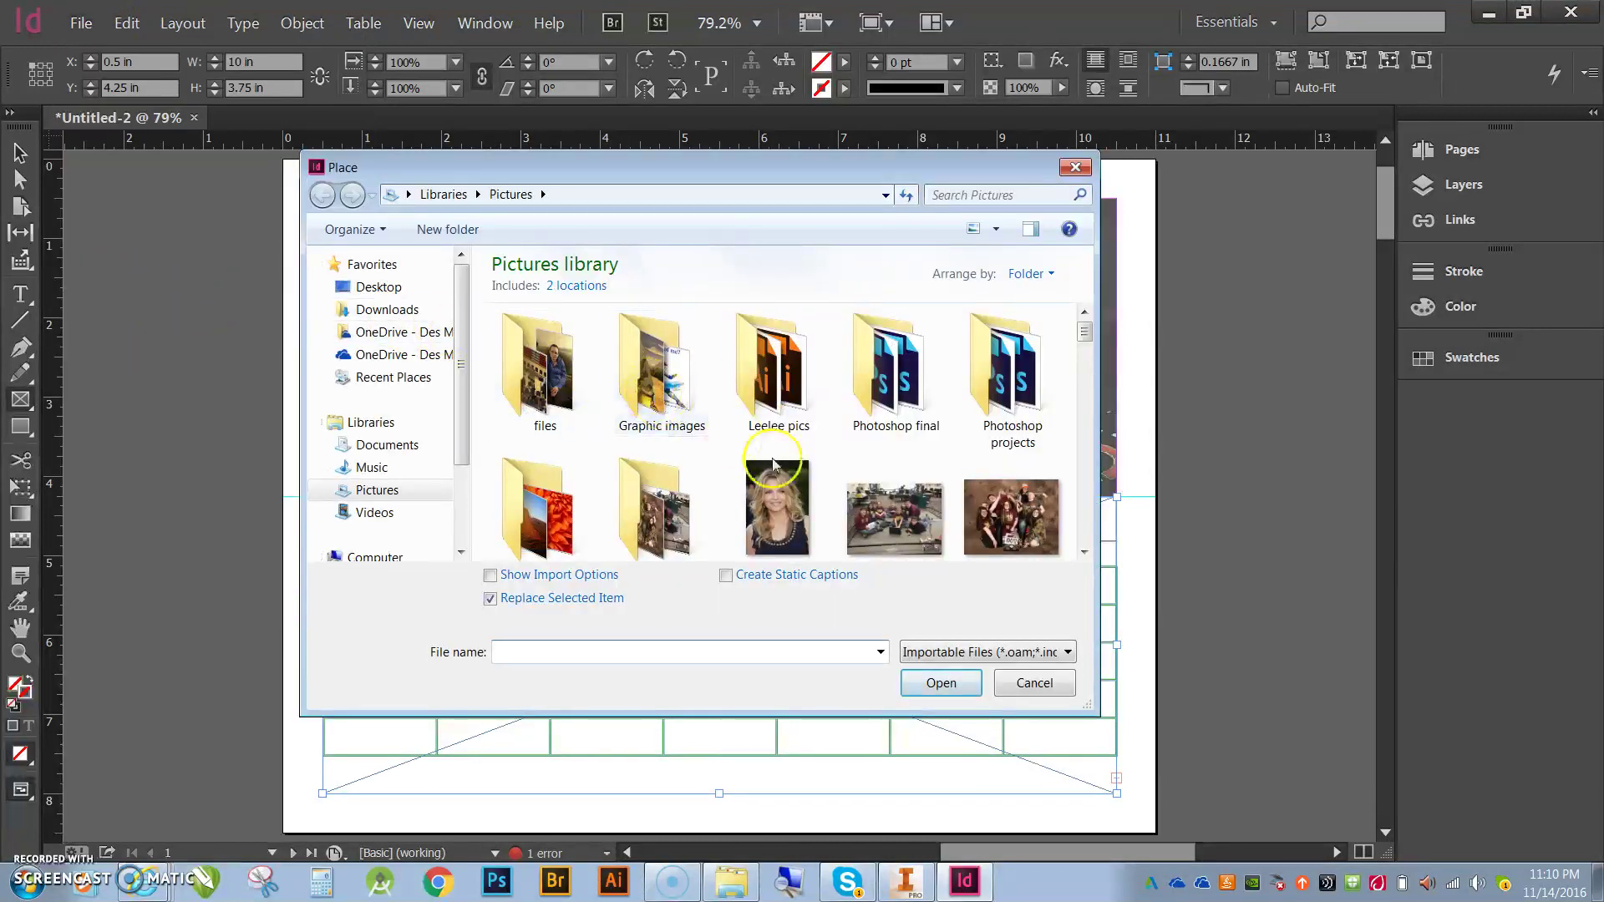
pyautogui.click(1084, 552)
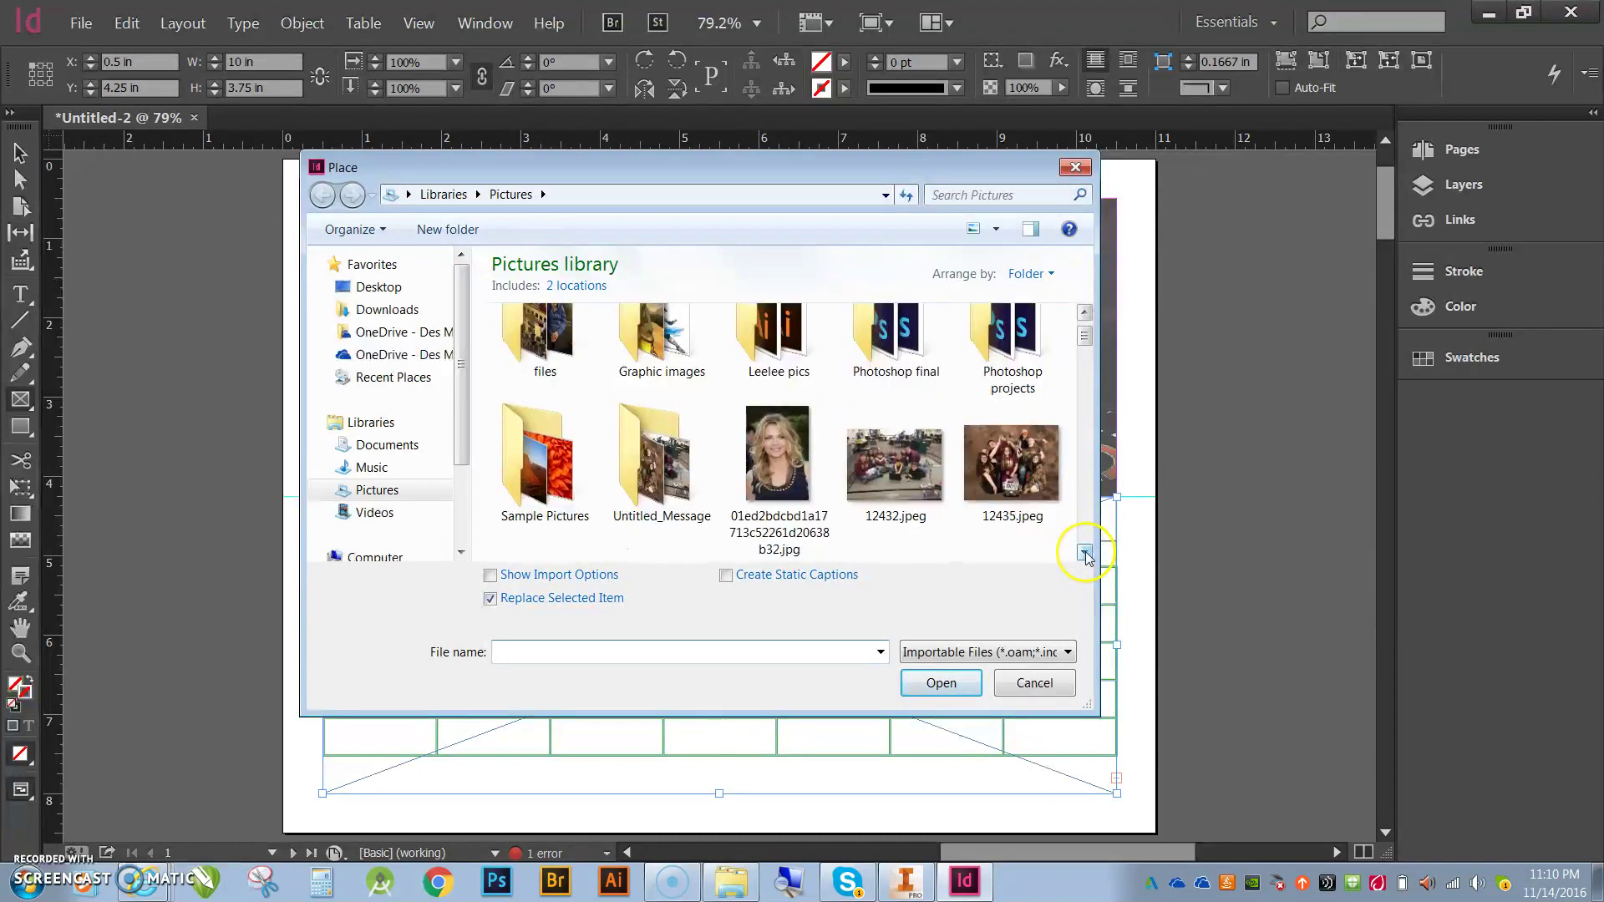
pyautogui.click(1084, 552)
pyautogui.click(1085, 552)
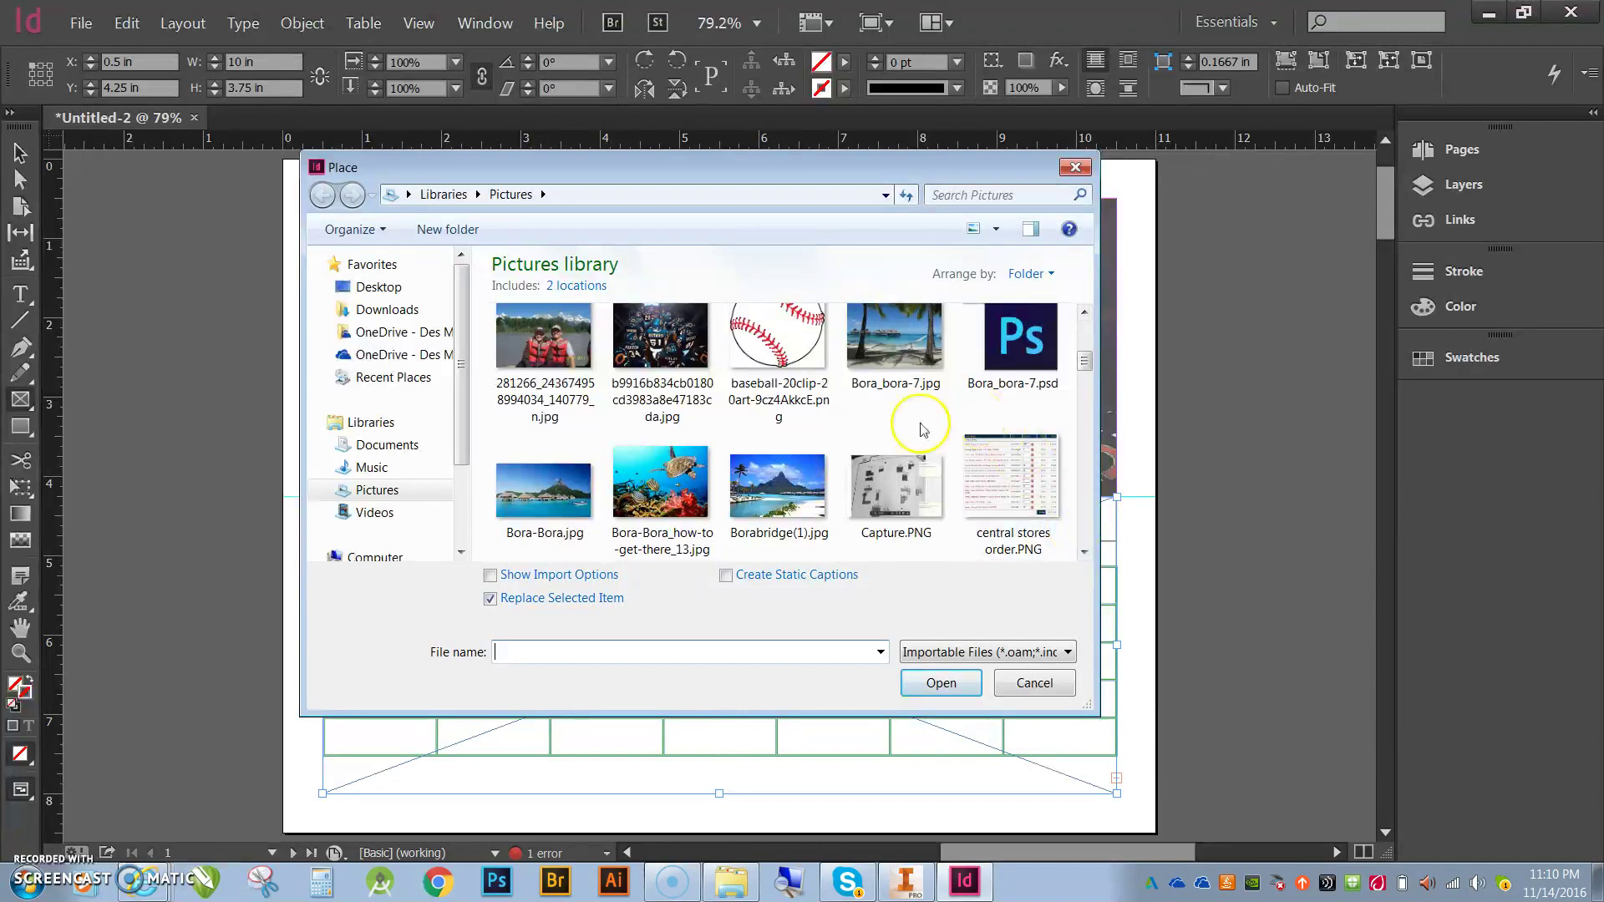
pyautogui.doubleClick(521, 502)
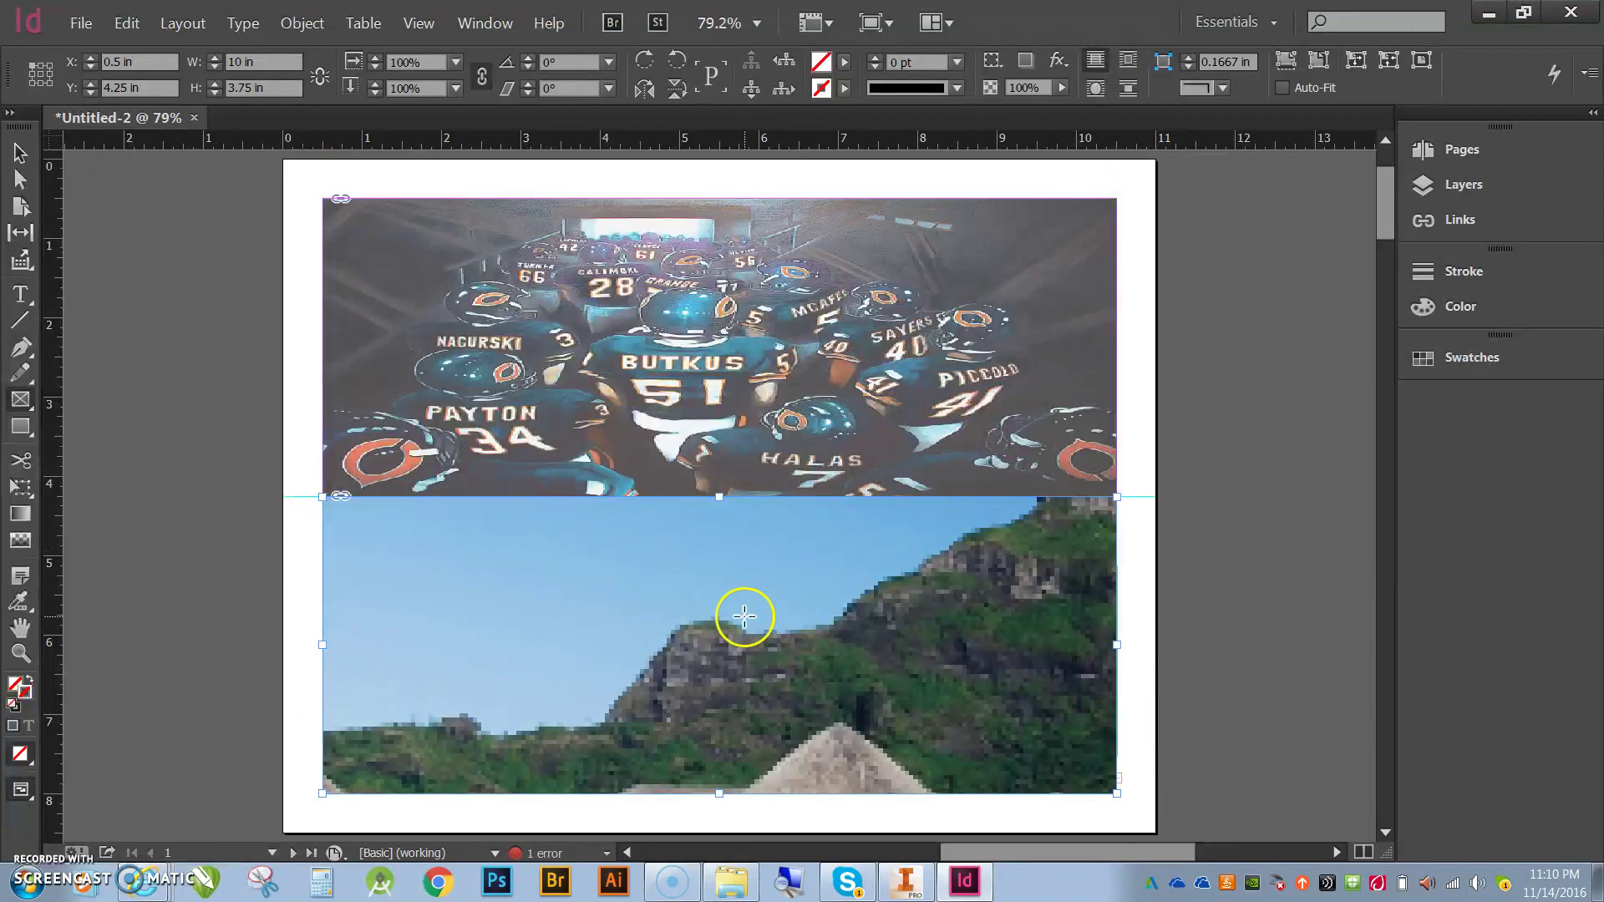
pyautogui.click(1285, 61)
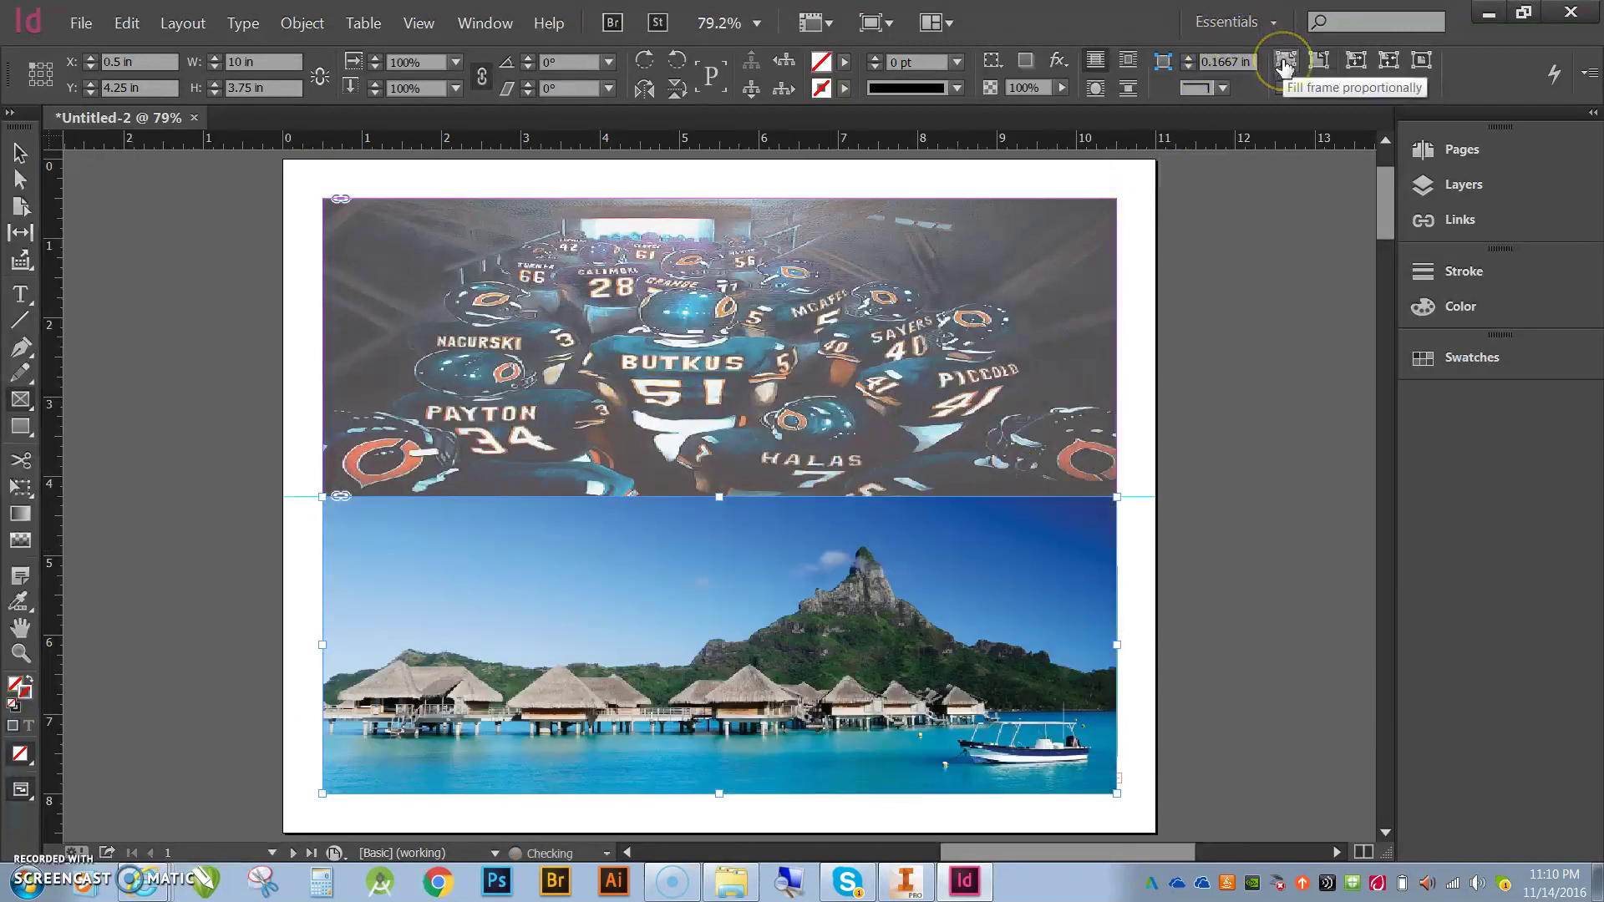
pyautogui.click(1355, 60)
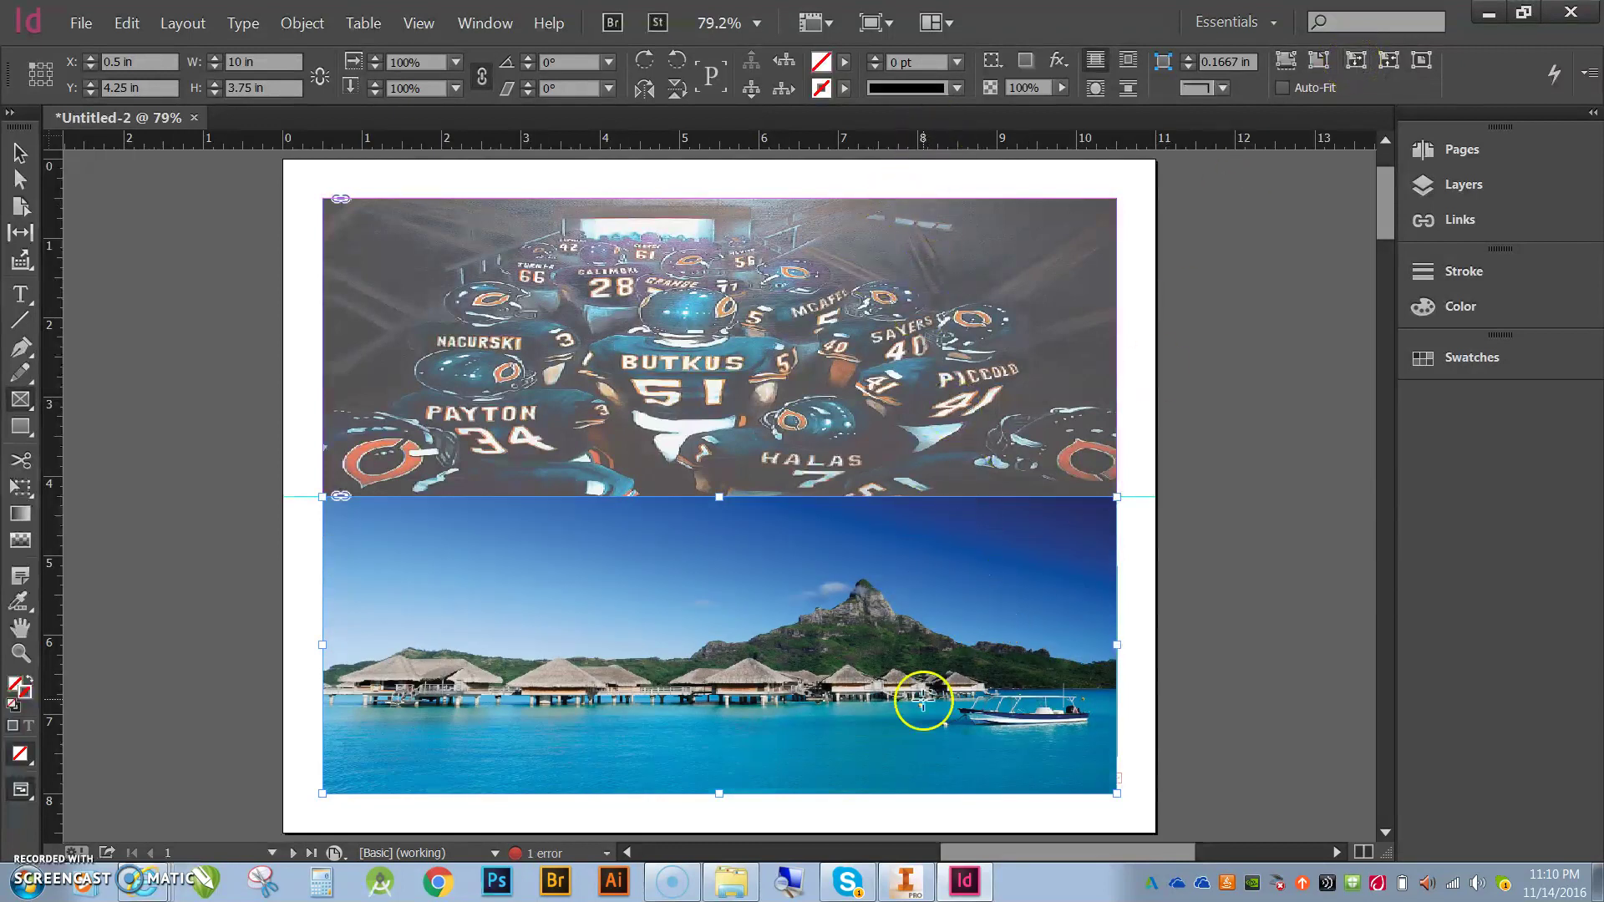
# - Try to lower the Bora-Bora picture's opacity to 72%
pyautogui.click(1009, 254)
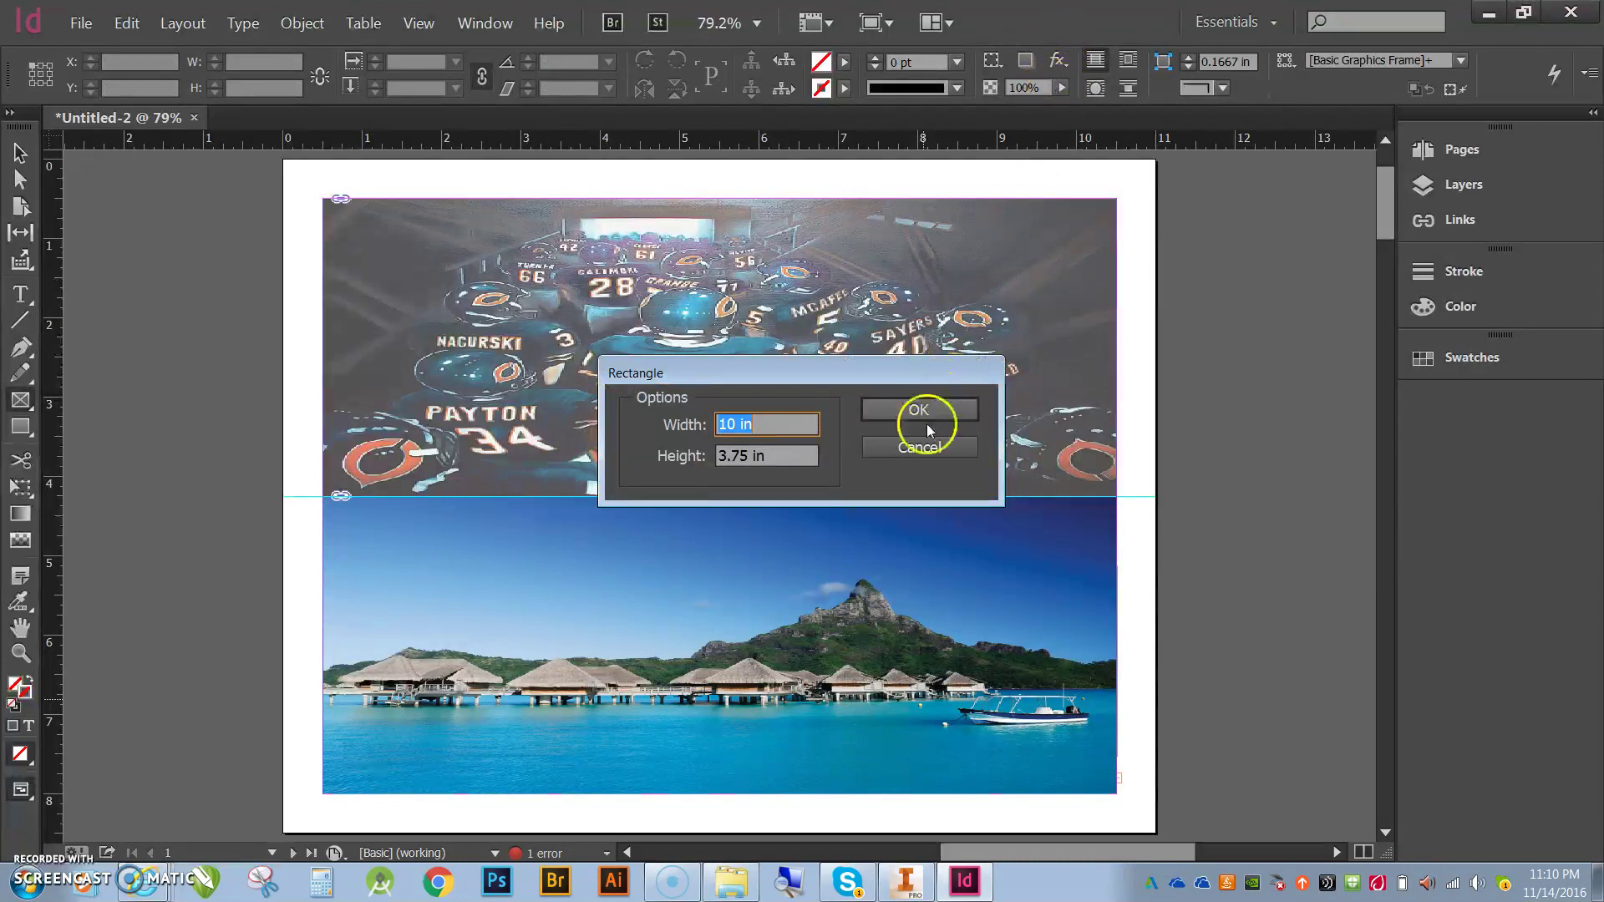
pyautogui.click(924, 449)
pyautogui.click(1061, 88)
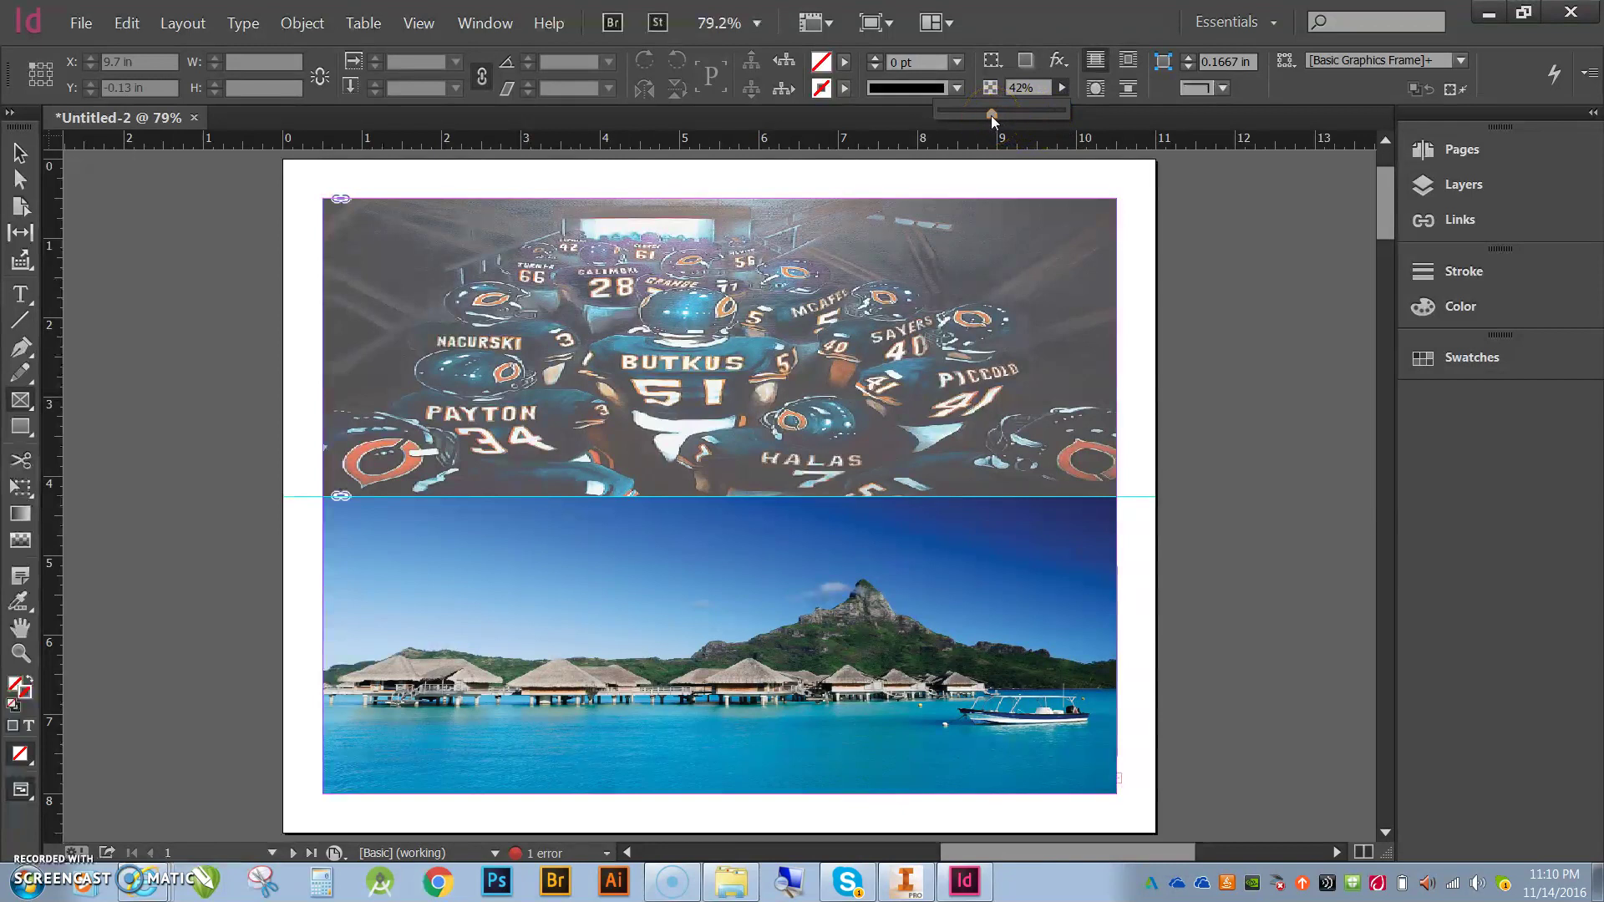
pyautogui.moveTo(1017, 118); pyautogui.dragTo(1031, 113)
pyautogui.click(939, 639)
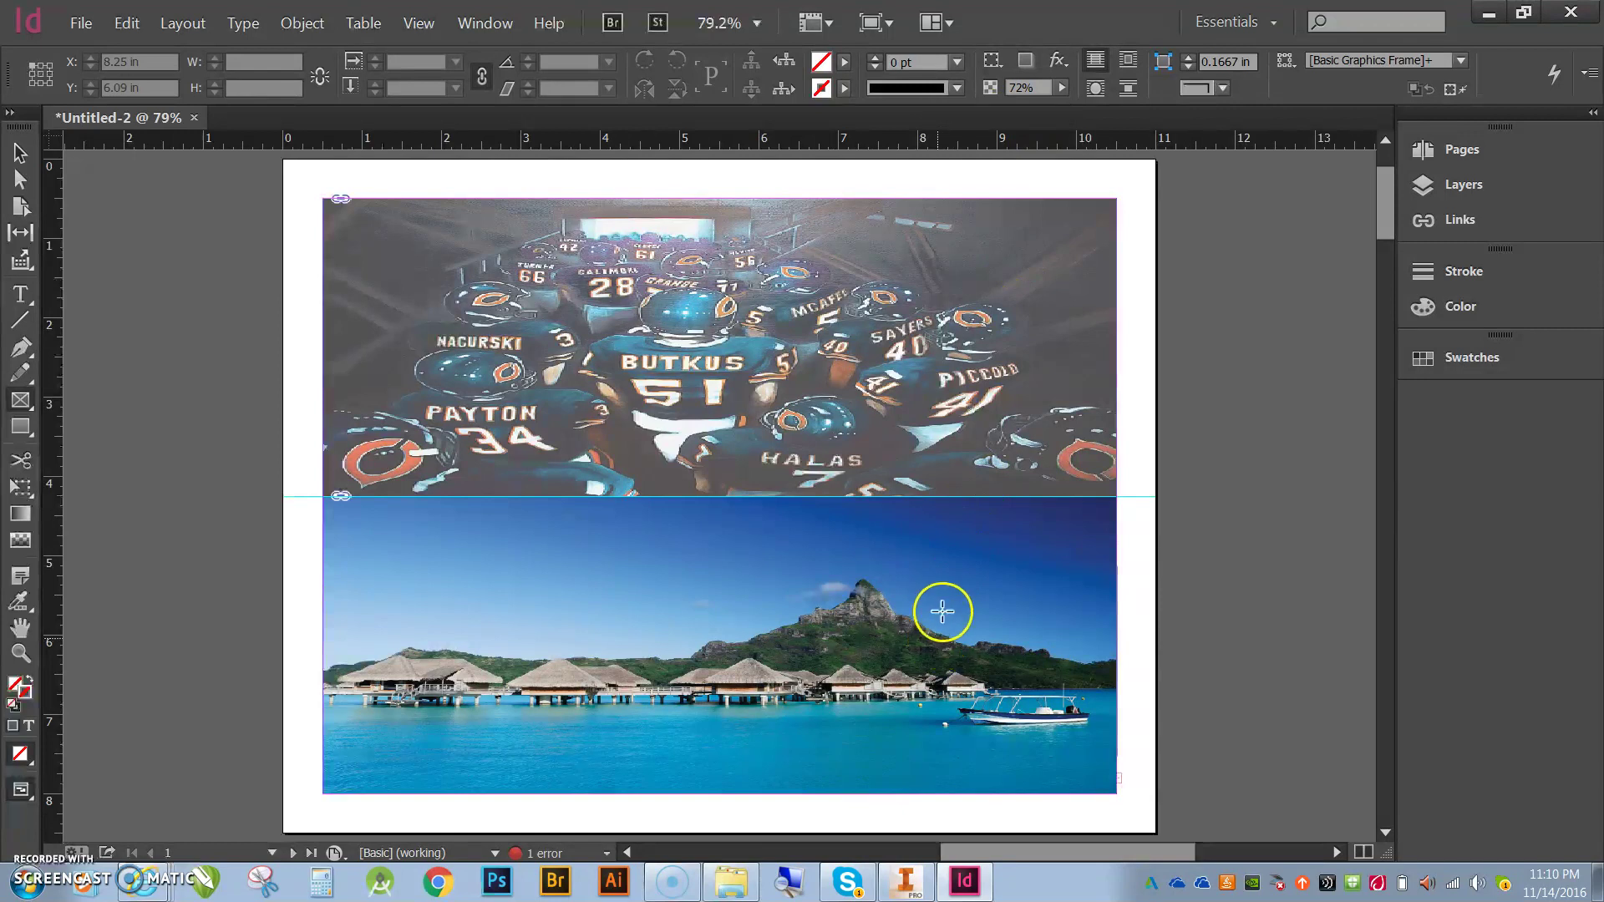
# - Select the Bora-Bora picture over the table and reduce its opacity to 34%
pyautogui.click(20, 153)
pyautogui.click(718, 645)
pyautogui.click(1060, 87)
pyautogui.moveTo(1062, 118); pyautogui.dragTo(985, 118)
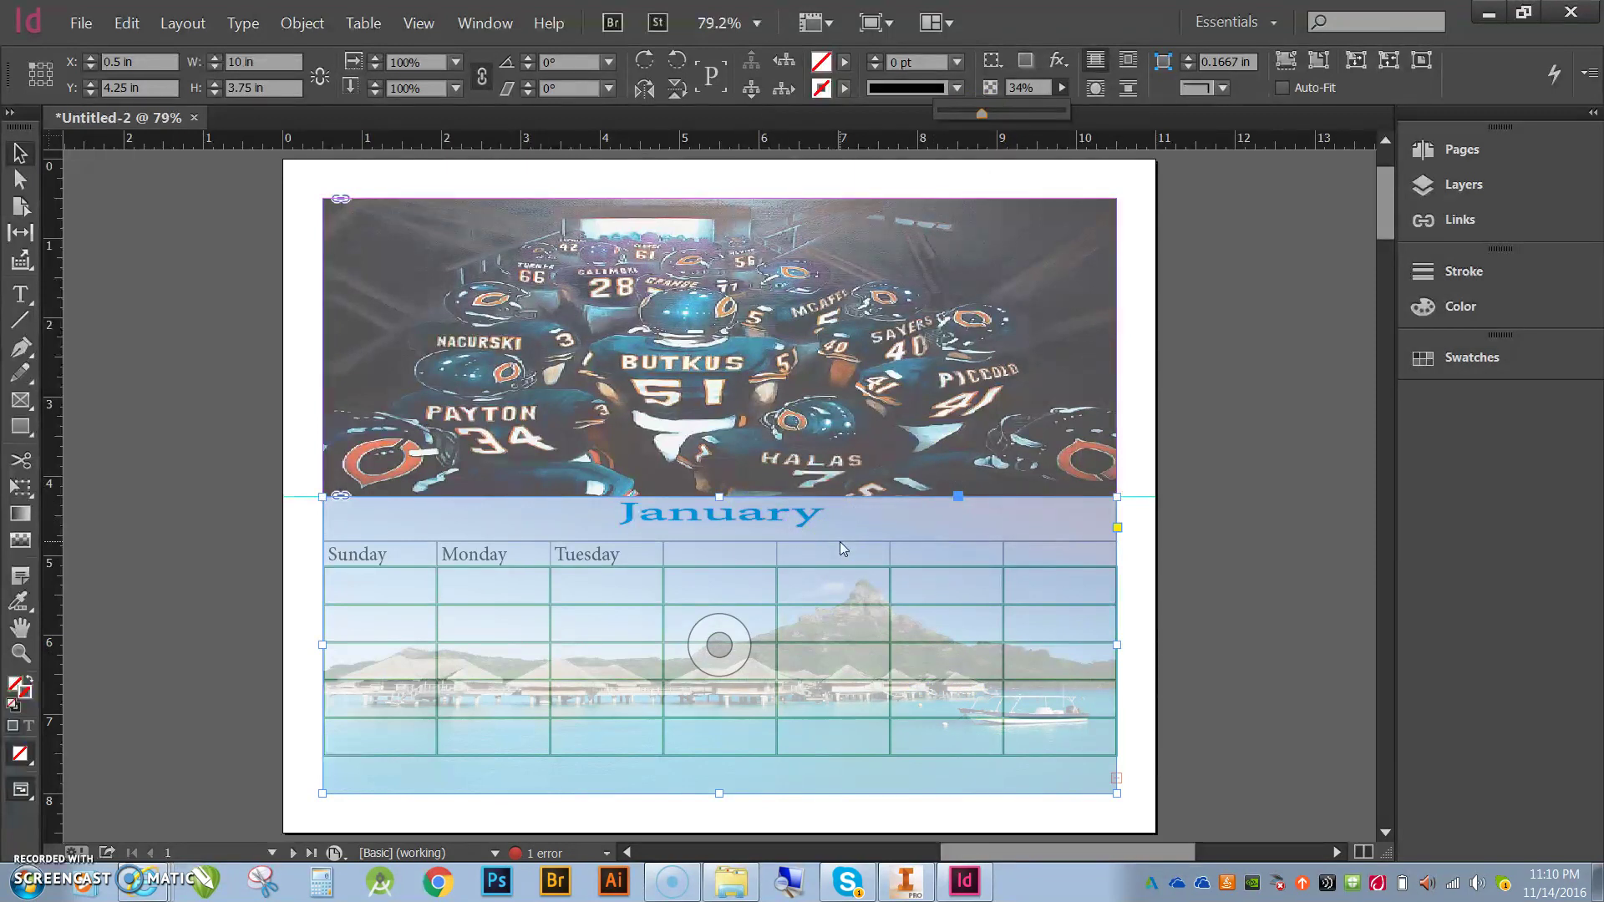
# - Move the Bora-Bora picture below the January text frame in Layer 1's stacking order and deselect it
pyautogui.click(1430, 186)
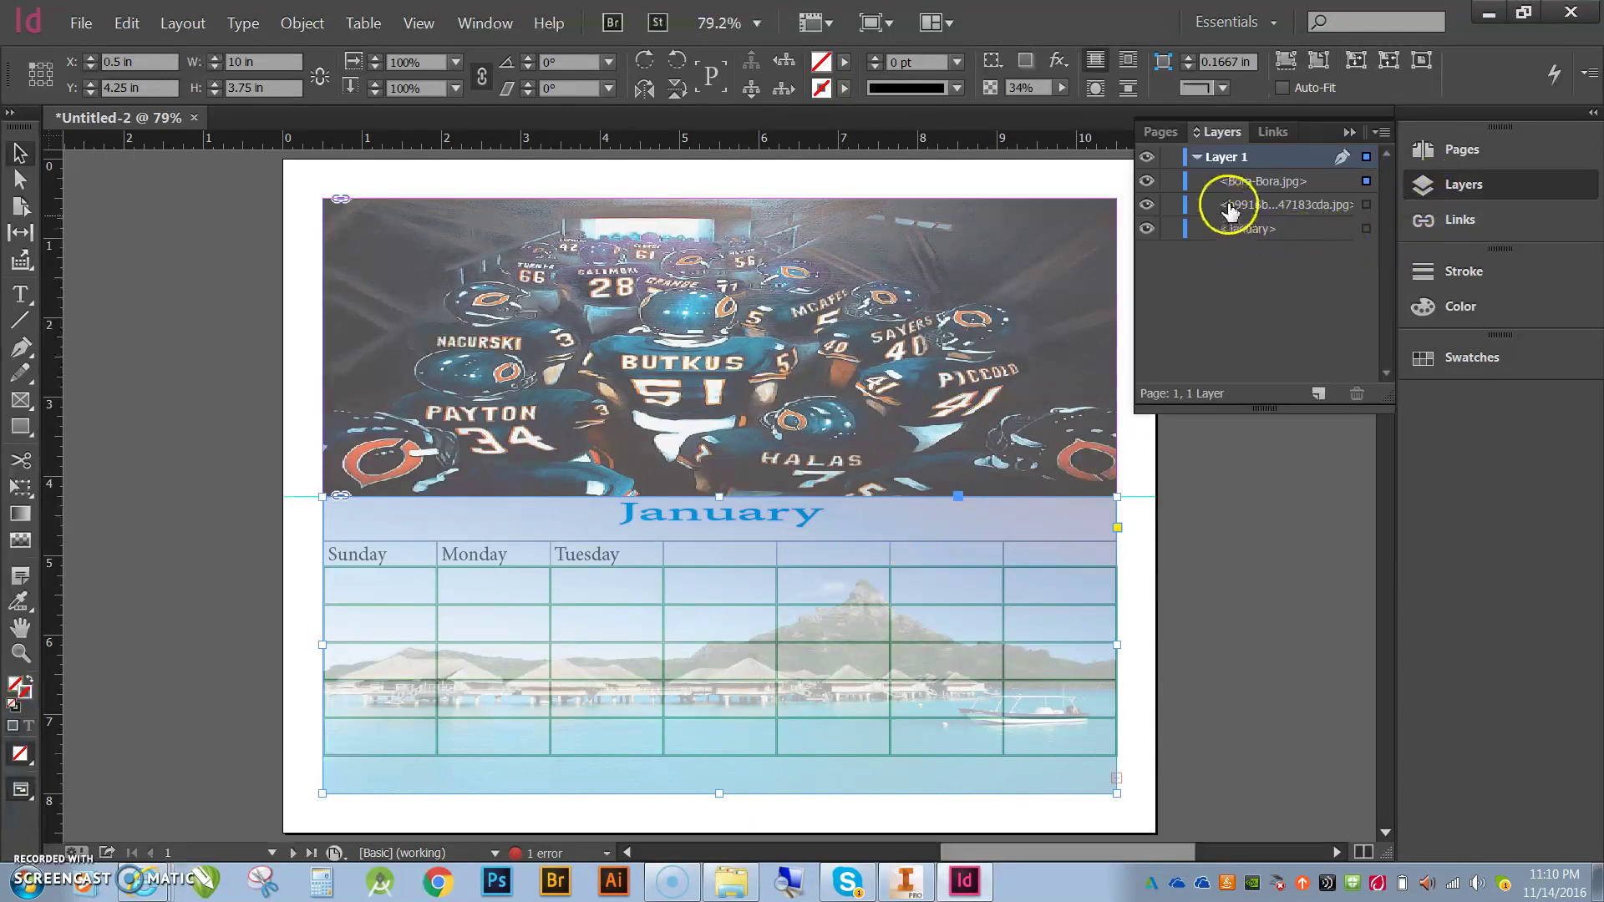
pyautogui.click(1228, 231)
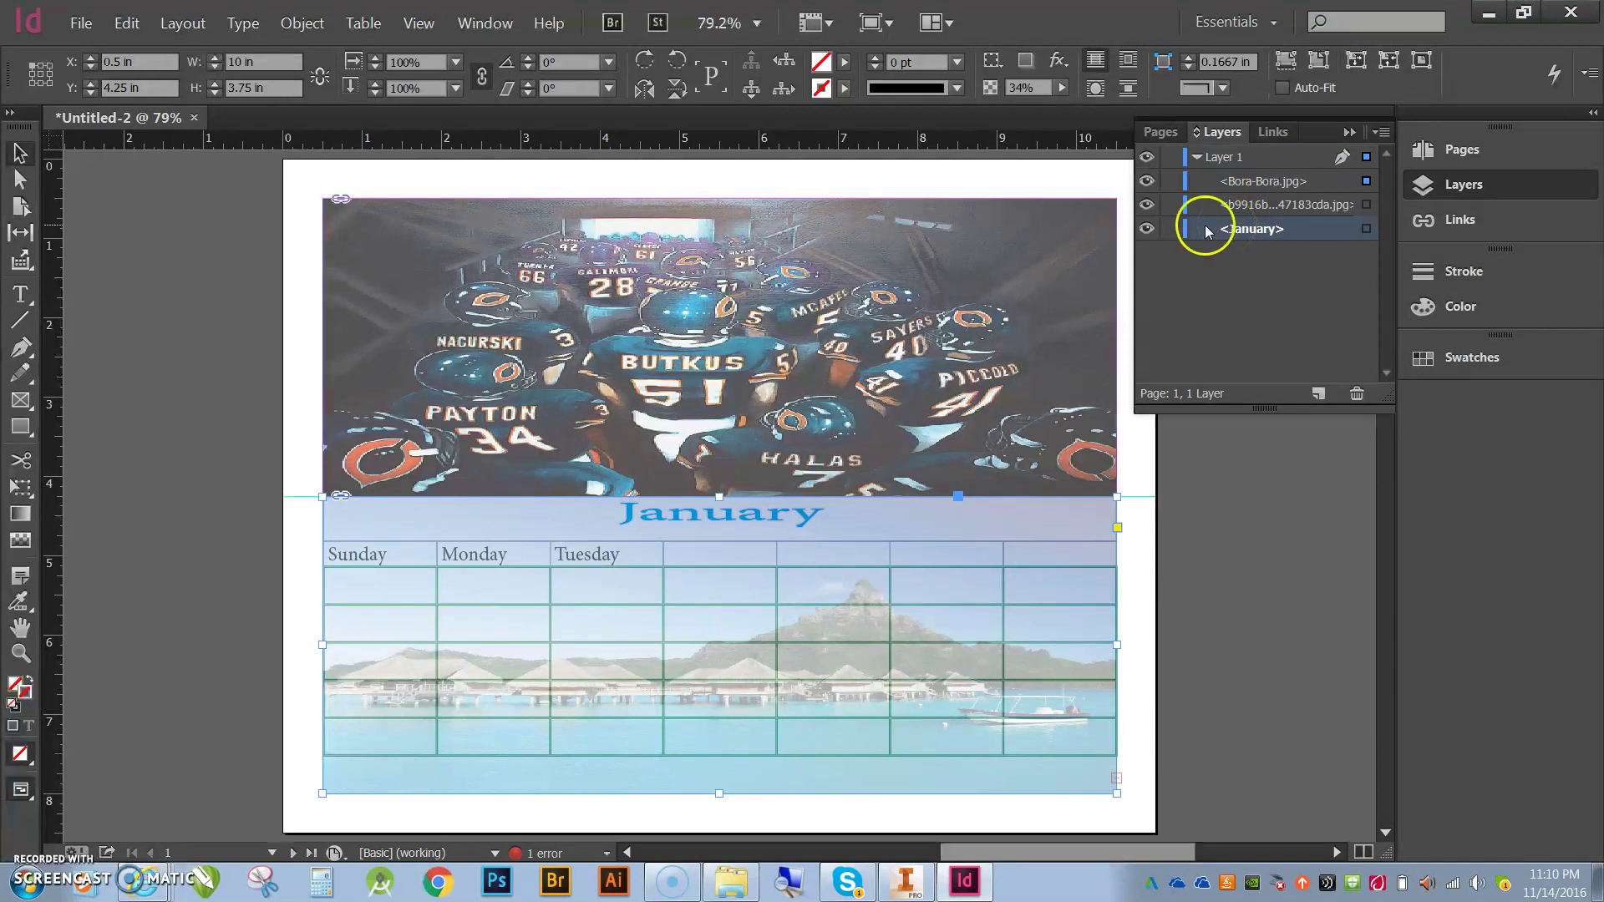
pyautogui.click(1147, 229)
pyautogui.click(1148, 230)
pyautogui.moveTo(1249, 179); pyautogui.dragTo(1245, 236)
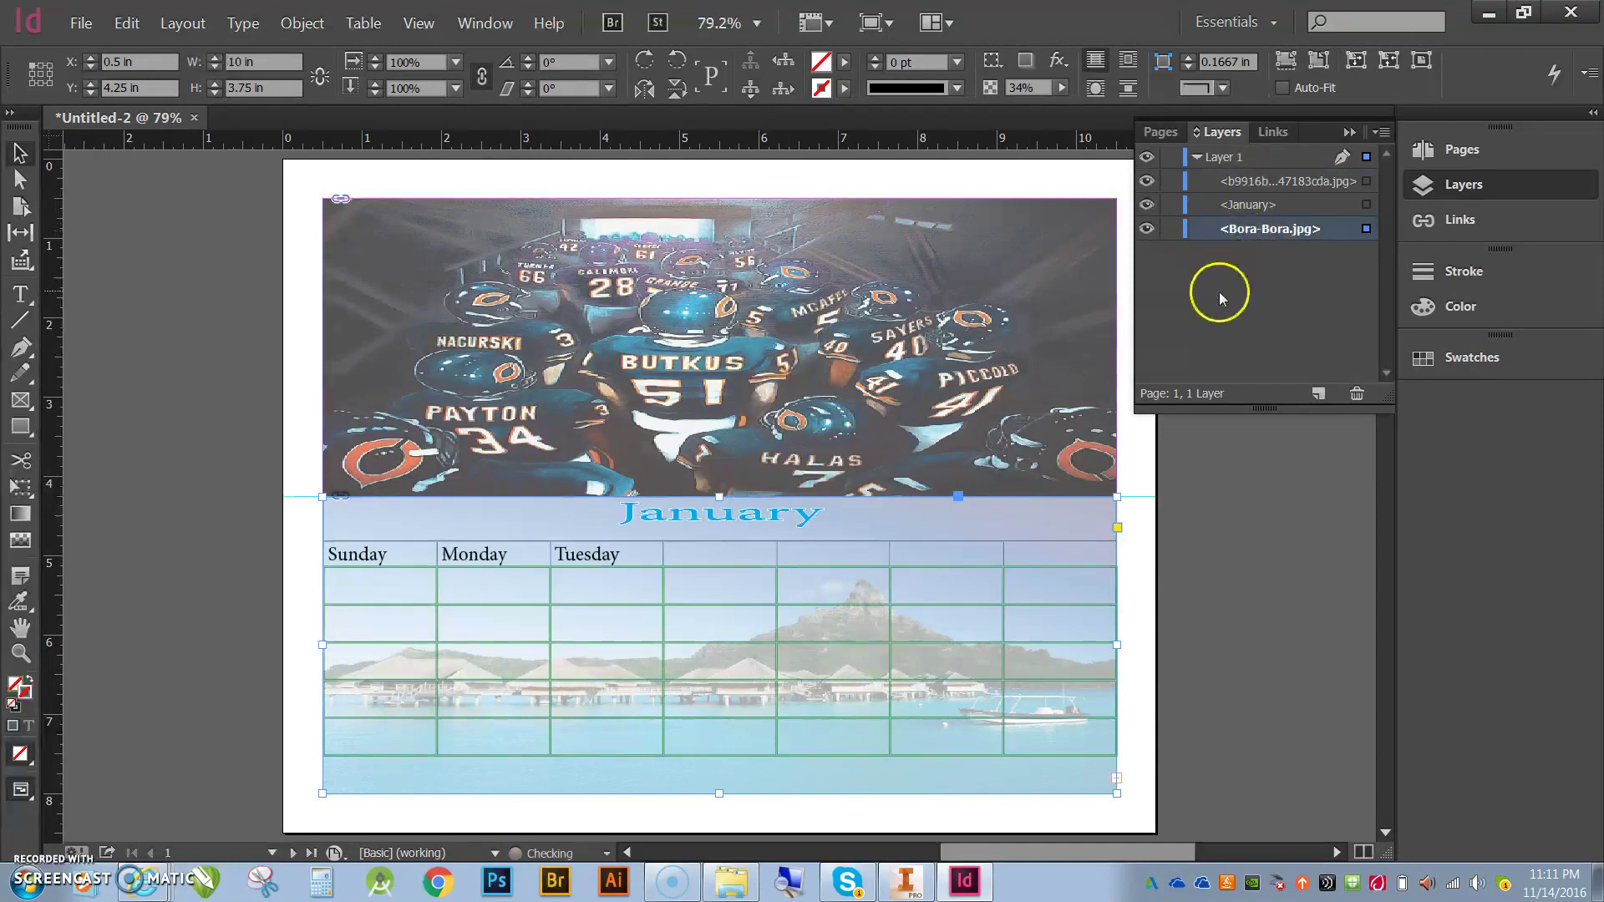
pyautogui.click(1135, 616)
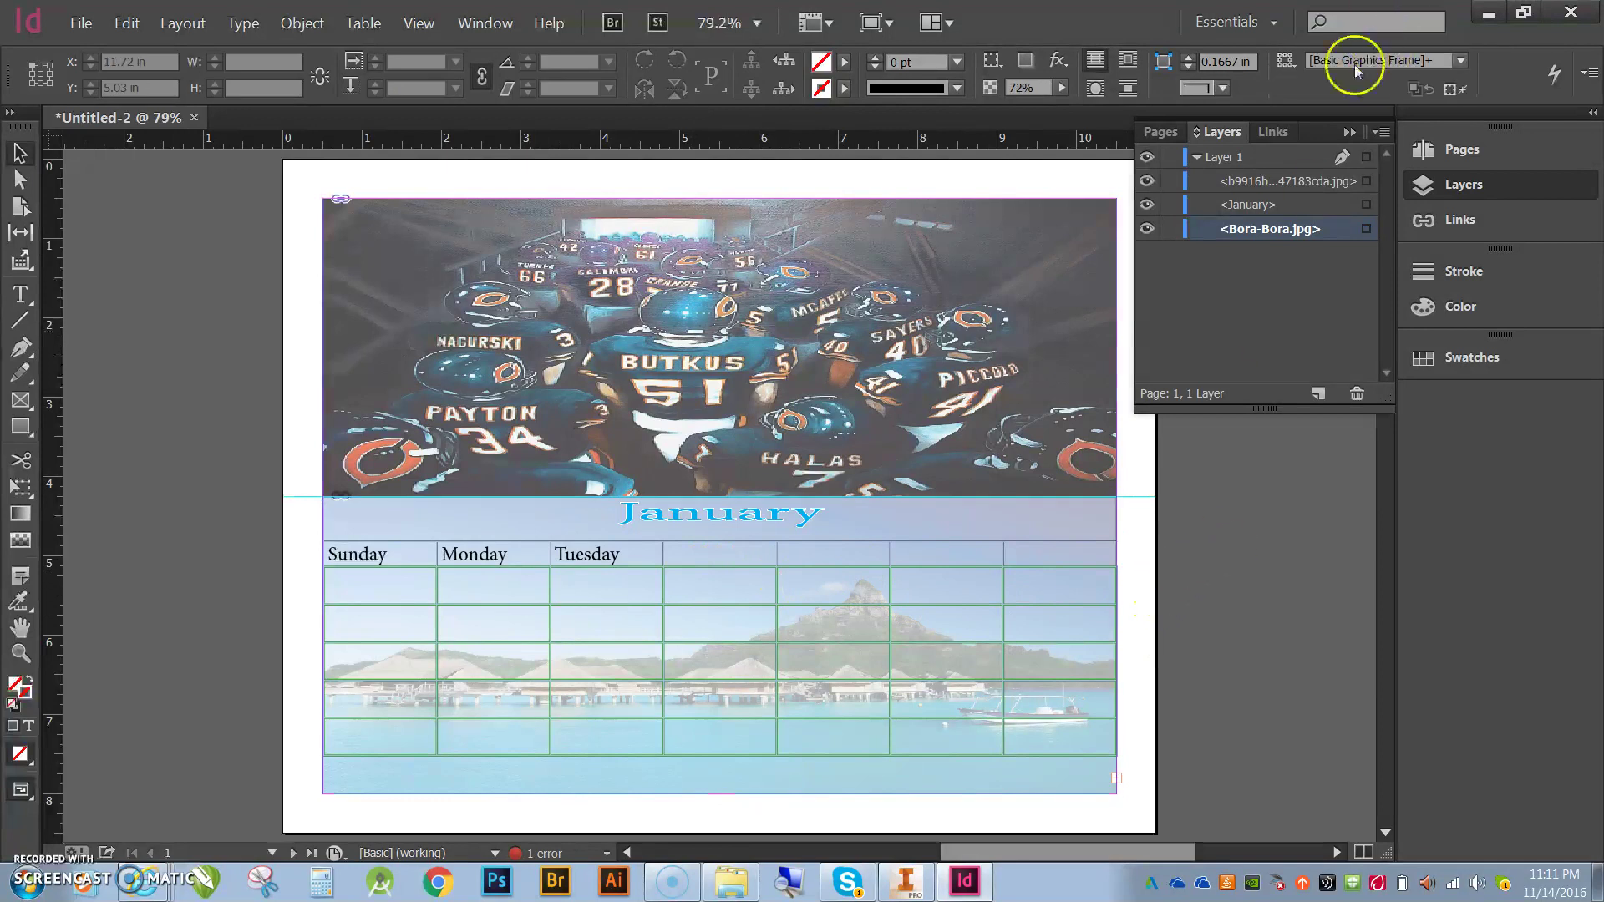
# - Go to page 2 of the calendar document
pyautogui.click(1345, 131)
pyautogui.click(1013, 353)
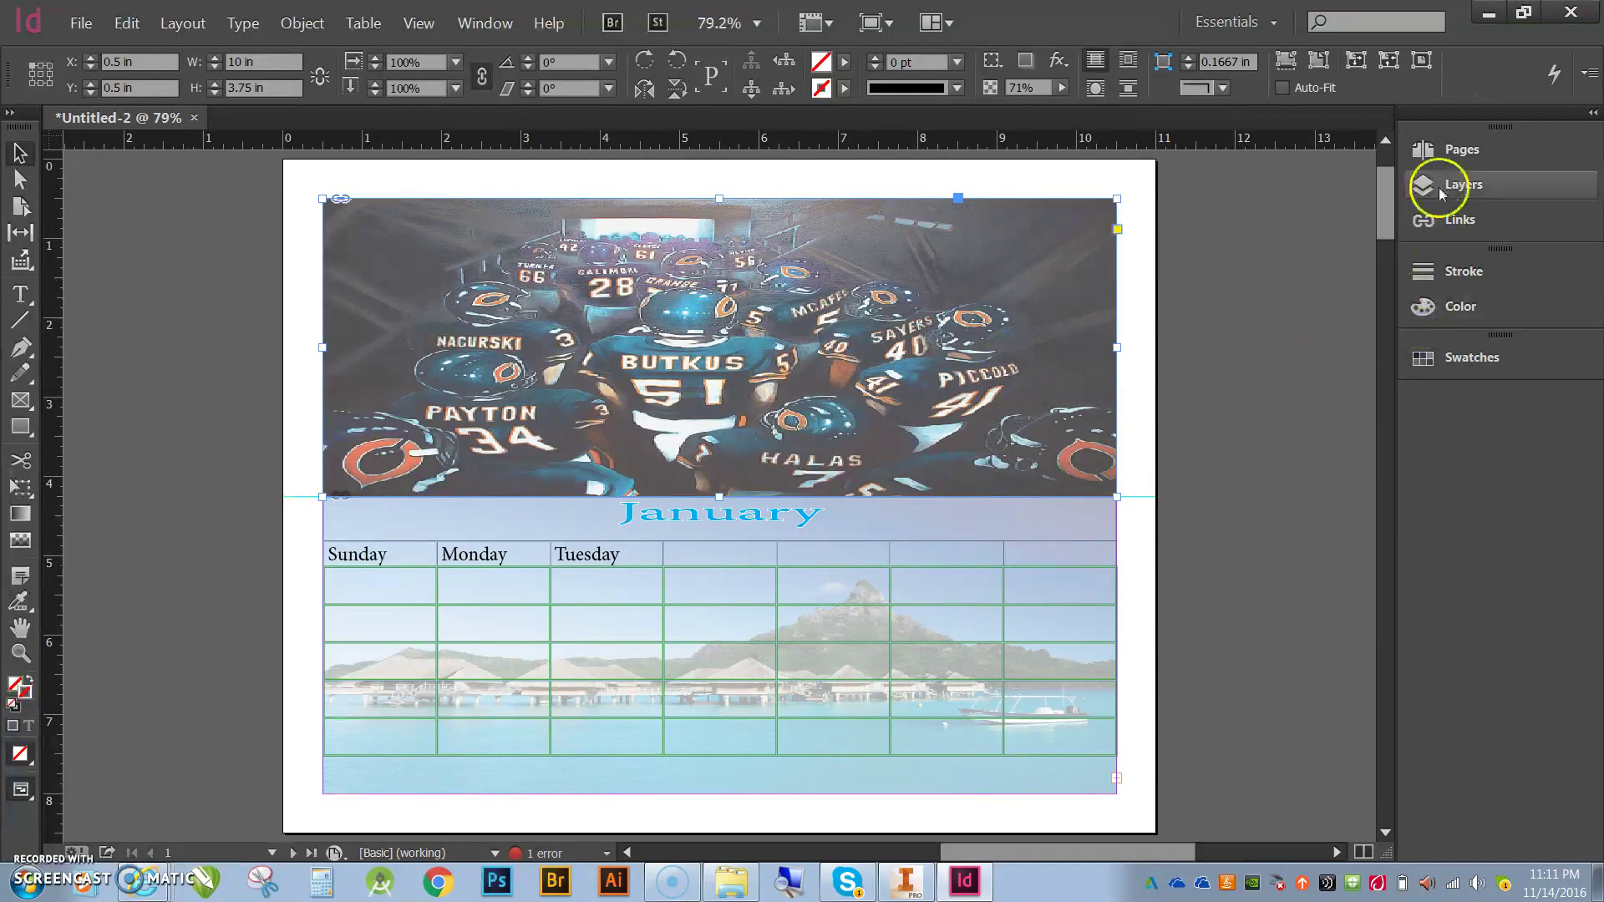
pyautogui.click(1430, 152)
pyautogui.doubleClick(1211, 364)
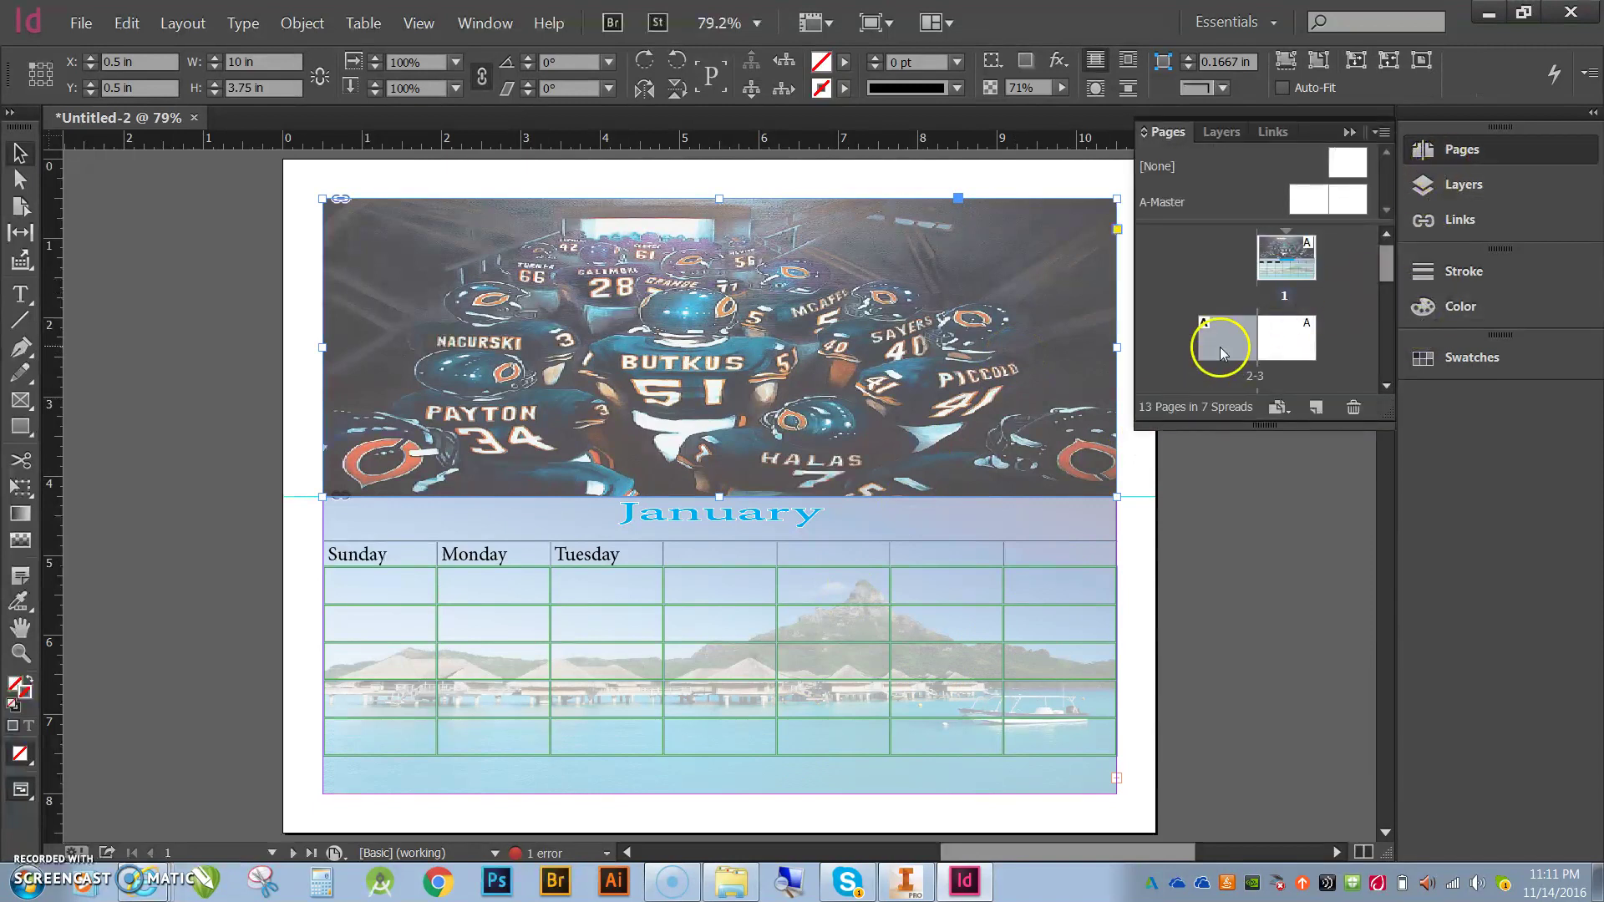
pyautogui.click(1351, 134)
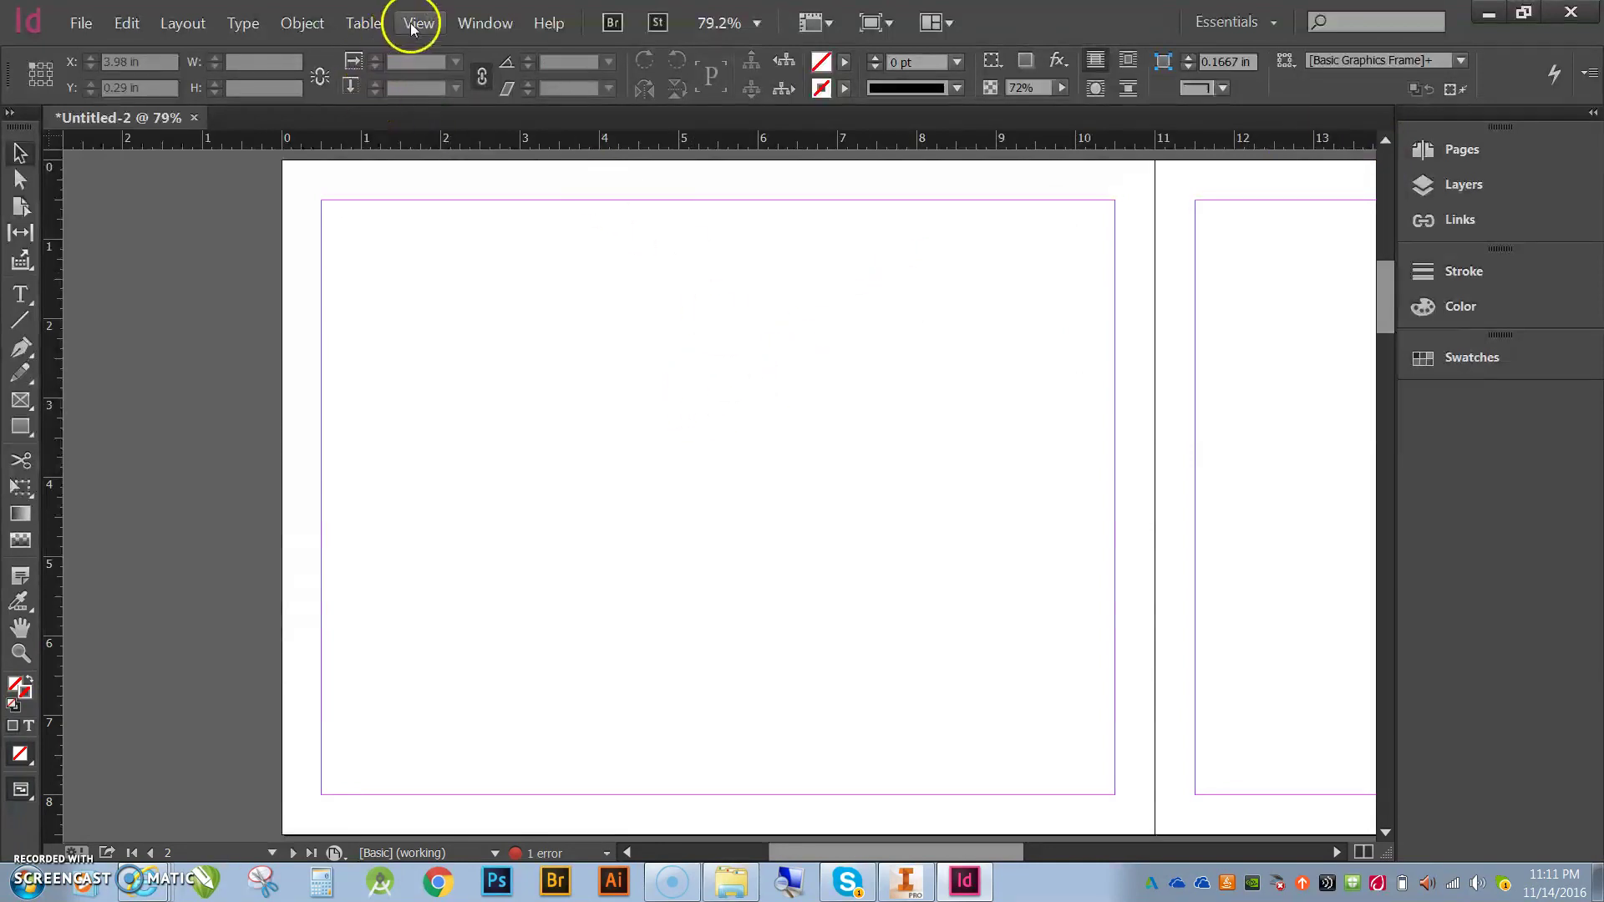
# - Create a table with 7 body rows, 7 columns and 1 header row filling the area inside page 2's margins
pyautogui.click(364, 23)
pyautogui.click(377, 43)
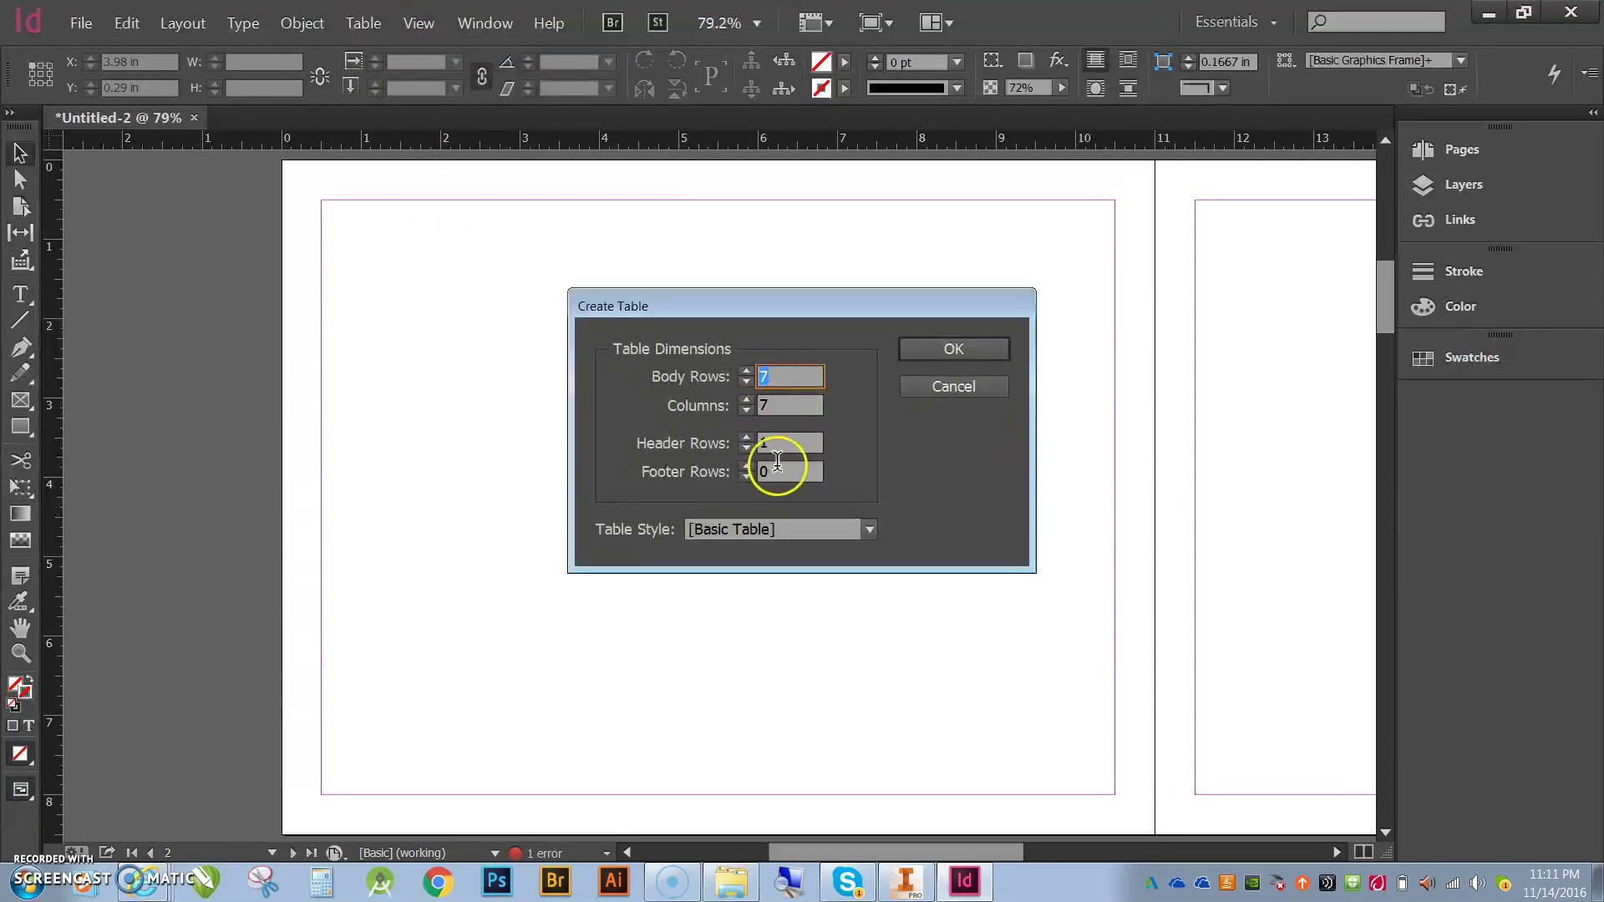
pyautogui.click(936, 341)
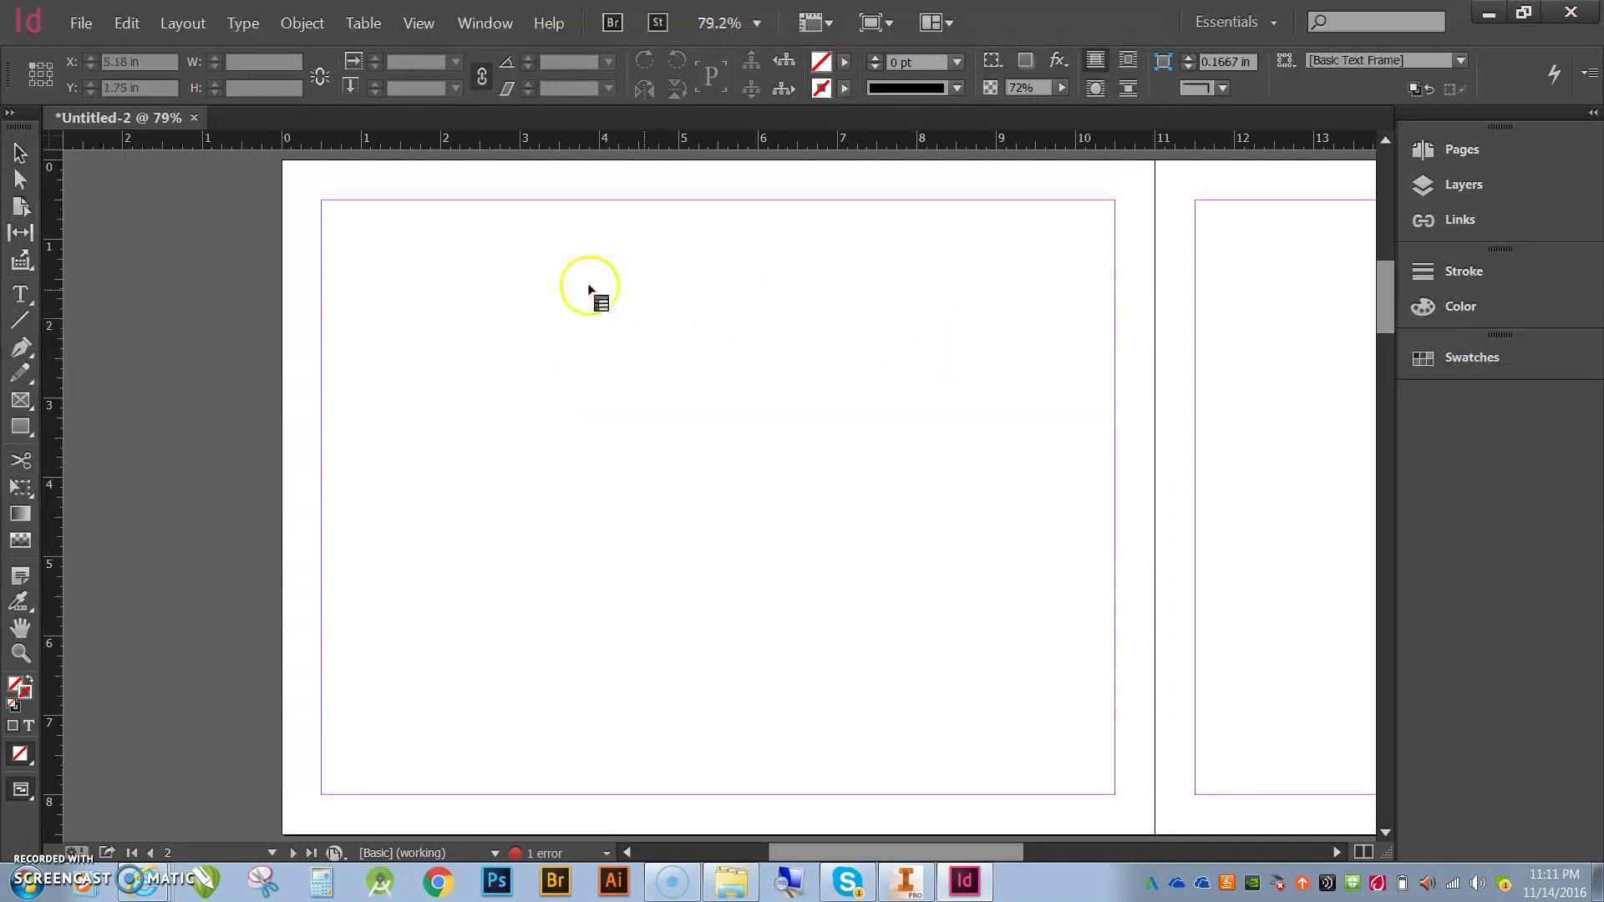
pyautogui.moveTo(321, 202); pyautogui.dragTo(1102, 791)
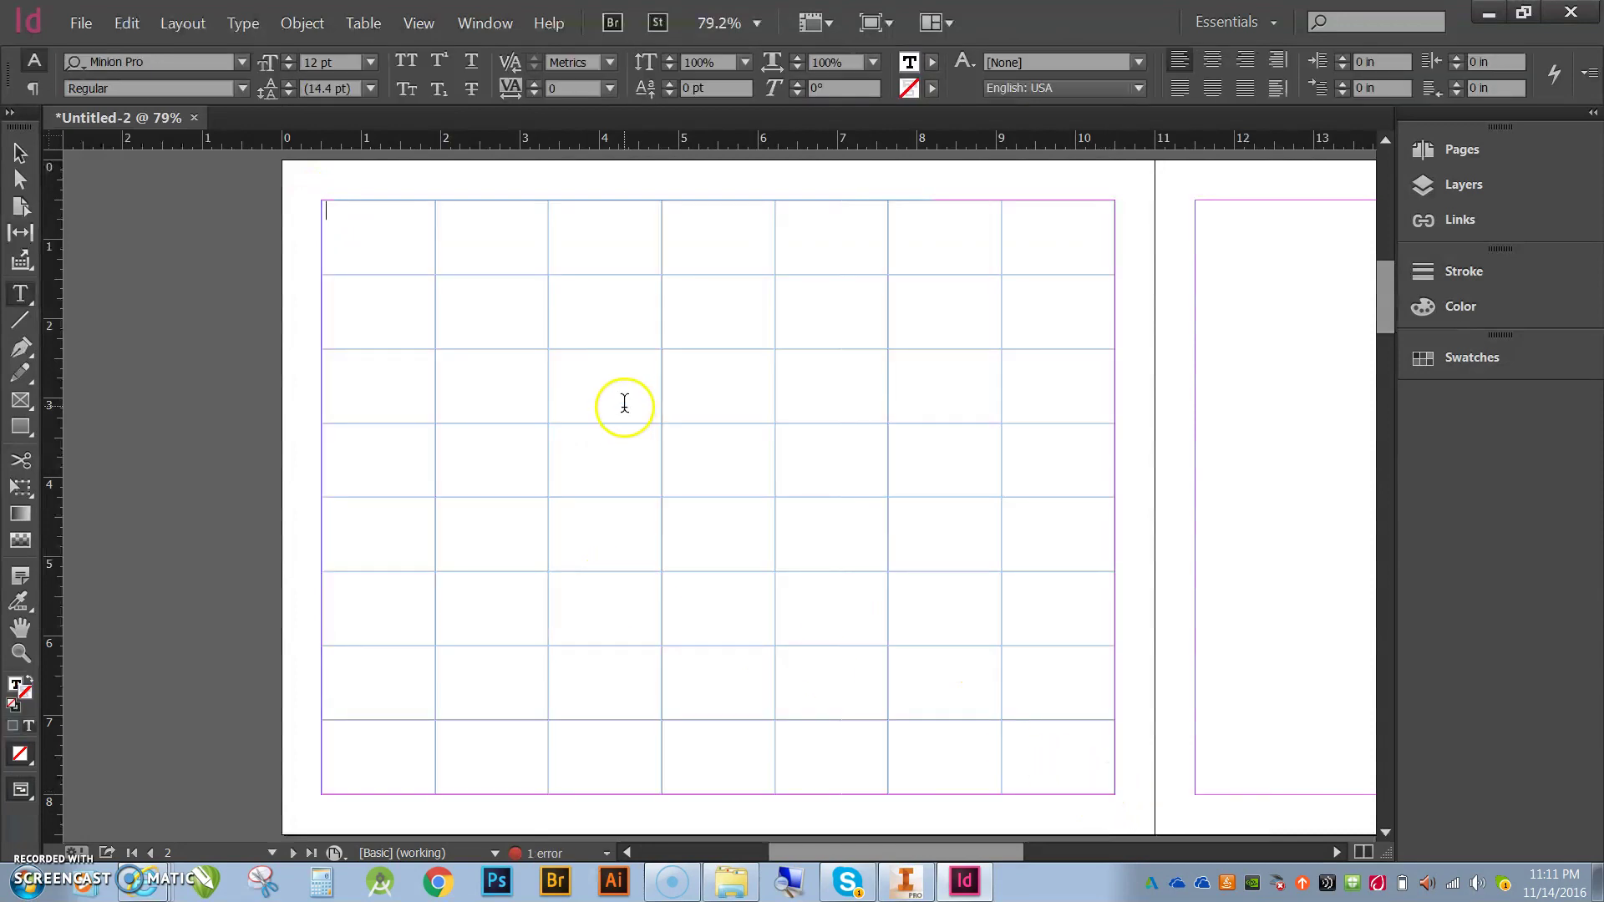
# - Merge the table's top row into one cell and adjust the row heights, with a short weekday row and the table reaching the bottom margin
pyautogui.click(311, 238)
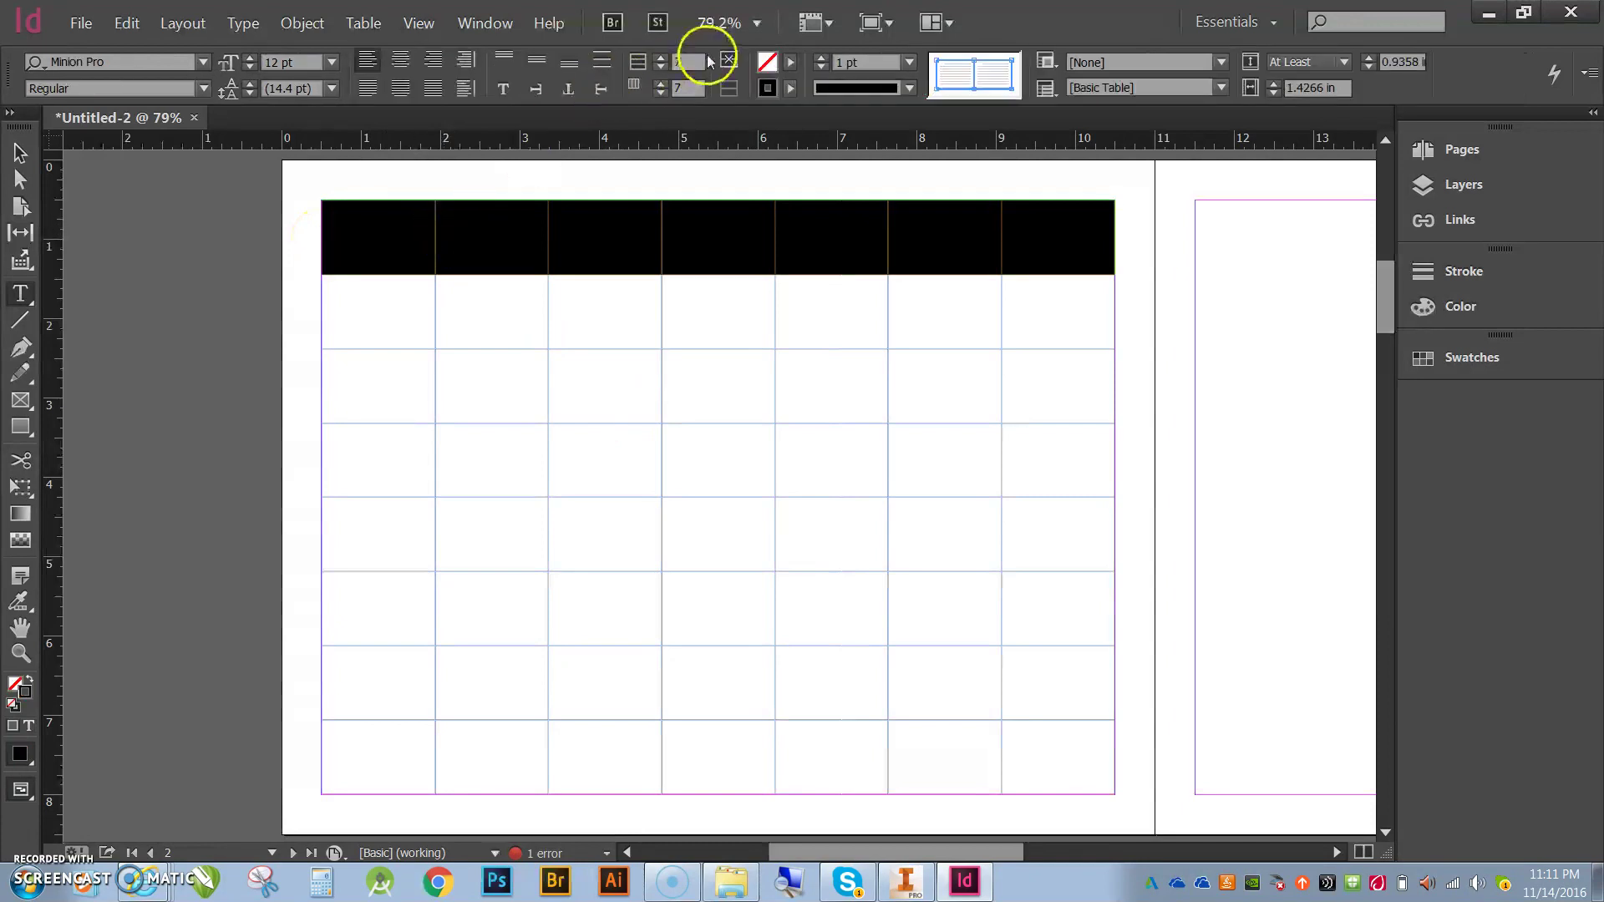
pyautogui.click(727, 63)
pyautogui.click(761, 239)
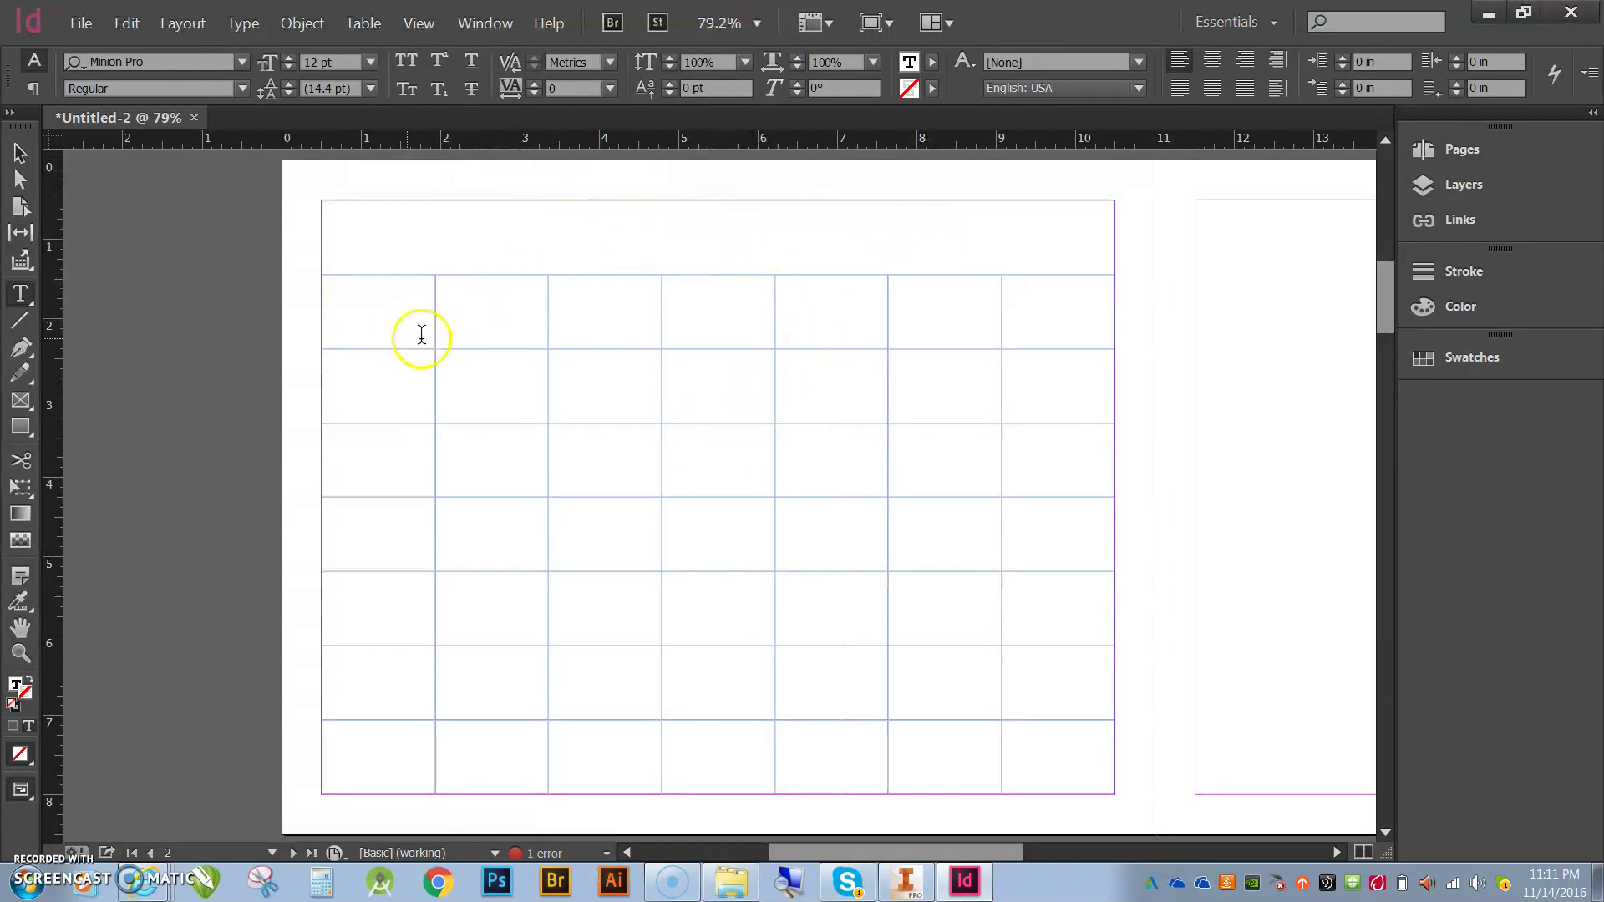
pyautogui.moveTo(740, 350); pyautogui.dragTo(738, 309)
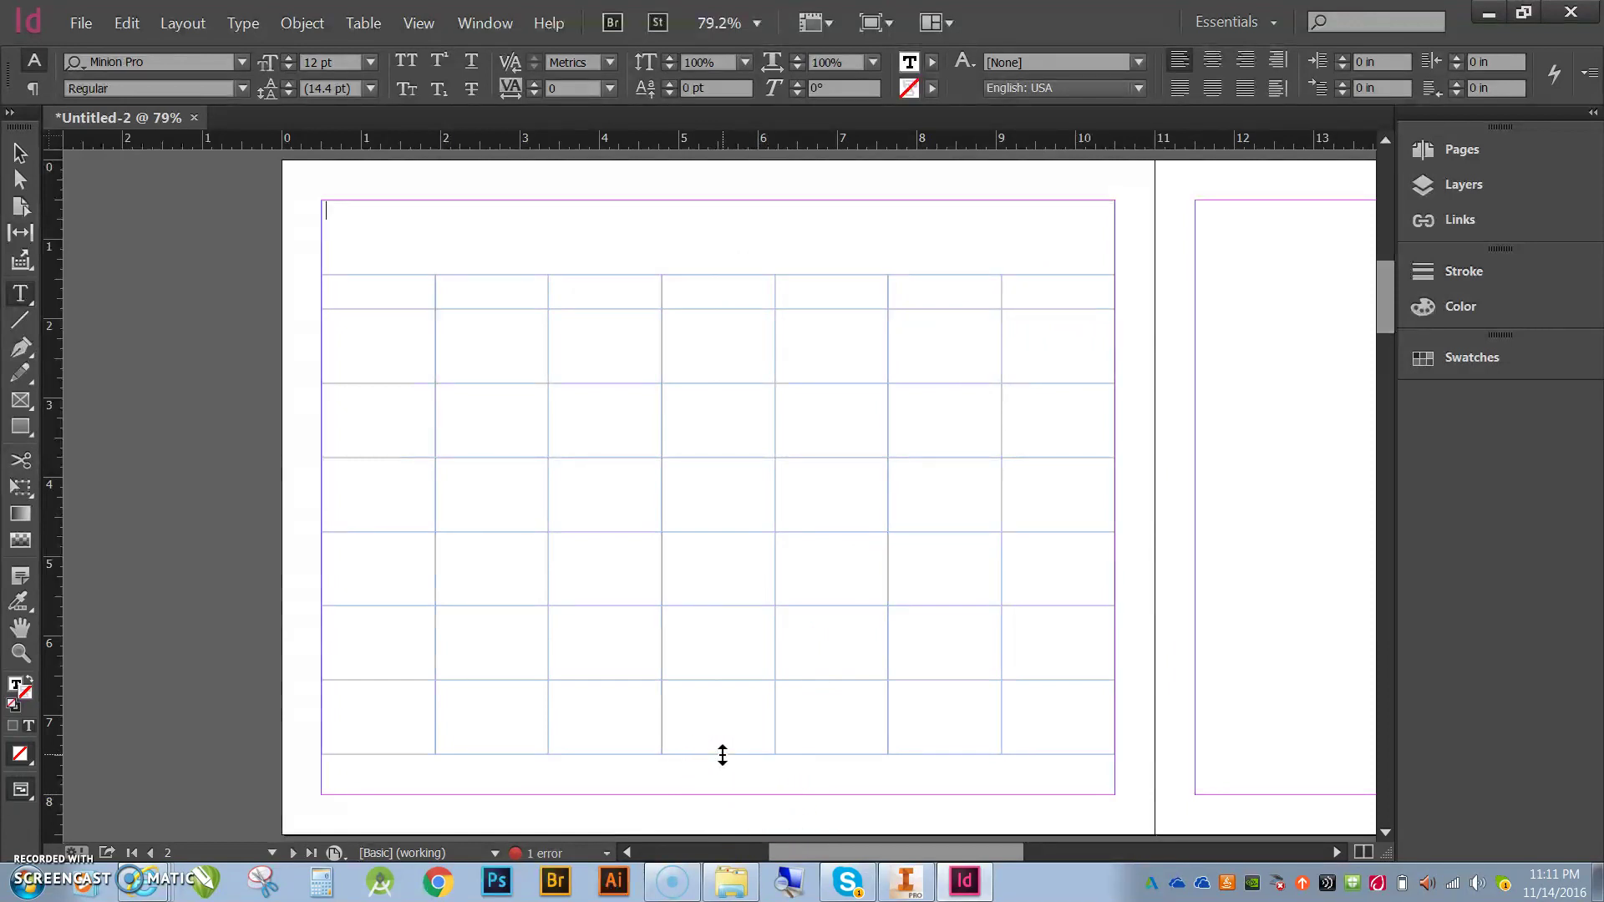
pyautogui.moveTo(722, 755); pyautogui.dragTo(725, 786)
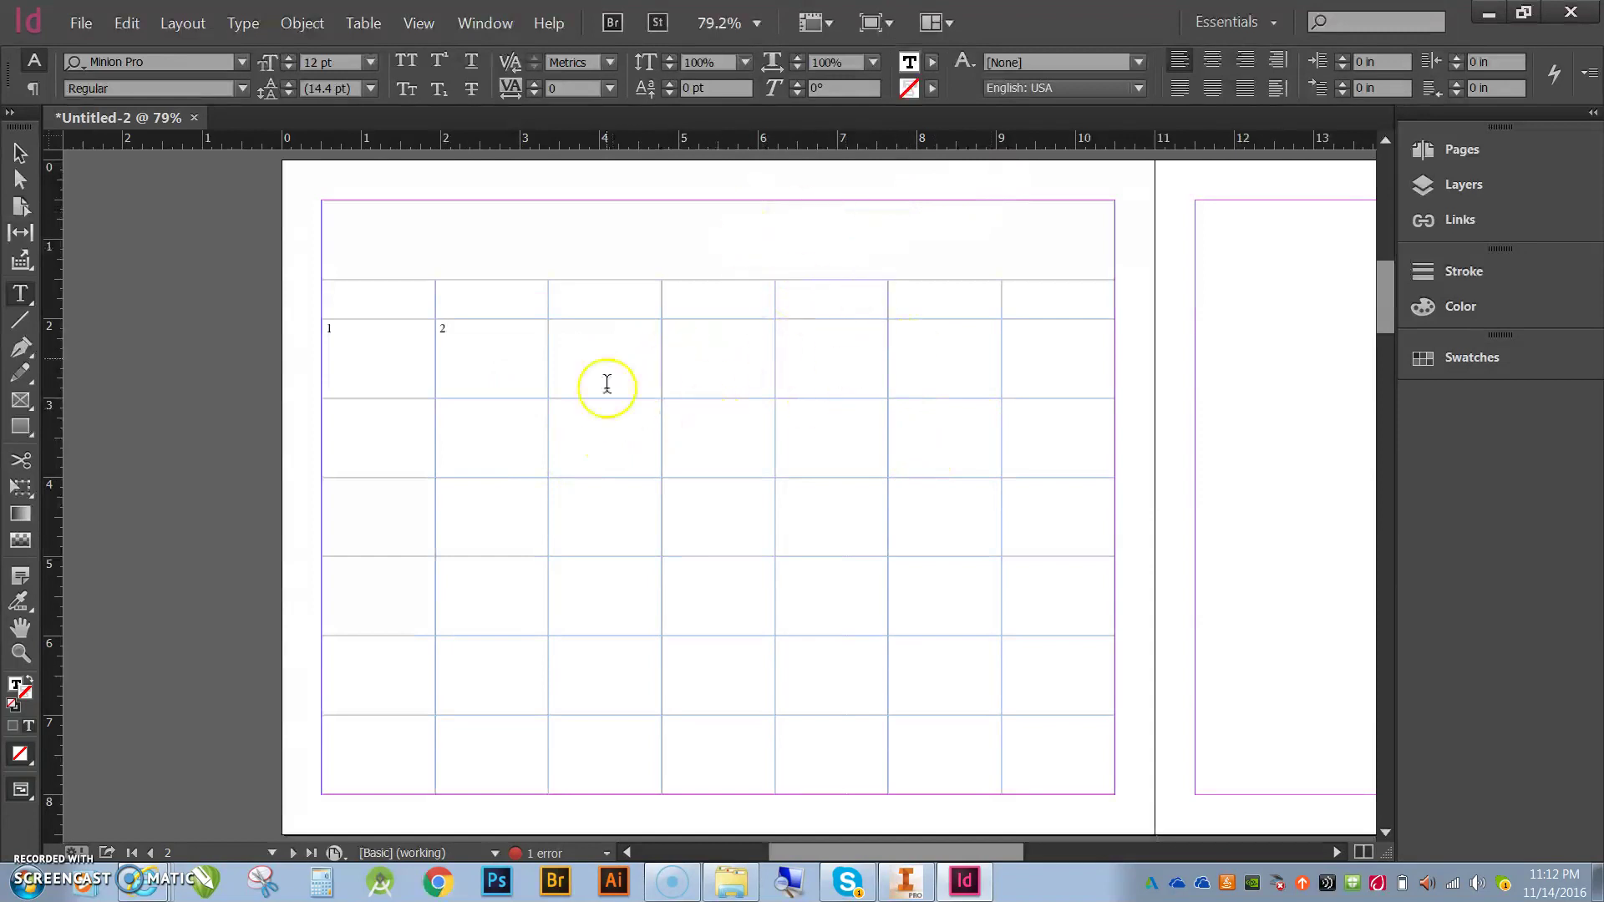
# - Draw a 10 × 7.5 in rectangular picture frame covering the whole table on page 2
pyautogui.click(21, 402)
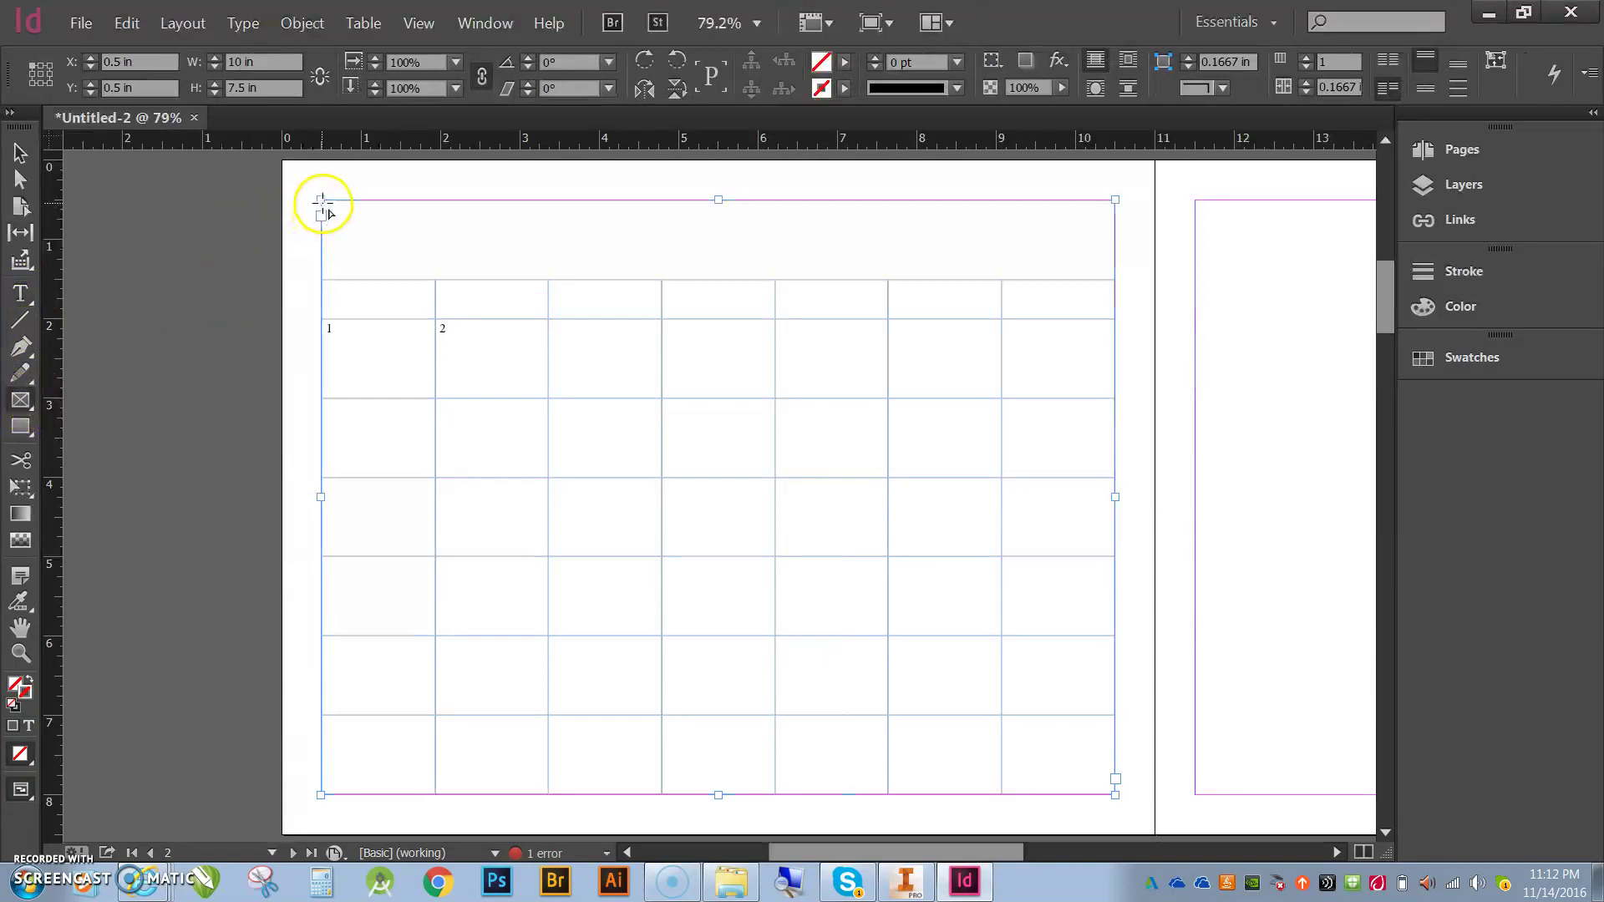
pyautogui.moveTo(322, 202); pyautogui.dragTo(1117, 790)
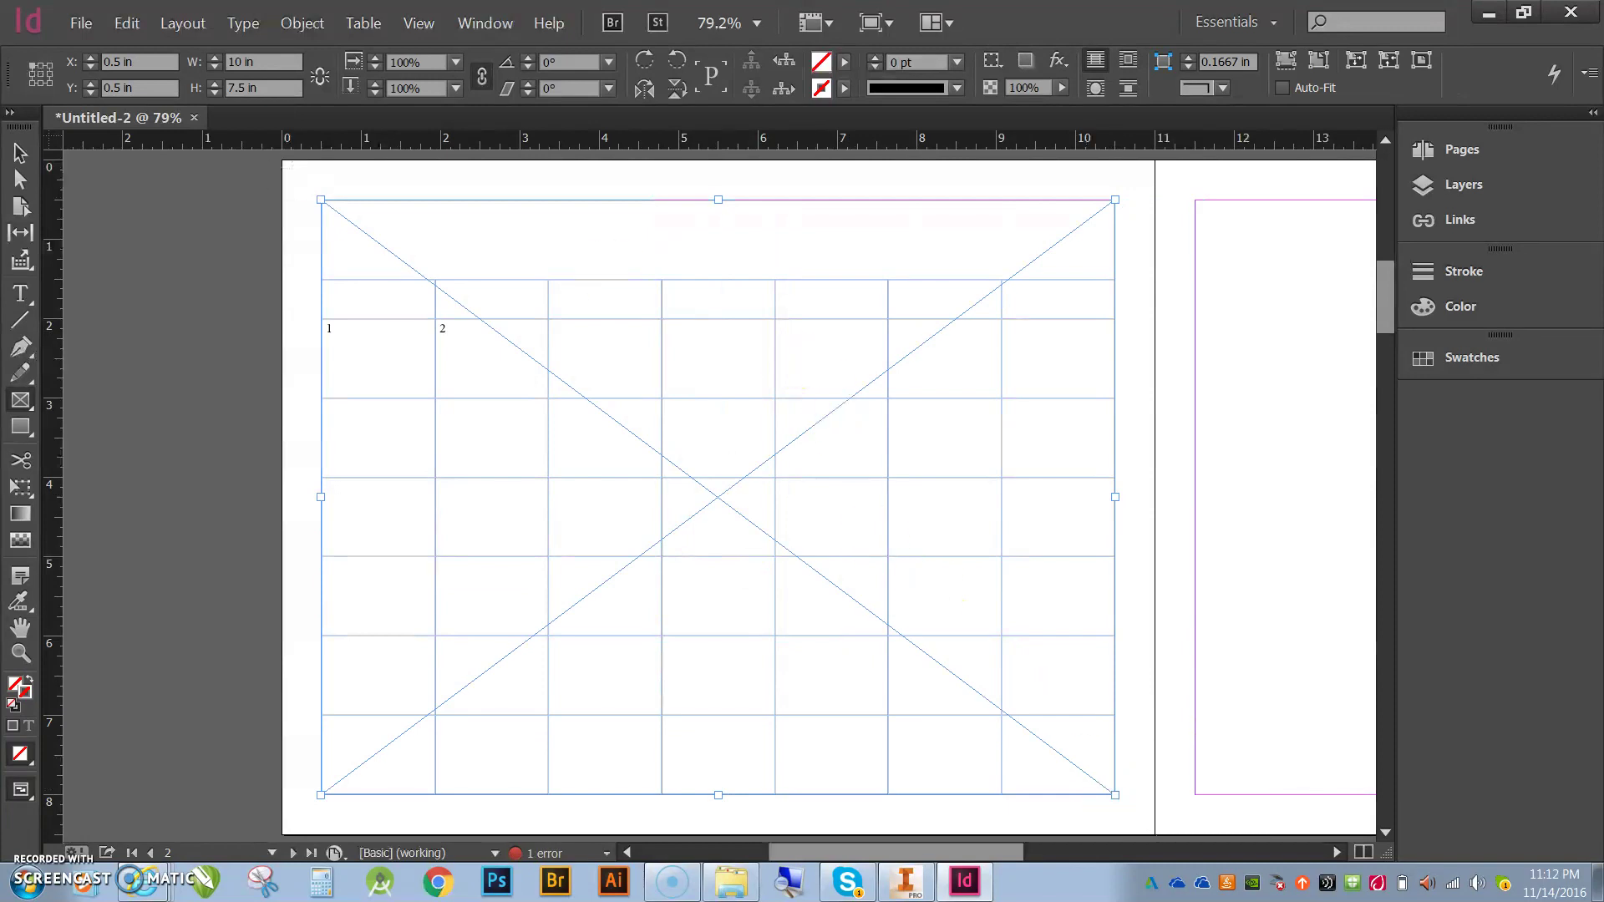
# - Place the halloween_night JPG from the Pictures library into the frame over page 2's table and fit the content to the frame
pyautogui.click(75, 20)
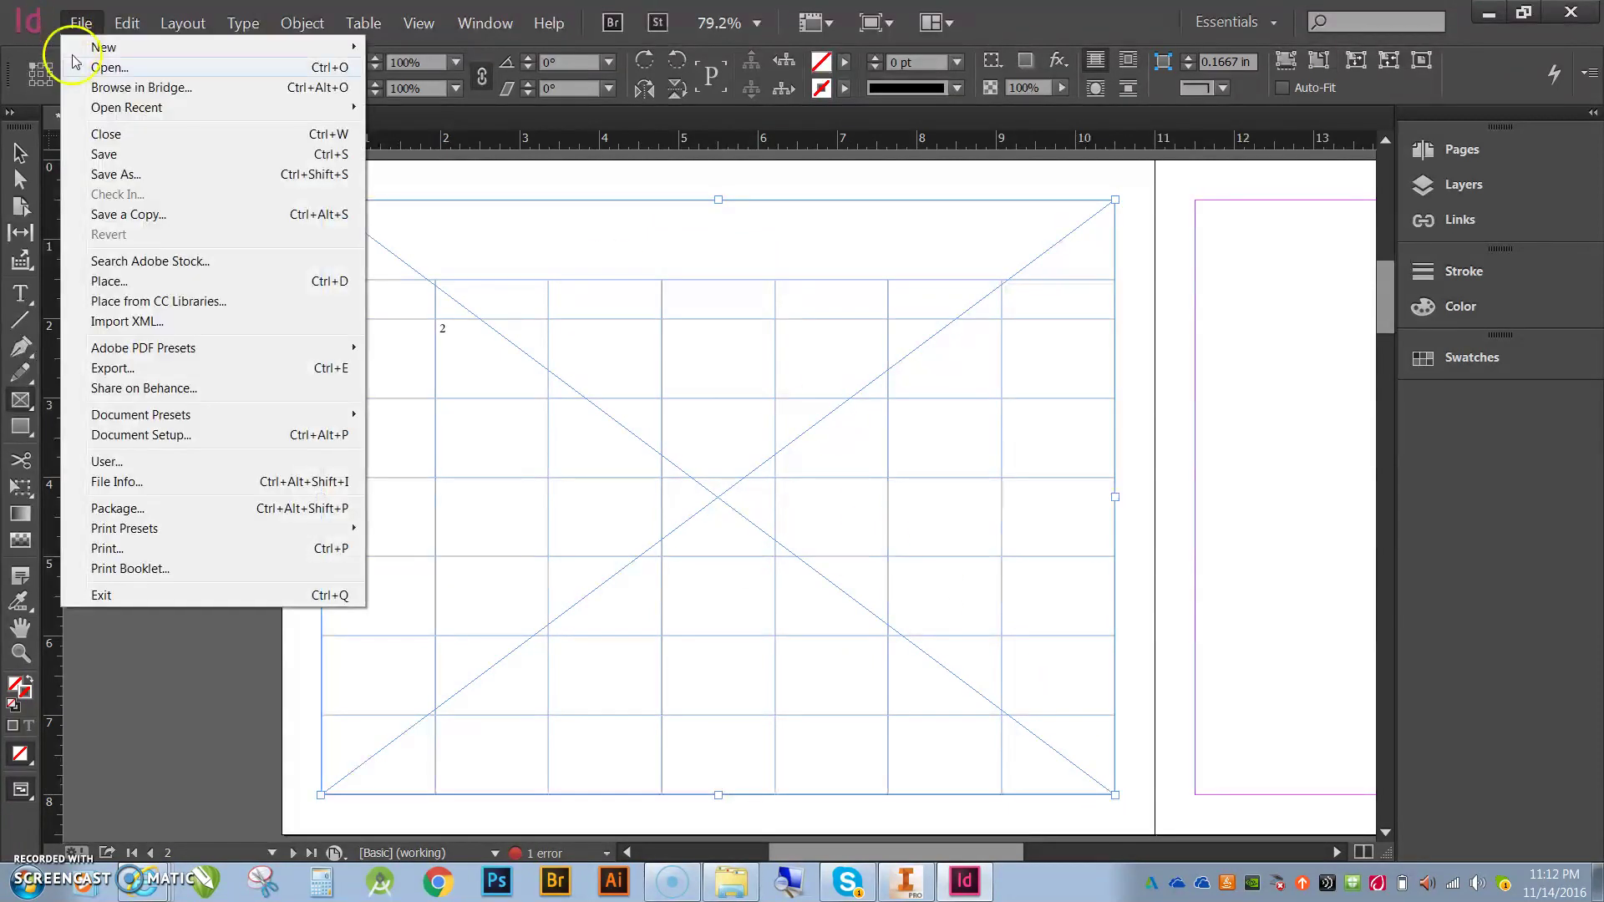
pyautogui.click(113, 286)
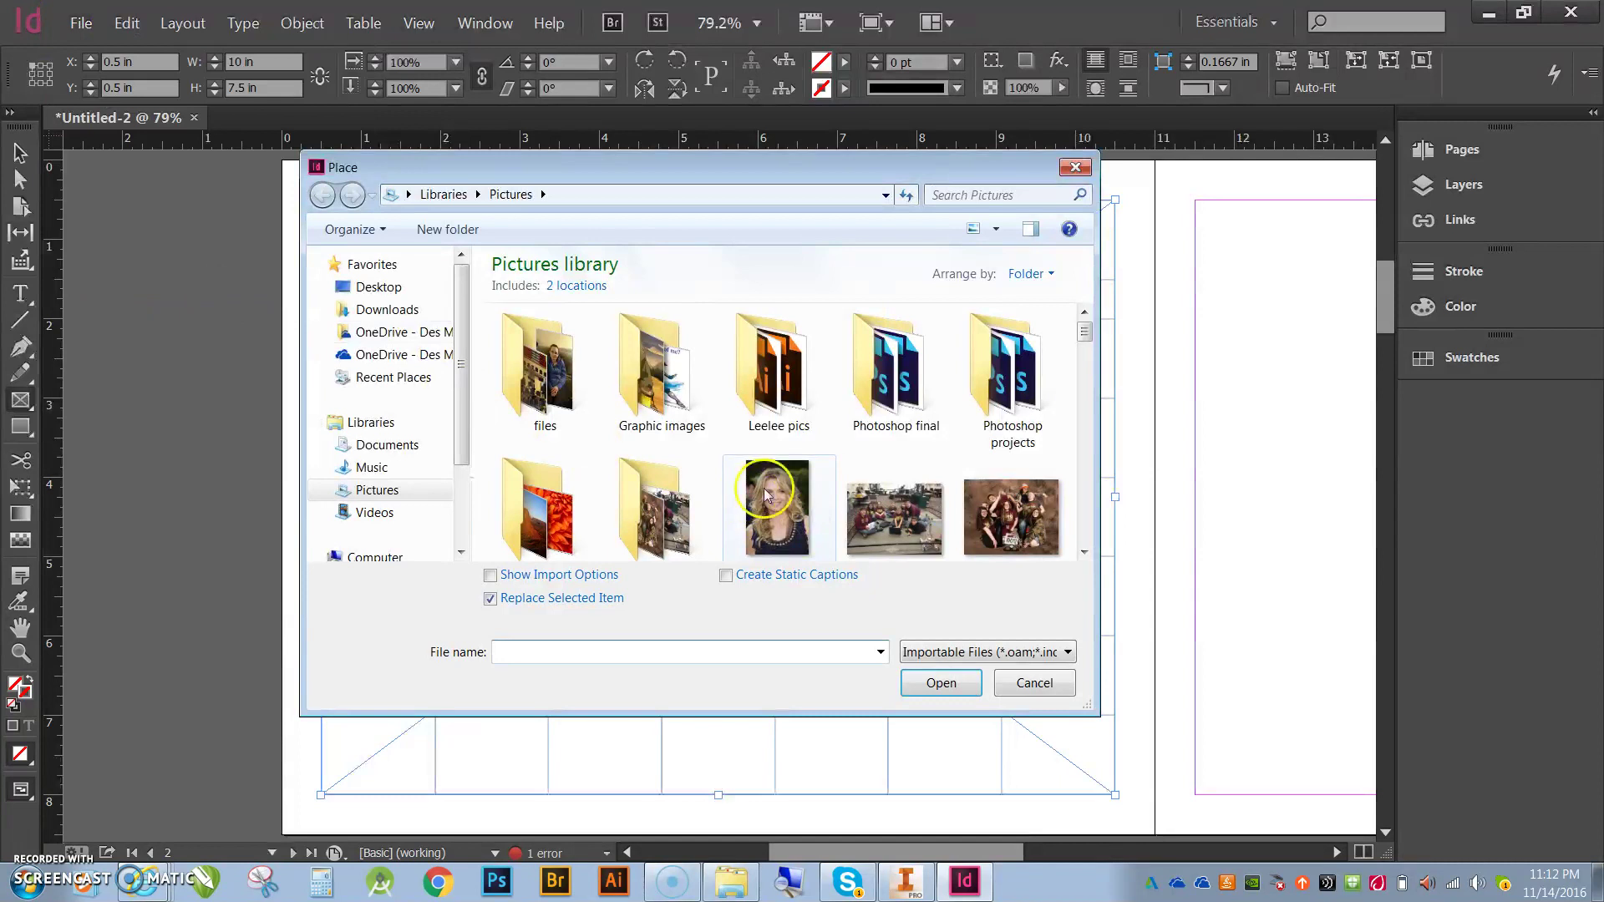
pyautogui.scroll(-10, 1084, 552)
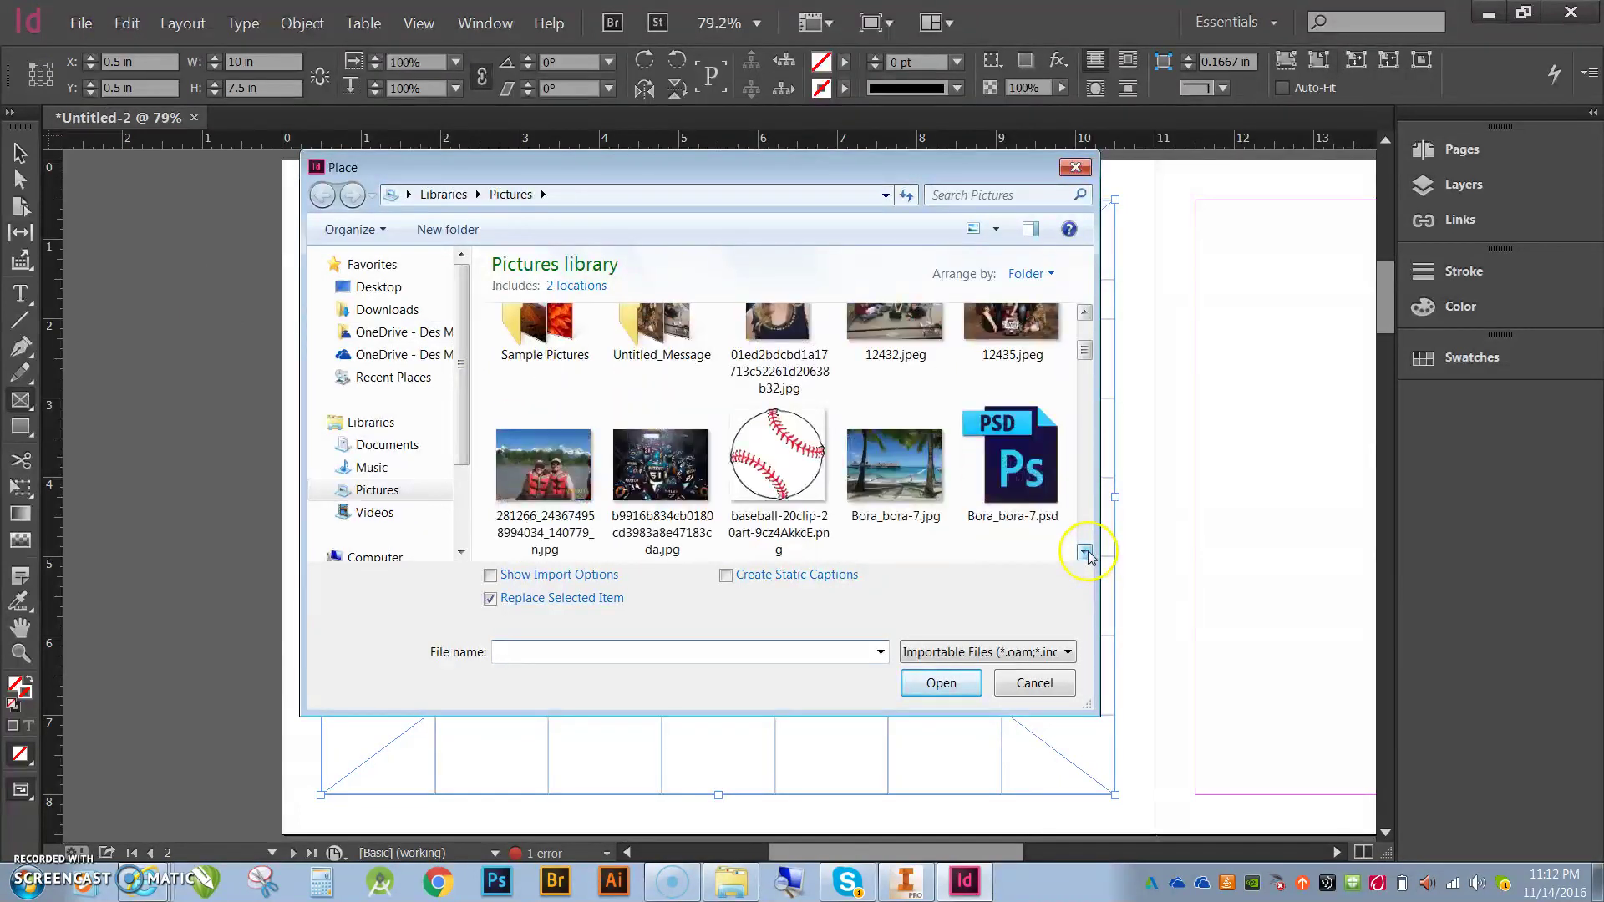
pyautogui.scroll(-2, 1087, 555)
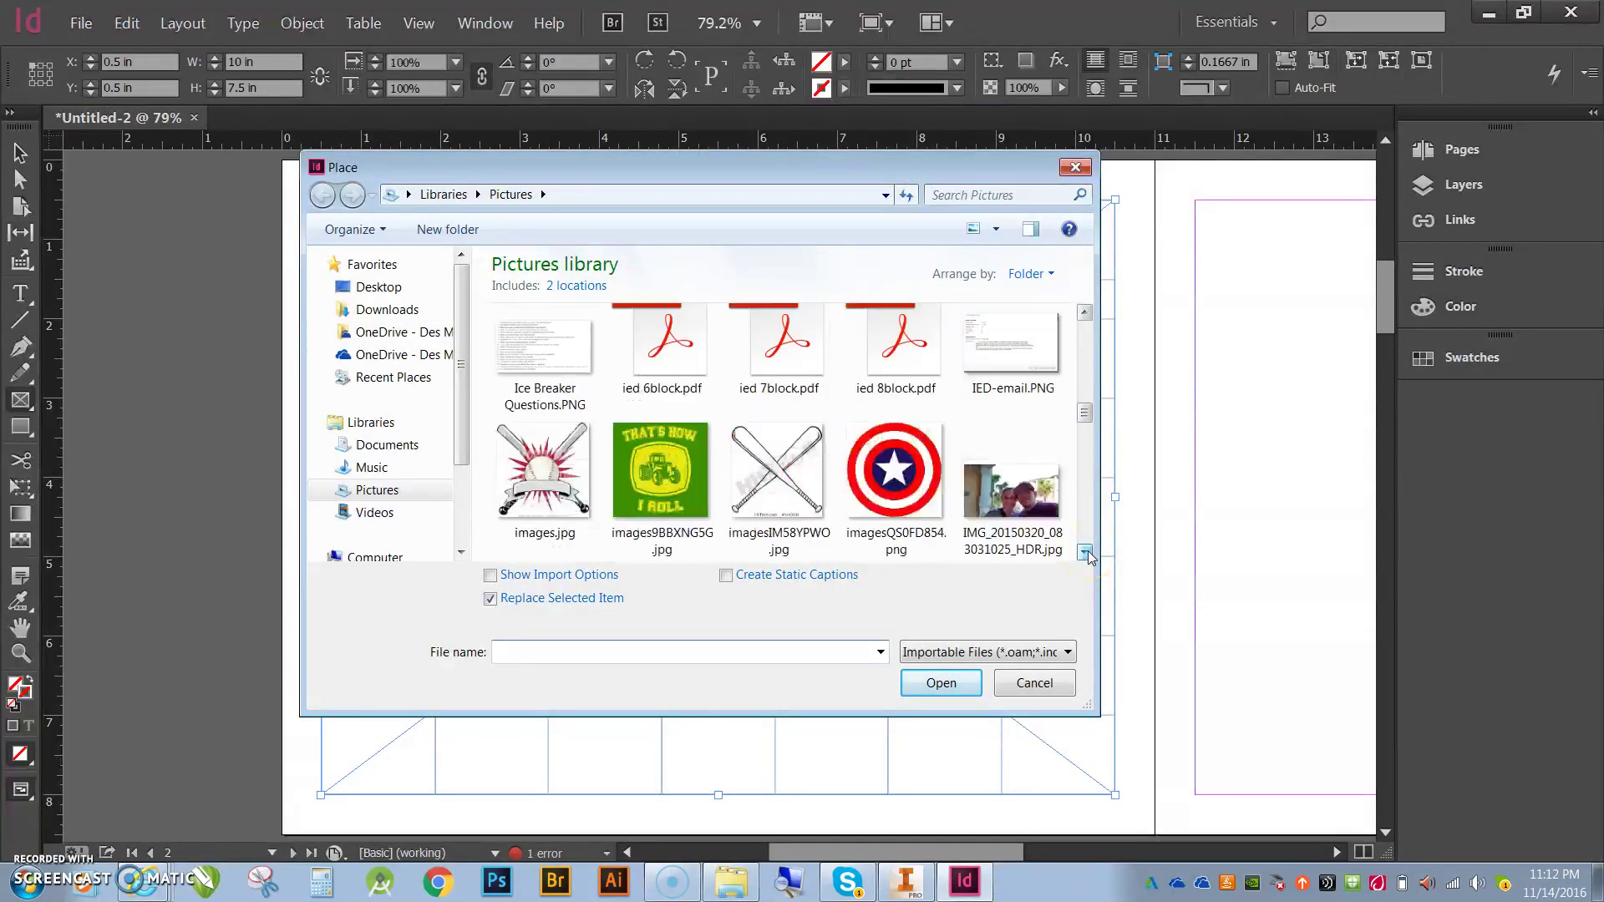
pyautogui.scroll(5, 1084, 312)
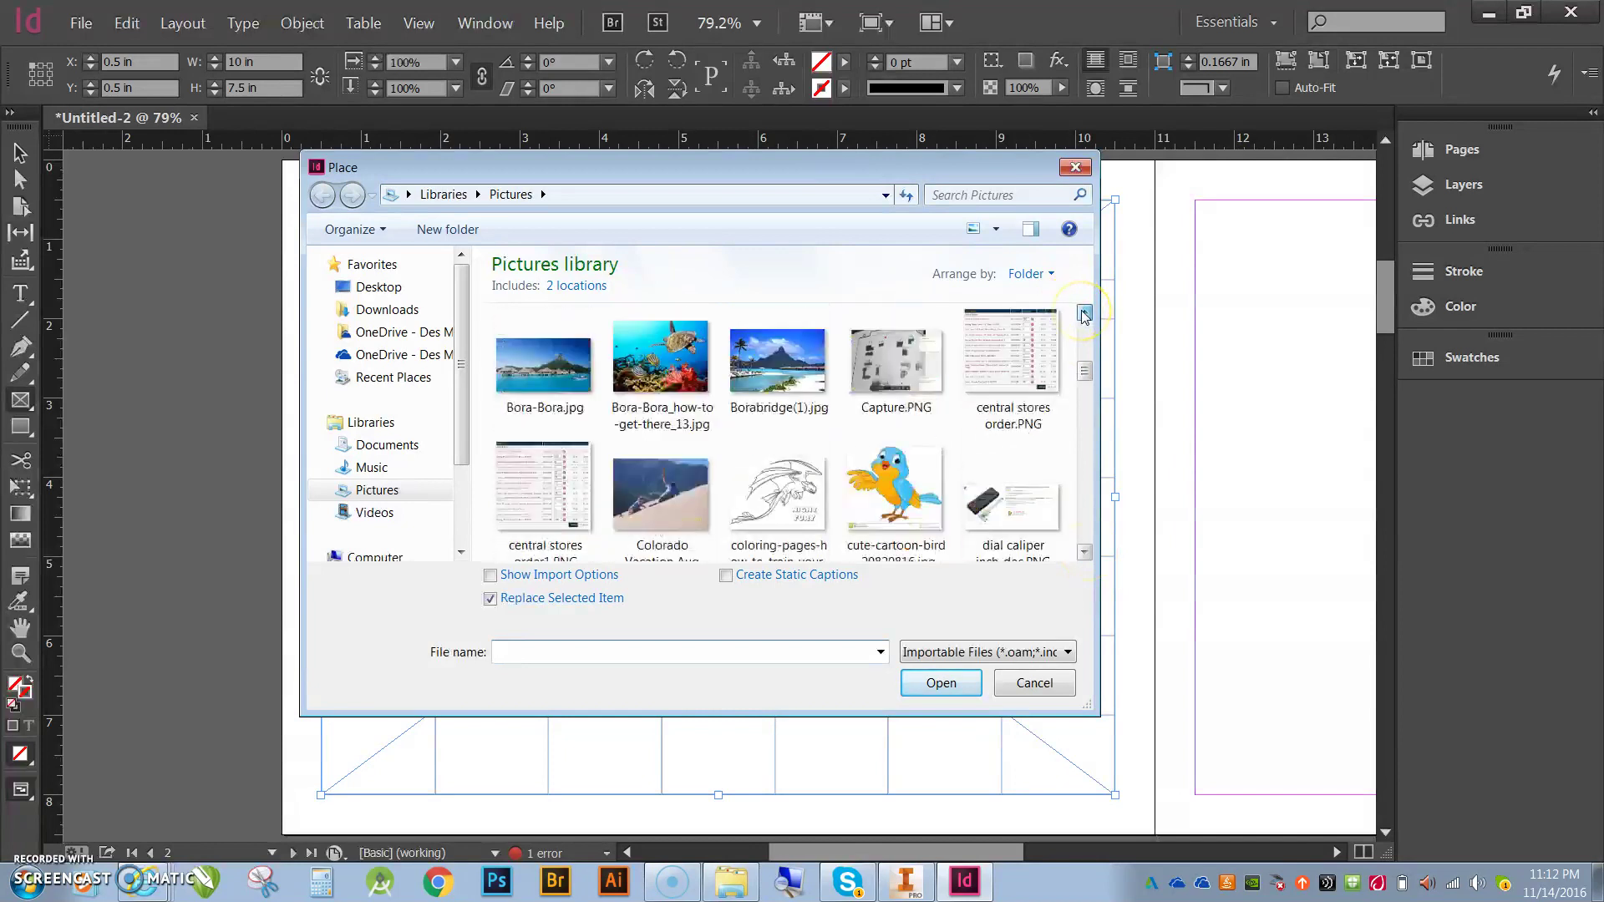
pyautogui.scroll(-4, 1085, 552)
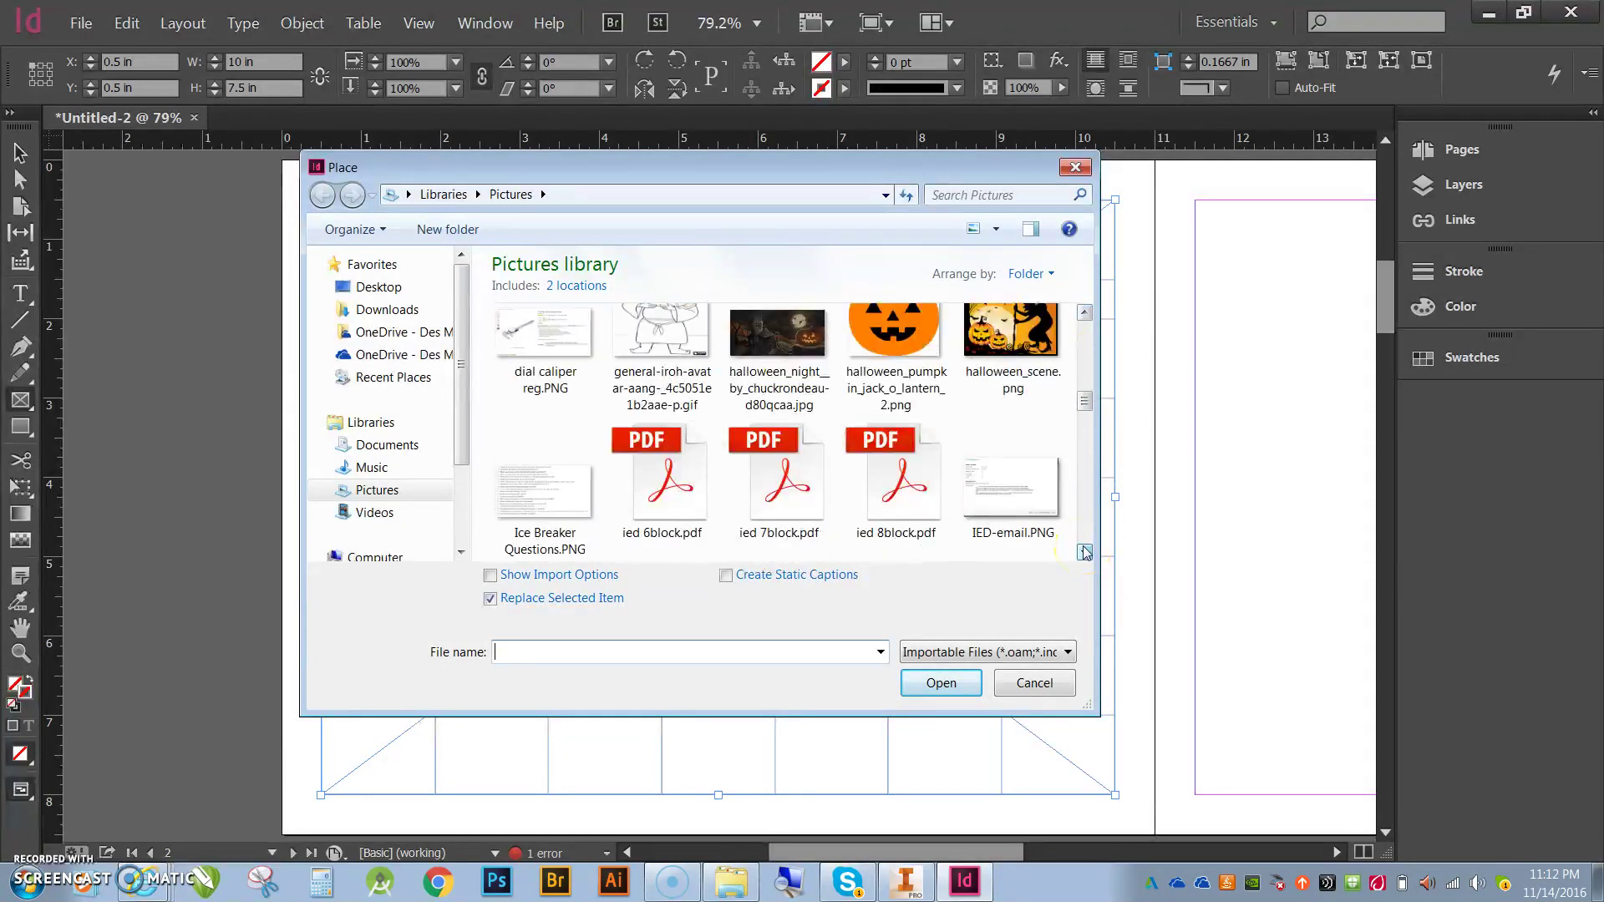
pyautogui.doubleClick(749, 329)
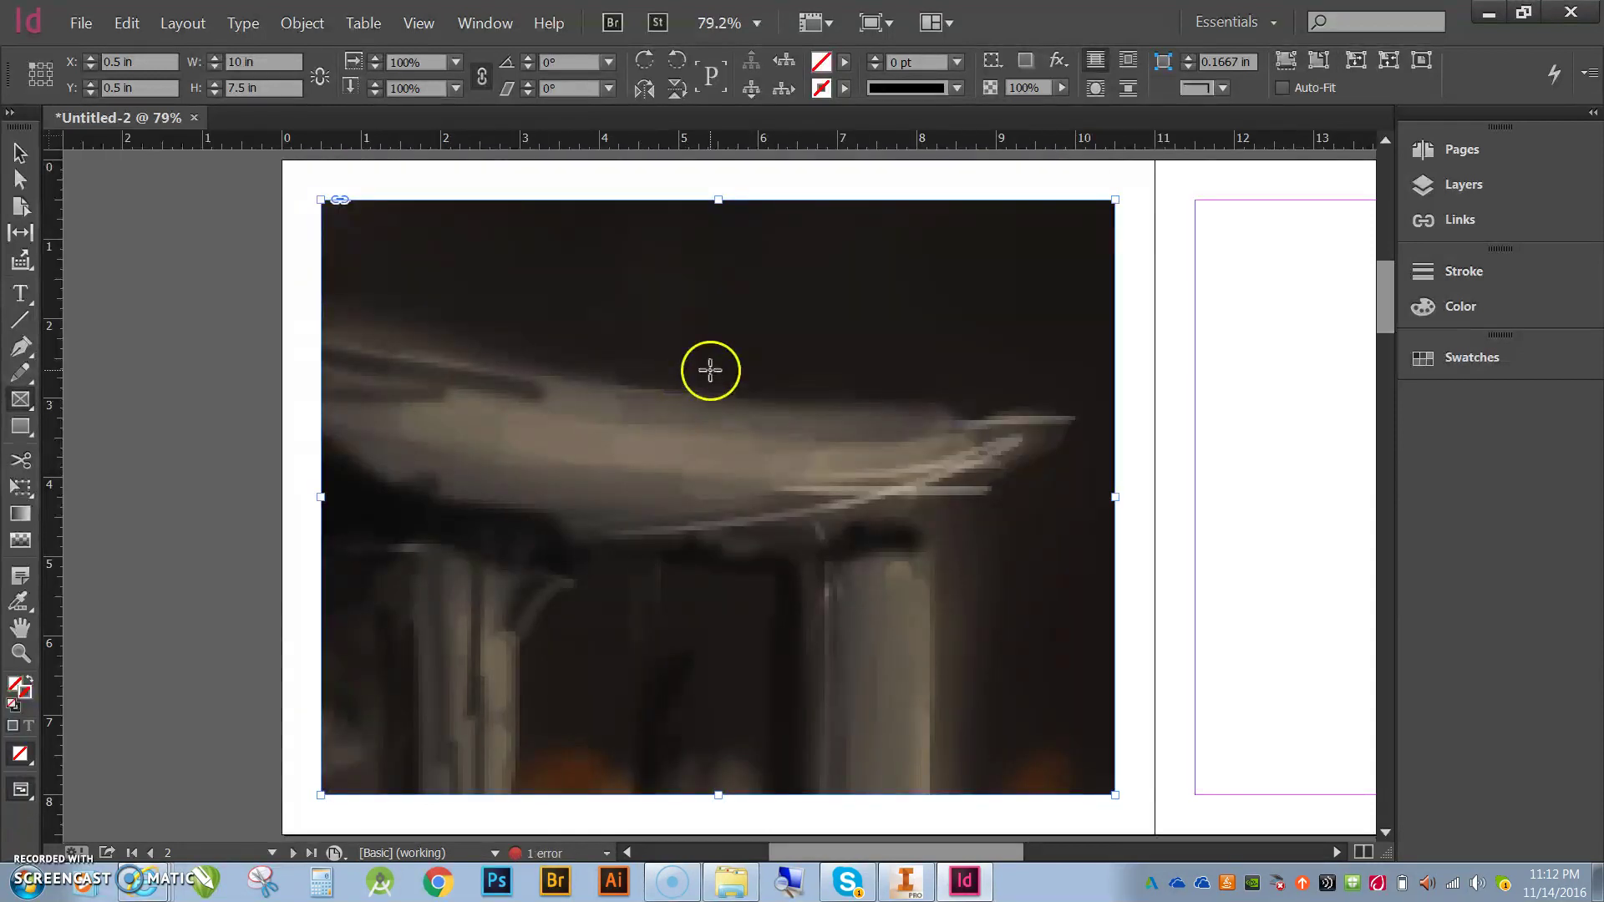
pyautogui.click(1284, 63)
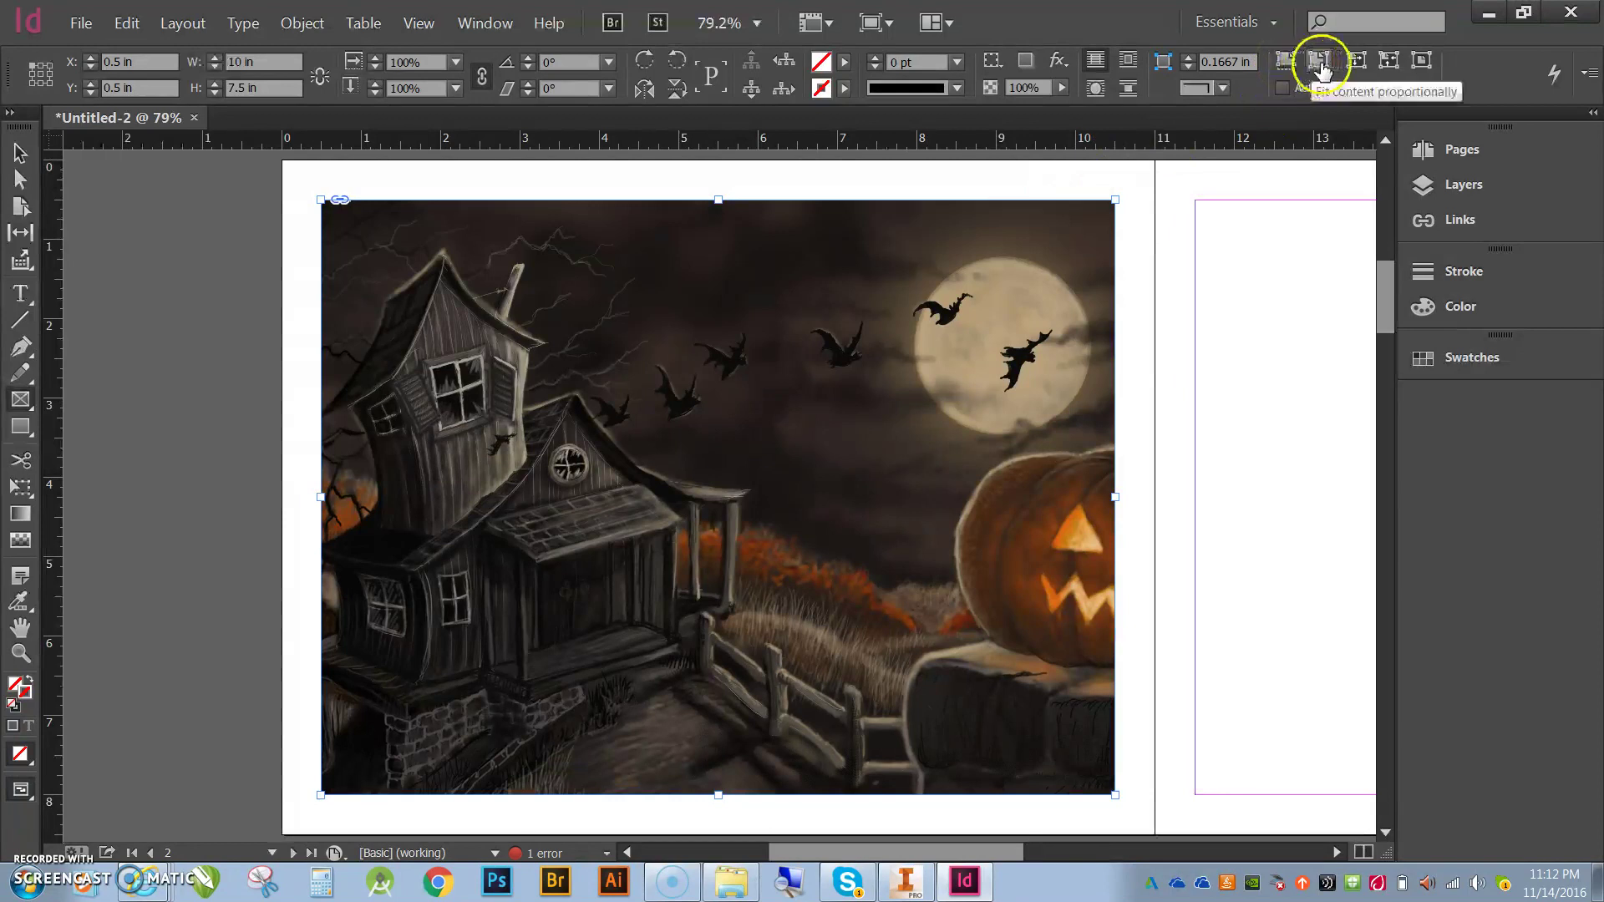
pyautogui.click(1362, 68)
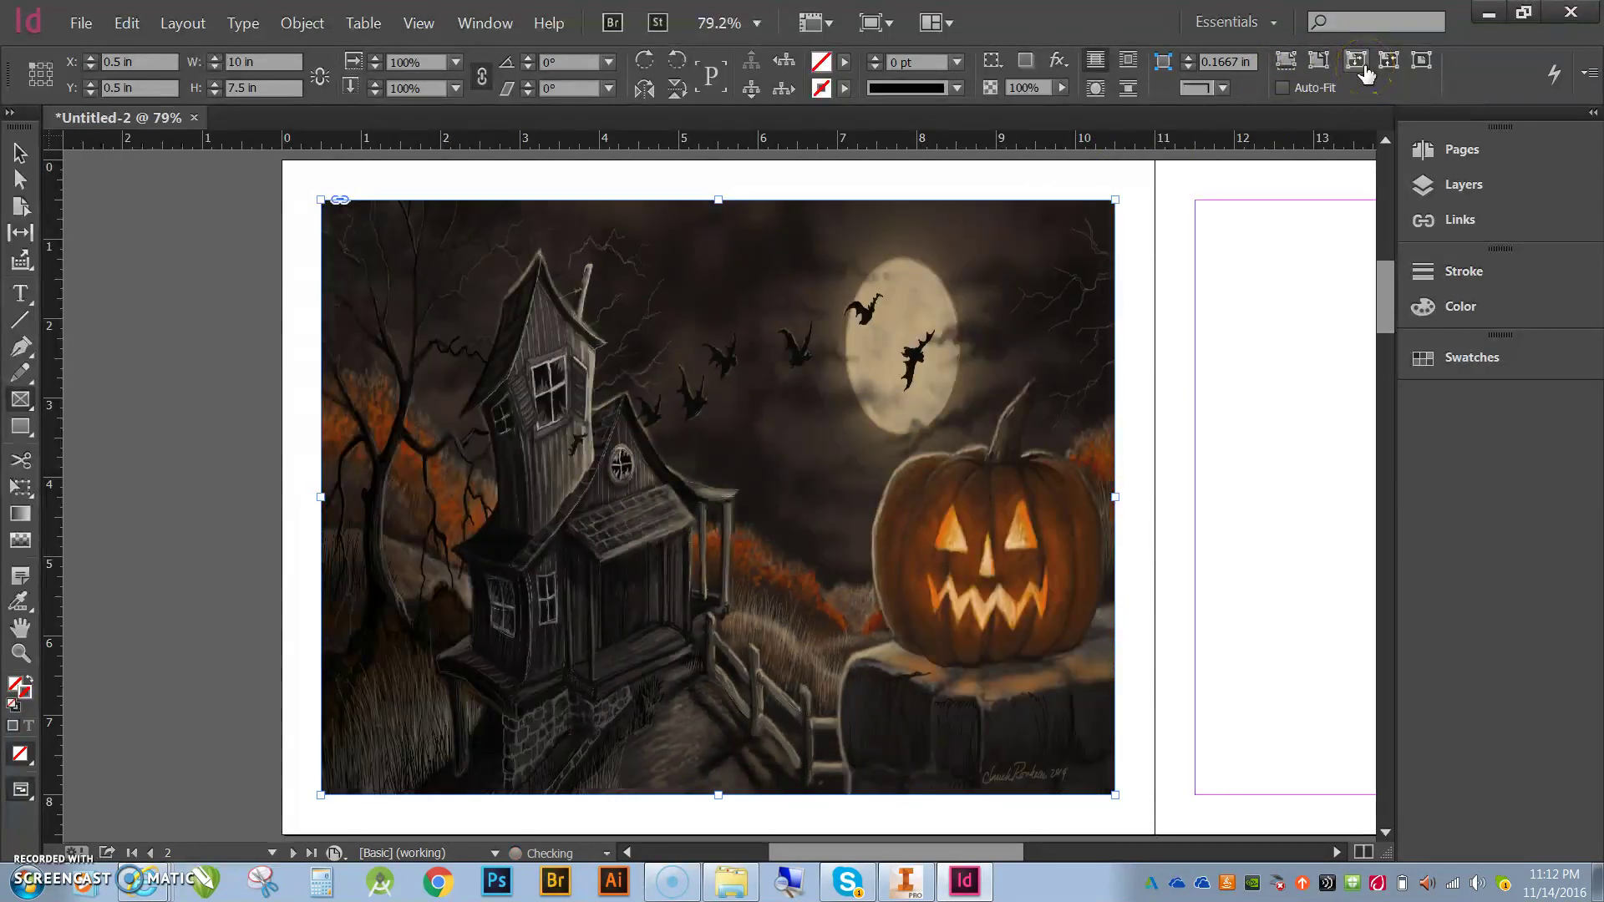